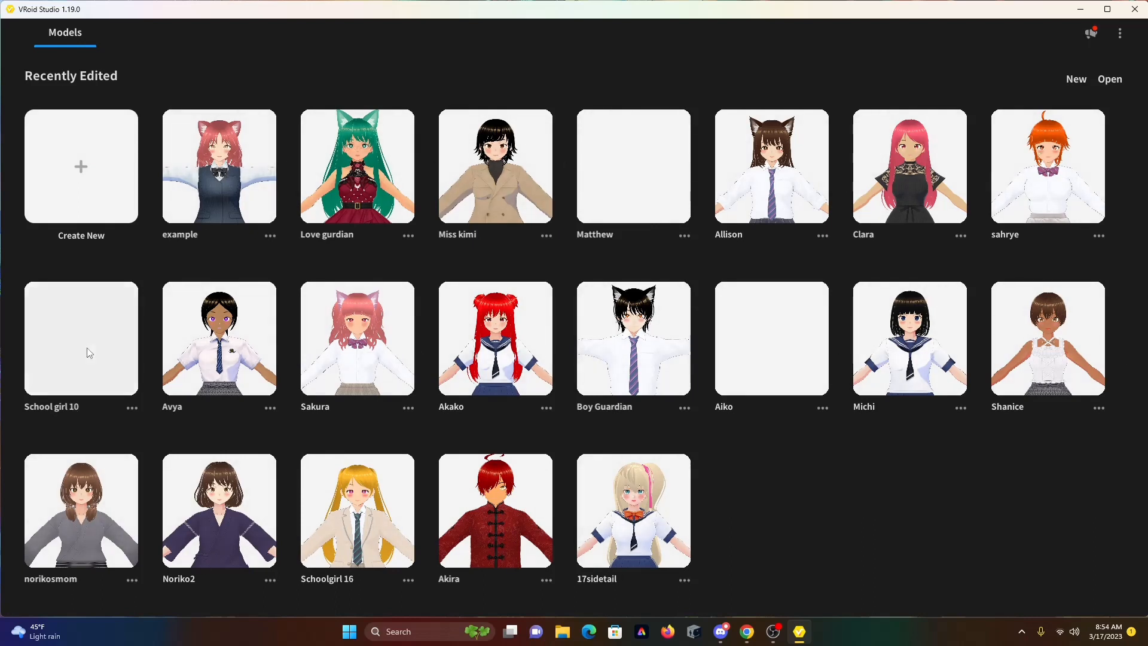
Create a new character model from the Fem base
click(98, 180)
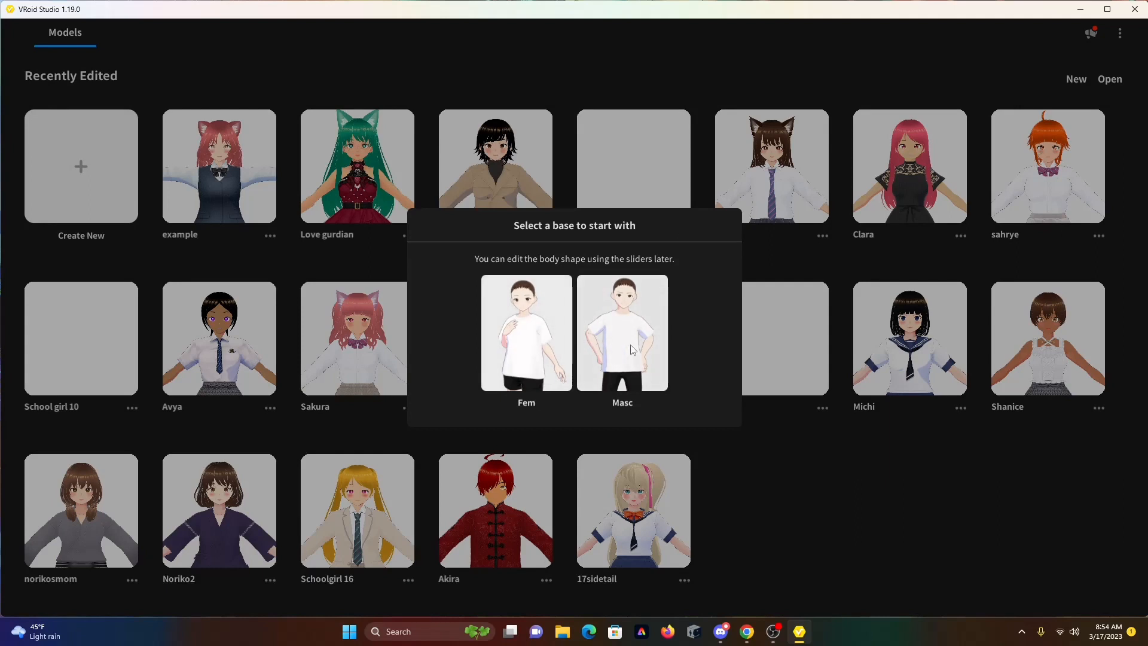
click(540, 328)
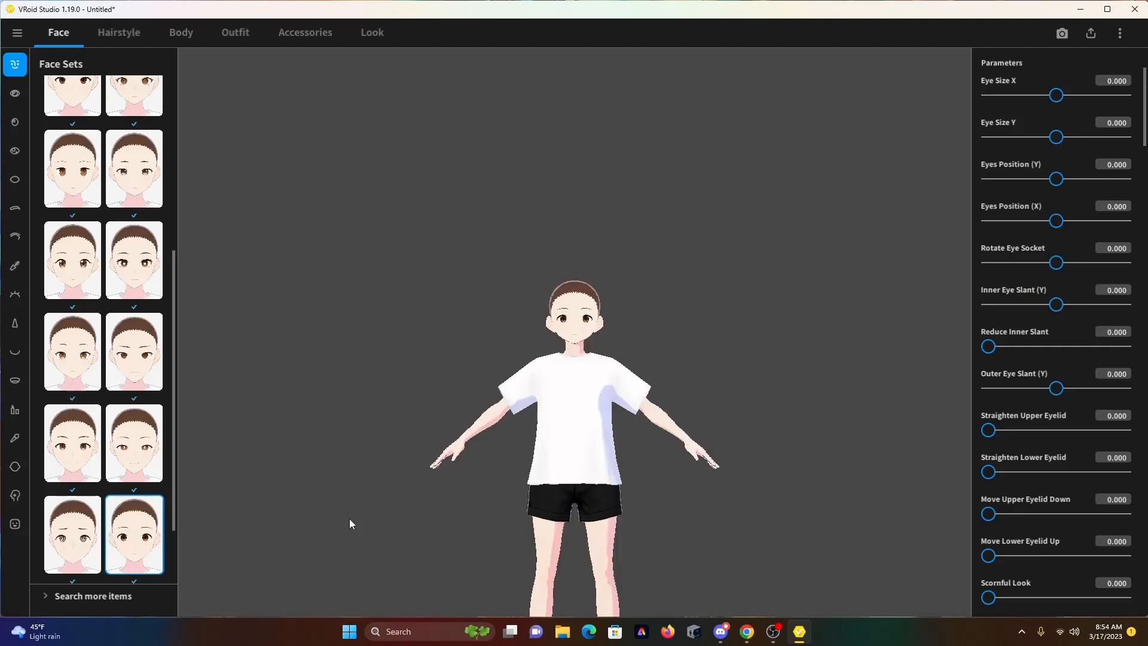
Try several face set presets and apply the one with long-lashed eyes, a round white central highlight and Eye Size X 0.300
right_drag(476, 474, 512, 474)
scroll(525, 472, up, 5)
mouse_move(674, 463)
middle_down()
mouse_move(666, 403)
mouse_move(678, 403)
mouse_move(636, 428)
mouse_move(659, 445)
middle_up()
mouse_move(646, 442)
right_down()
mouse_move(677, 432)
mouse_move(661, 427)
right_up()
scroll(82, 254, up, 5)
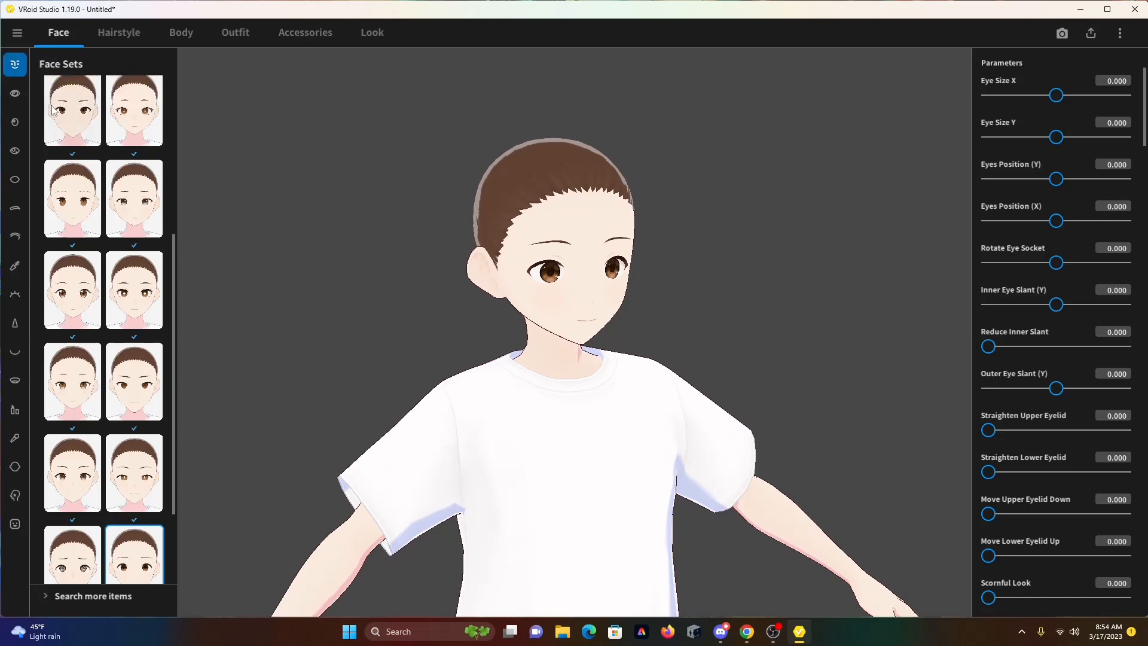
click(73, 229)
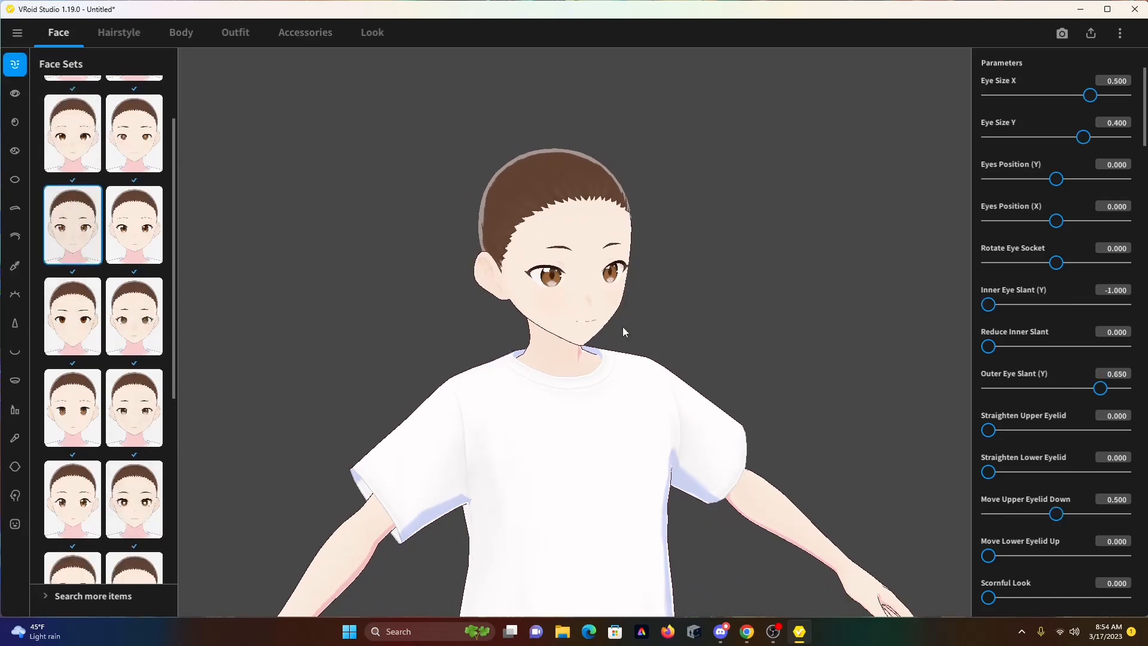
click(84, 416)
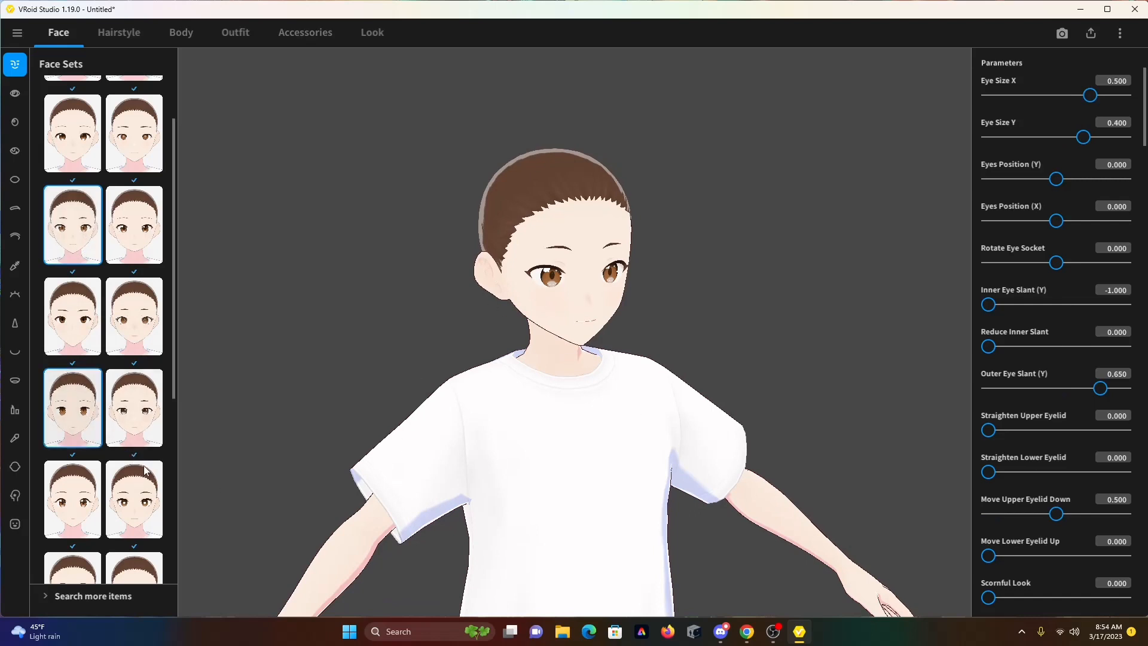
click(147, 412)
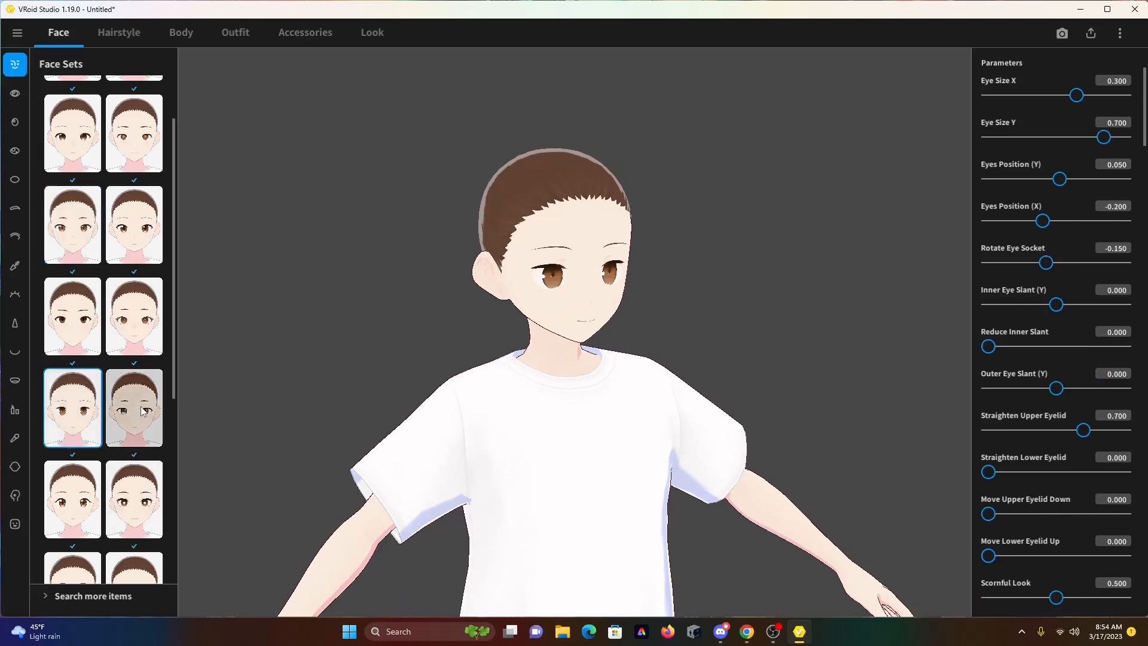
scroll(143, 478, down, 1)
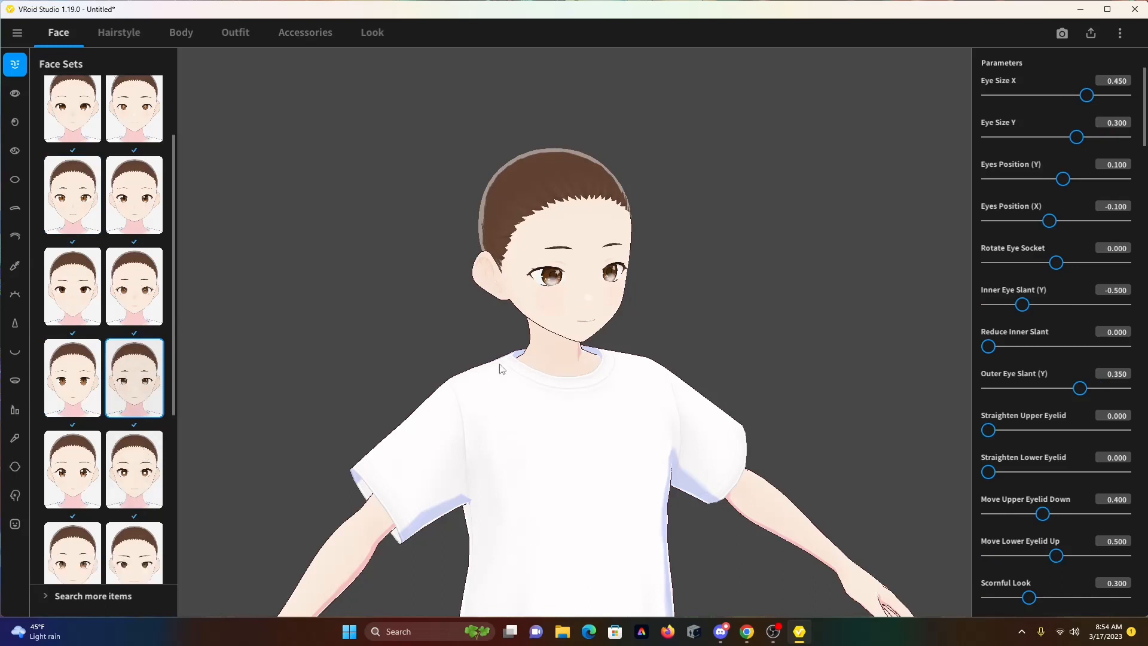
click(136, 471)
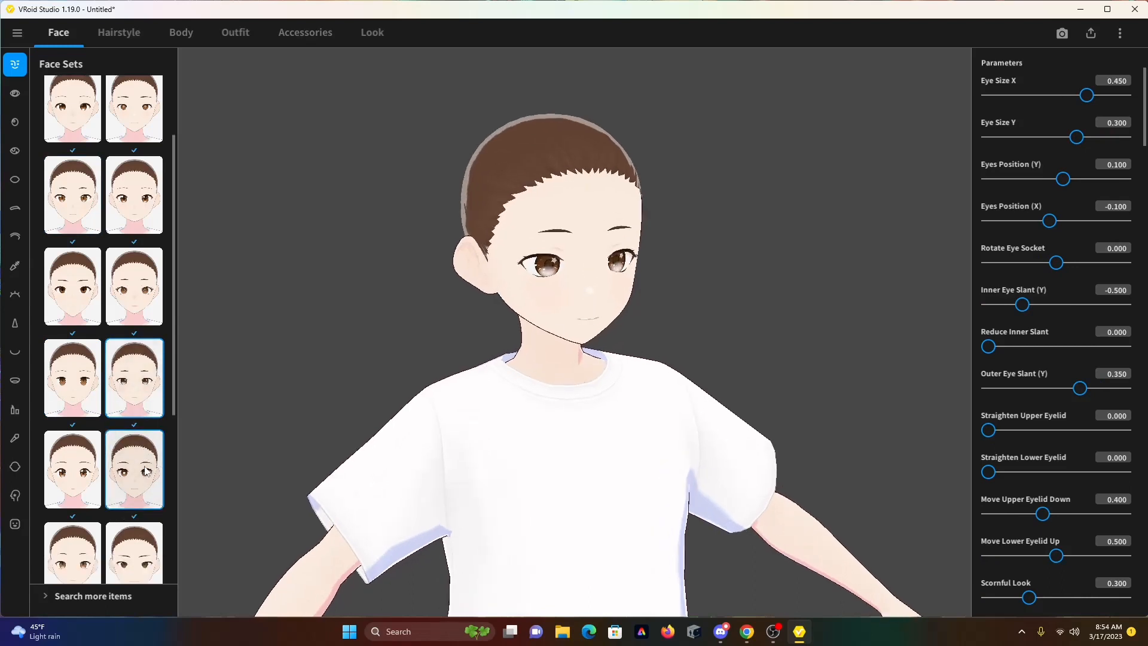
mouse_move(585, 417)
mouse_down()
mouse_move(543, 405)
mouse_move(594, 405)
mouse_move(592, 416)
mouse_up()
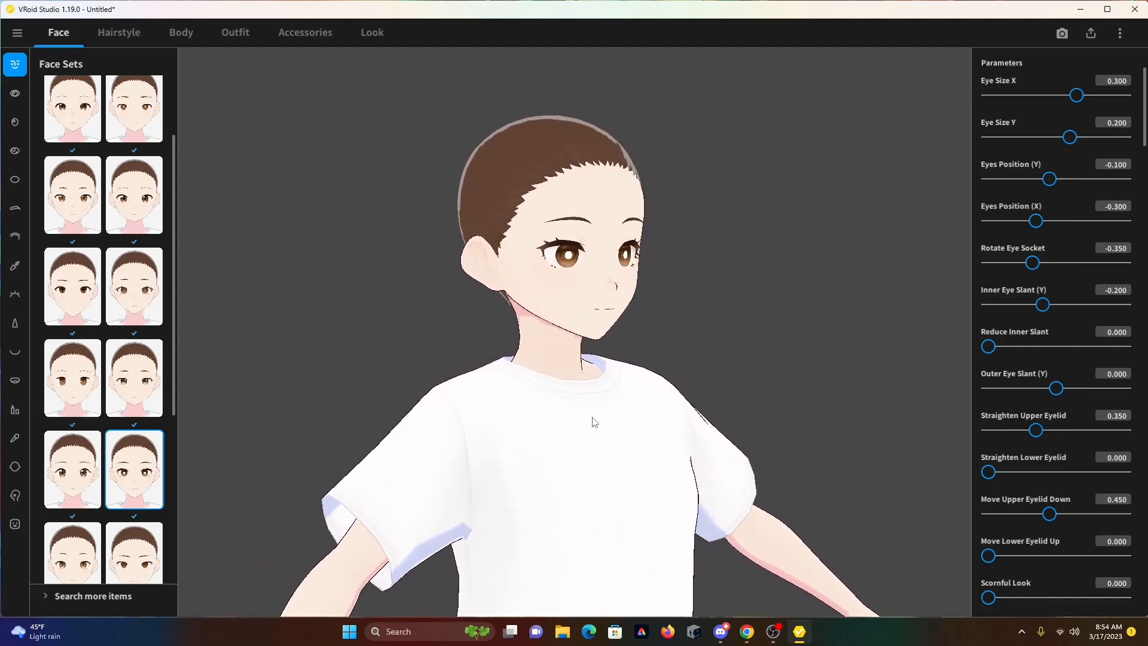
Try several eye set presets and apply the half-lidded one with Eye Size X 0.400, Eye Size Y 0.300 and Outer Eye Slant 1.000
click(15, 93)
scroll(109, 372, down, 4)
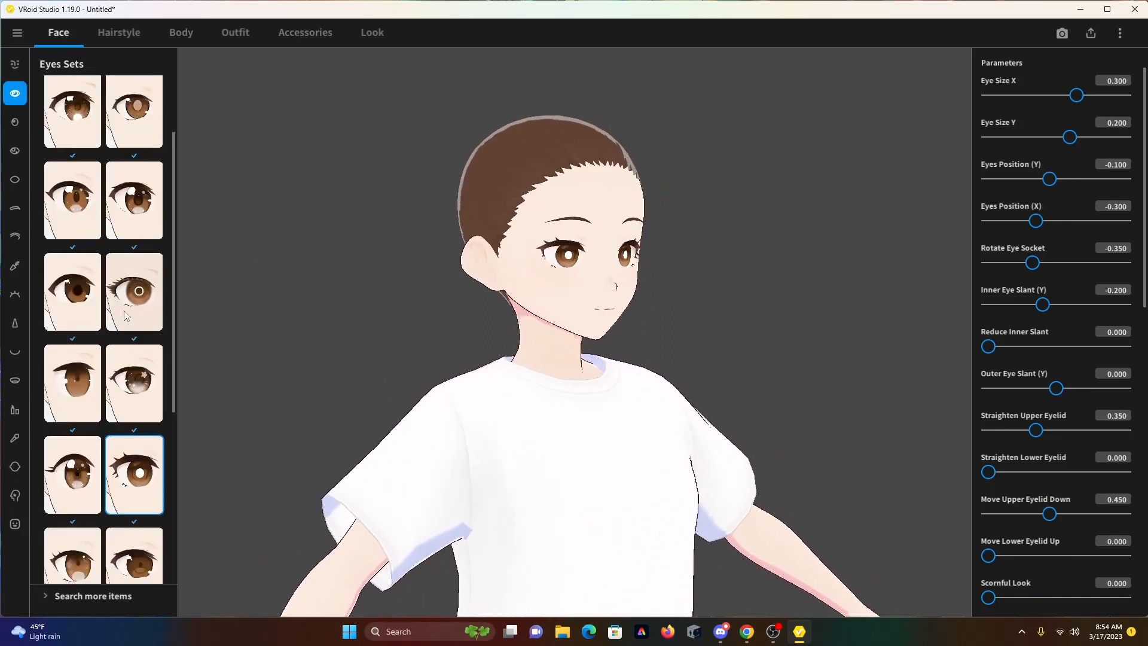
scroll(105, 367, down, 2)
click(84, 436)
click(118, 539)
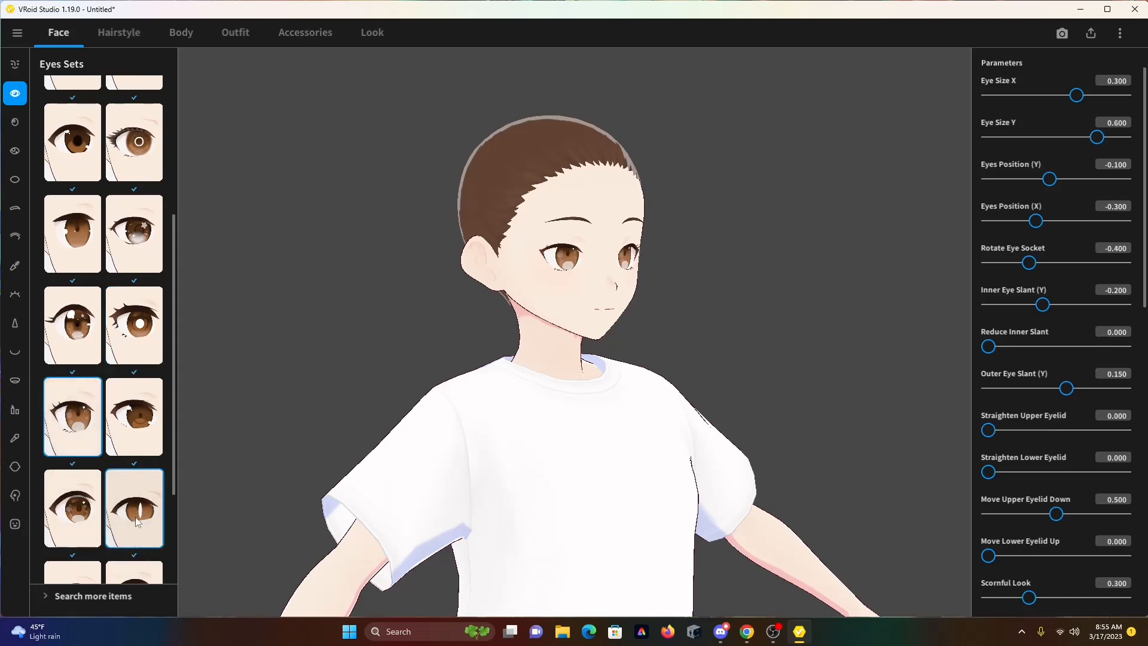
scroll(117, 527, down, 2)
click(137, 488)
click(73, 478)
scroll(116, 378, up, 5)
click(147, 139)
scroll(149, 215, down, 6)
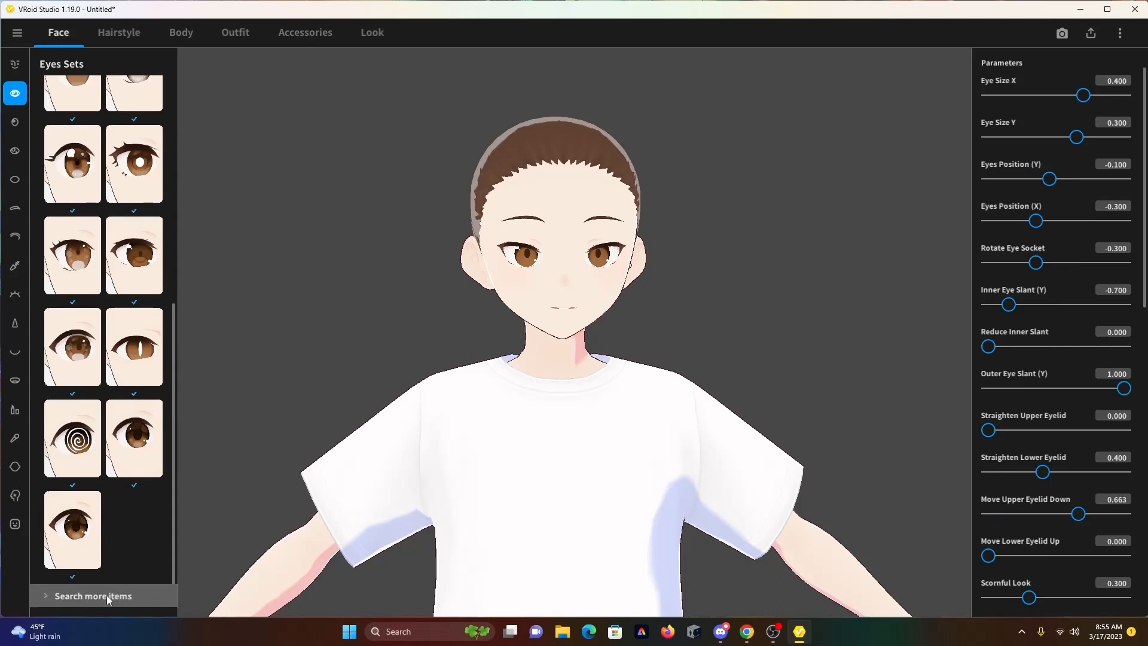
Change the iris colour of both eyes to light grey #C1C1C1
right_drag(375, 554, 439, 490)
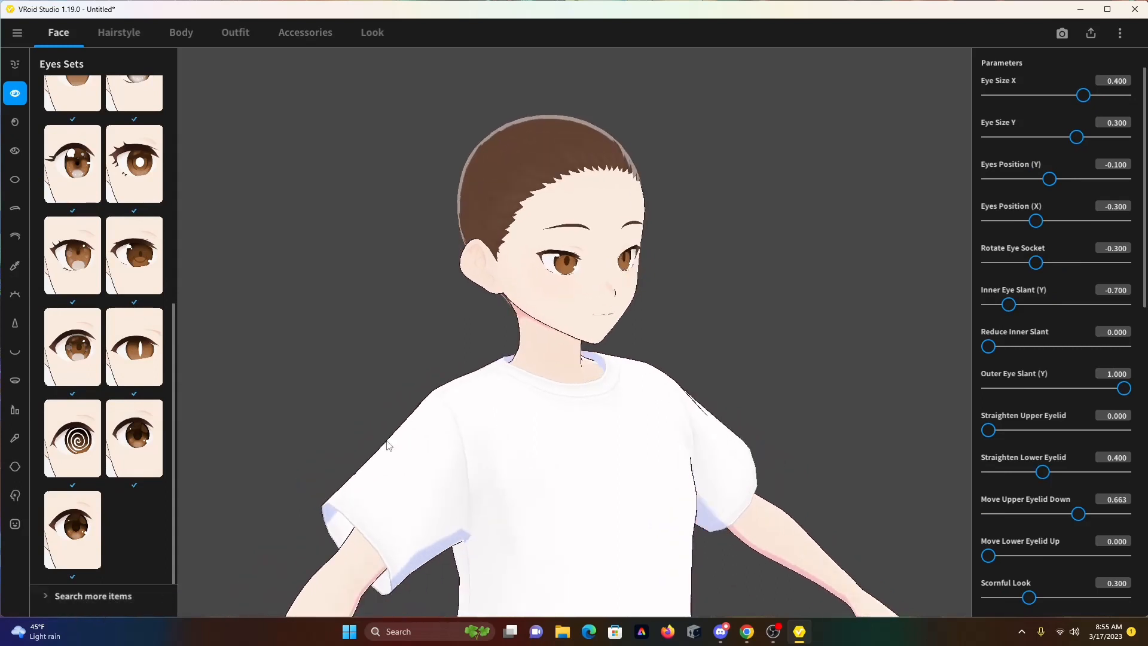
click(13, 124)
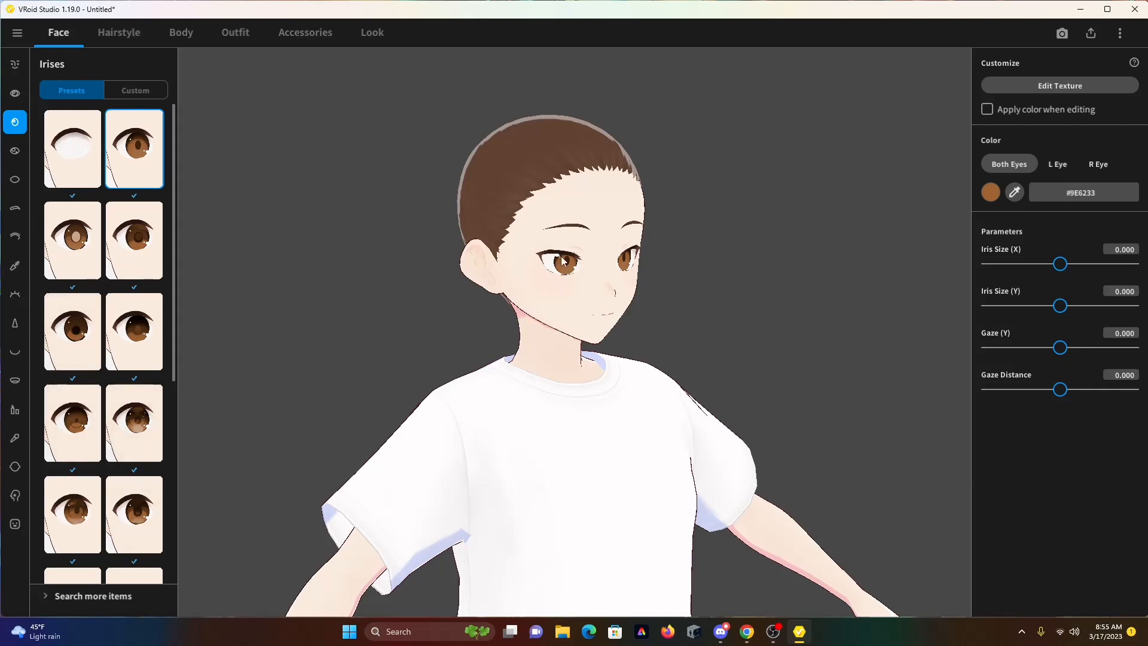
click(990, 192)
mouse_move(966, 238)
mouse_down()
mouse_move(963, 225)
mouse_move(881, 216)
mouse_move(881, 239)
mouse_move(873, 203)
mouse_move(871, 225)
mouse_up()
mouse_move(595, 289)
right_down()
mouse_move(563, 285)
mouse_move(596, 290)
right_up()
Compare the last two iris presets and apply the one with the small, narrow dark pupil
scroll(72, 419, down, 5)
scroll(127, 489, down, 4)
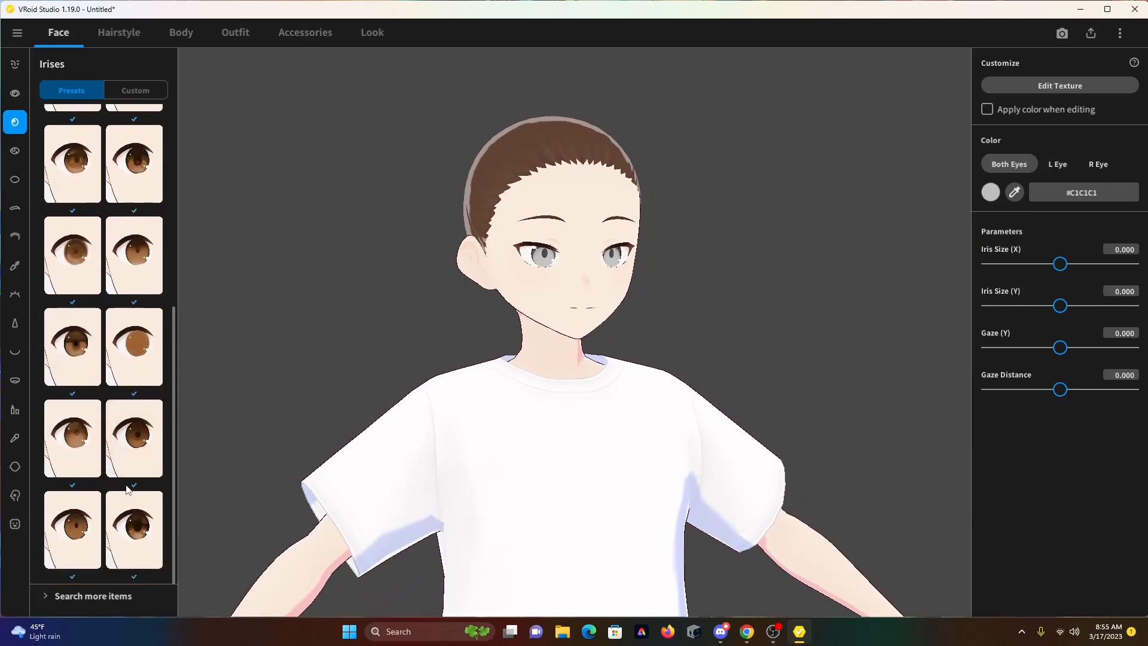
click(127, 544)
click(82, 534)
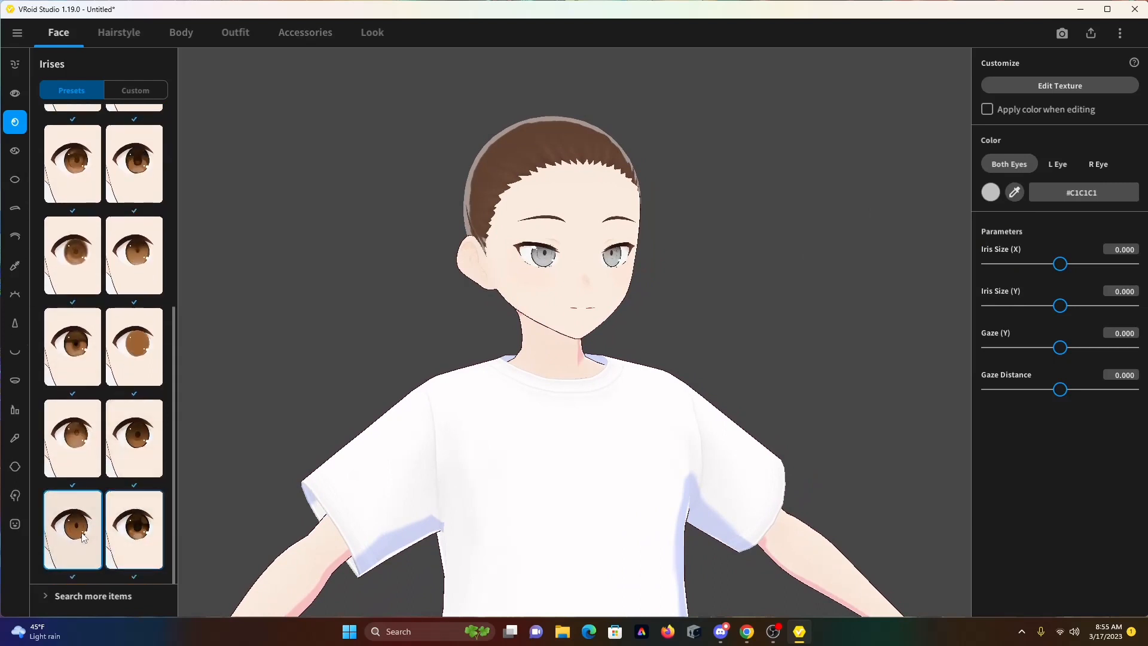
click(142, 526)
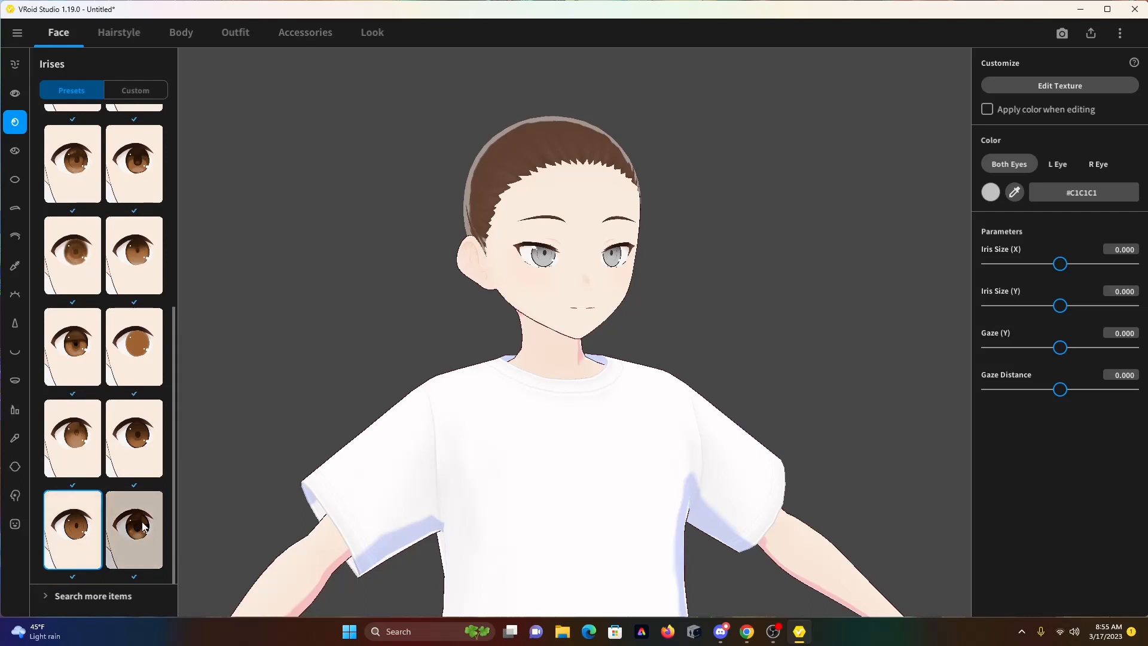
right_drag(675, 402, 579, 403)
click(74, 526)
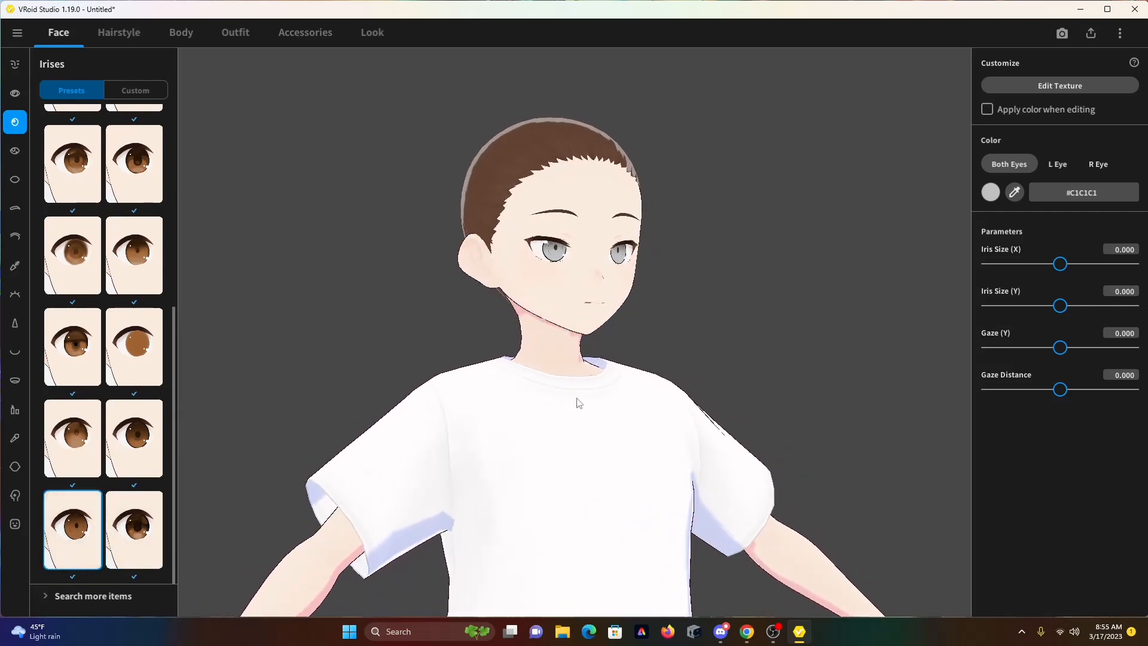
Try several eye highlight presets and apply the one with a soft pale glow over the upper part of the iris
click(15, 151)
scroll(97, 471, up, 3)
scroll(97, 471, down, 6)
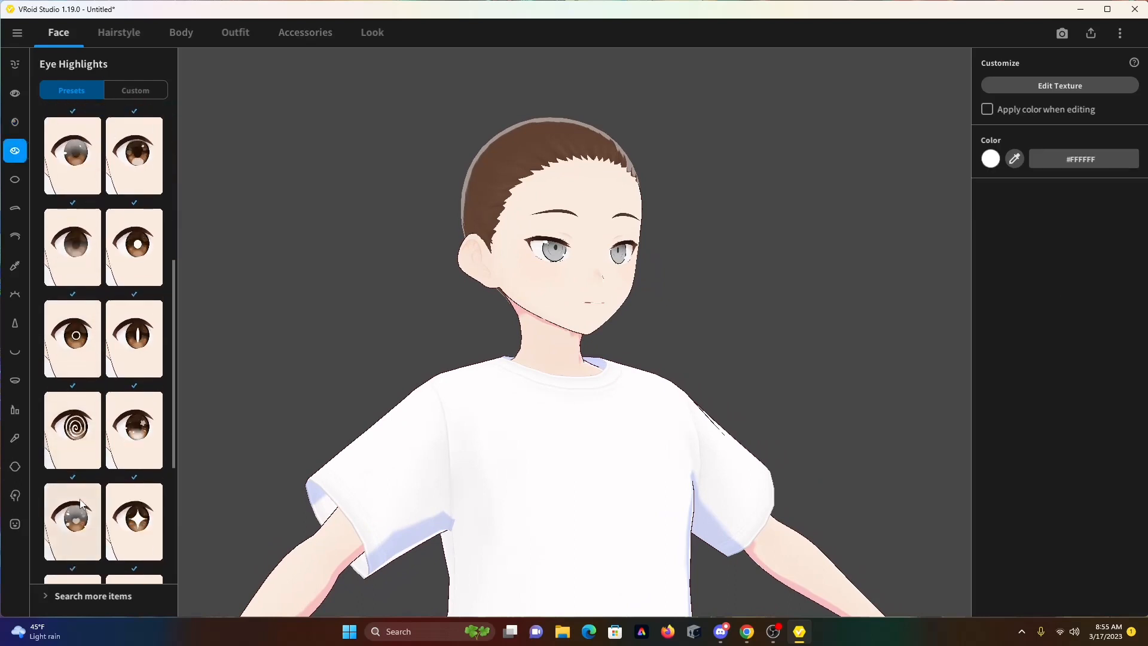
click(137, 401)
right_drag(562, 395, 519, 394)
click(134, 311)
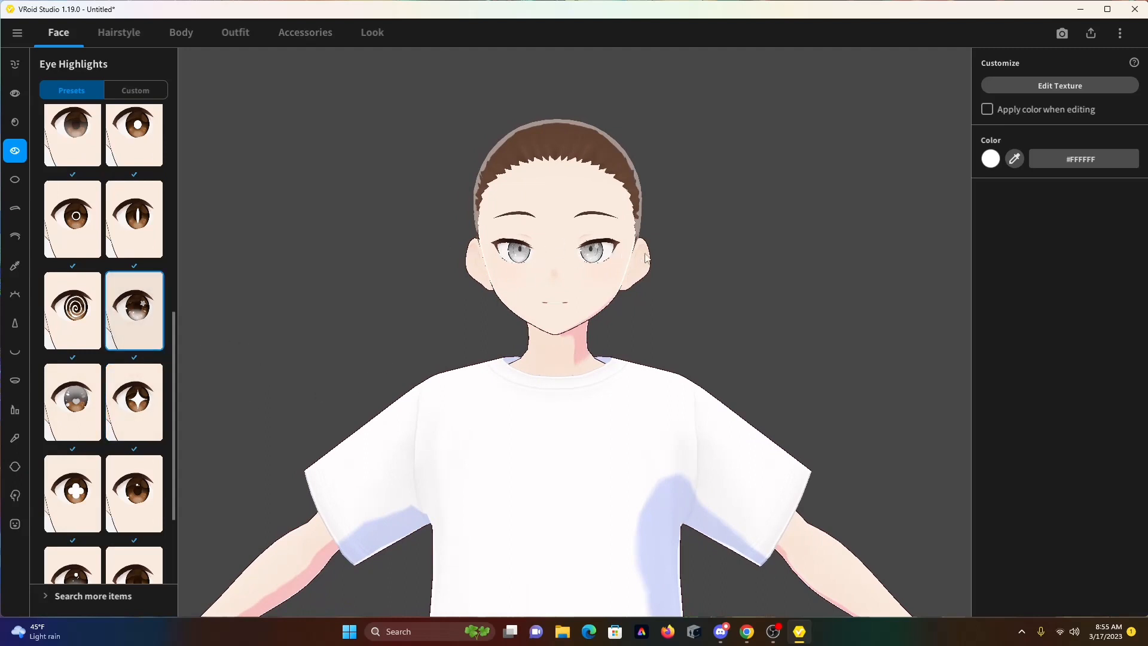
right_drag(642, 258, 603, 268)
scroll(107, 266, up, 1)
click(148, 259)
scroll(119, 388, down, 6)
click(91, 531)
scroll(91, 531, up, 12)
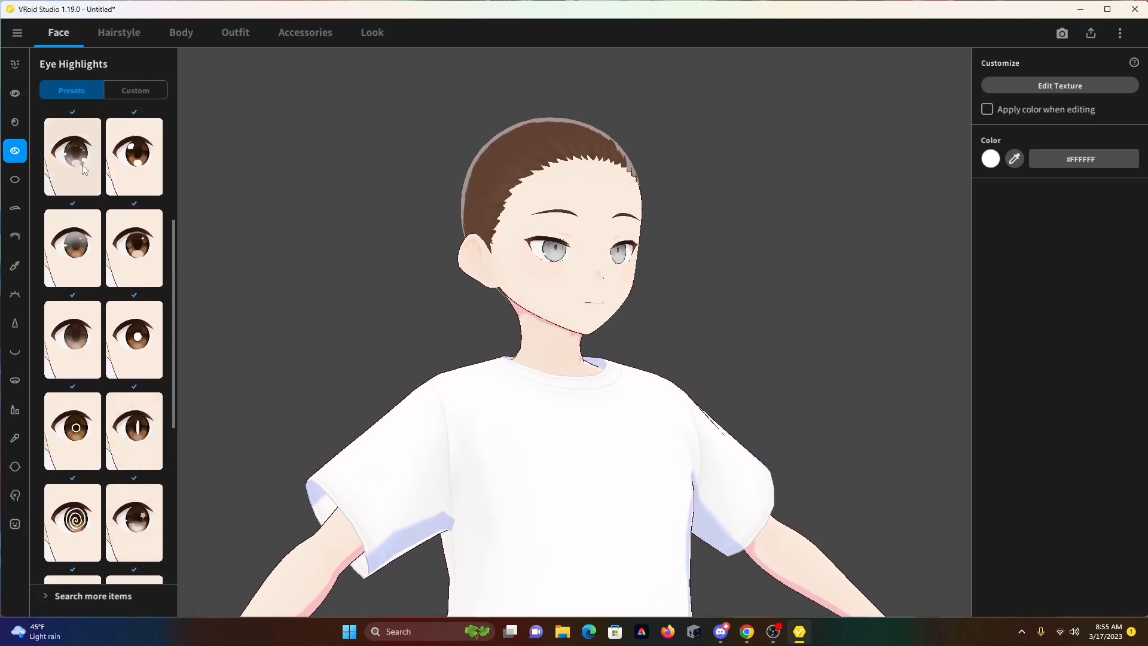
click(139, 171)
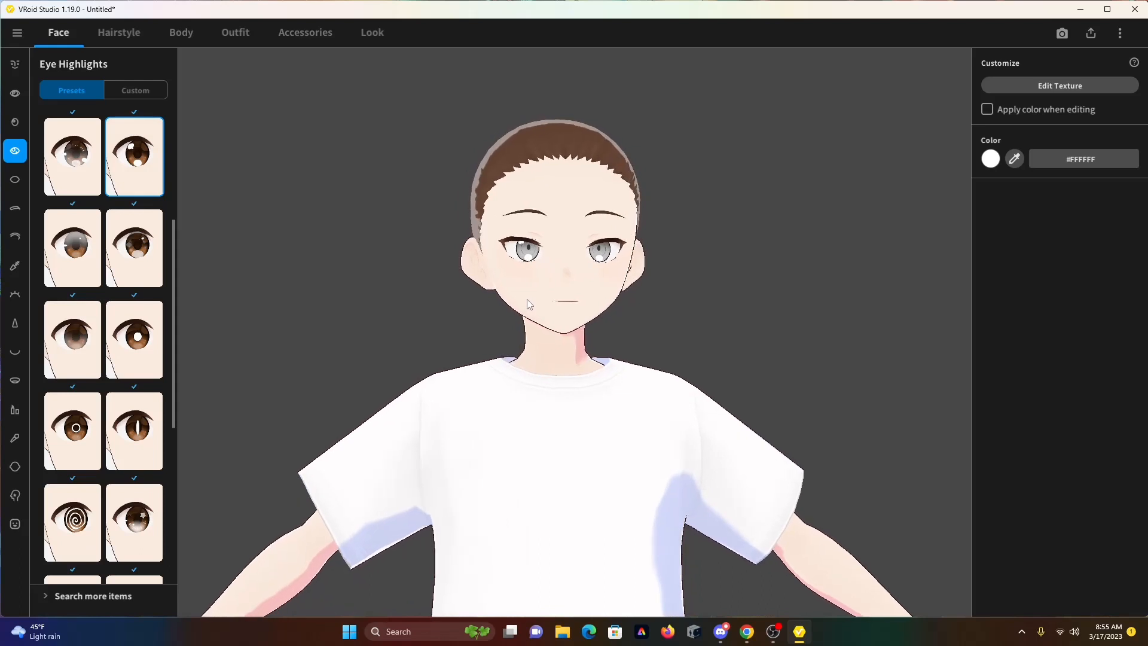
click(85, 260)
right_drag(300, 295, 317, 295)
Try the second sclera preset on the eyes and apply the more shaded first one
click(16, 180)
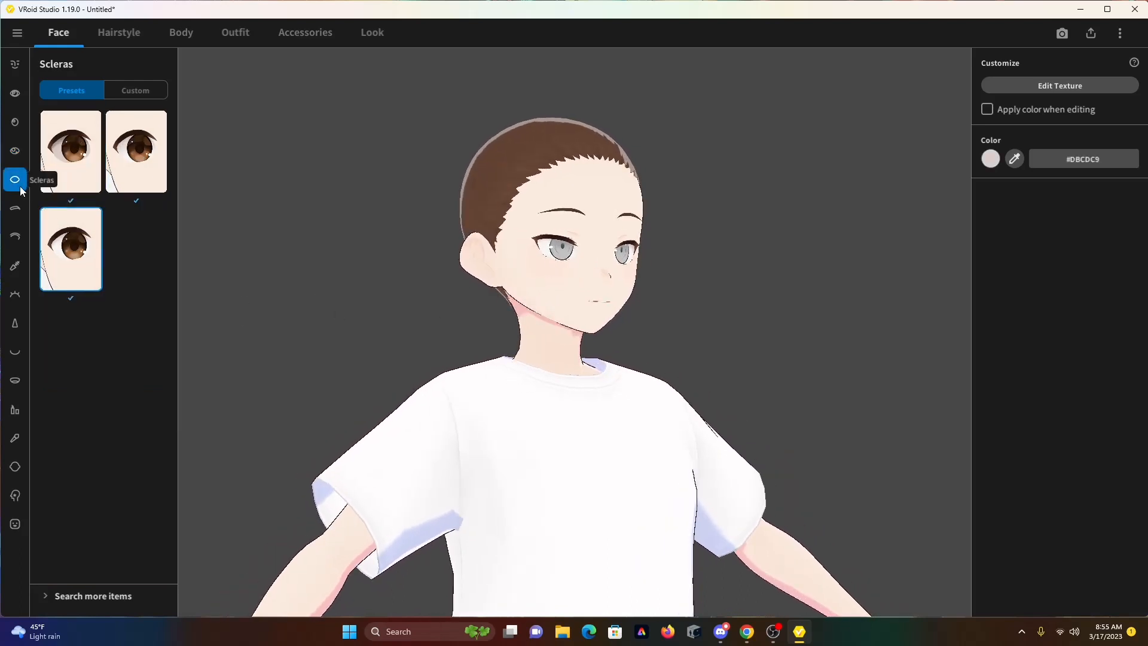
click(151, 161)
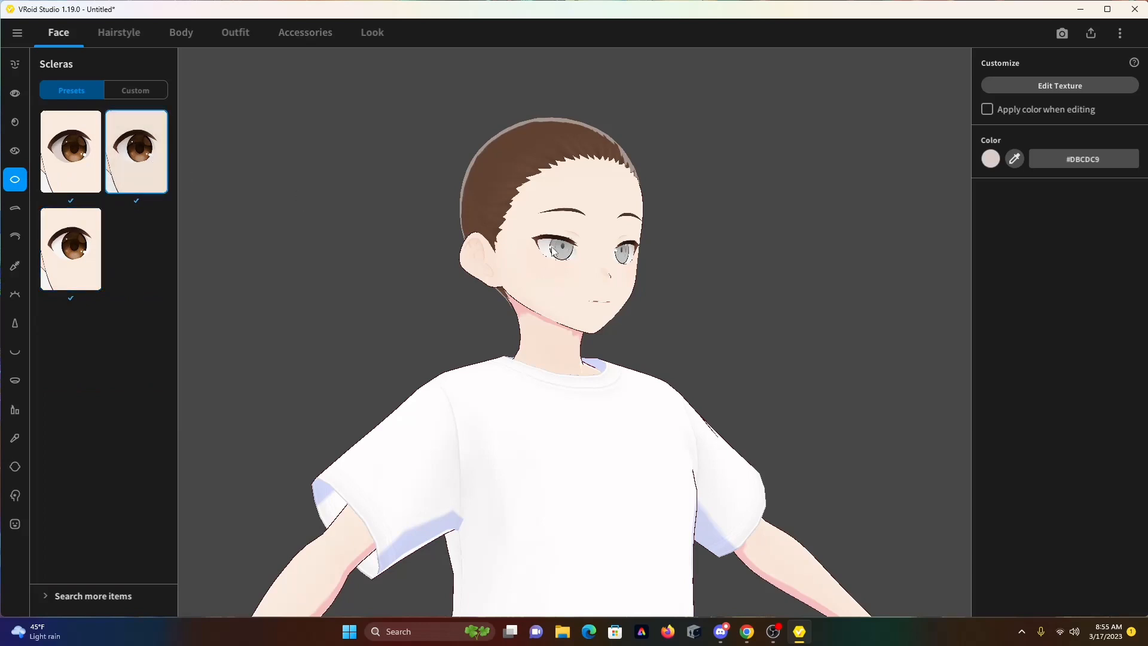
click(70, 151)
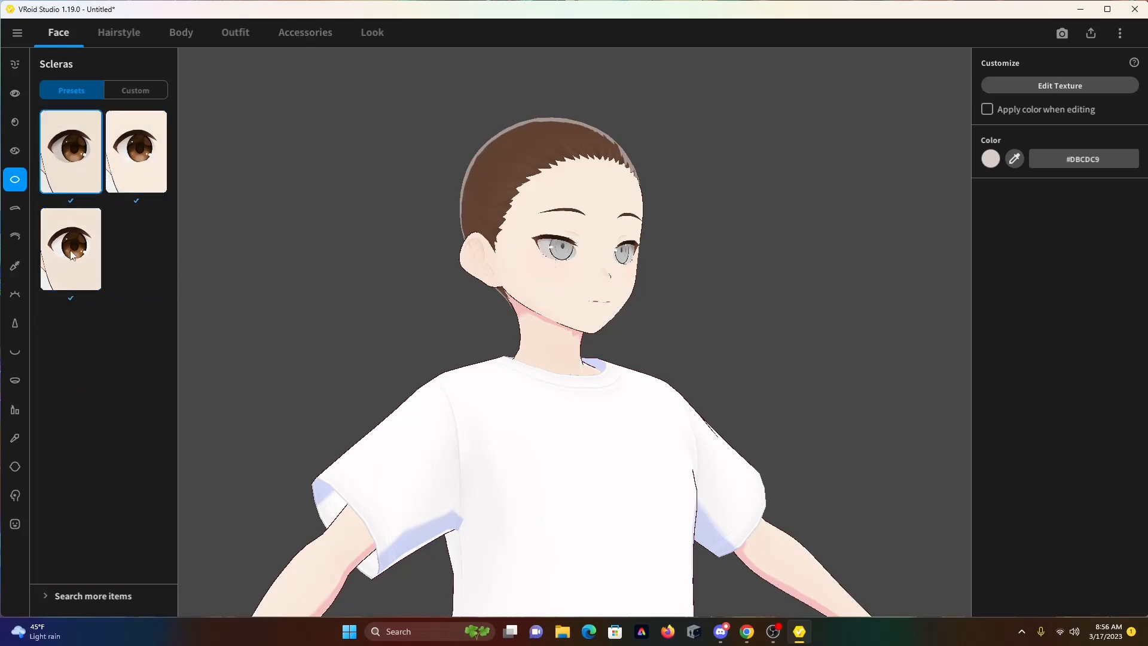
Compare several eyebrow presets and apply the thin, worried-looking brows that slope down toward the outer ends
click(13, 215)
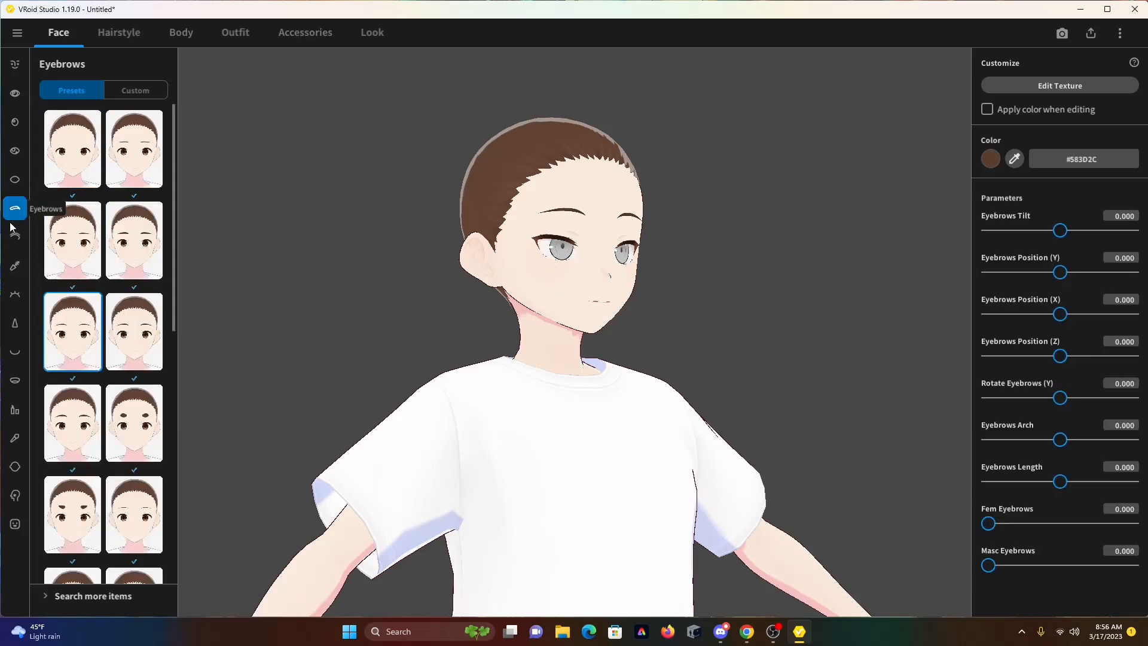
scroll(66, 257, down, 2)
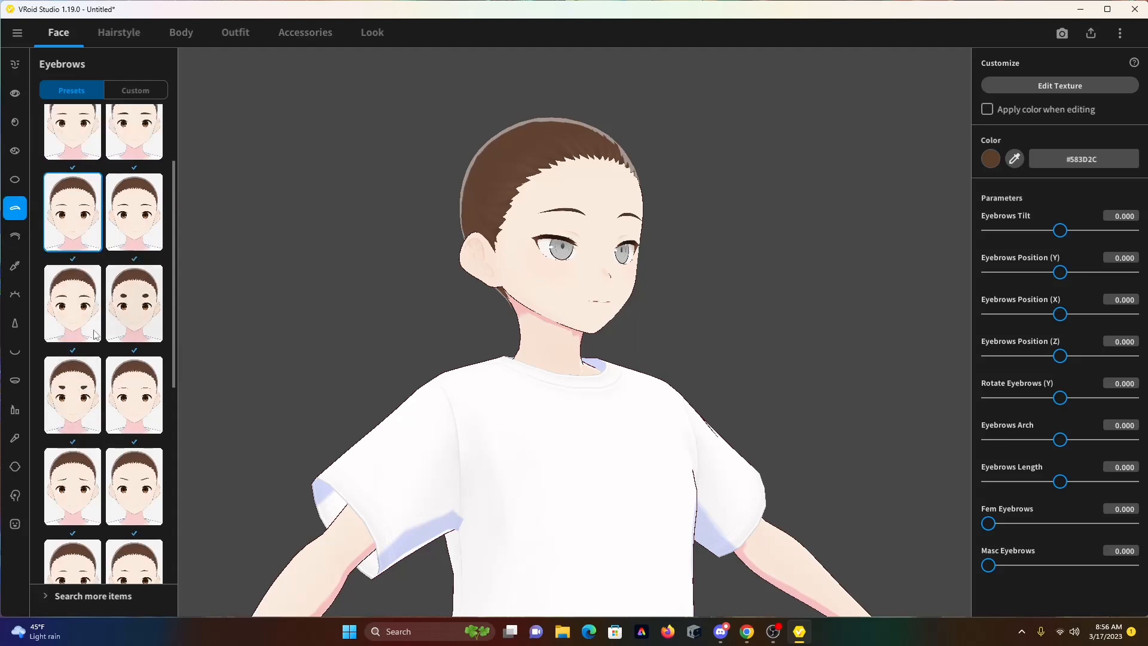
click(77, 307)
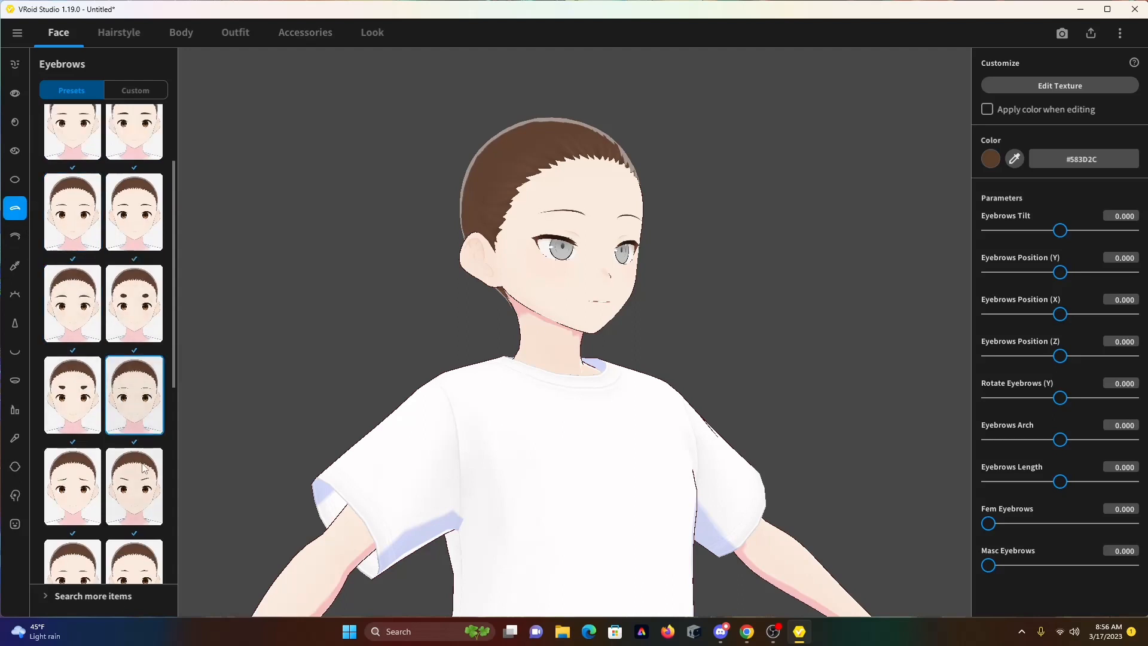
click(88, 469)
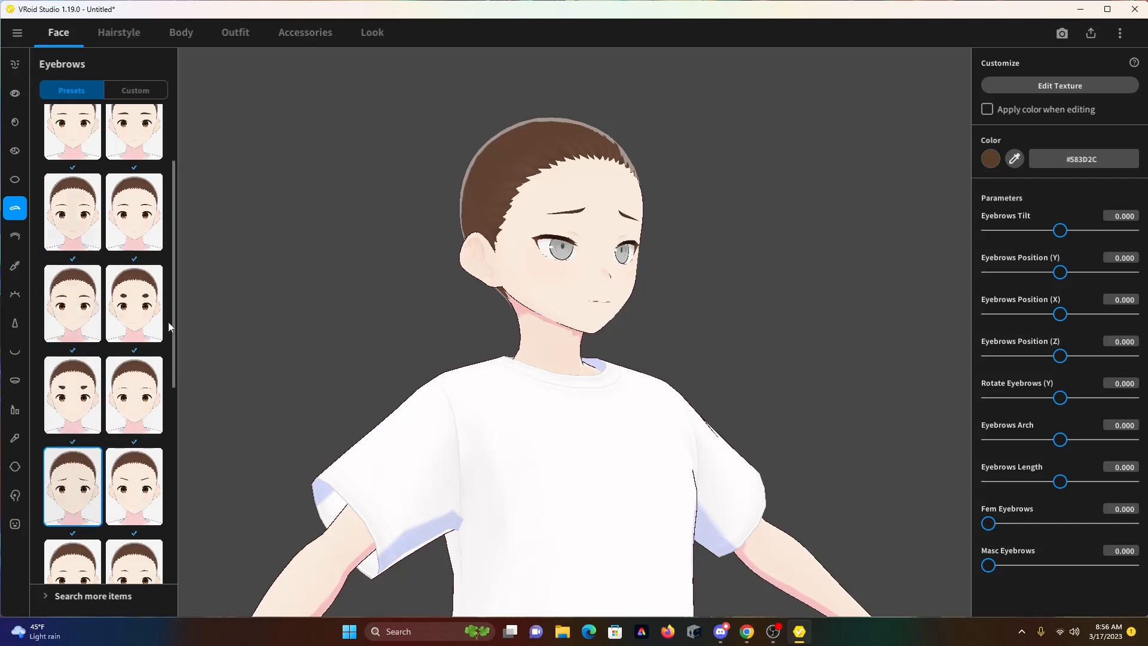
click(71, 213)
click(64, 462)
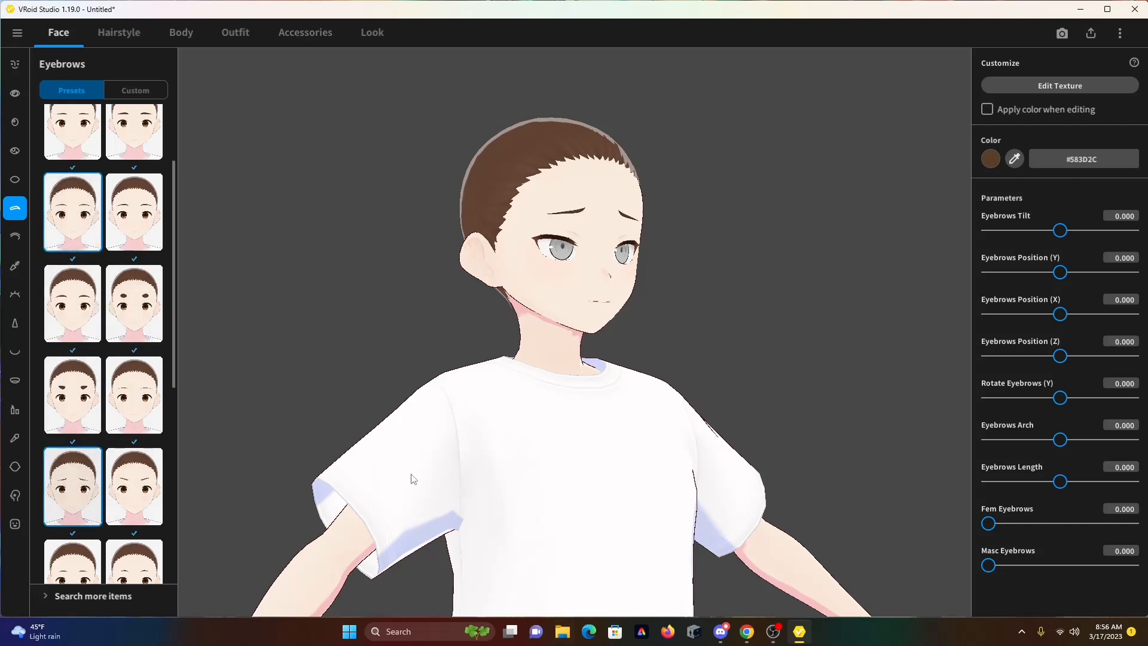
Try several eyelid presets and apply the one in the first row beside the preset whose thumbnail has not loaded
click(13, 242)
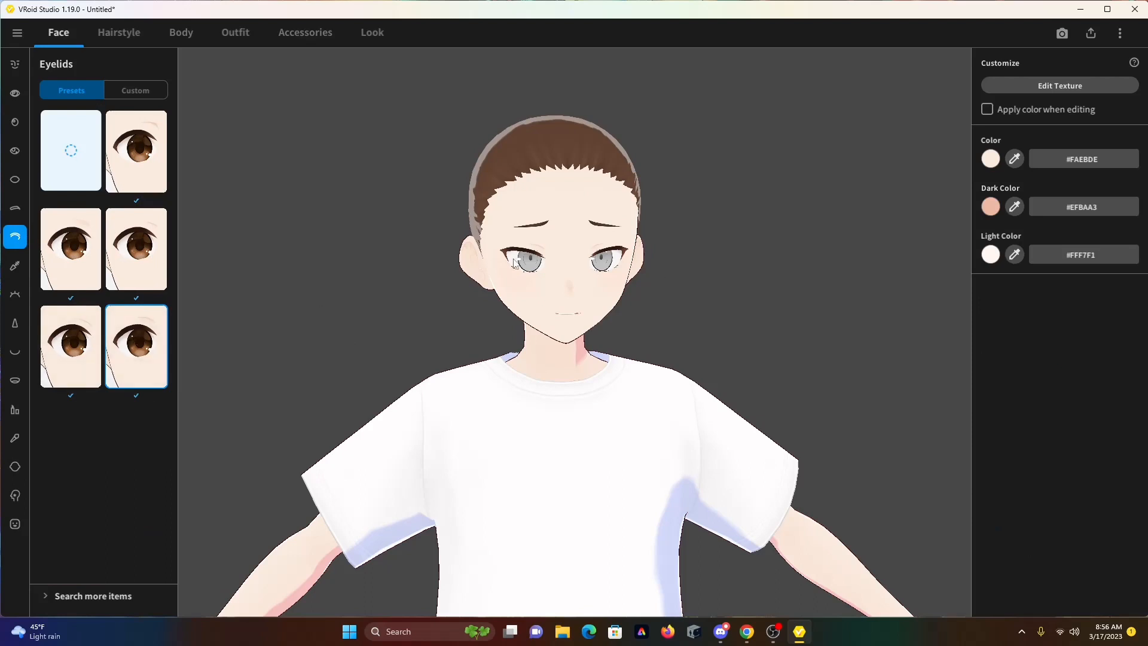
click(136, 269)
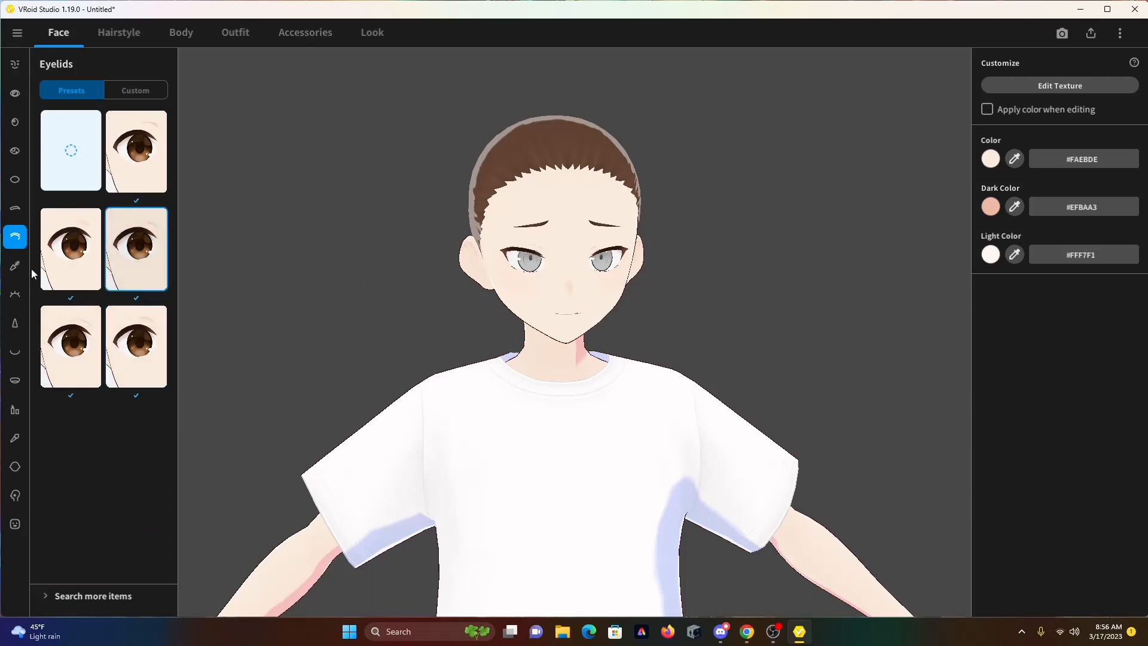
click(58, 352)
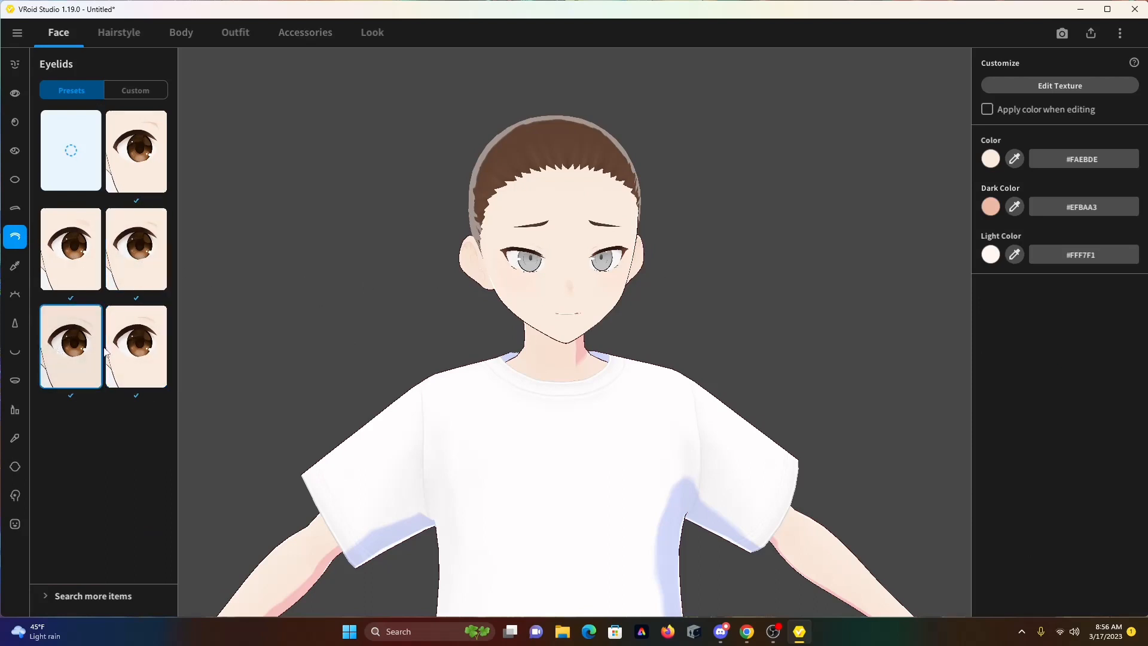
click(137, 151)
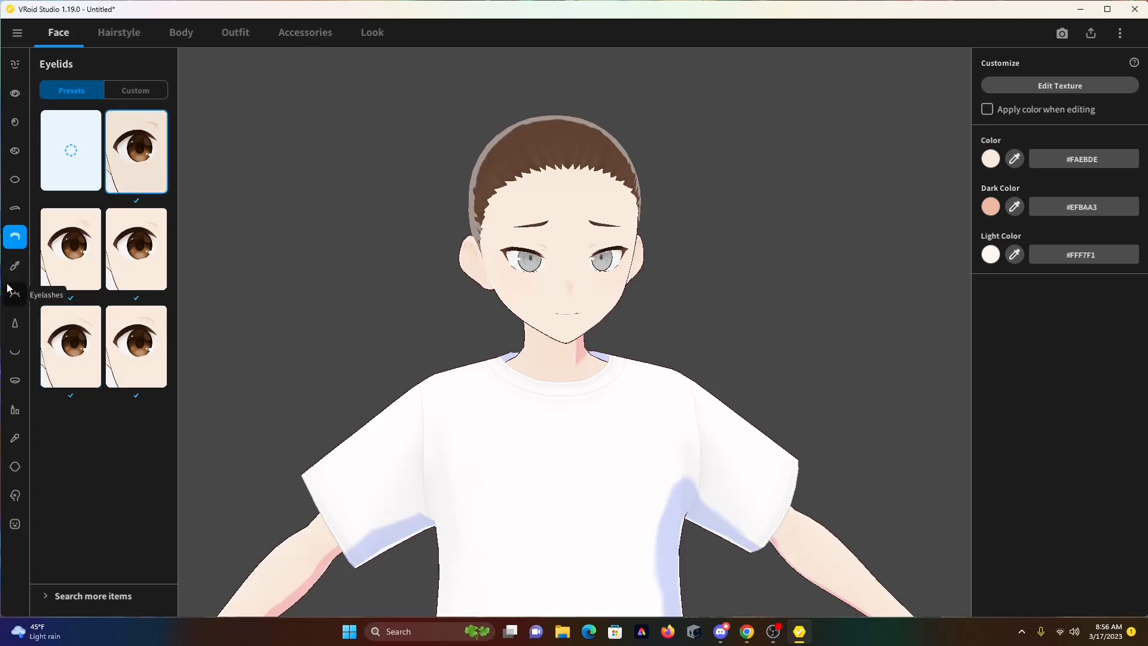
Apply the eyeliner preset shown just before the scalloped, wavy-edged one and check it on the face
click(15, 266)
scroll(90, 474, down, 5)
click(84, 461)
drag(418, 456, 434, 458)
mouse_move(432, 453)
right_down()
mouse_move(383, 456)
mouse_move(428, 452)
right_up()
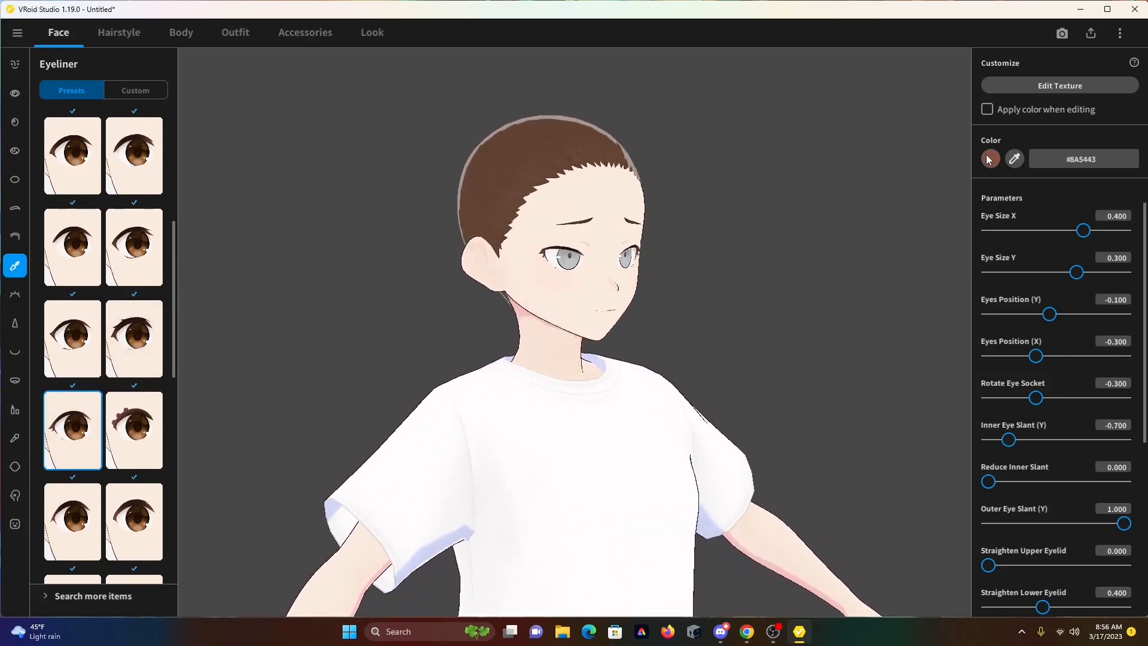
Apply the eyelash preset with the thick, spiky upper lashes, the second one in the row above the last preset
click(15, 293)
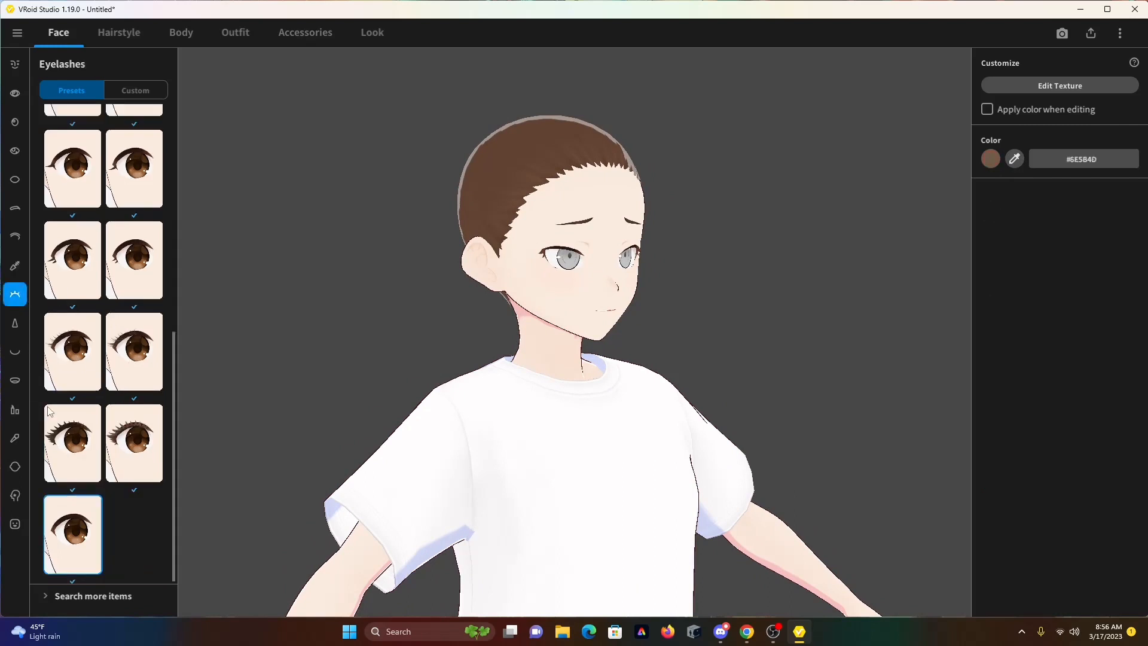
click(135, 439)
mouse_move(472, 417)
right_down()
mouse_move(487, 403)
mouse_move(465, 405)
right_up()
Try the nose size and width parameters while viewing the nose in profile from both sides
click(12, 324)
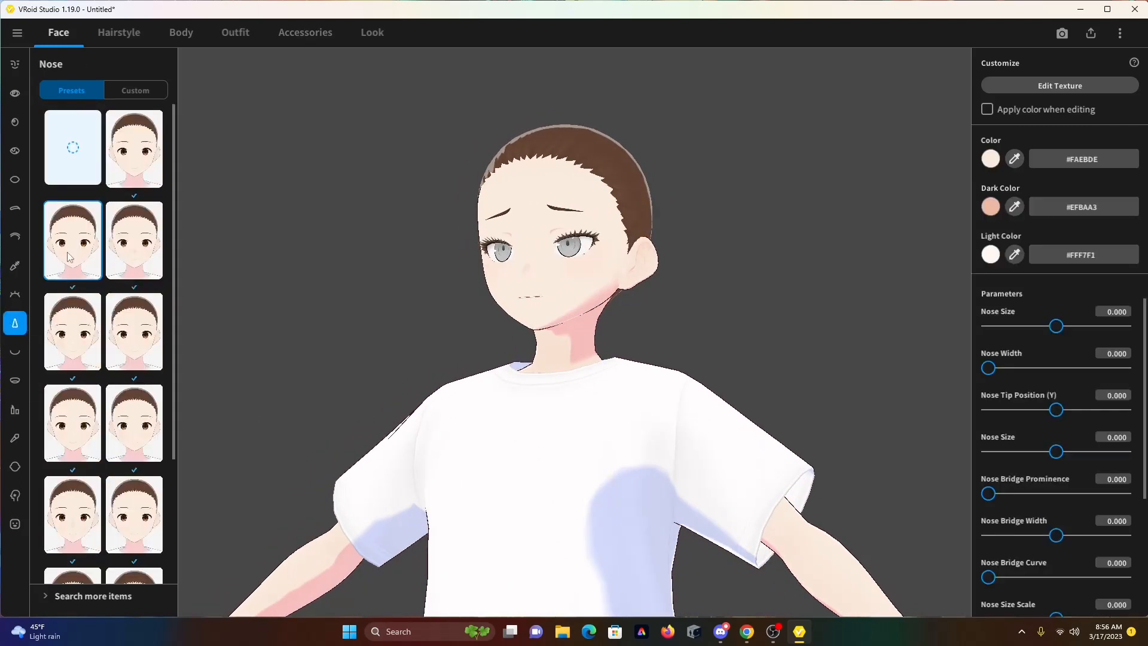
scroll(83, 423, down, 2)
right_drag(197, 376, 281, 345)
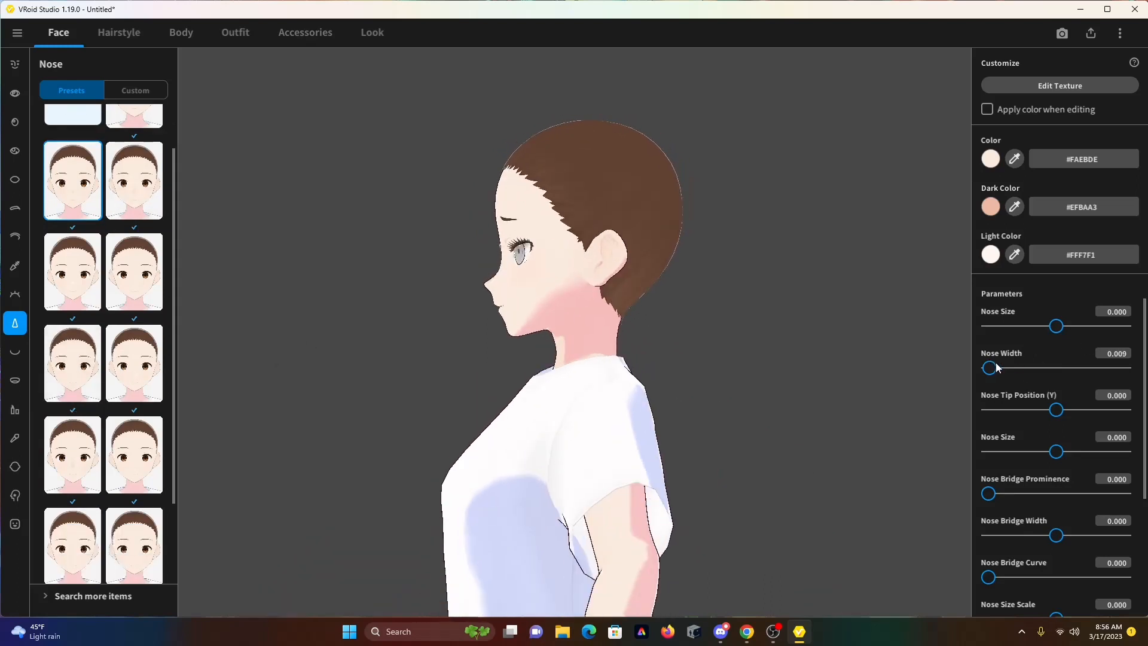
mouse_move(1056, 332)
mouse_down()
mouse_move(1124, 329)
mouse_move(1056, 328)
mouse_up()
scroll(1044, 488, down, 3)
right_drag(687, 452, 759, 459)
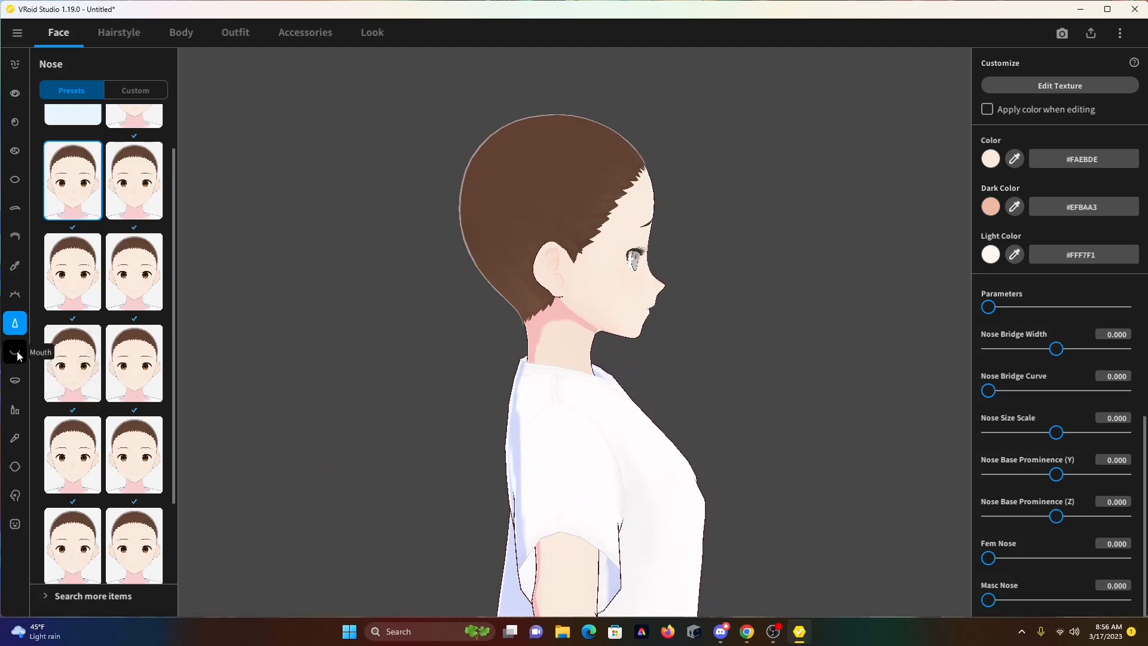
Apply the first mouth preset in the second row and check it in profile
click(15, 352)
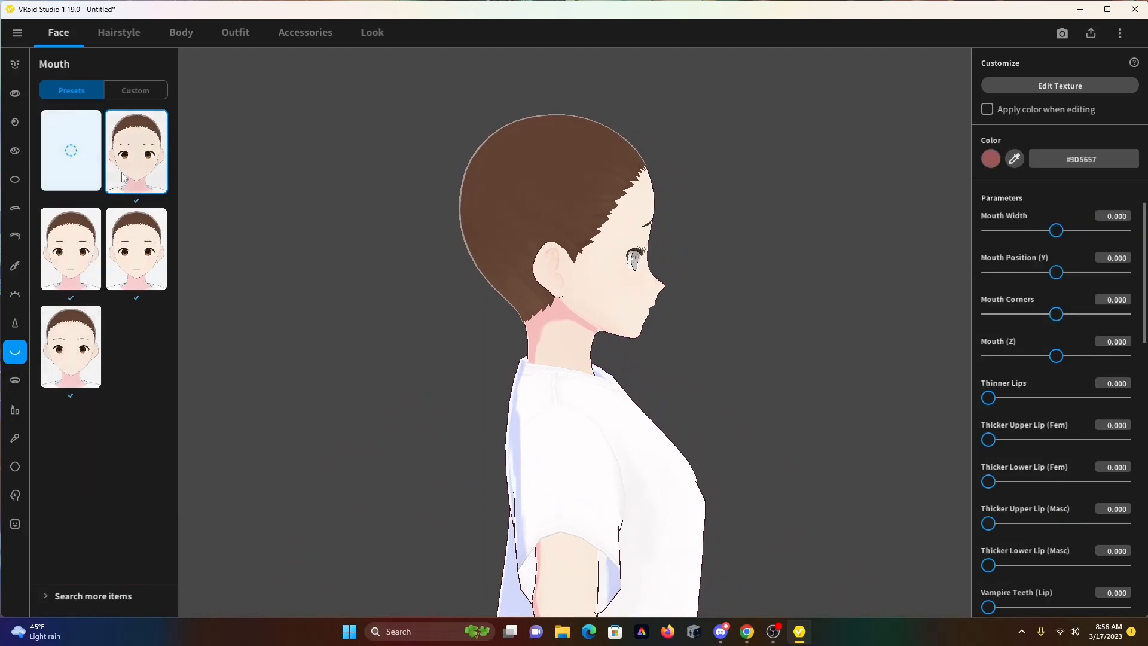
click(70, 251)
right_drag(557, 339, 382, 330)
Preview the A expression so that the inside of the open mouth can be seen
click(15, 380)
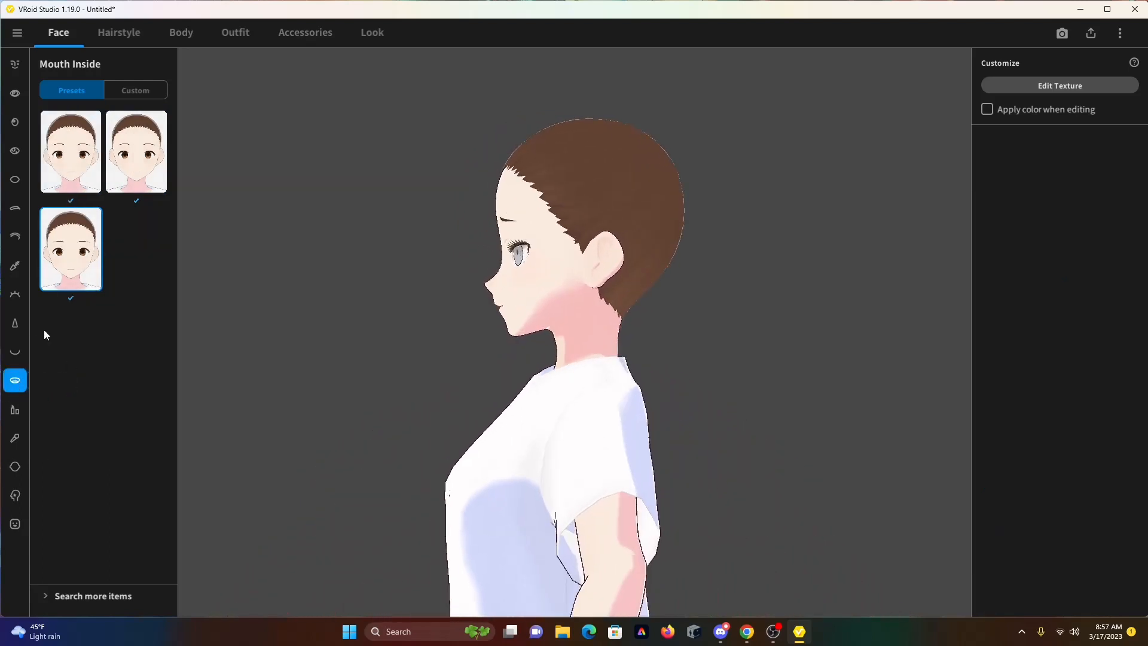
click(16, 529)
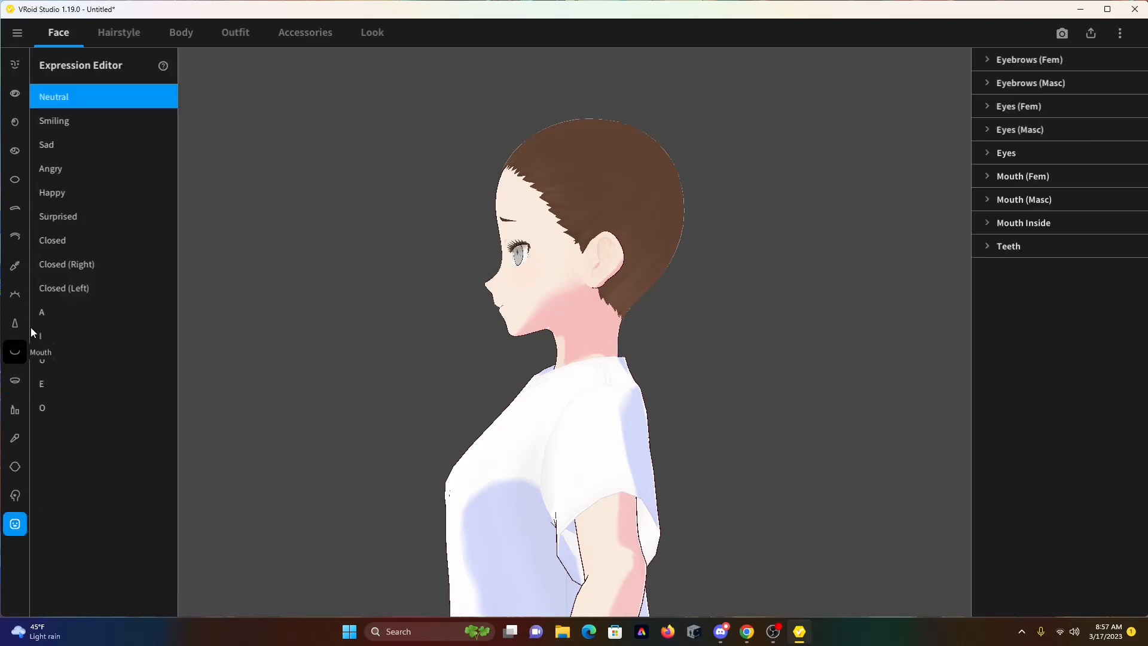
click(64, 312)
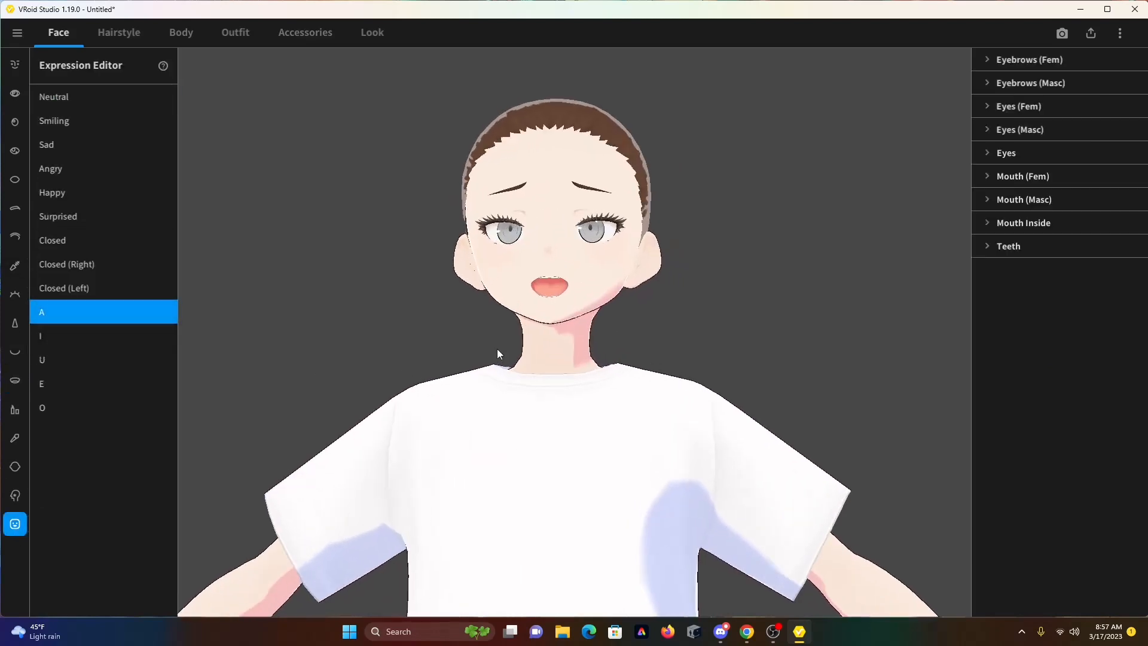
Apply the darker red custom Mouth Inside item with pointed teeth and return the expression to Neutral
click(15, 381)
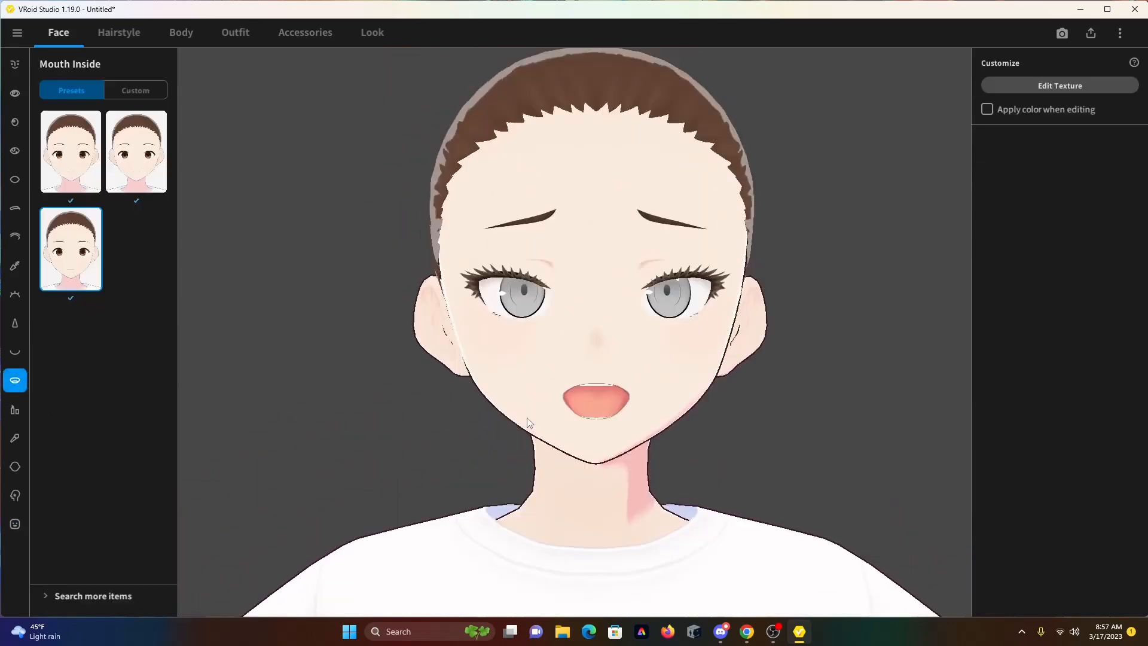
click(142, 88)
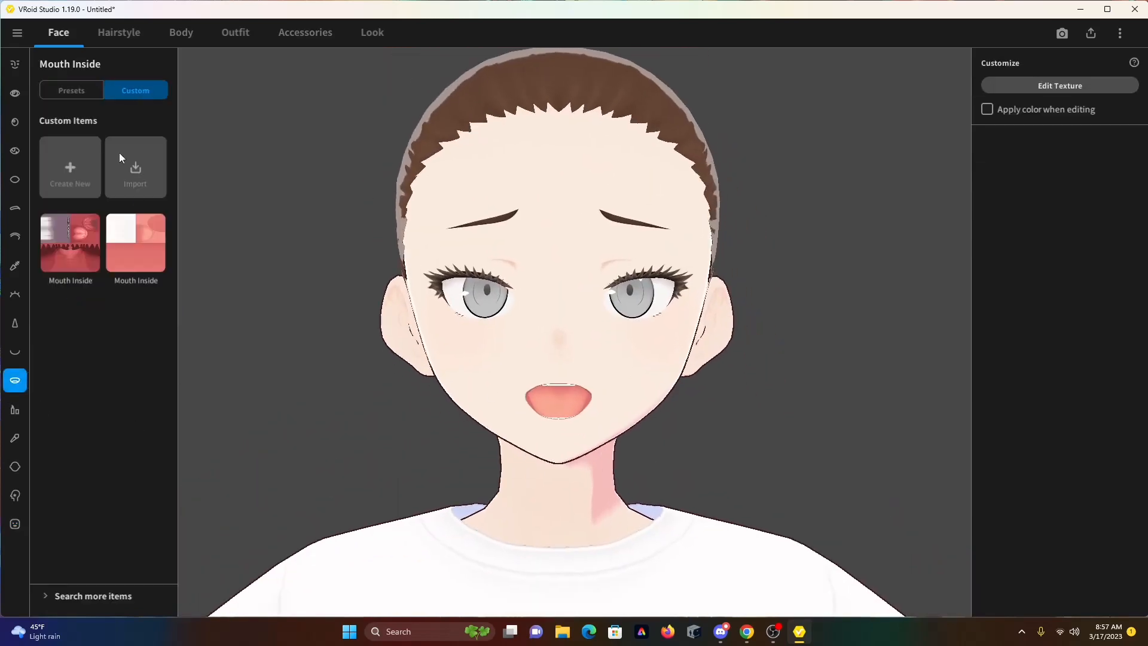
click(57, 254)
right_drag(400, 364, 434, 363)
drag(420, 364, 464, 371)
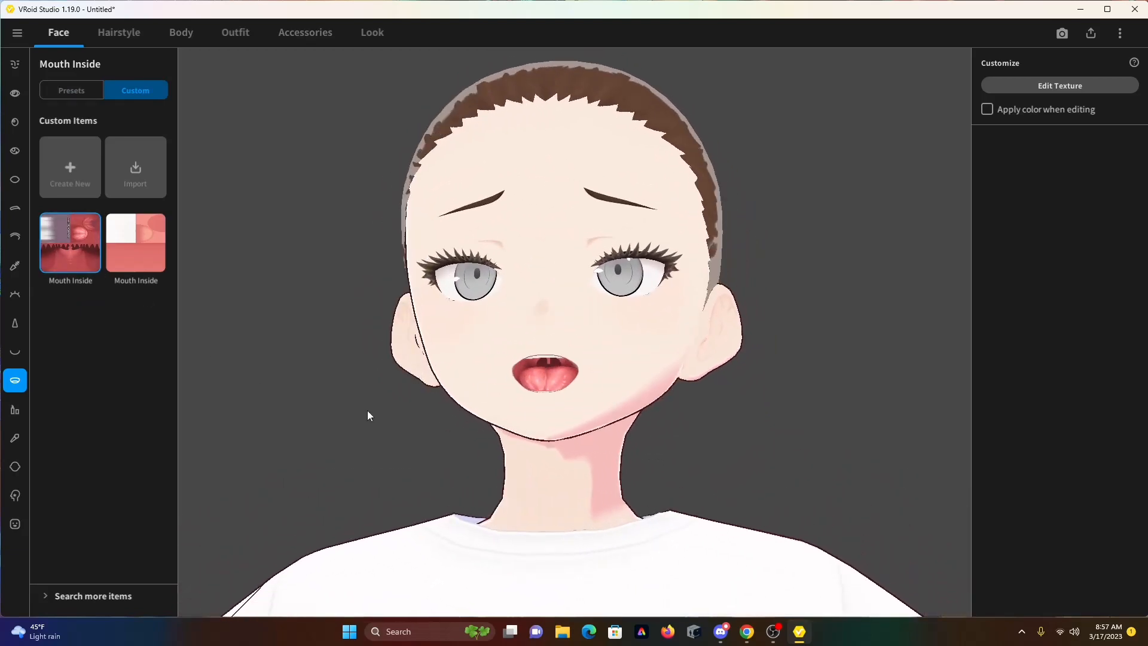
click(15, 525)
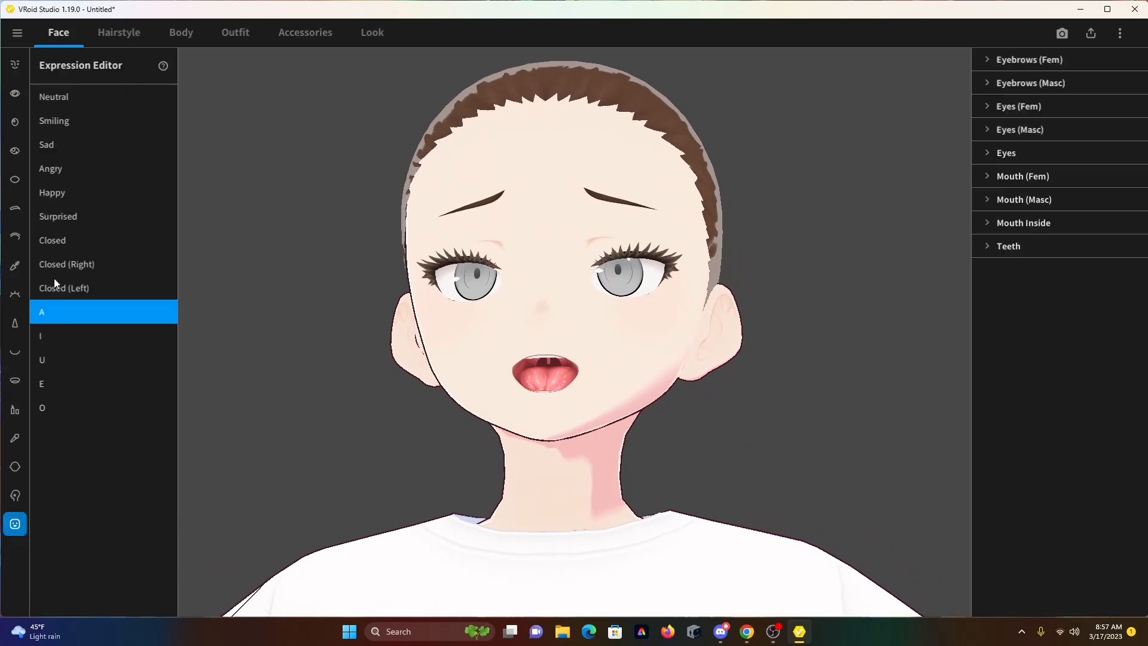
click(73, 101)
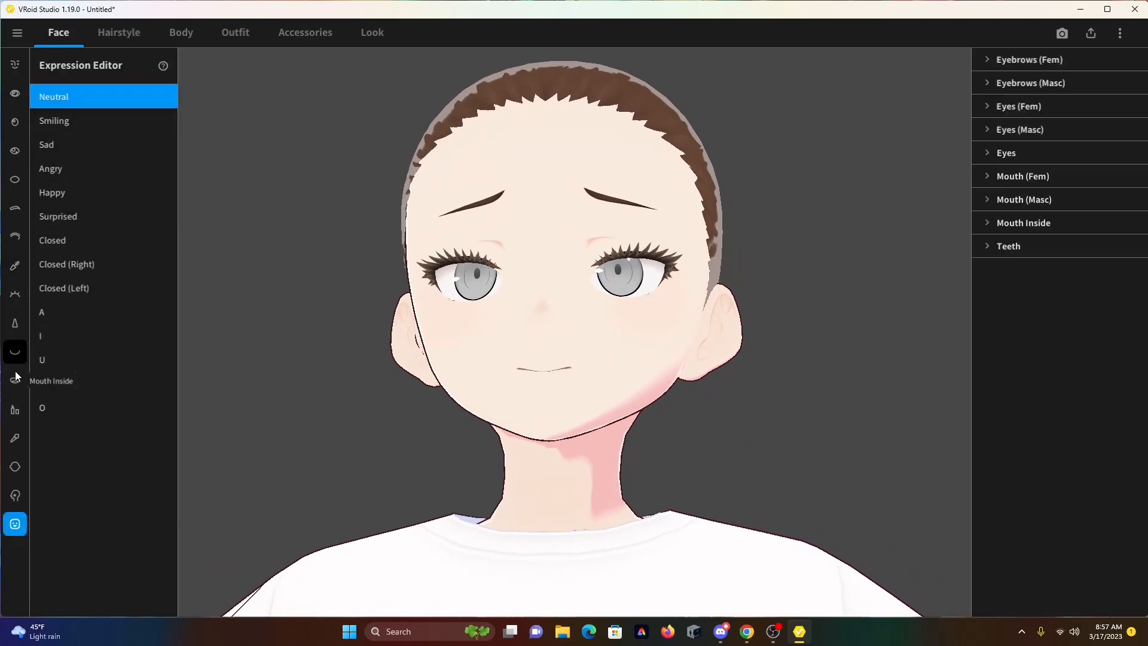
Apply the last lips preset and set its color to bright red, #FF3524
click(13, 412)
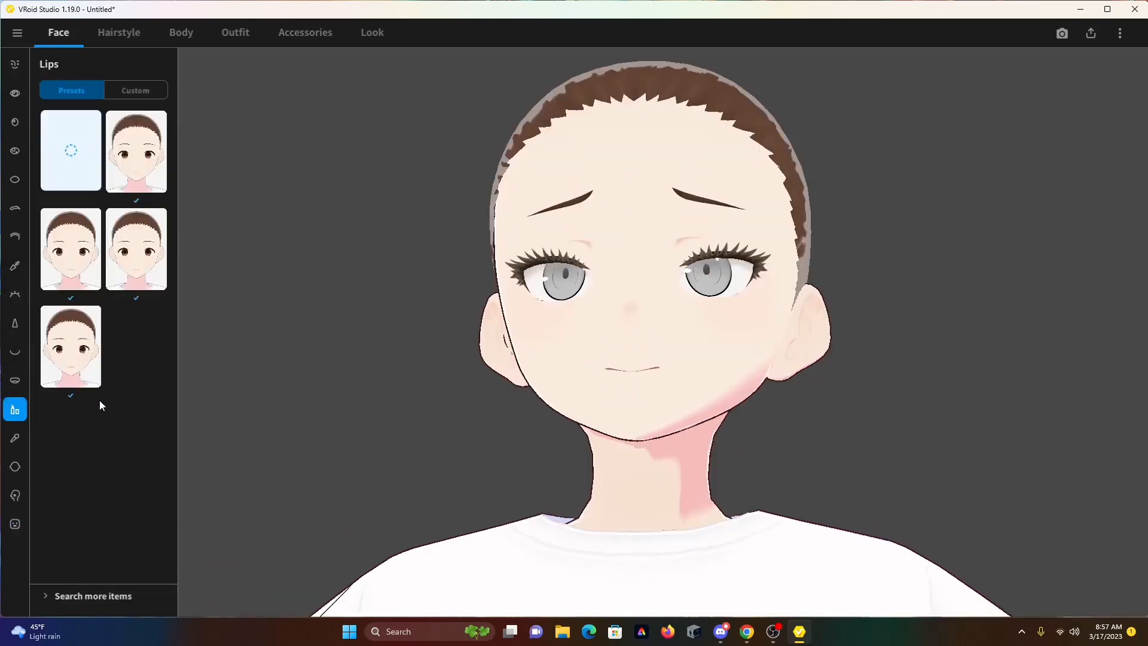
click(70, 346)
drag(435, 427, 462, 430)
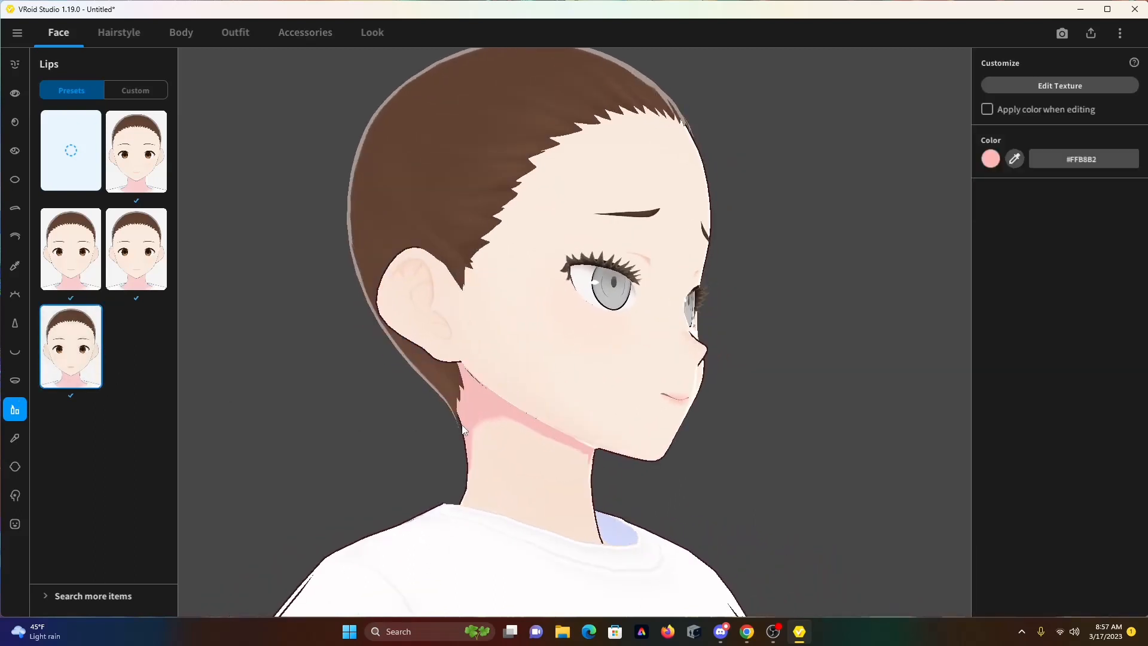
click(995, 161)
drag(937, 198, 978, 190)
click(857, 223)
right_drag(858, 224, 797, 227)
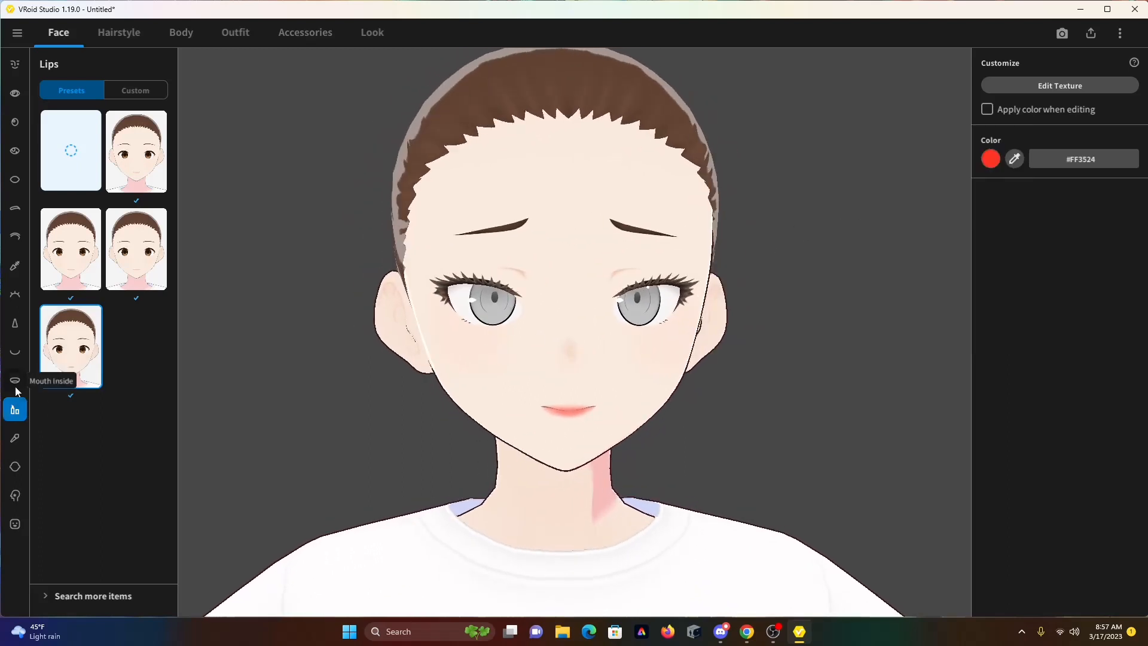
Try the mouth's Thinner Lips parameter and set Thicker Upper Lip (Fem) to about 28.6 and Thicker Lower Lip (Fem) to about 27.3
click(15, 353)
right_drag(792, 381, 830, 384)
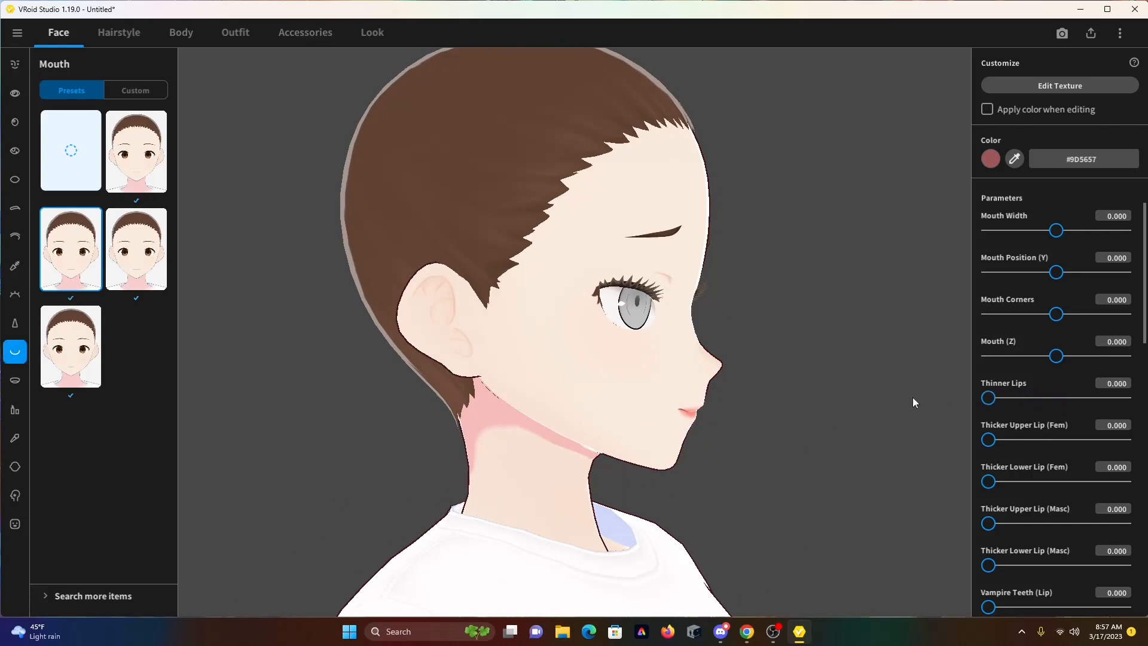
drag(1053, 397, 1127, 398)
right_drag(551, 466, 613, 448)
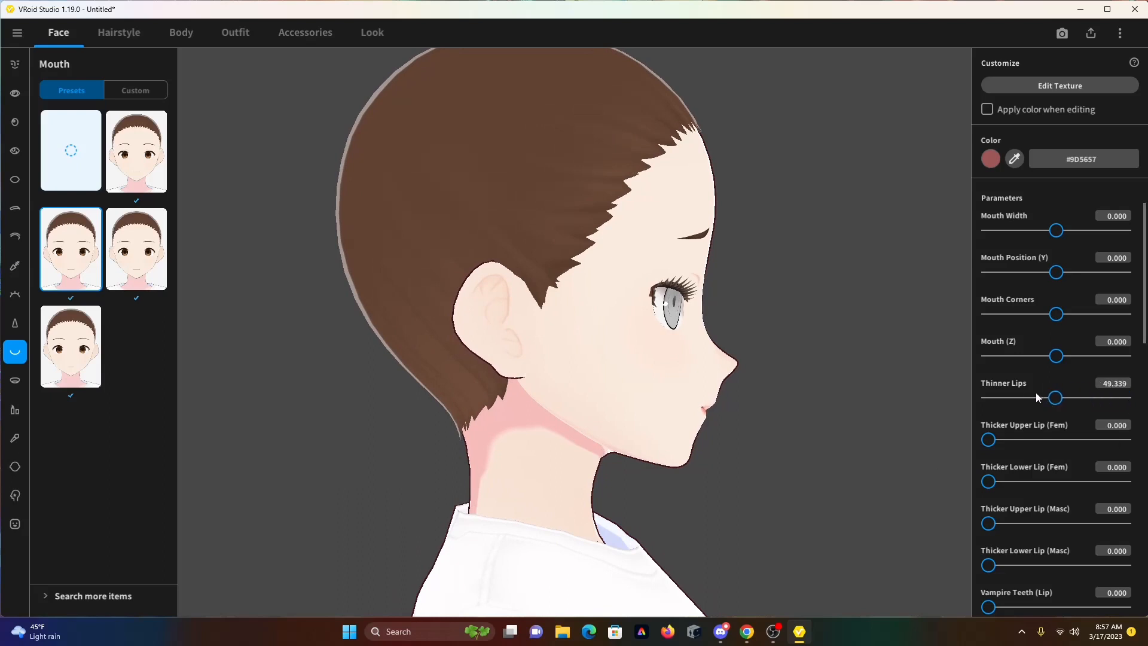
drag(994, 443, 1029, 442)
drag(989, 482, 1011, 482)
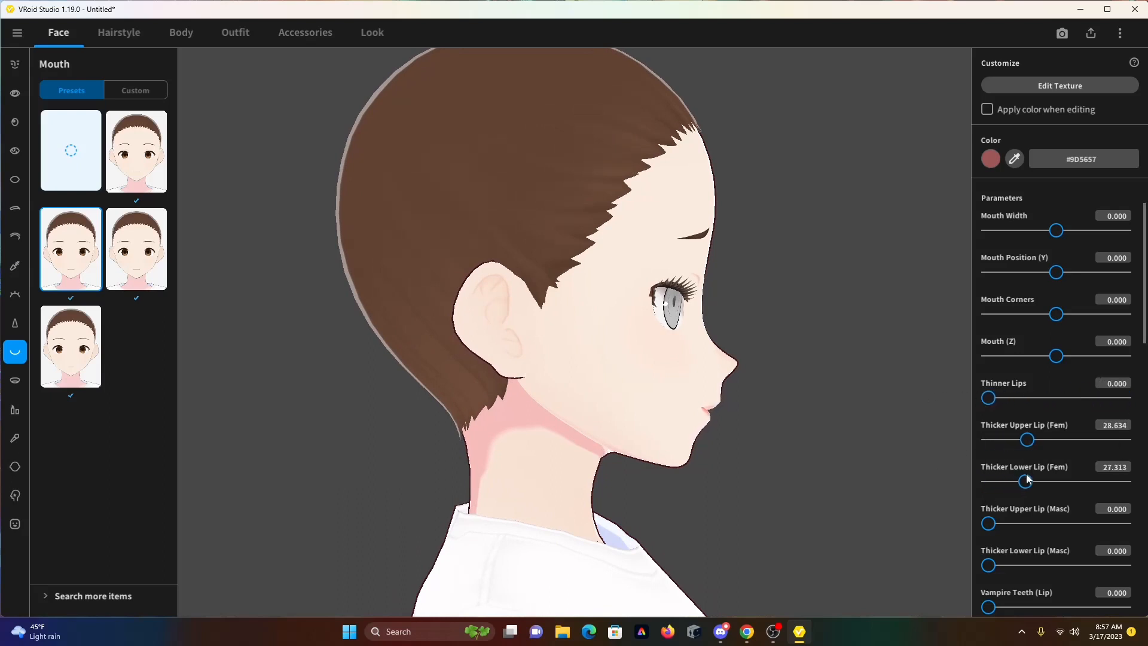
right_drag(719, 416, 620, 409)
Look through the remaining mouth parameters, from the vampire teeth to Fem Mouth and Masc Mouth
scroll(1032, 555, down, 5)
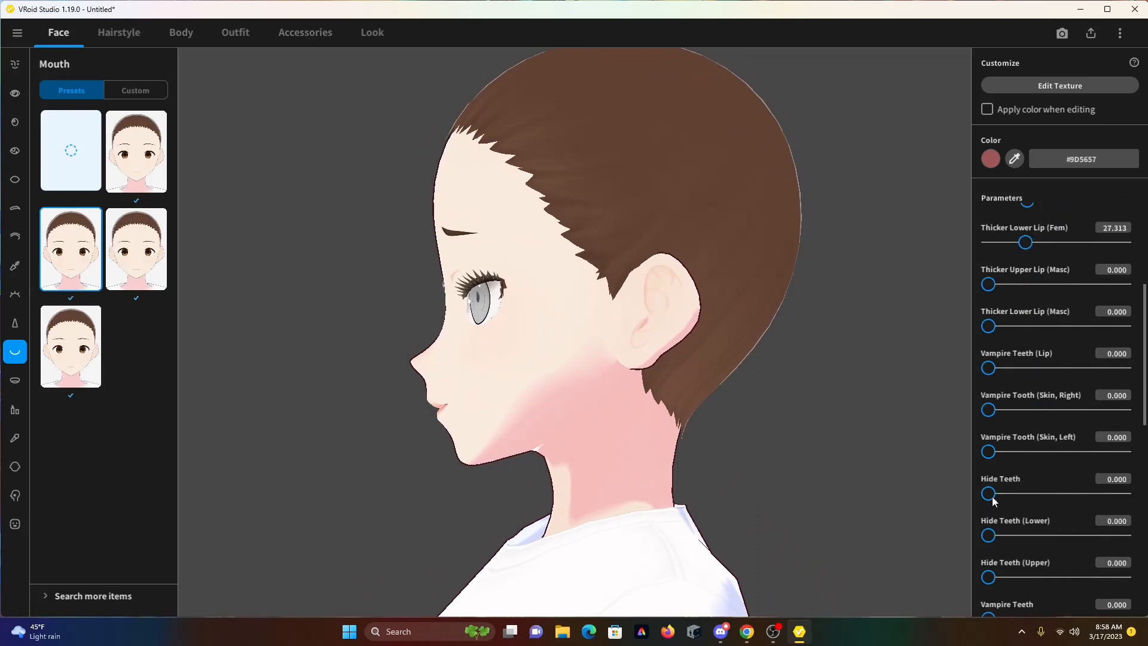
scroll(995, 500, down, 4)
right_drag(787, 518, 1025, 507)
scroll(1025, 507, down, 3)
scroll(1025, 507, down, 5)
right_drag(818, 584, 837, 568)
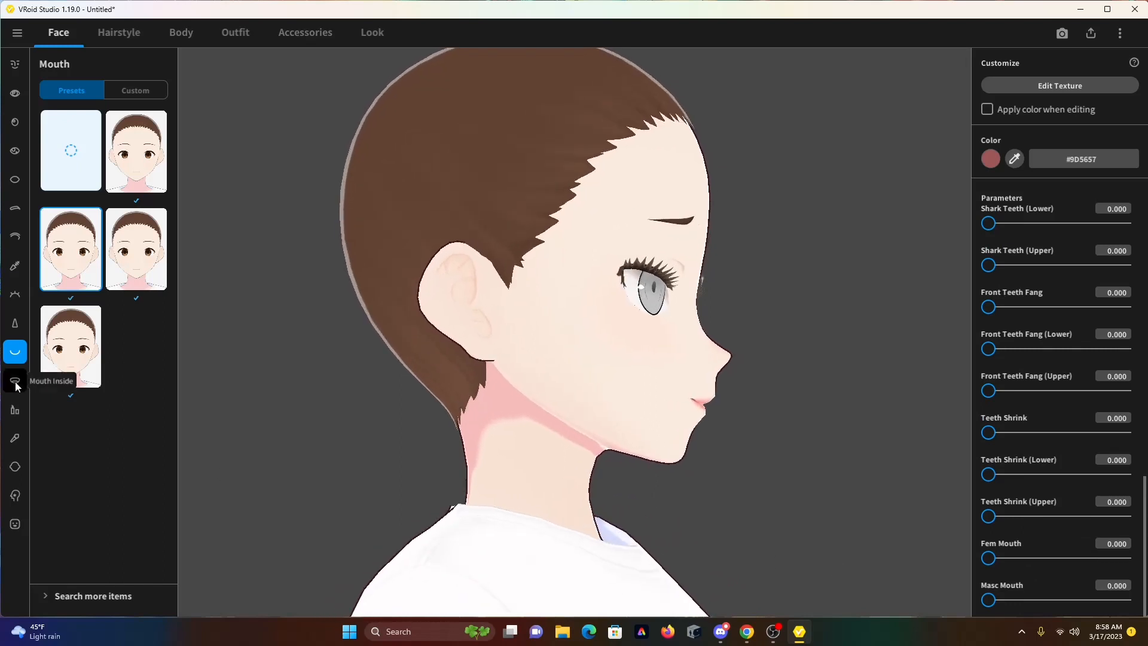
Apply the cheeks preset with blush and short diagonal lines, and set its color to red, #FE3537
click(16, 440)
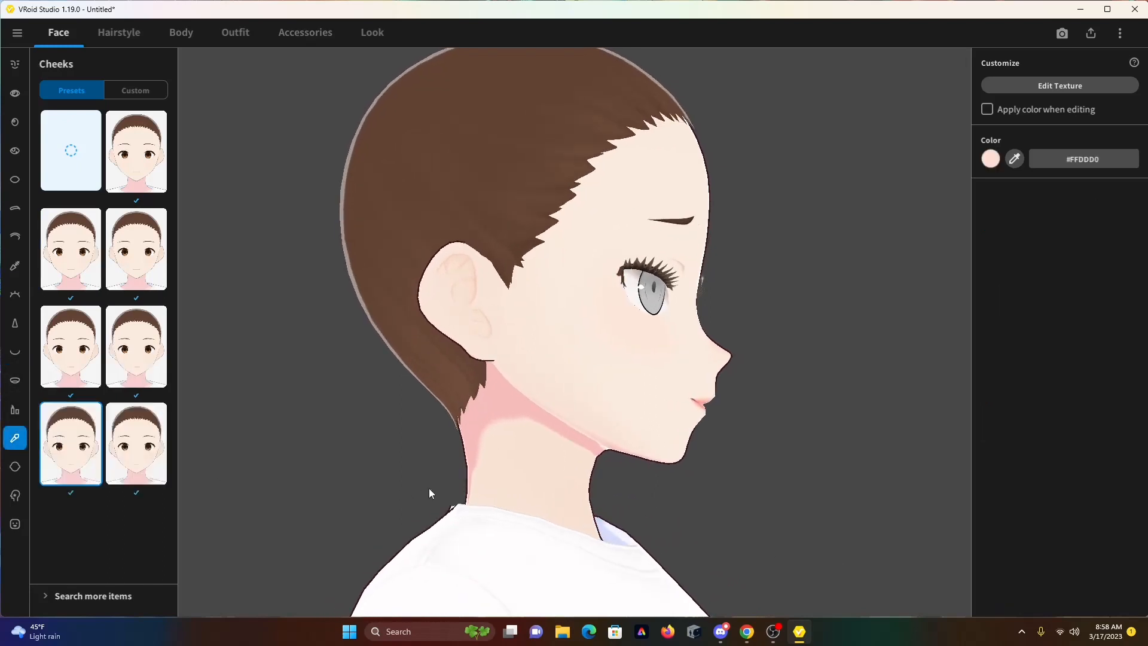
click(139, 92)
click(81, 91)
click(136, 347)
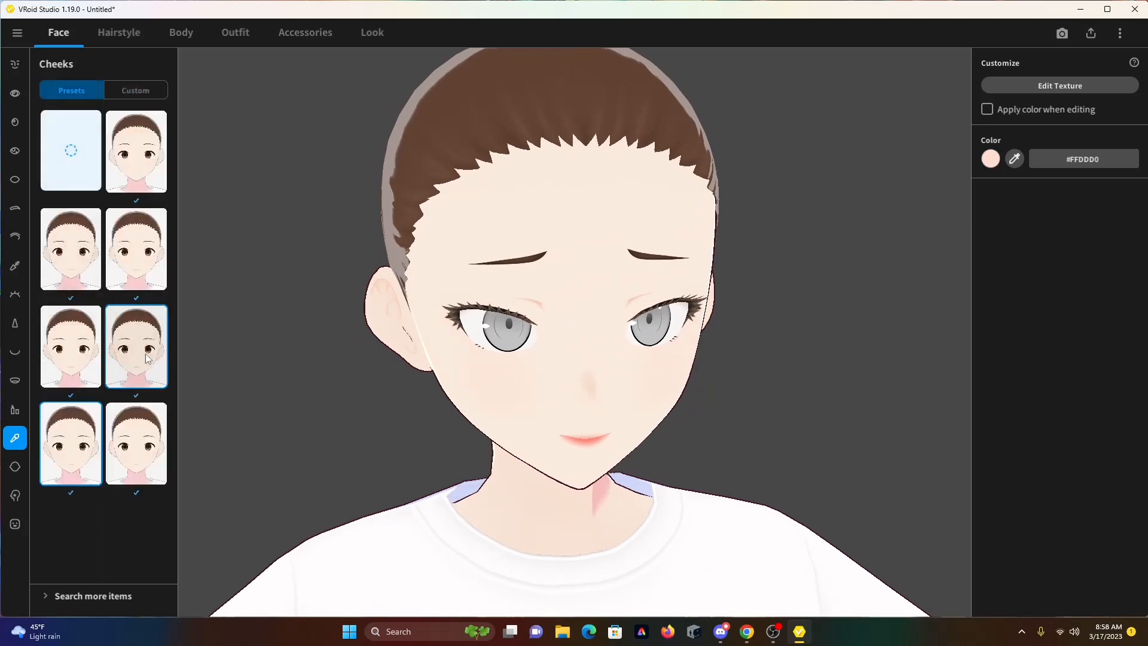
click(997, 160)
mouse_move(967, 173)
mouse_down()
mouse_move(951, 169)
mouse_move(971, 192)
mouse_up()
click(964, 192)
mouse_move(721, 283)
mouse_down()
mouse_move(748, 274)
mouse_move(733, 272)
mouse_up()
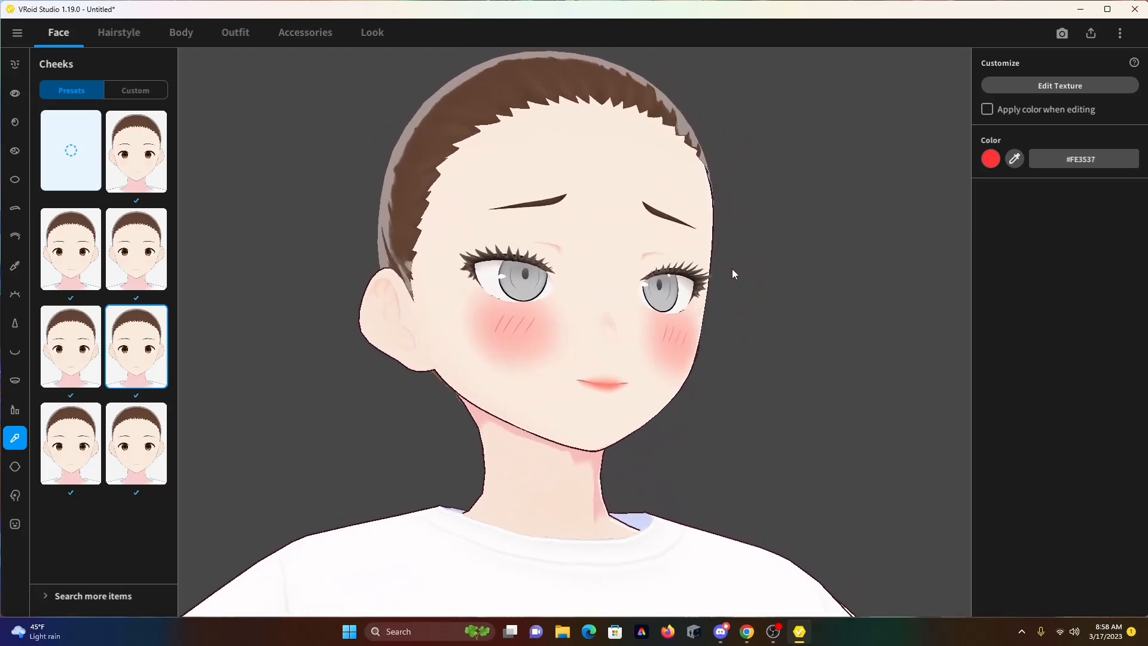
Look over the custom skins and set the preset face skin's main color to peach, #FCD5B4
click(15, 468)
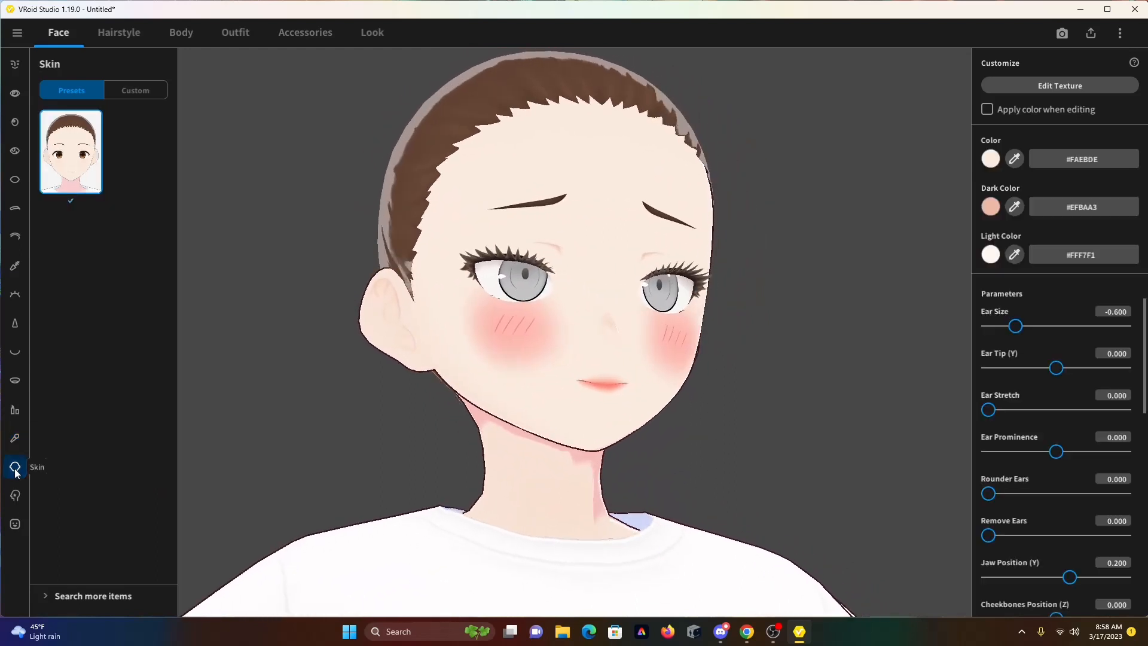
click(145, 93)
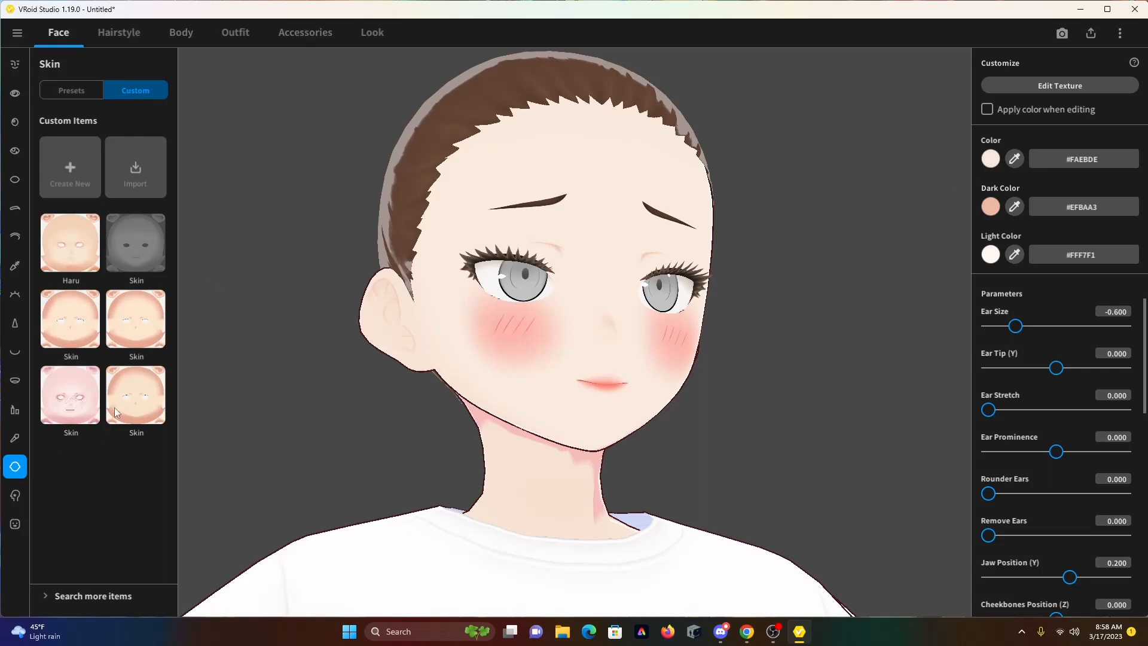
drag(409, 420, 374, 428)
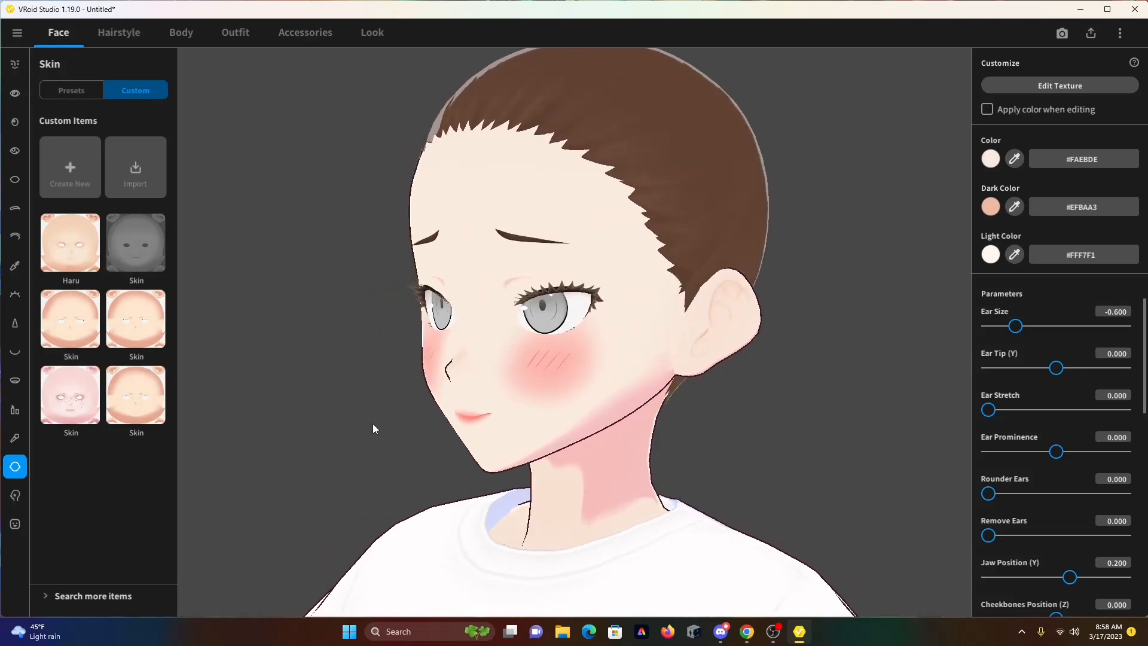
click(82, 91)
click(991, 159)
drag(917, 224, 936, 216)
click(658, 275)
right_drag(672, 276, 719, 271)
scroll(695, 278, down, 4)
scroll(695, 279, down, 2)
right_drag(584, 417, 794, 258)
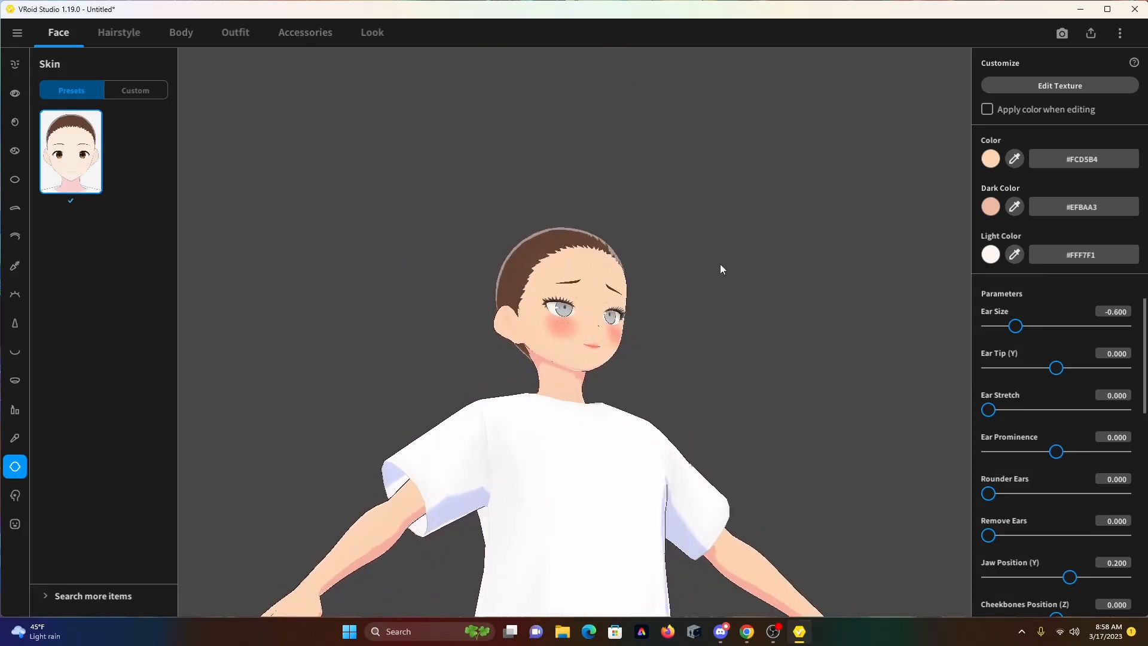
Try the blue forehead shading, whisker lines and beard stubble face paint presets on the character
click(15, 496)
scroll(90, 514, down, 2)
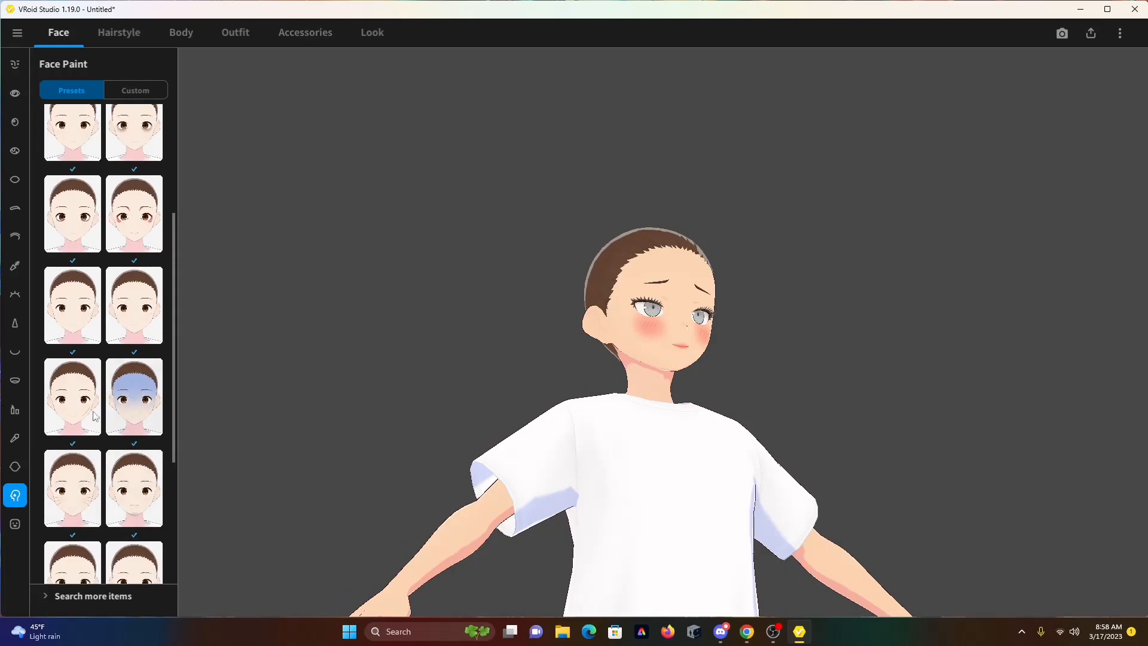
click(126, 407)
click(99, 495)
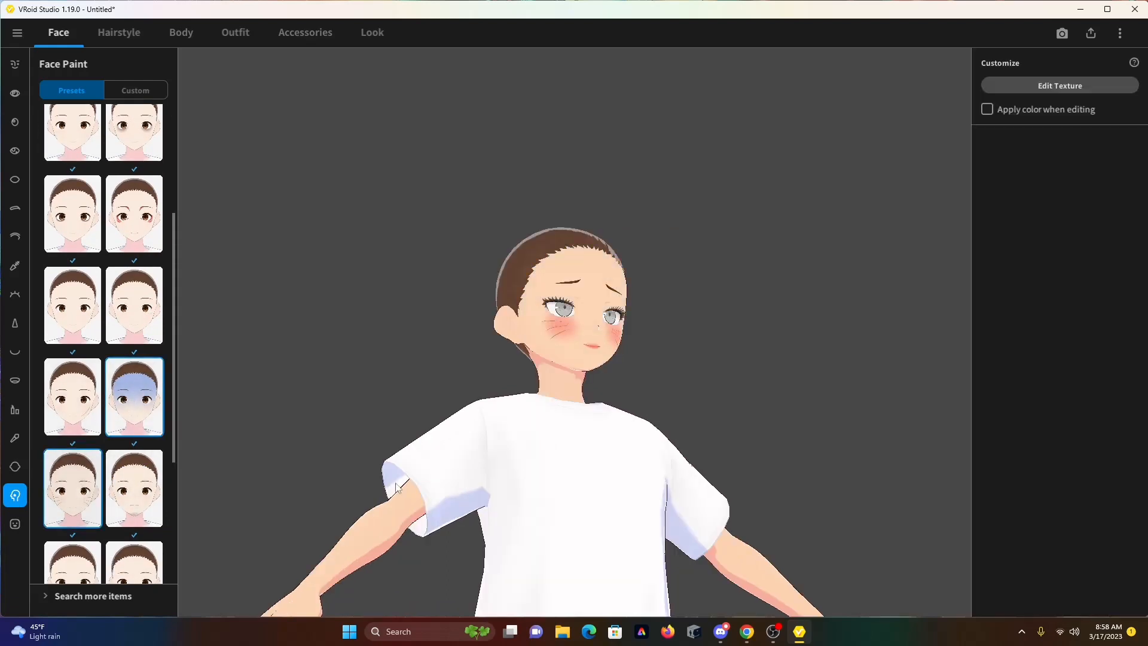
click(119, 490)
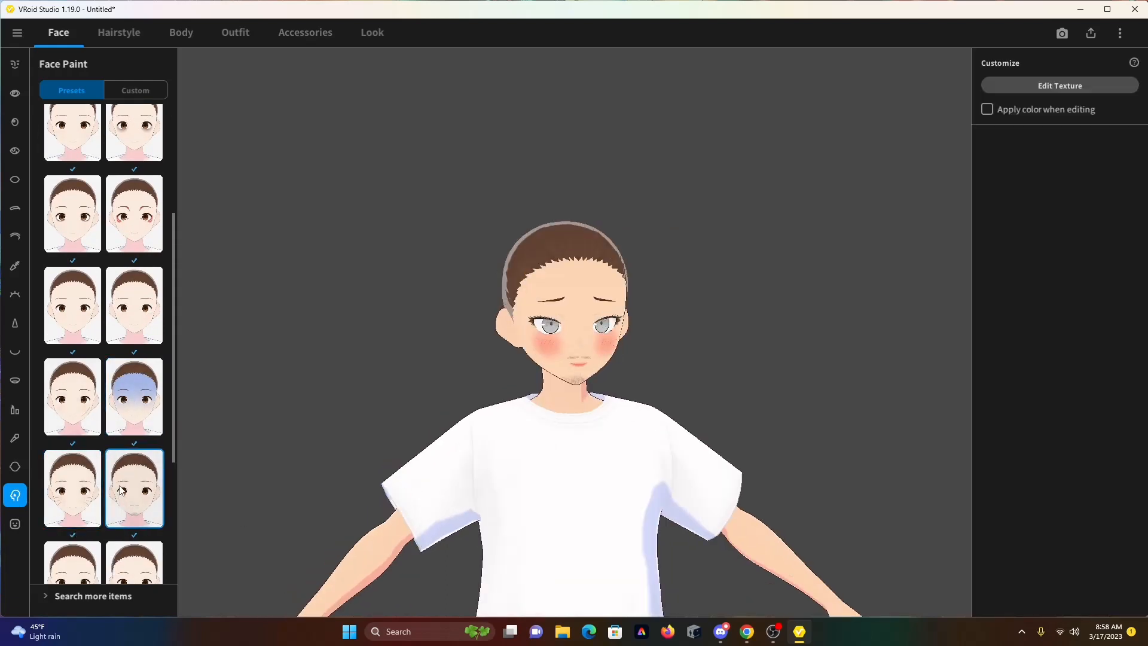
Try the remaining face paint presets, including the teardrops, and leave the face with no face paint
scroll(120, 489, down, 2)
click(78, 489)
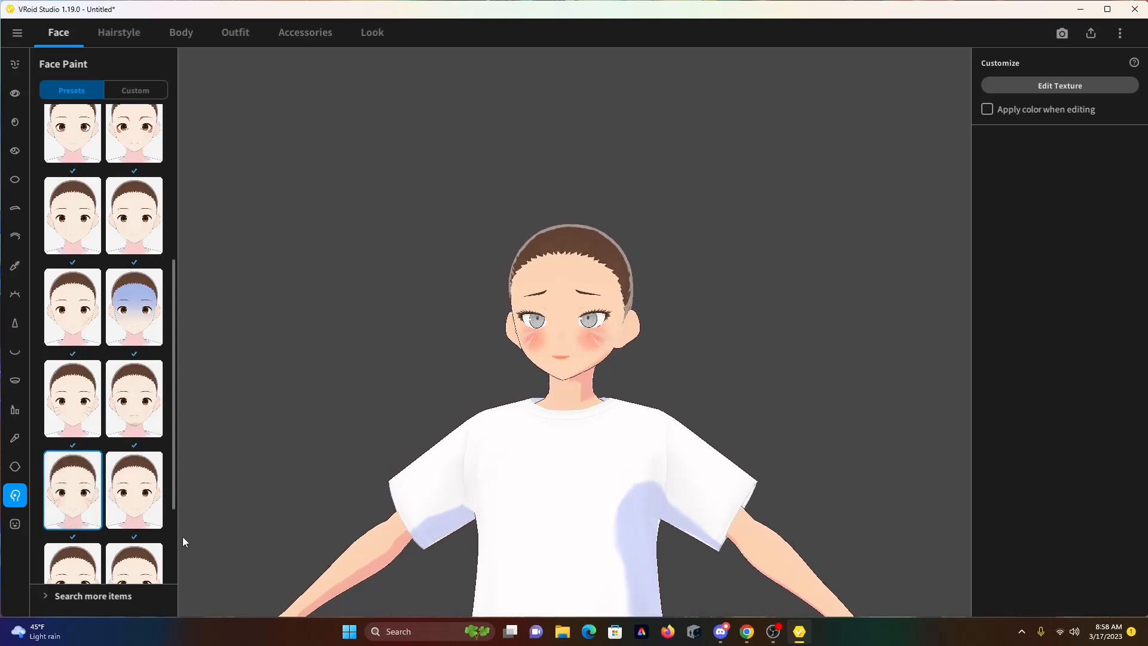
click(135, 503)
scroll(137, 505, down, 2)
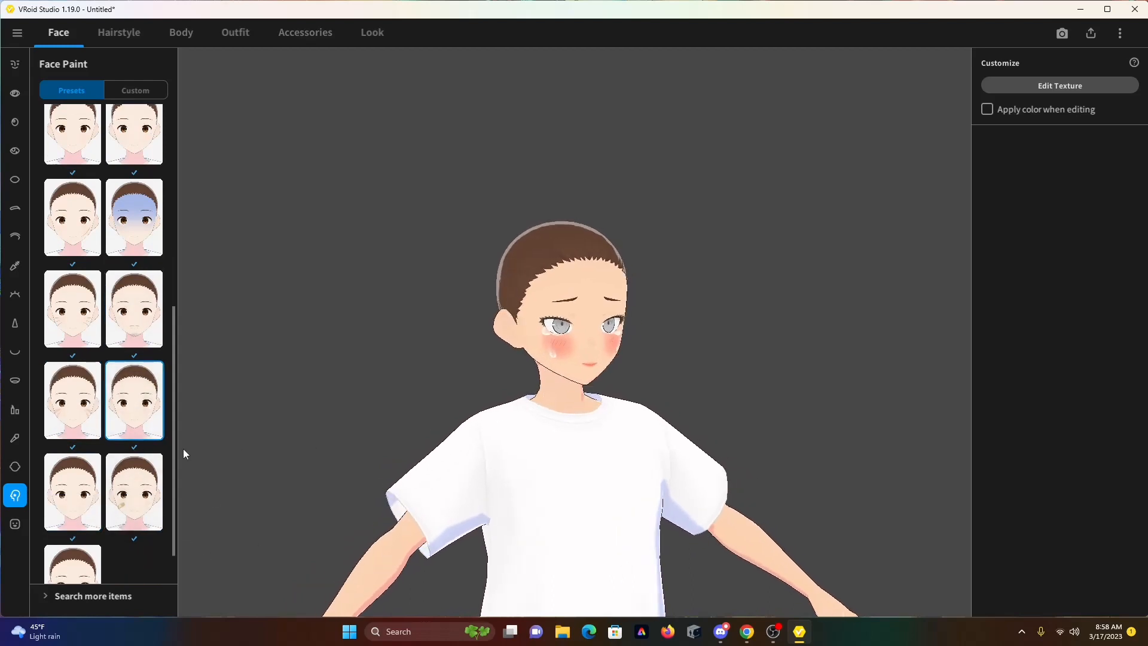
click(65, 503)
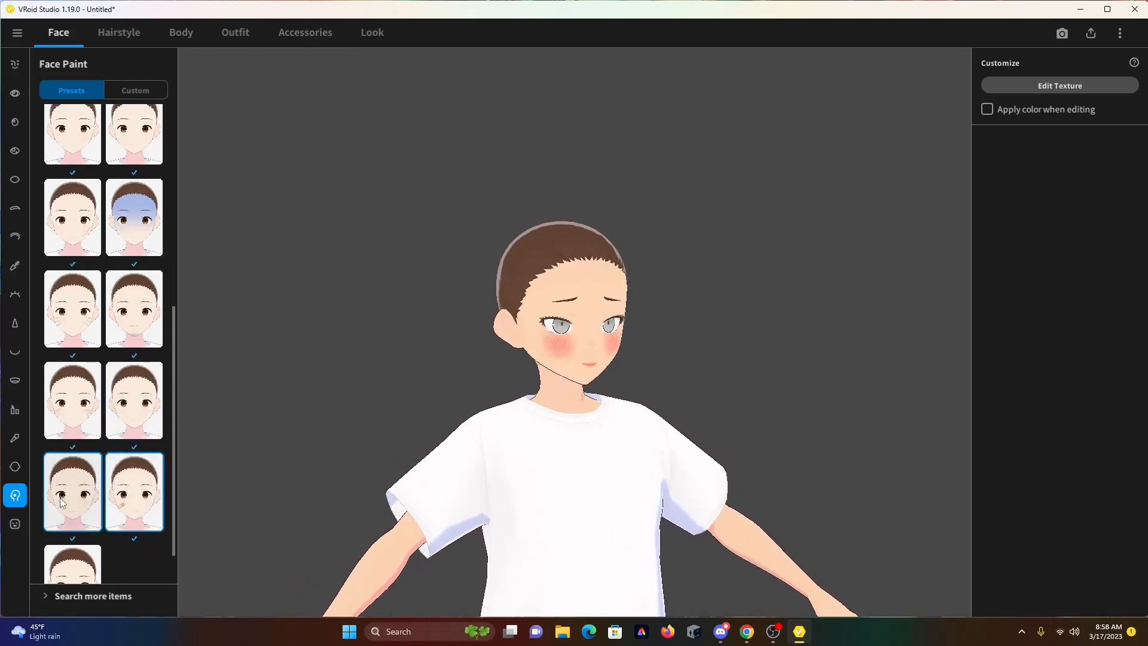
scroll(62, 529, down, 2)
click(61, 531)
scroll(58, 526, up, 10)
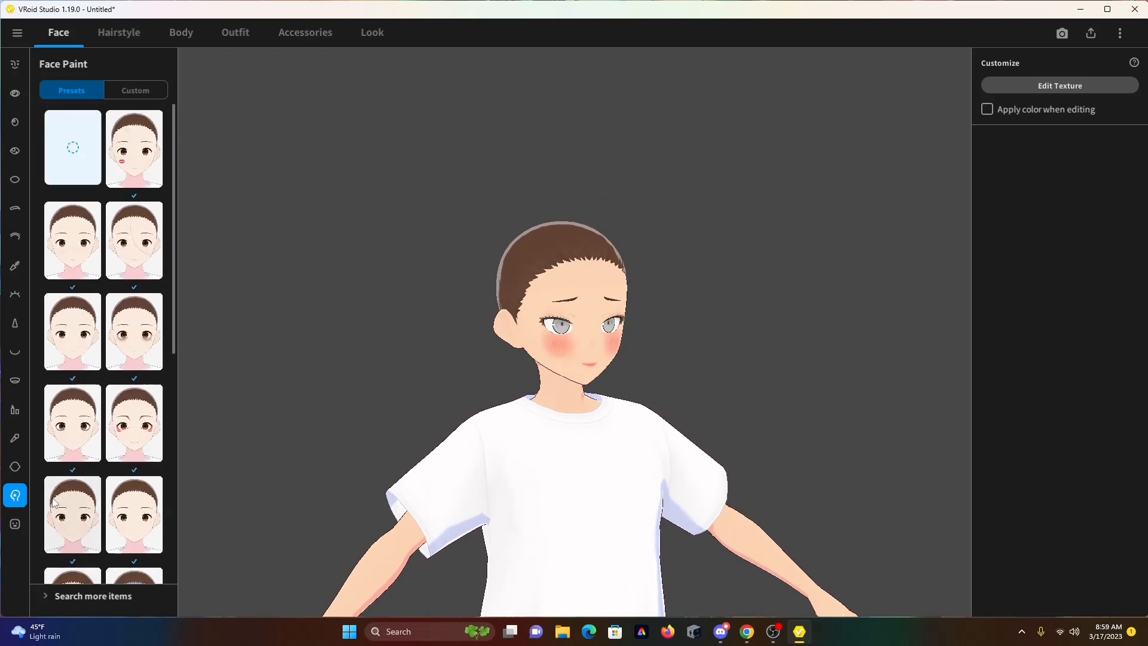
click(85, 159)
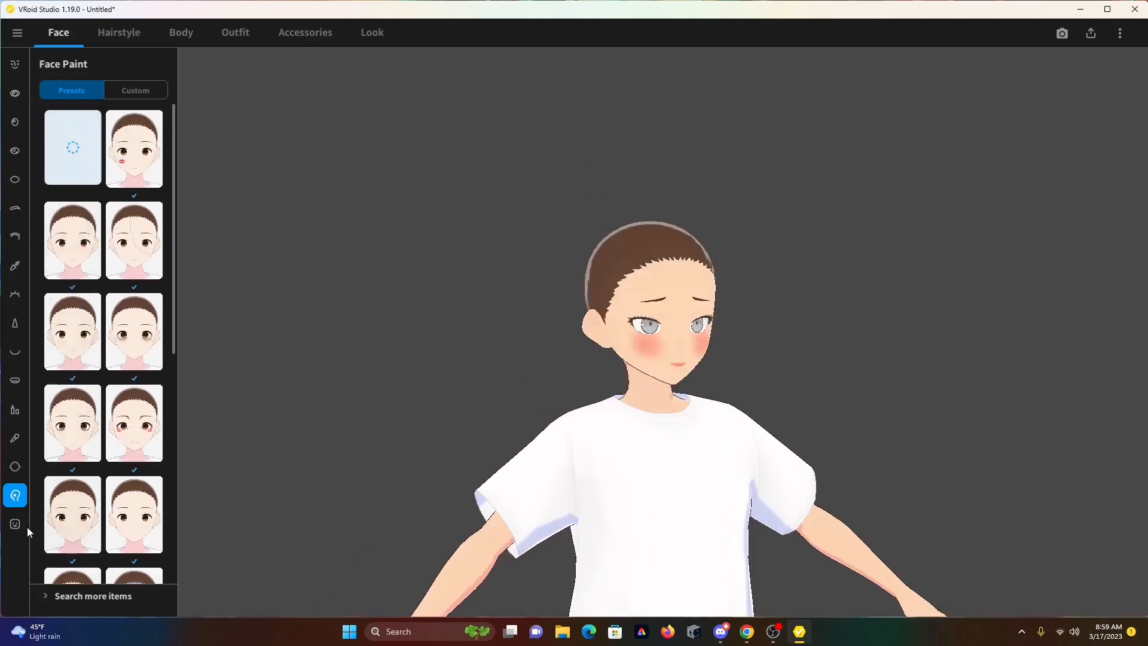
Try the twin-tail and braided hairstyle sets on the character, and apply the long straight hairstyle set
click(130, 27)
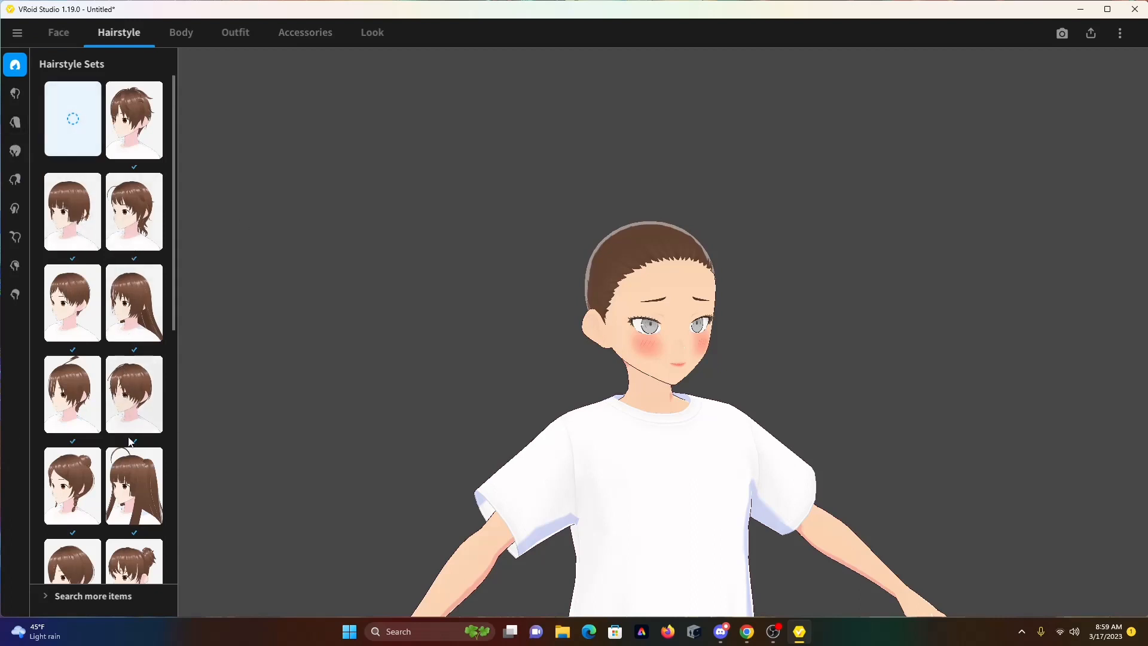
scroll(93, 475, down, 5)
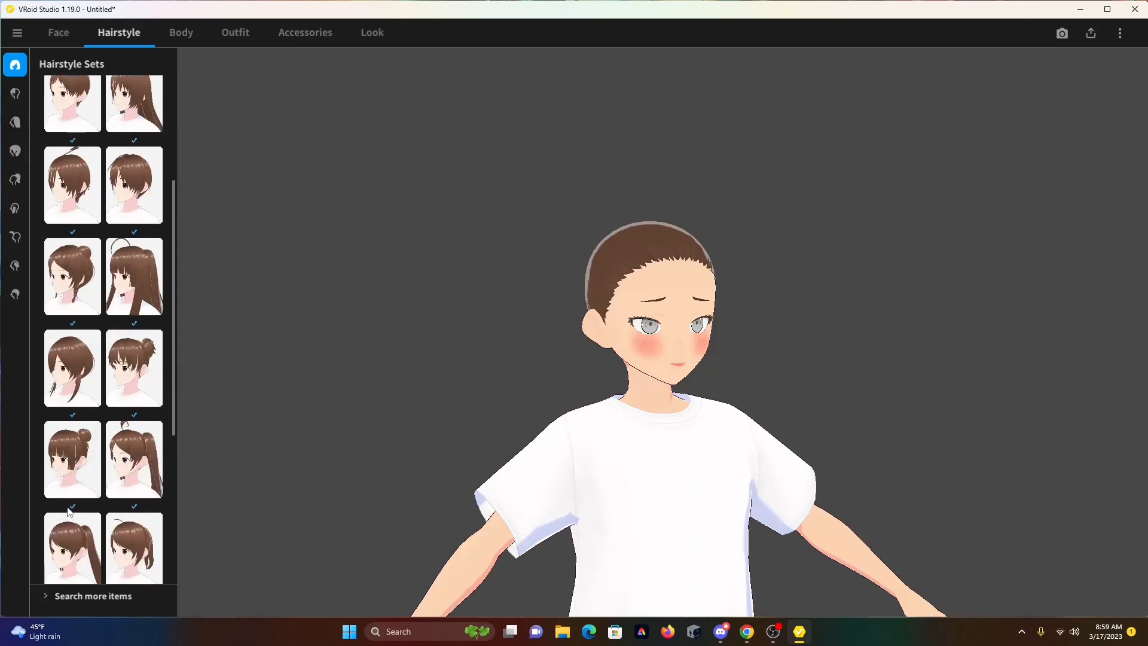
right_drag(353, 436, 442, 440)
click(147, 423)
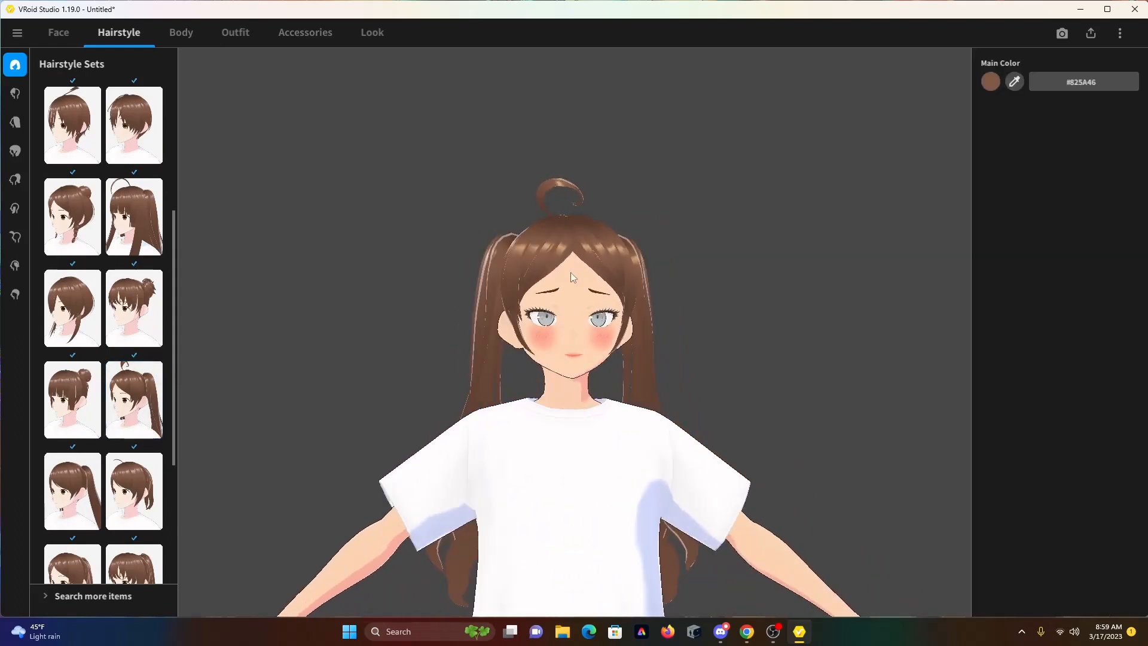
scroll(102, 485, down, 5)
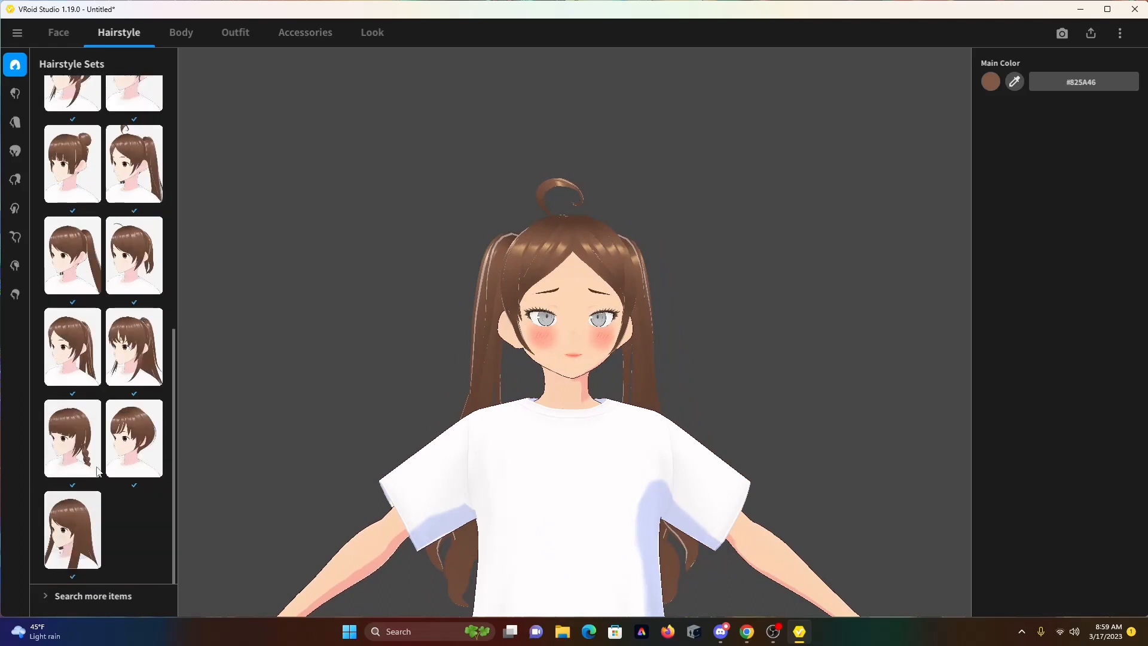
drag(582, 494, 795, 498)
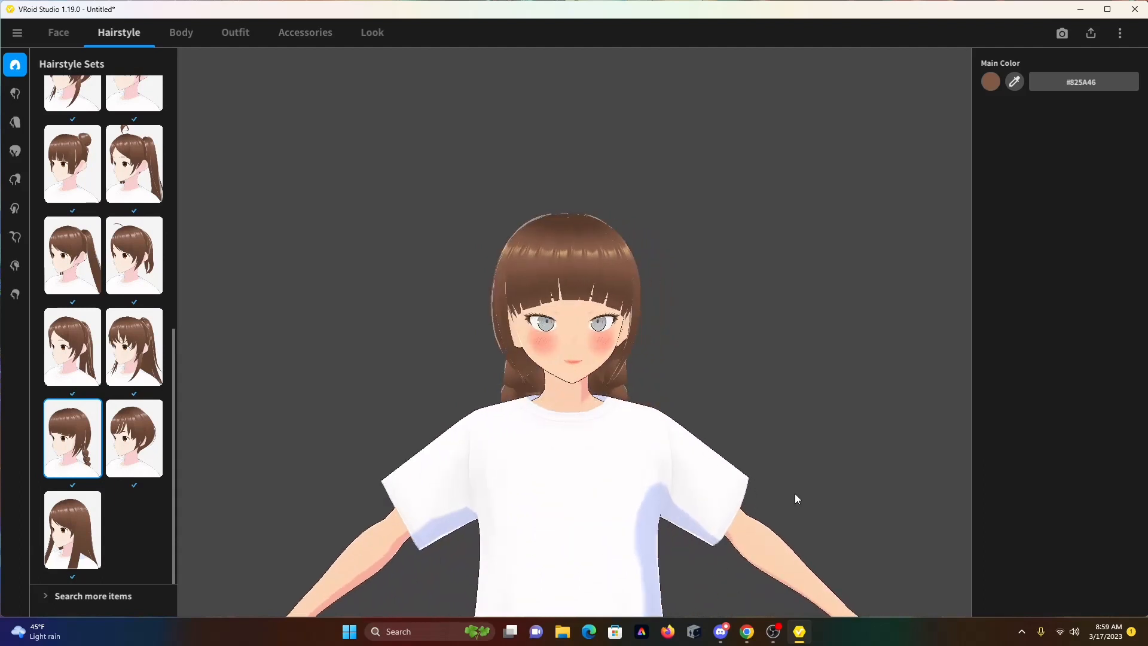
click(90, 534)
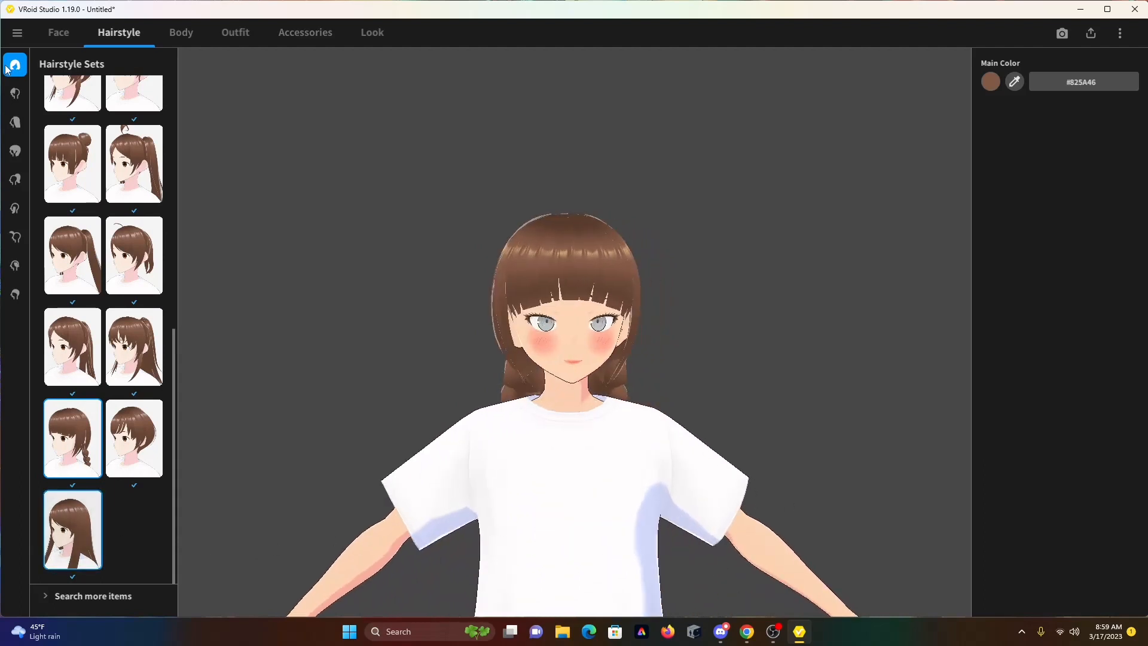
click(15, 123)
mouse_move(341, 389)
mouse_down()
mouse_move(388, 400)
mouse_move(351, 389)
mouse_up()
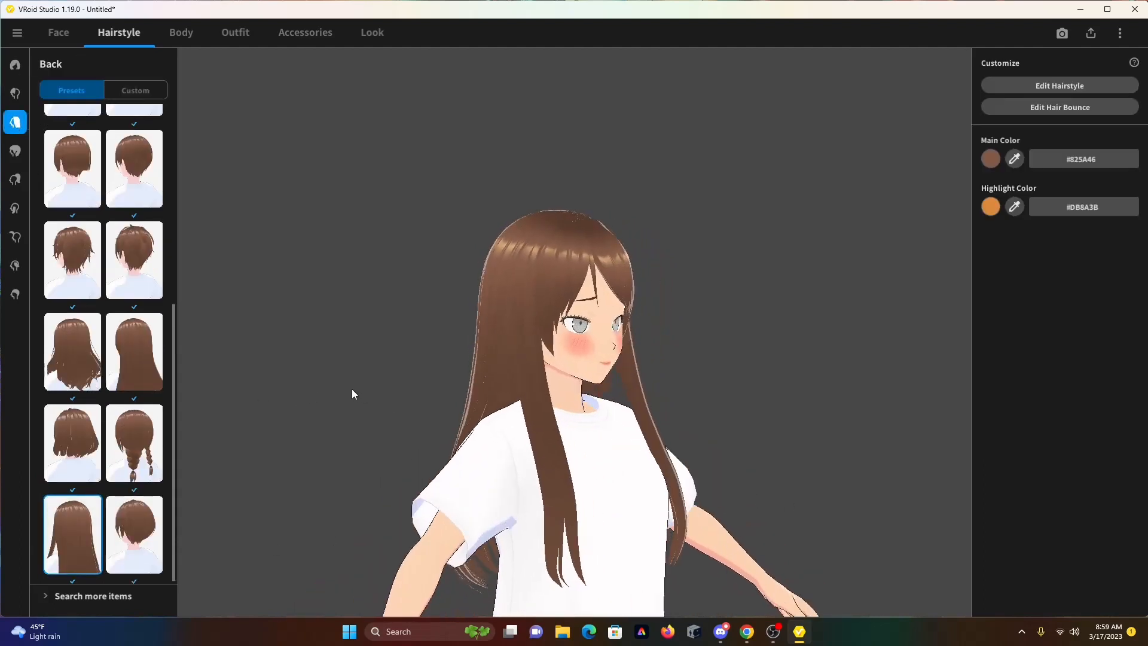
Compare the centre-parted, curved and feathered front hair presets, and apply the side-swept bangs that cover one eye
click(15, 93)
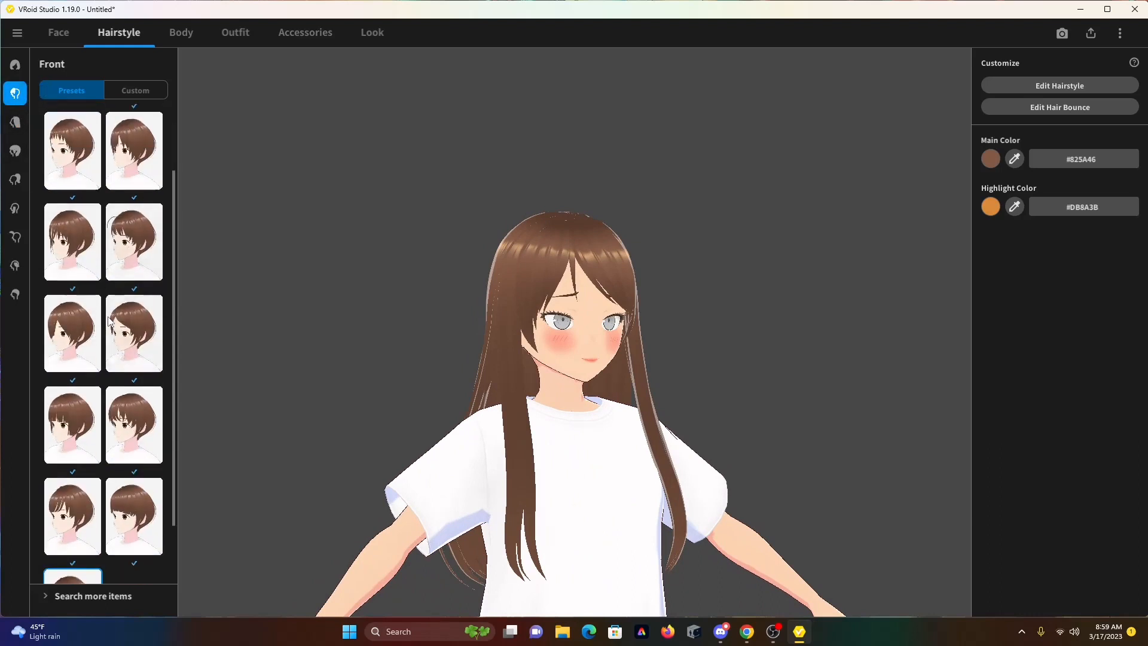
scroll(129, 281, down, 3)
click(119, 308)
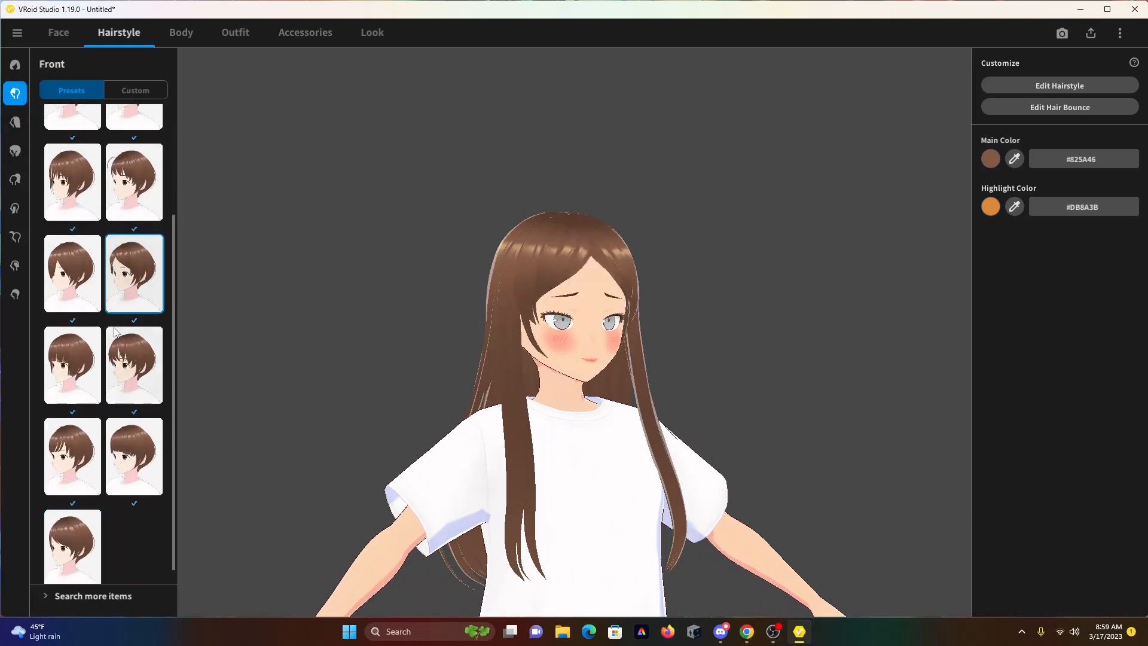
scroll(173, 338, up, 3)
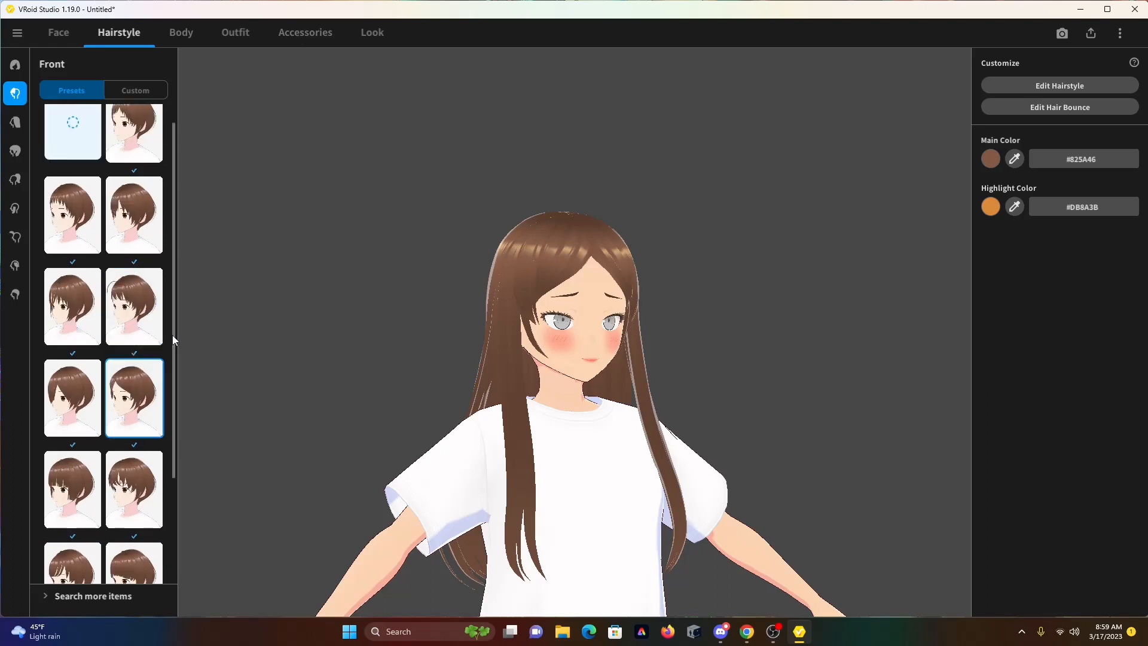
click(141, 312)
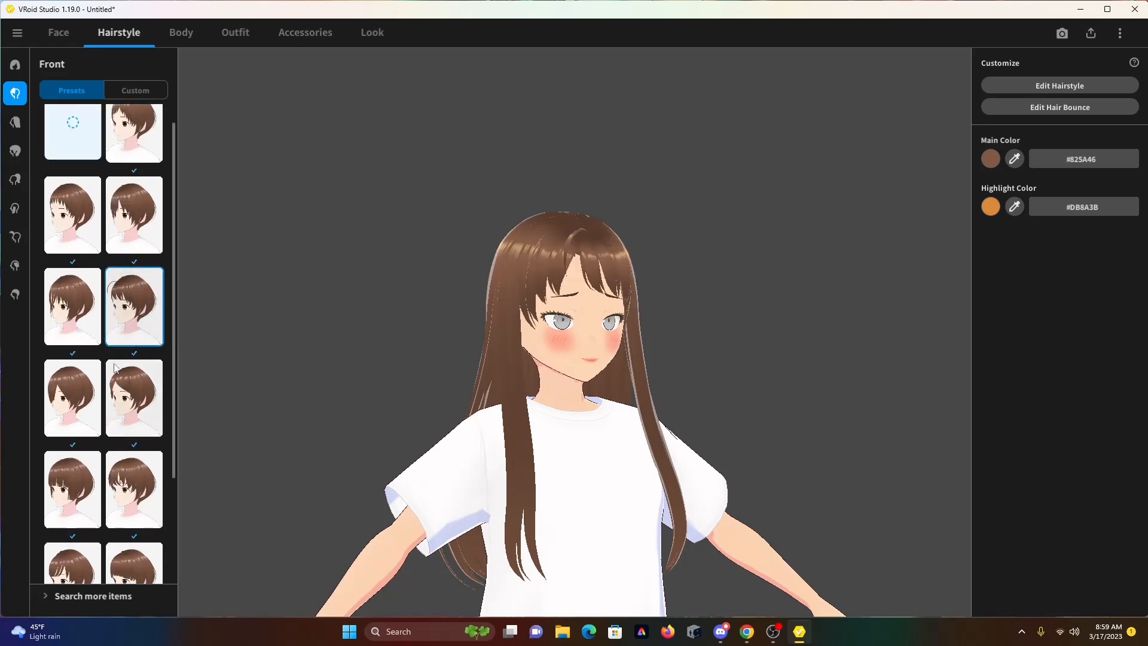
click(132, 387)
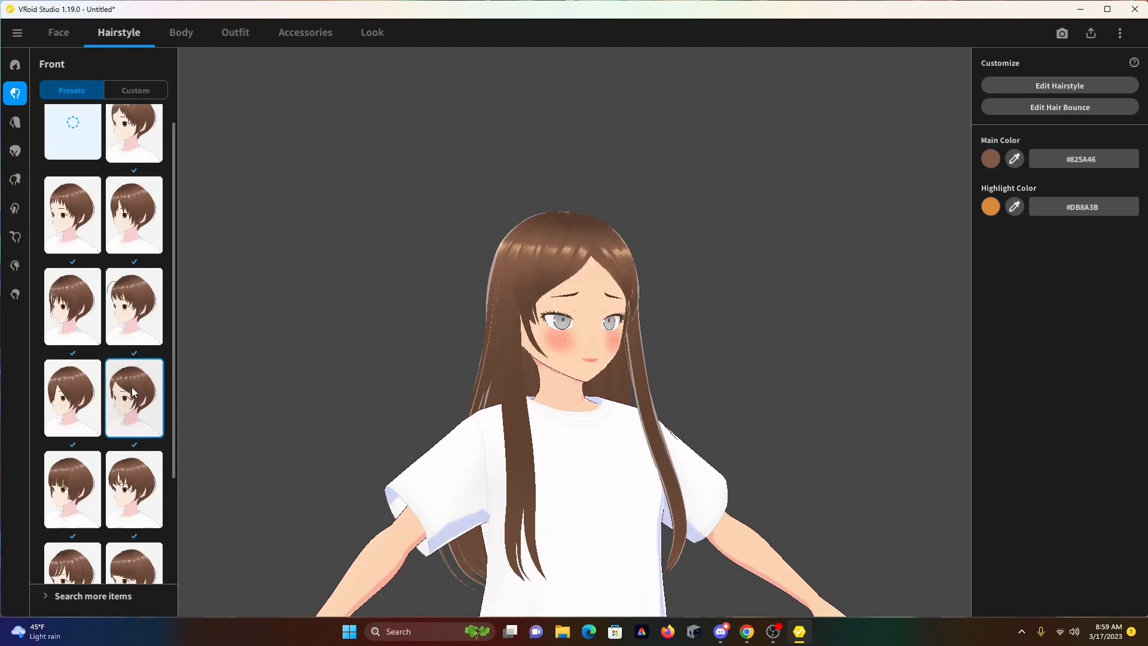
click(97, 402)
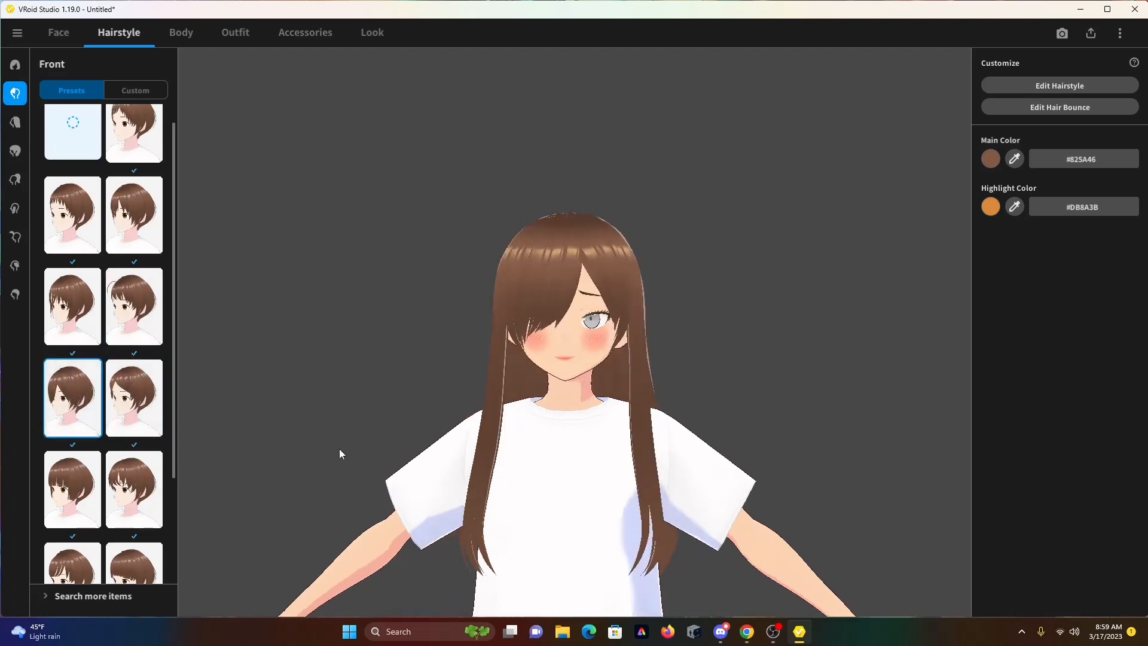
click(151, 497)
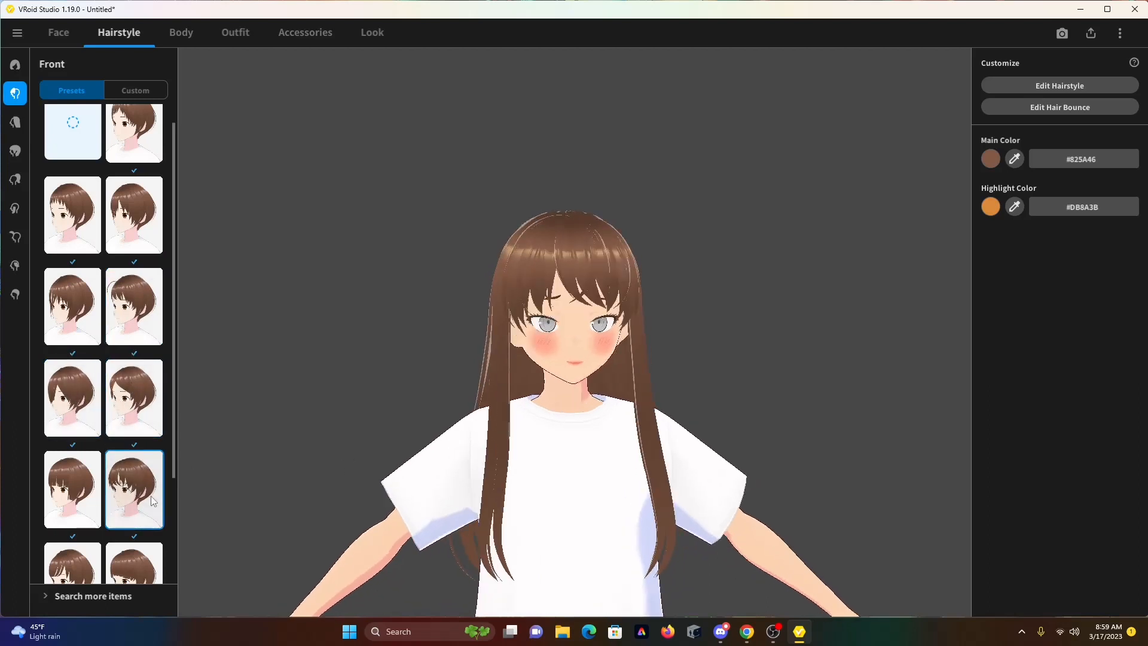
click(66, 416)
Try the long, twin-braid, short and layered back hair presets on the character
click(15, 122)
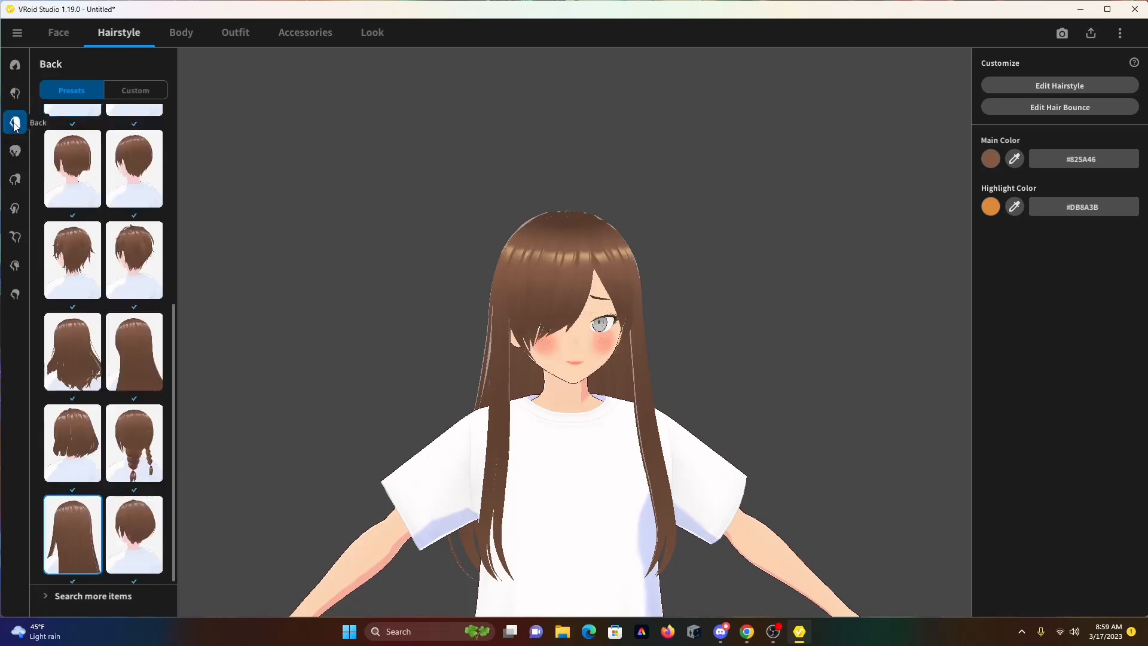
click(130, 351)
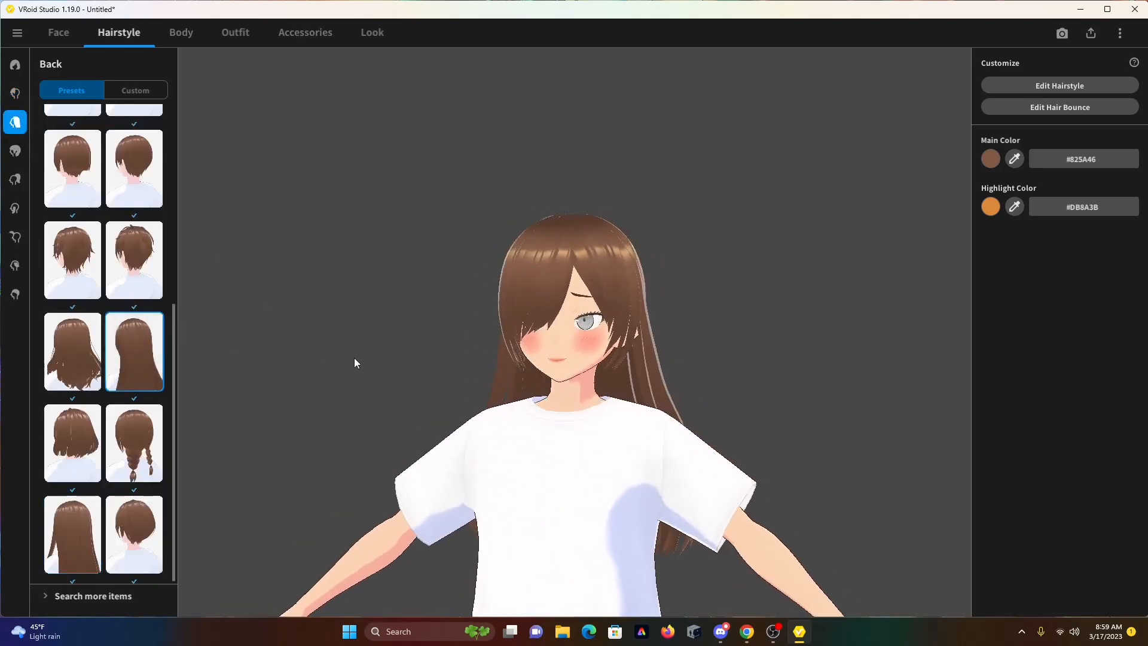
click(154, 434)
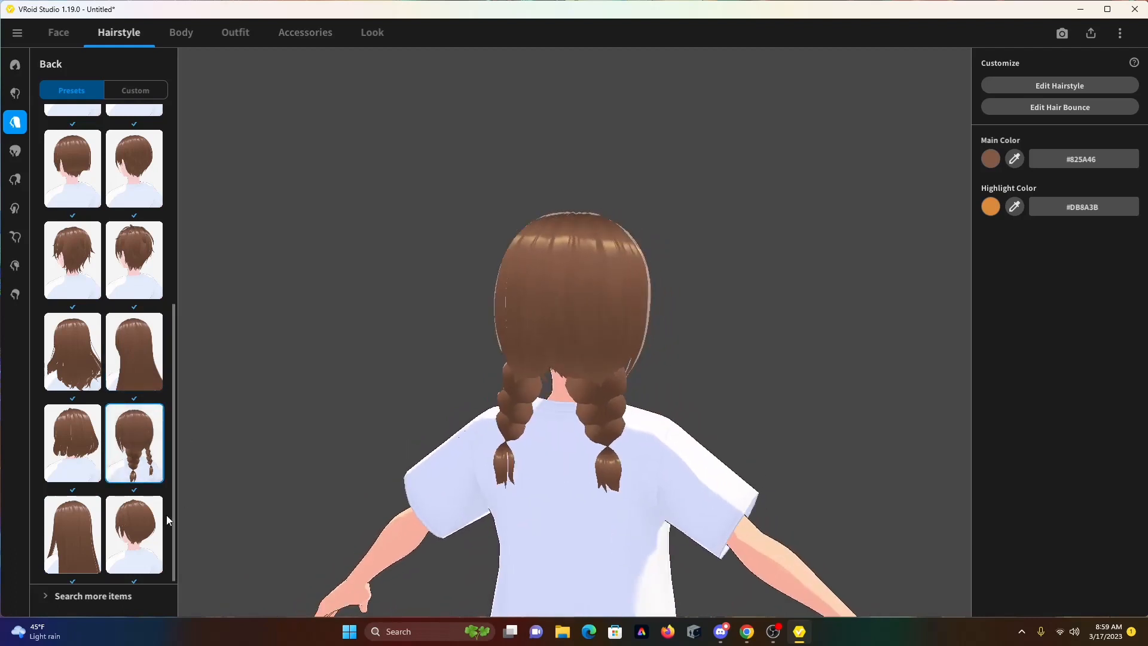
click(141, 534)
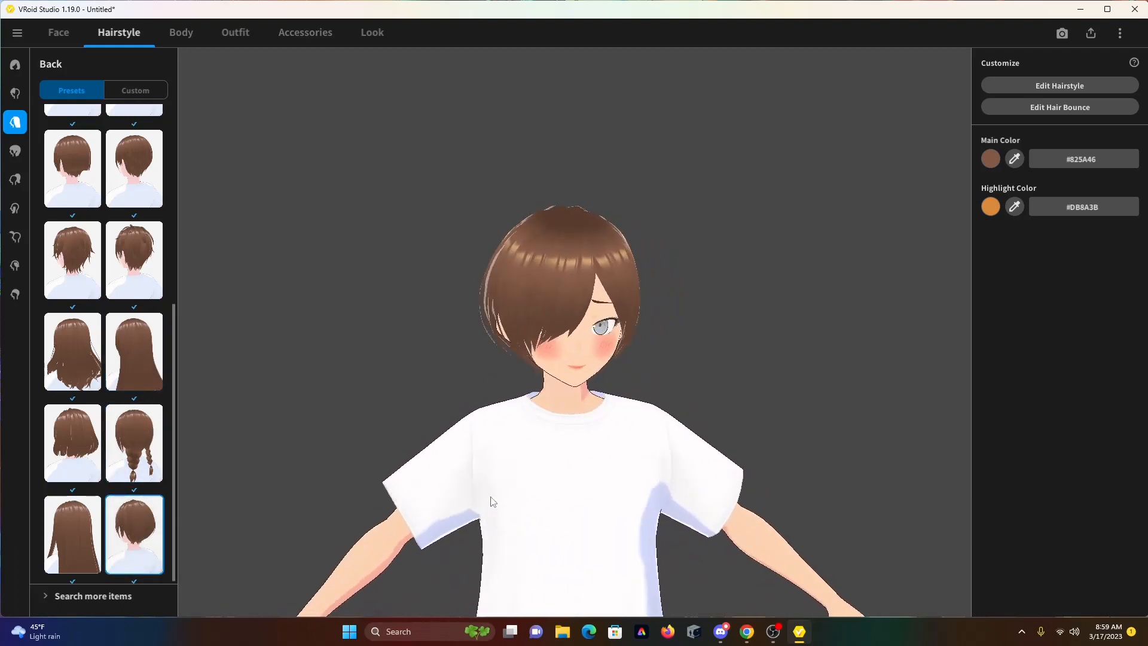
click(83, 531)
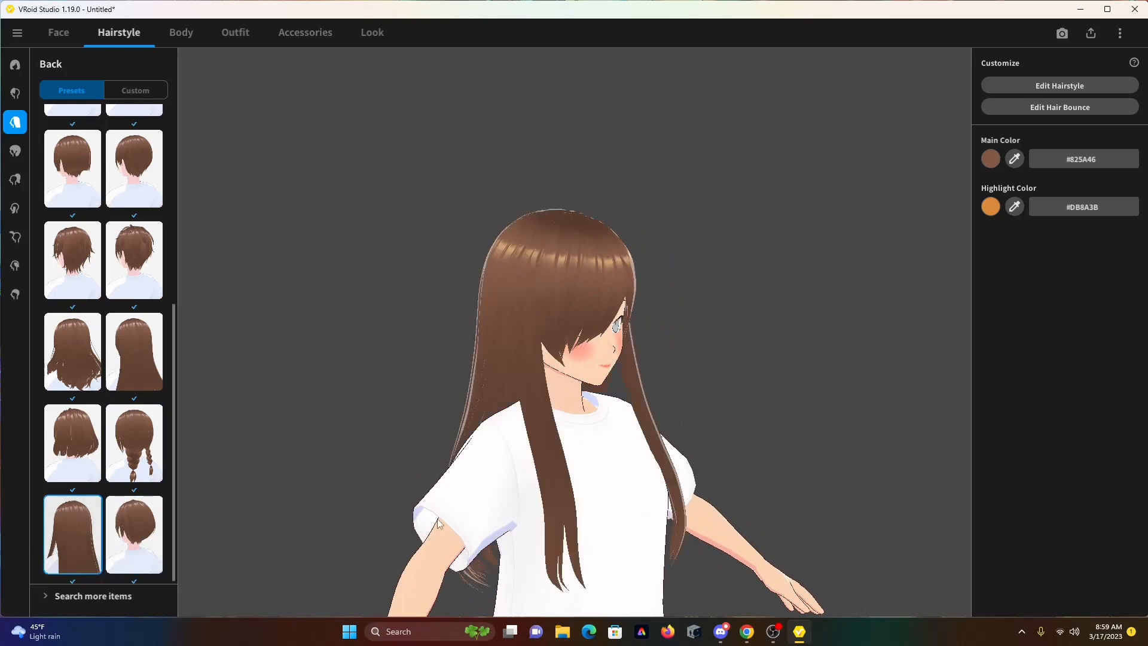
scroll(74, 267, up, 3)
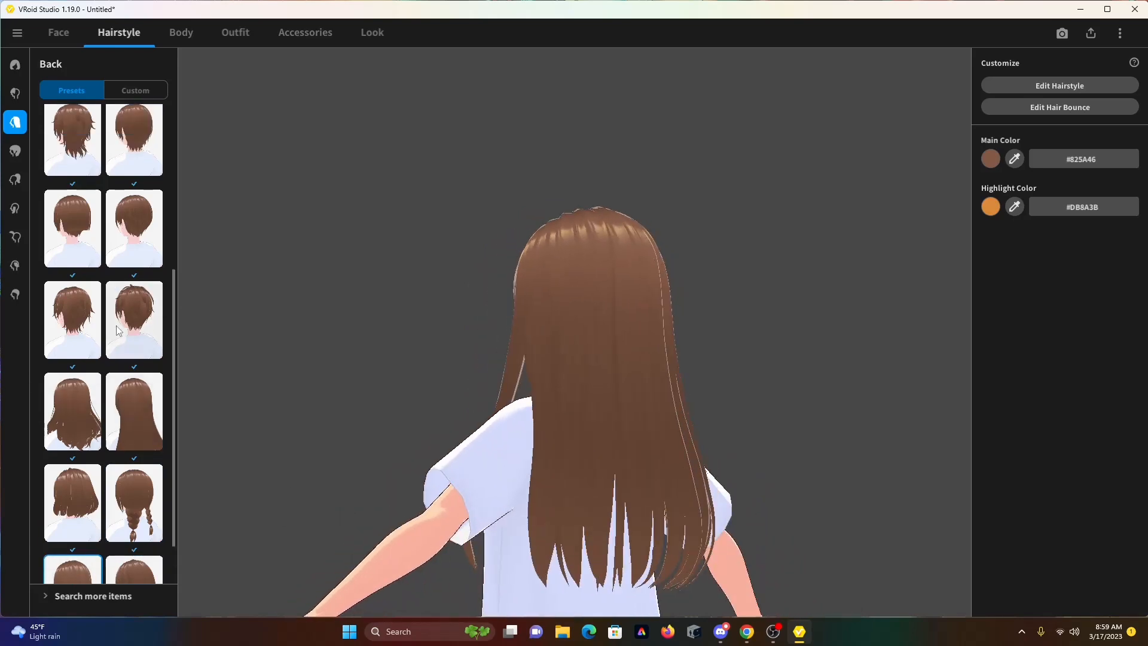
click(74, 267)
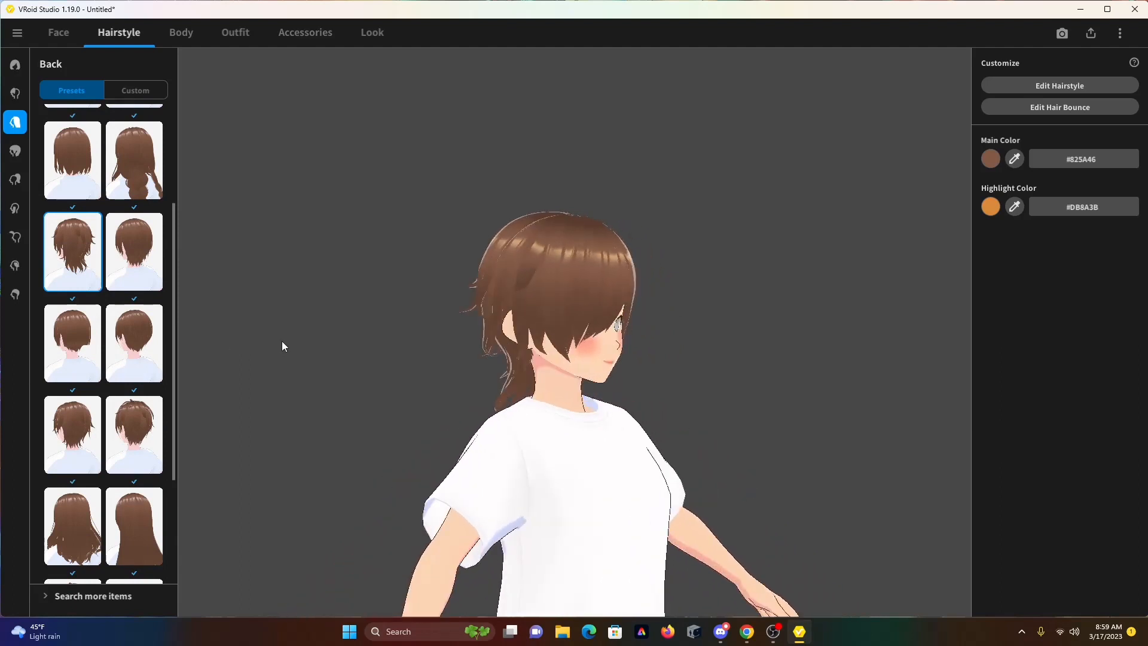
Apply the long back hair preset that falls straight behind the shoulders
scroll(146, 482, down, 3)
scroll(146, 482, down, 2)
click(142, 378)
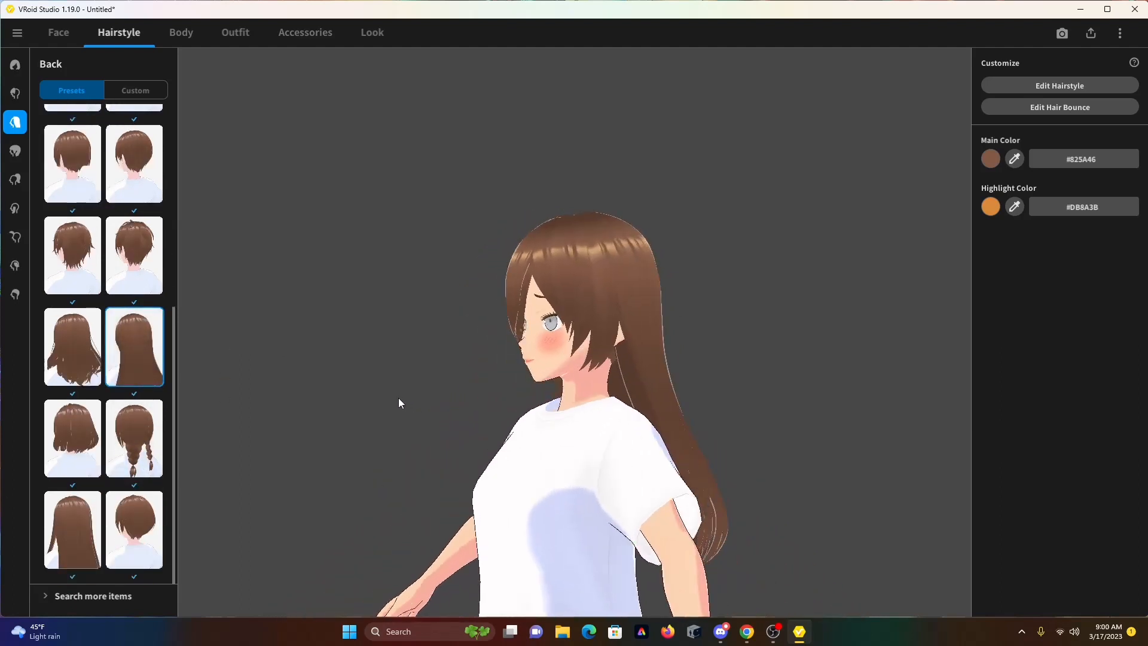
Look through the Overall Hair presets
click(16, 151)
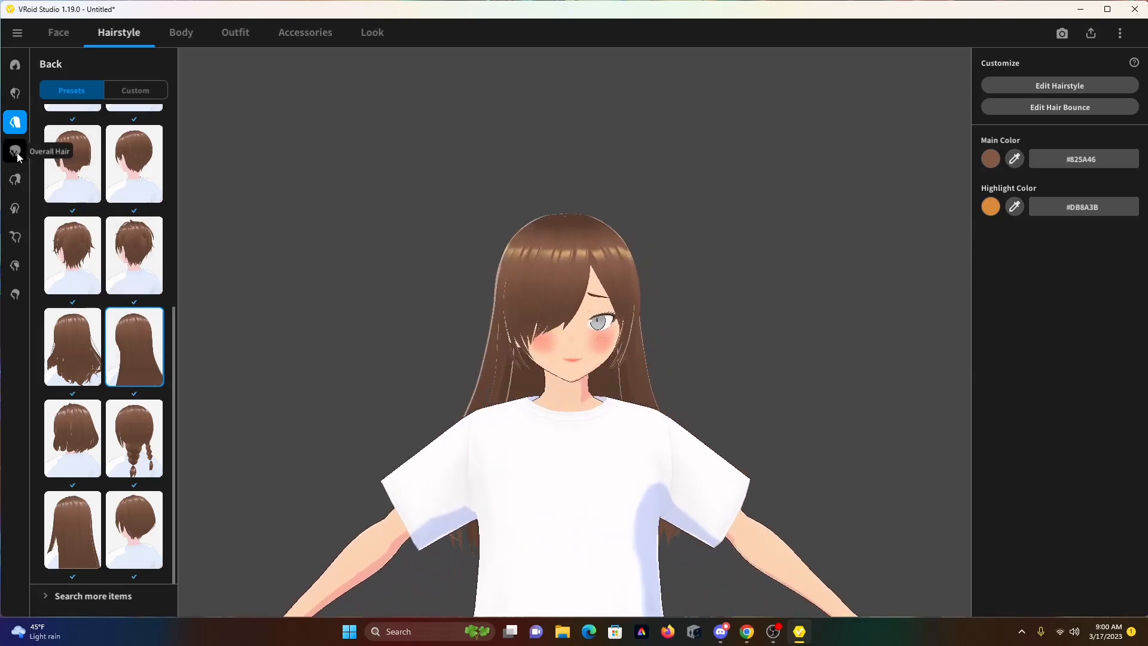
scroll(73, 482, down, 5)
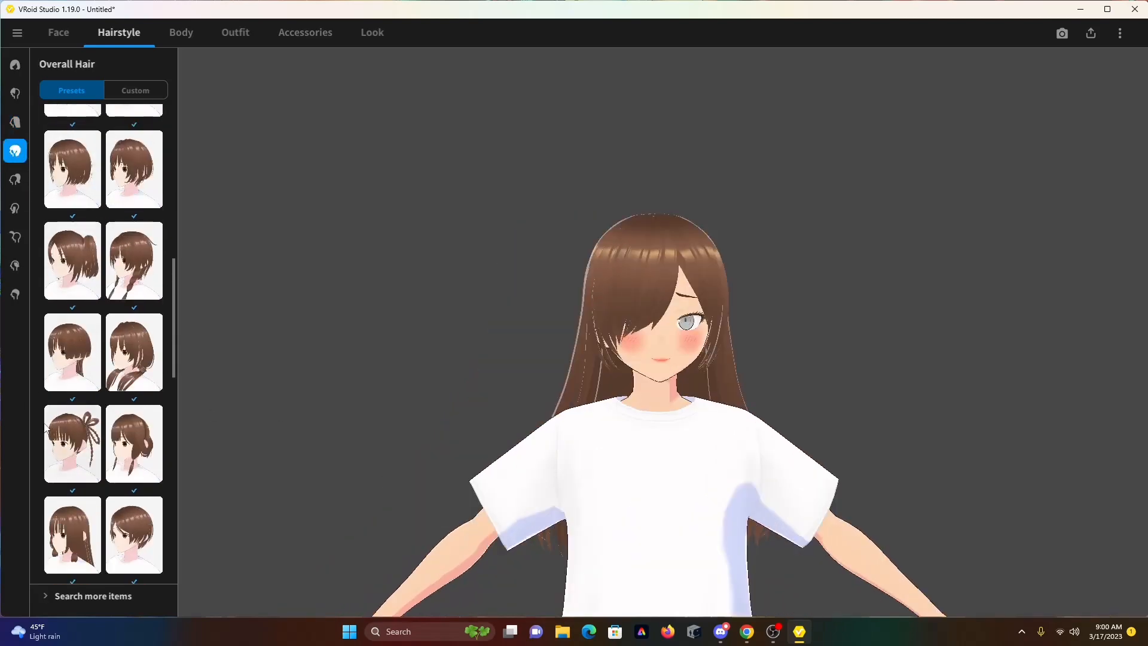
scroll(72, 482, down, 2)
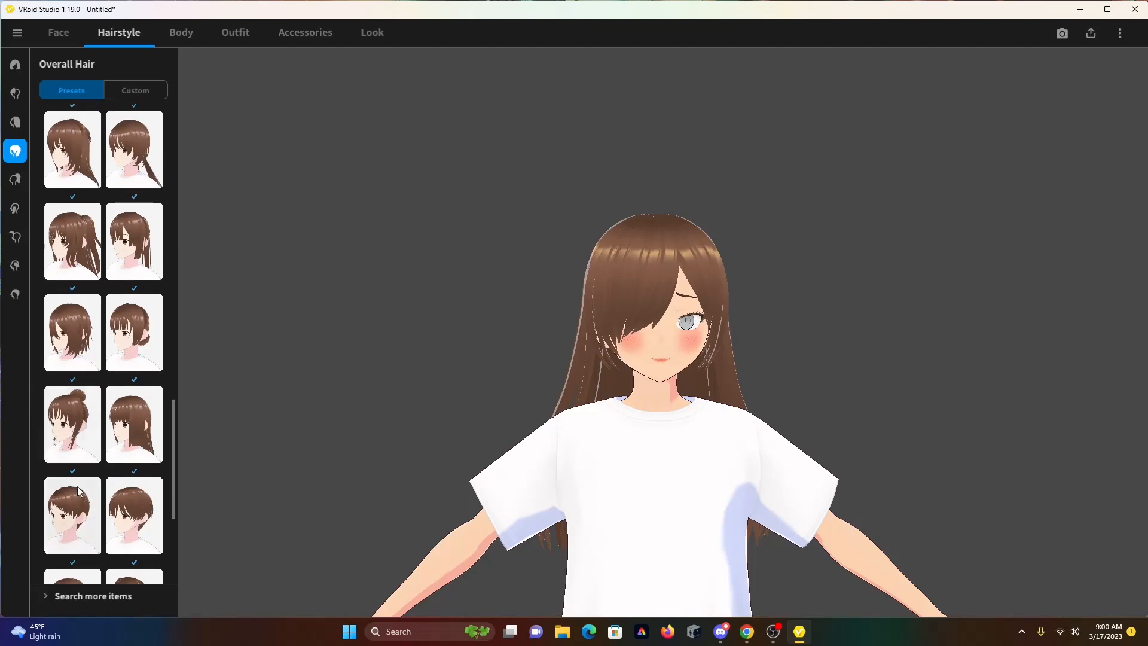
scroll(78, 491, down, 2)
drag(725, 470, 329, 254)
scroll(97, 359, down, 2)
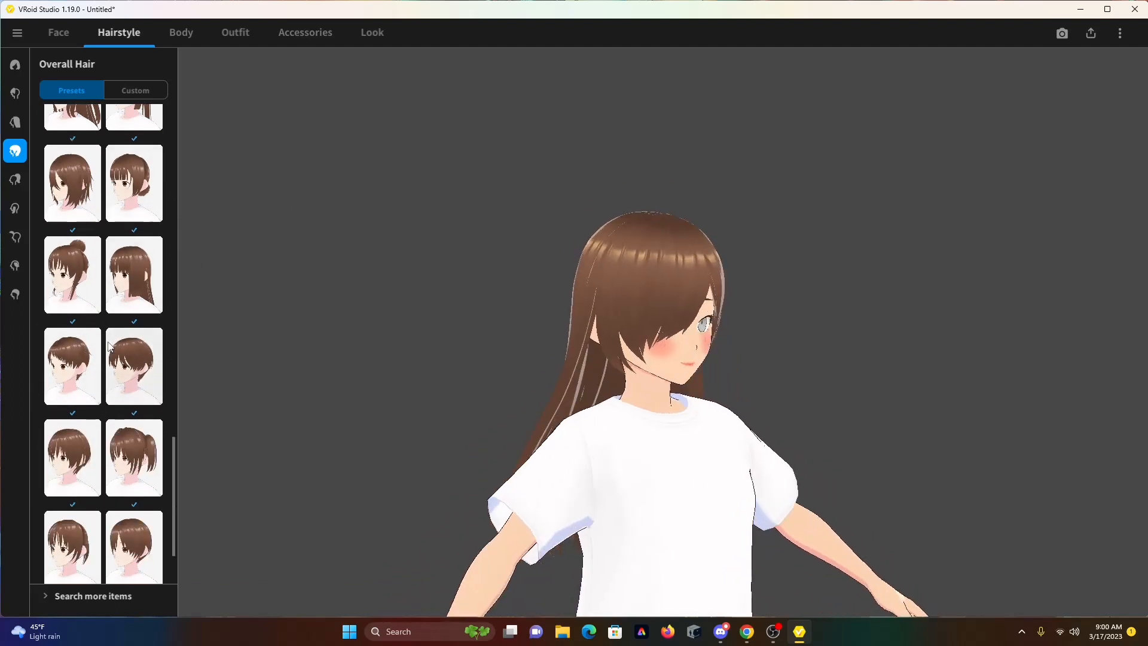
Try the double buns and long ponytail hair extensions, and apply the short spiky ponytail extension
click(16, 180)
click(134, 440)
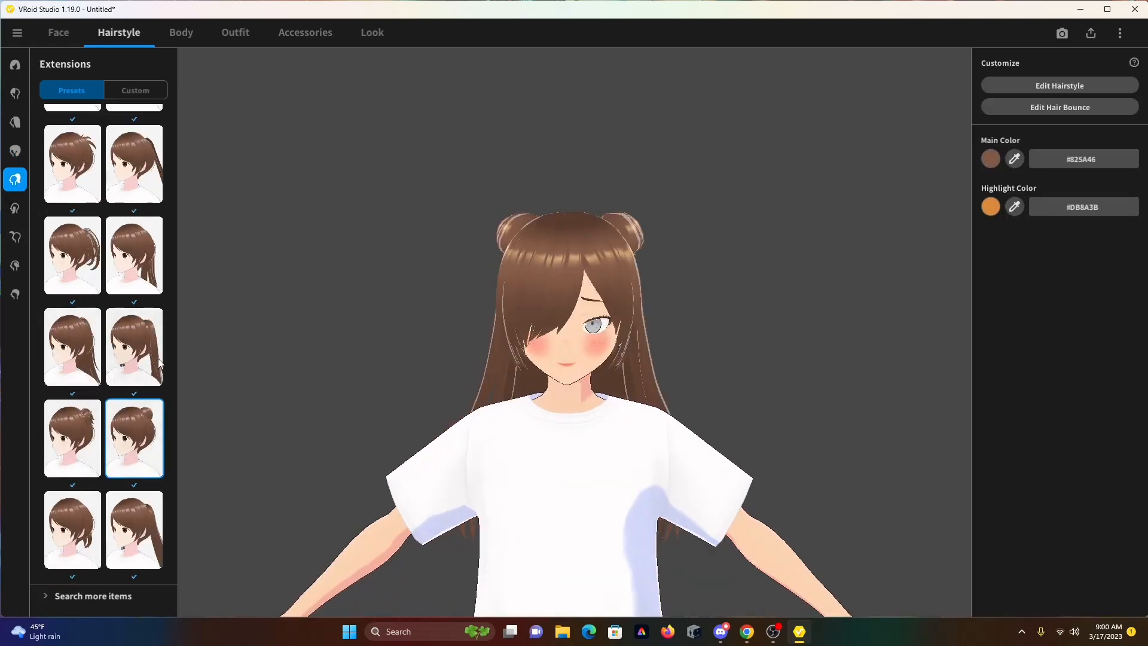
click(134, 347)
drag(293, 371, 348, 390)
click(132, 519)
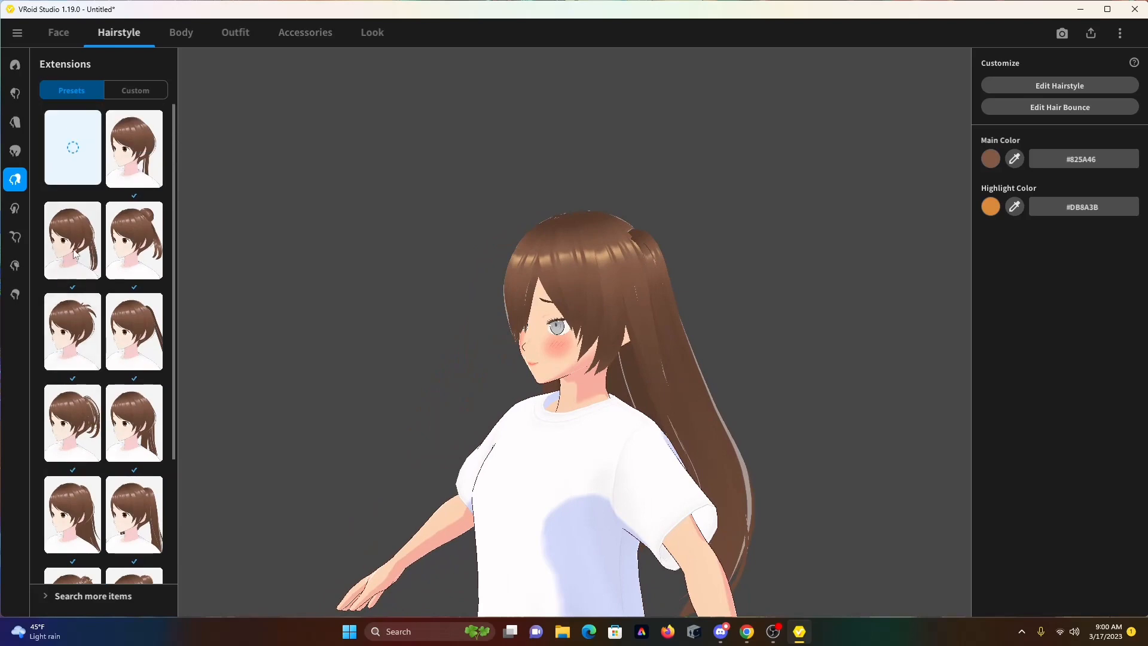
drag(418, 274, 498, 279)
click(67, 329)
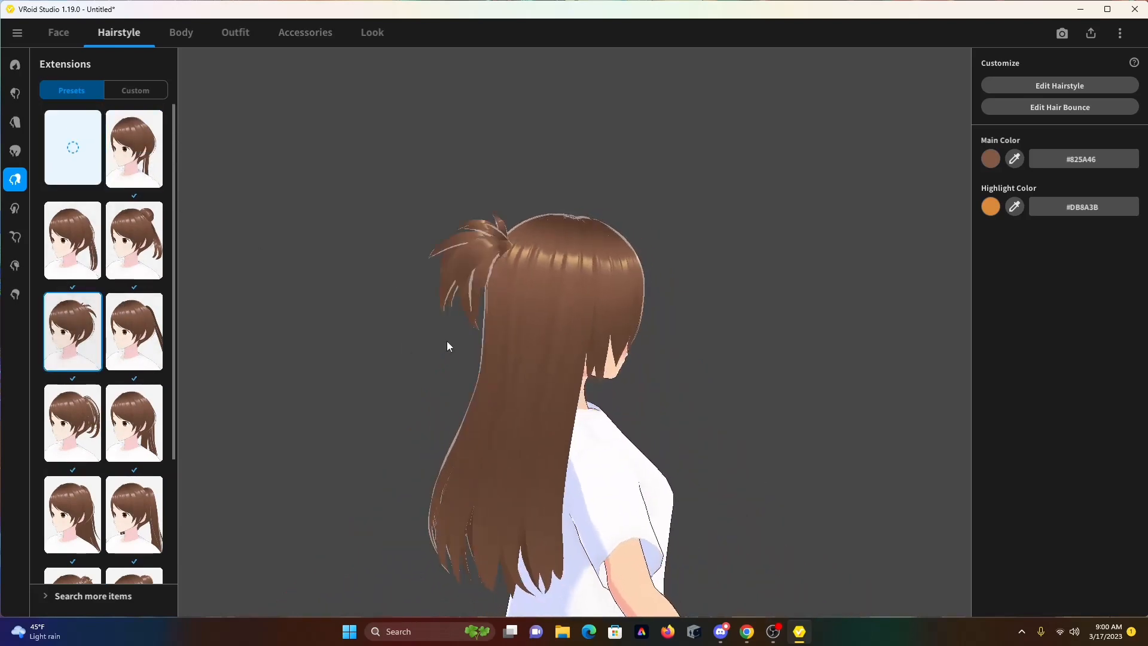
drag(547, 282, 478, 264)
Try a very dark brown and a salmon pink (#FF7D7D) as the hair's main color
click(995, 162)
drag(931, 221, 941, 257)
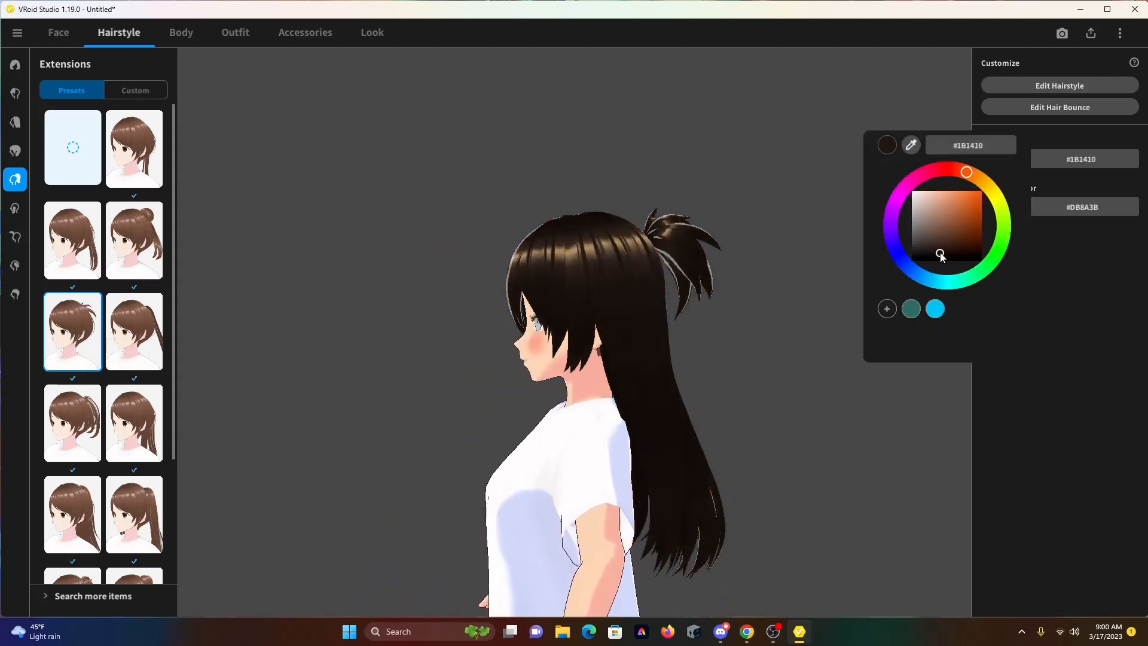
drag(575, 282, 920, 202)
click(1000, 160)
right_drag(680, 259, 632, 263)
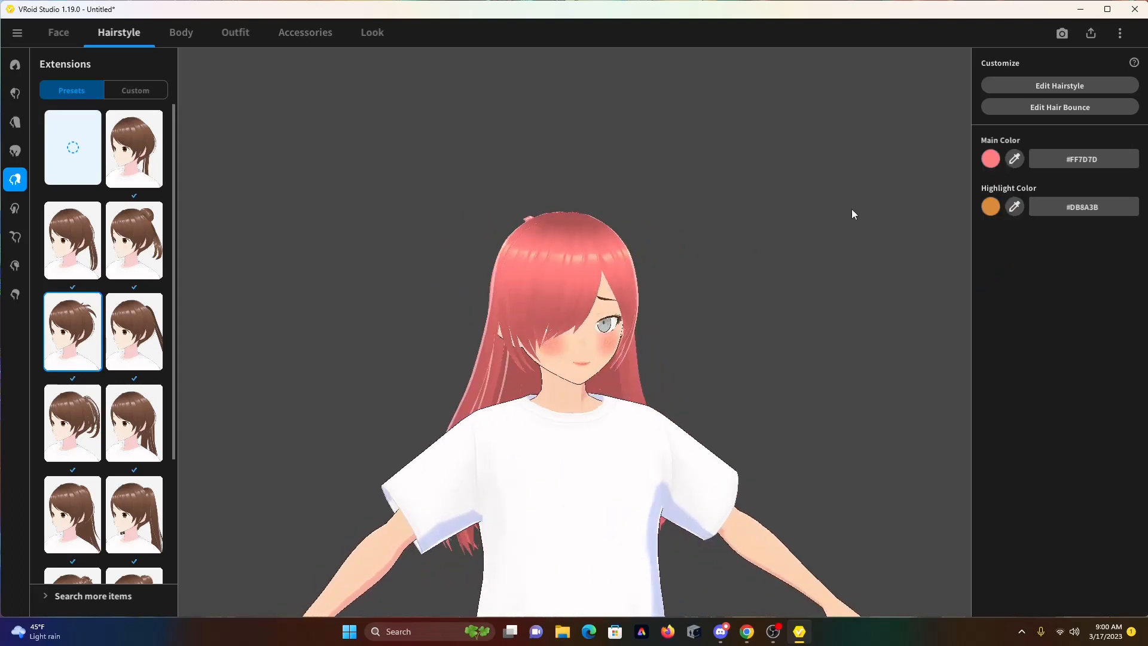
Set the hair's main color to the dark gray #2F2F2F and check it from the side
click(990, 158)
drag(950, 195, 914, 232)
drag(953, 171, 882, 248)
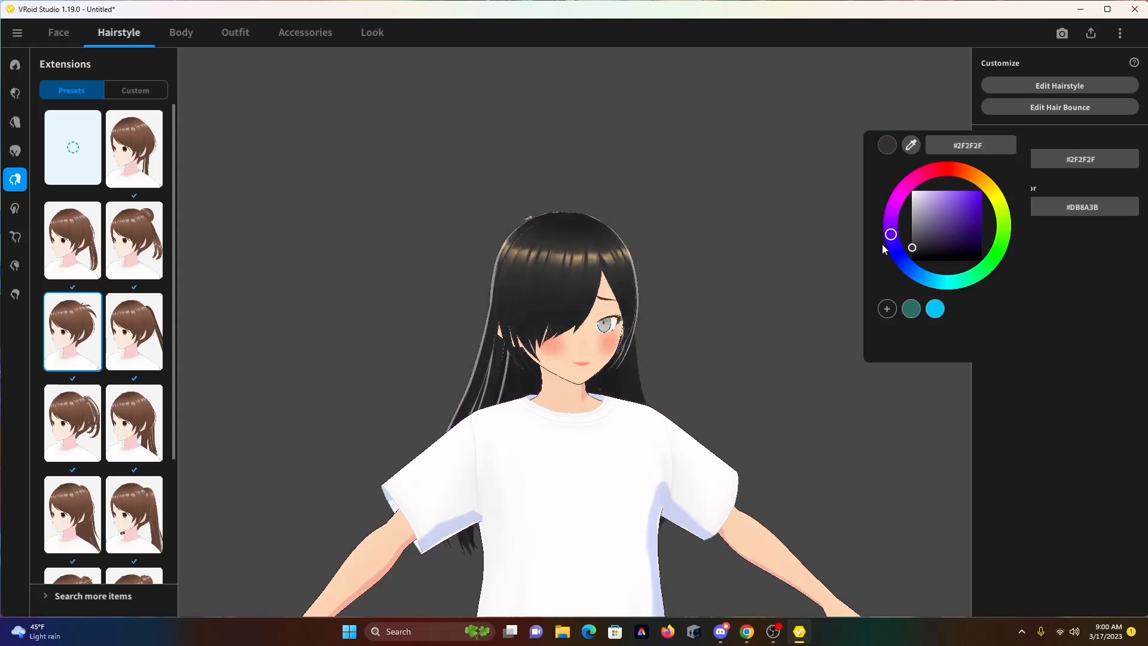
click(712, 239)
drag(679, 238, 722, 267)
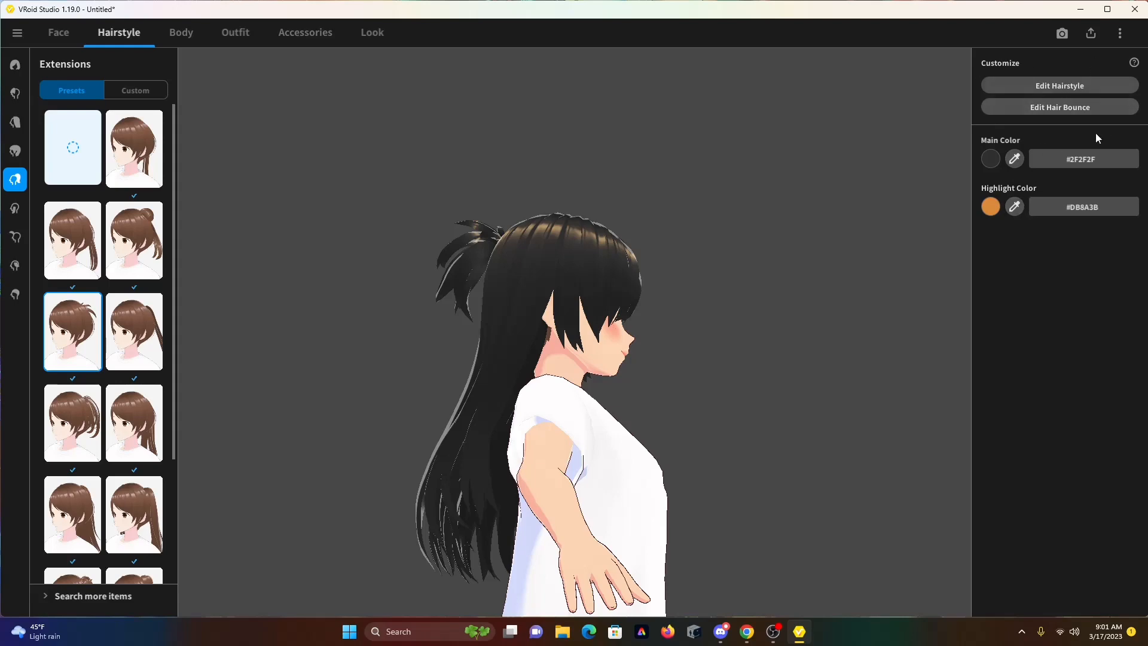
drag(562, 281, 698, 297)
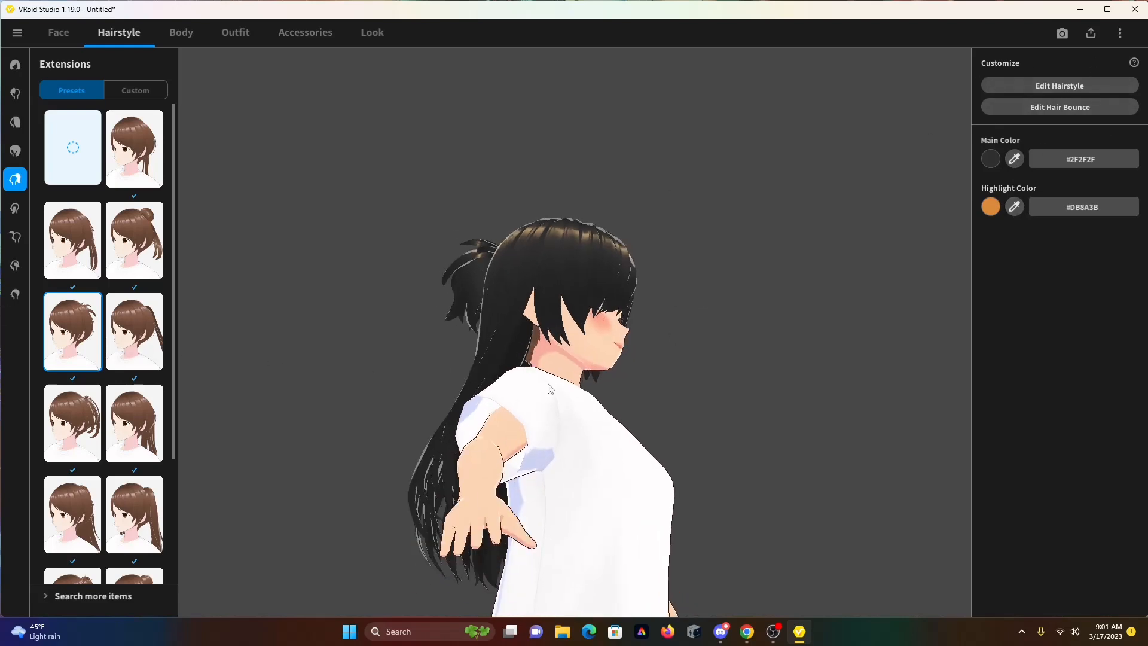
Set the base hair's main color to #292829 by sampling the character's dark hair
click(15, 208)
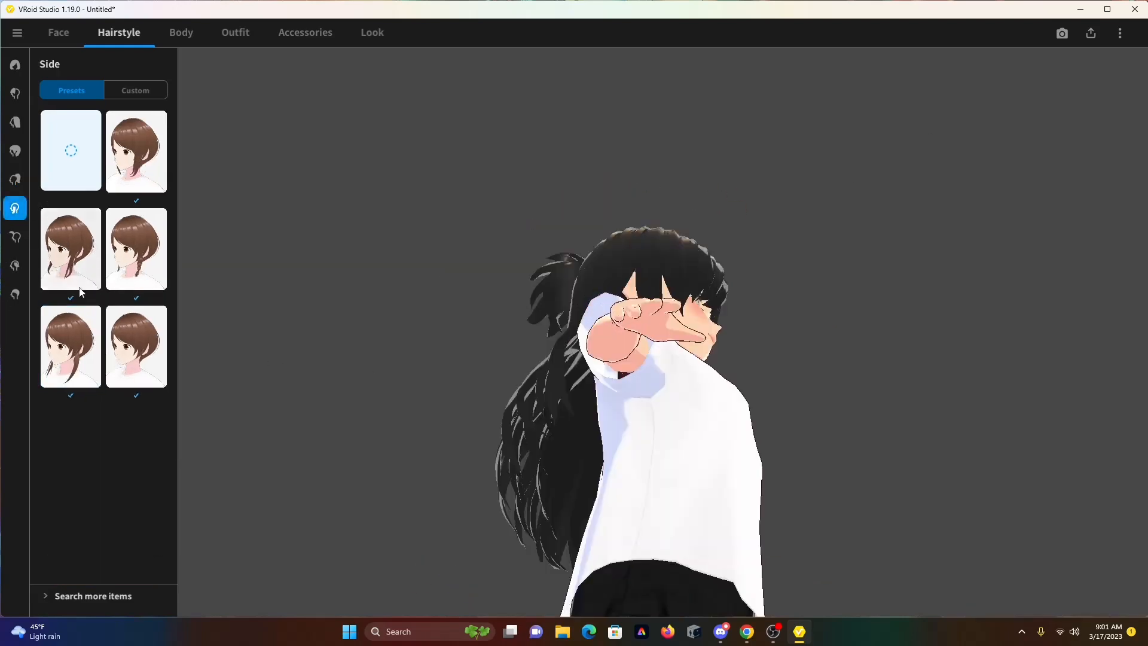
click(14, 238)
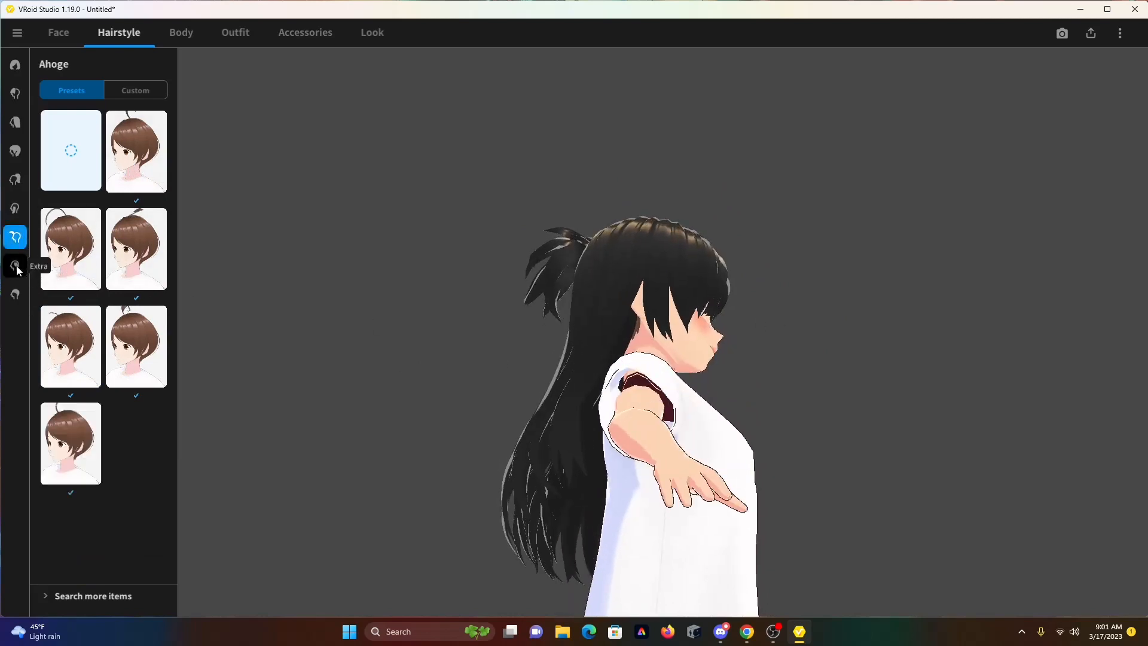
click(16, 295)
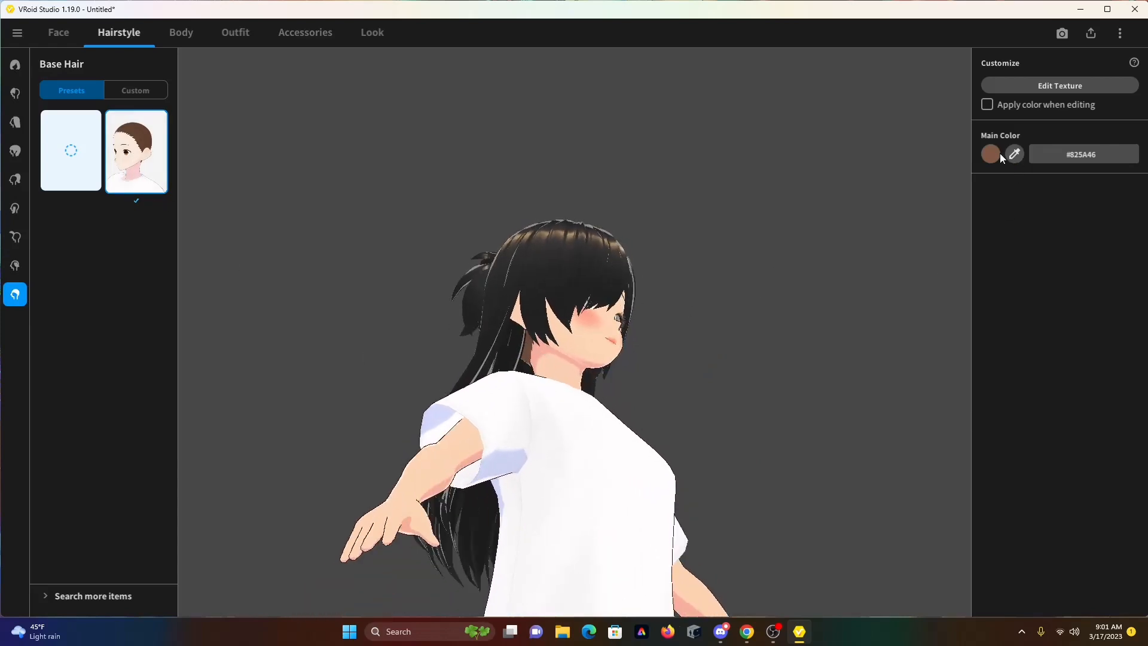
click(1015, 155)
click(536, 268)
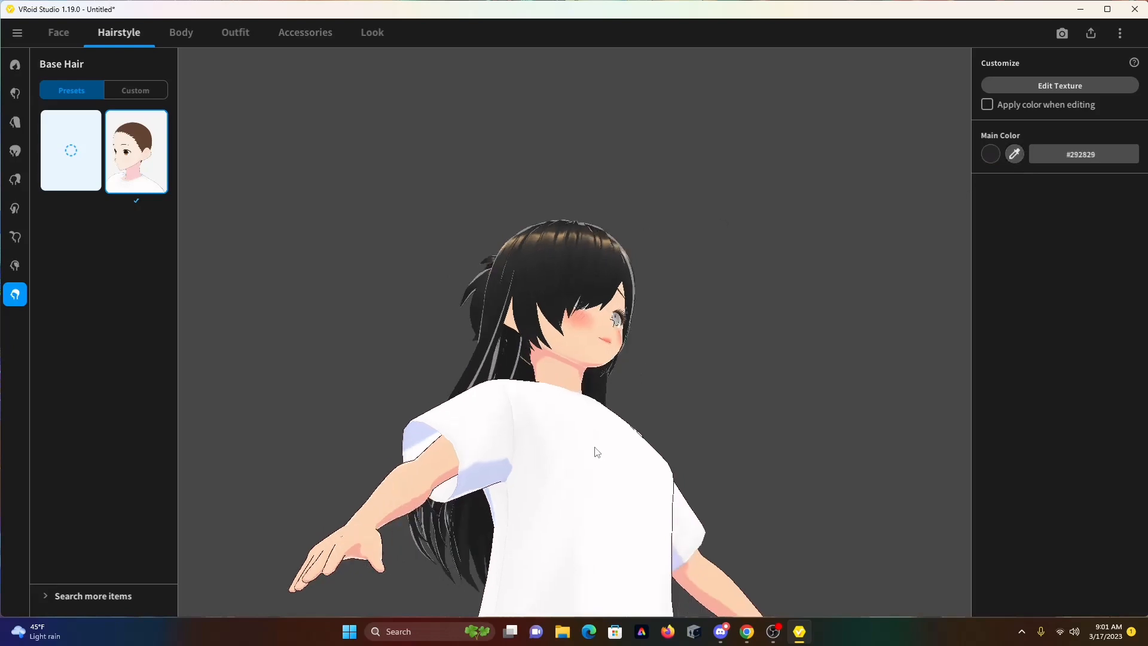
Look through the custom whole-body skins and examine the character's current skin up close
click(195, 33)
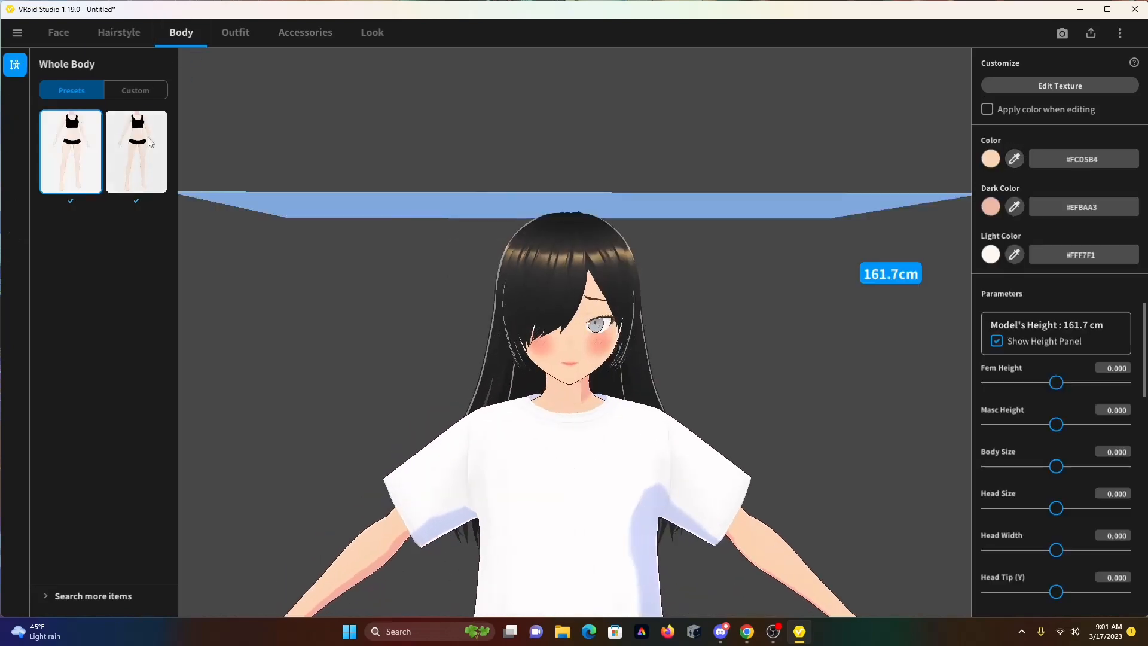
click(144, 92)
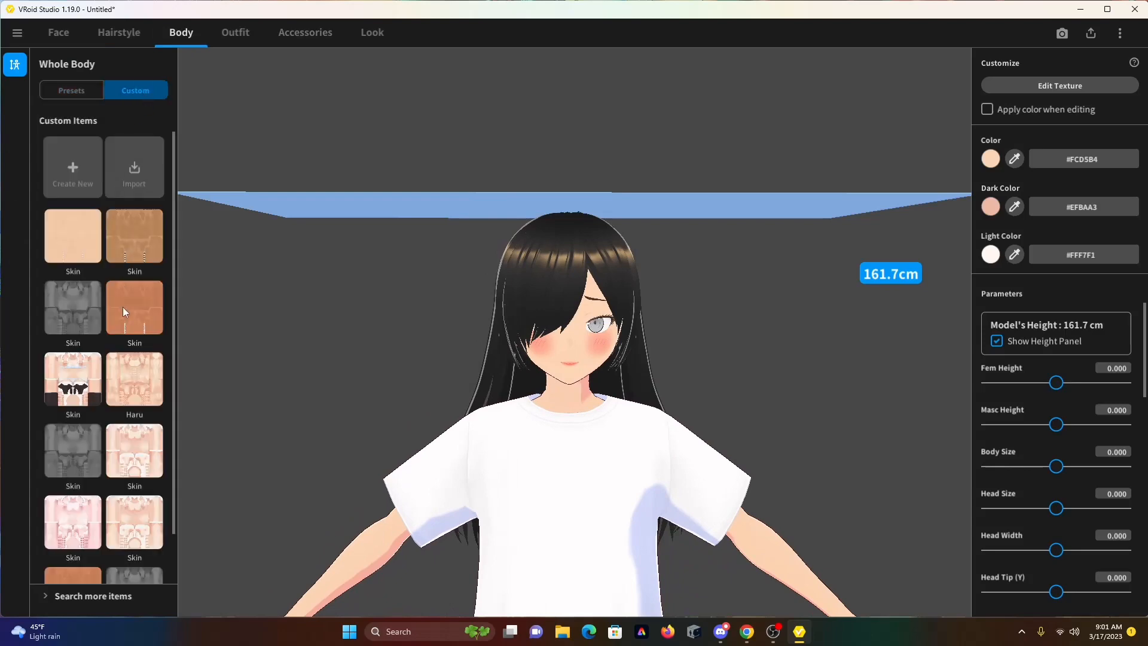
right_drag(468, 413, 307, 418)
scroll(130, 357, down, 1)
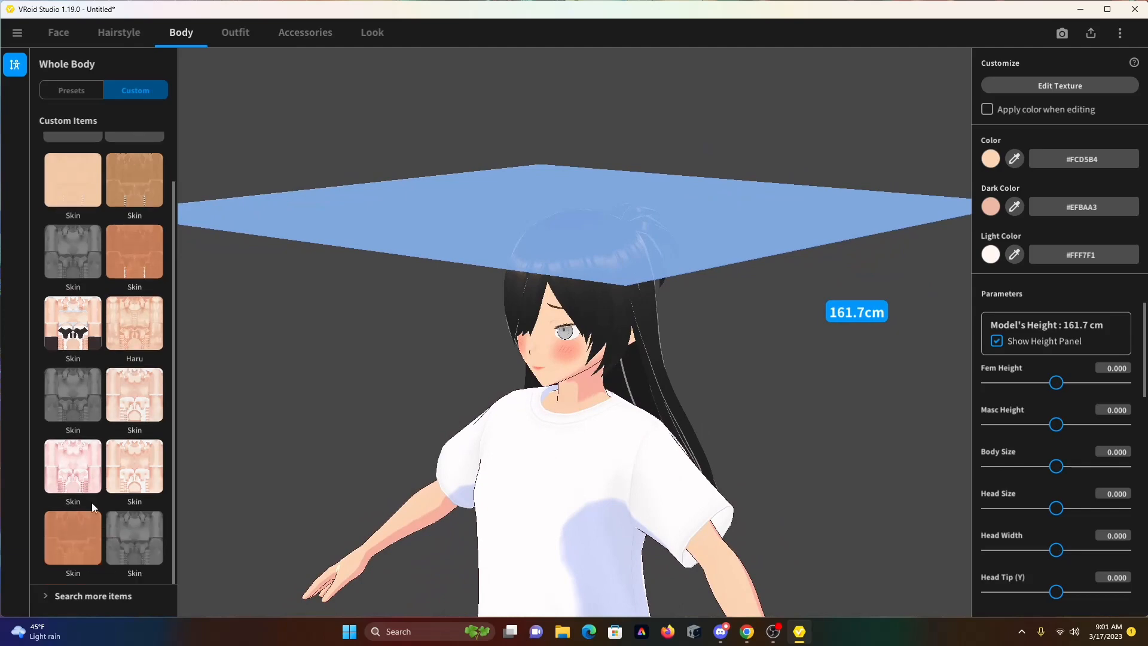
scroll(657, 388, up, 10)
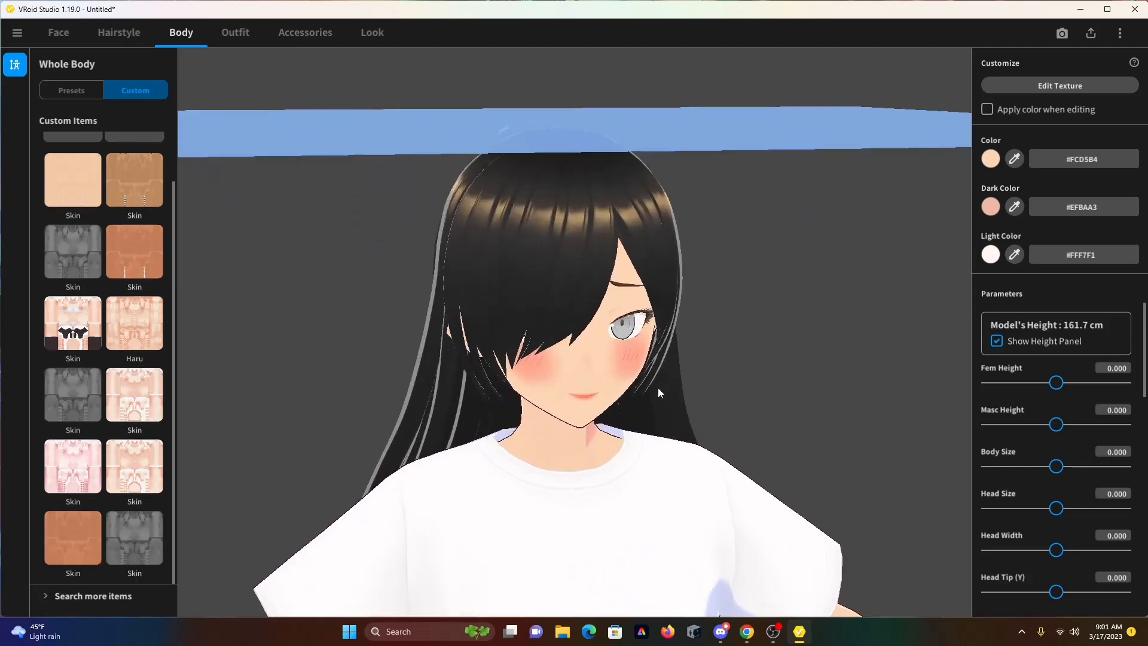
right_drag(646, 389, 242, 497)
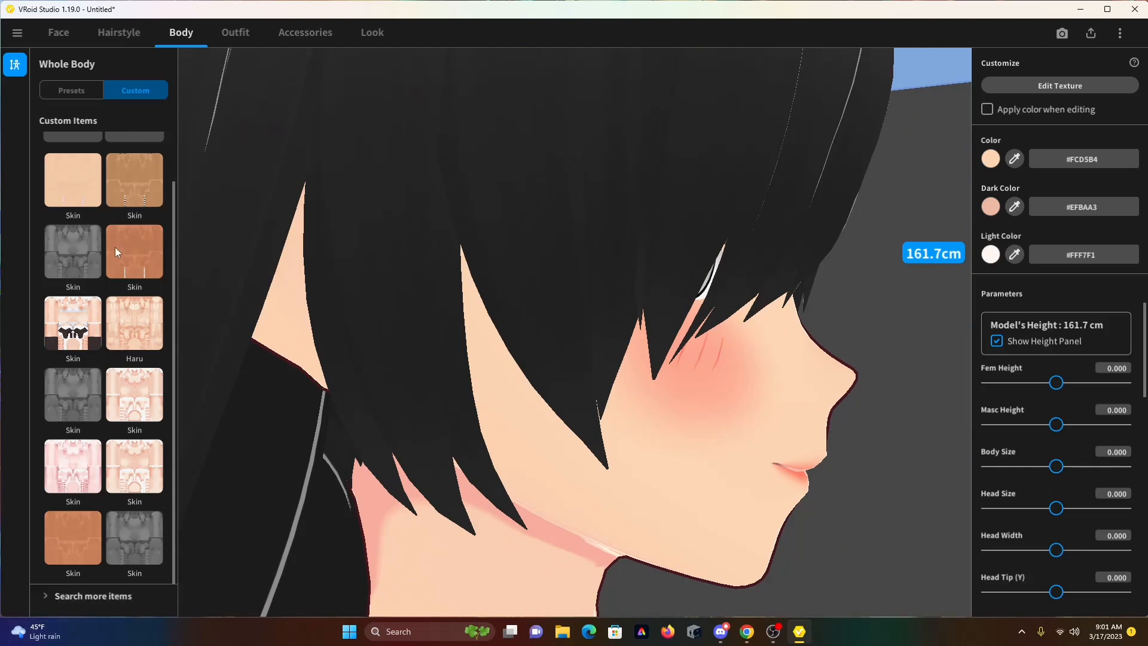
scroll(113, 245, up, 1)
scroll(105, 311, down, 1)
scroll(90, 227, up, 1)
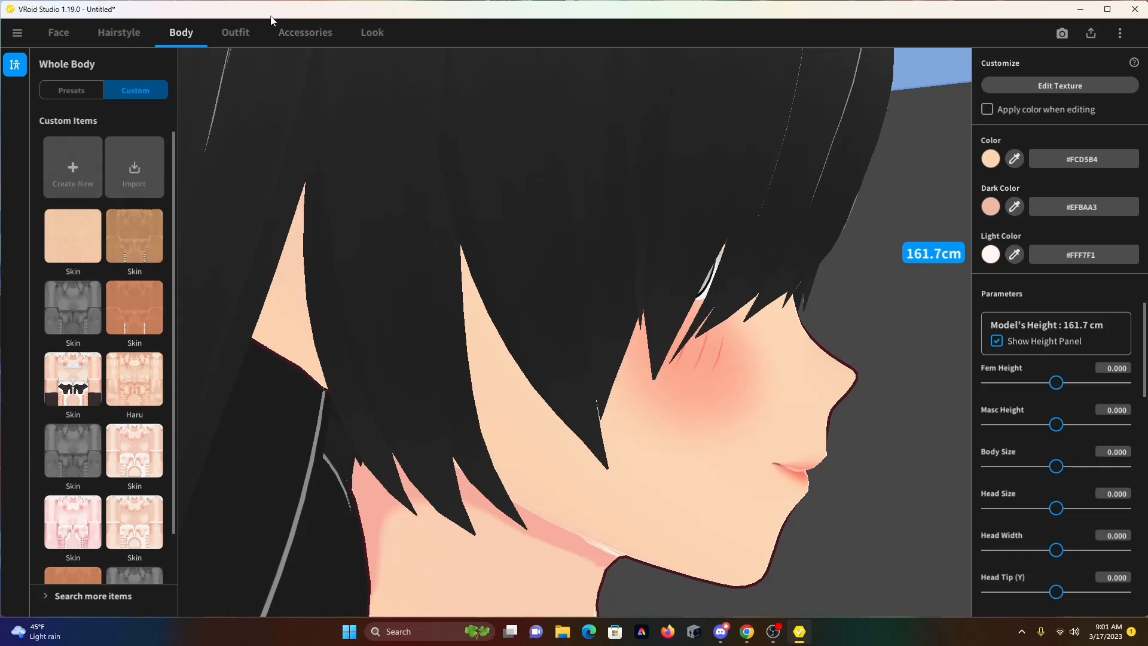
scroll(114, 491, down, 1)
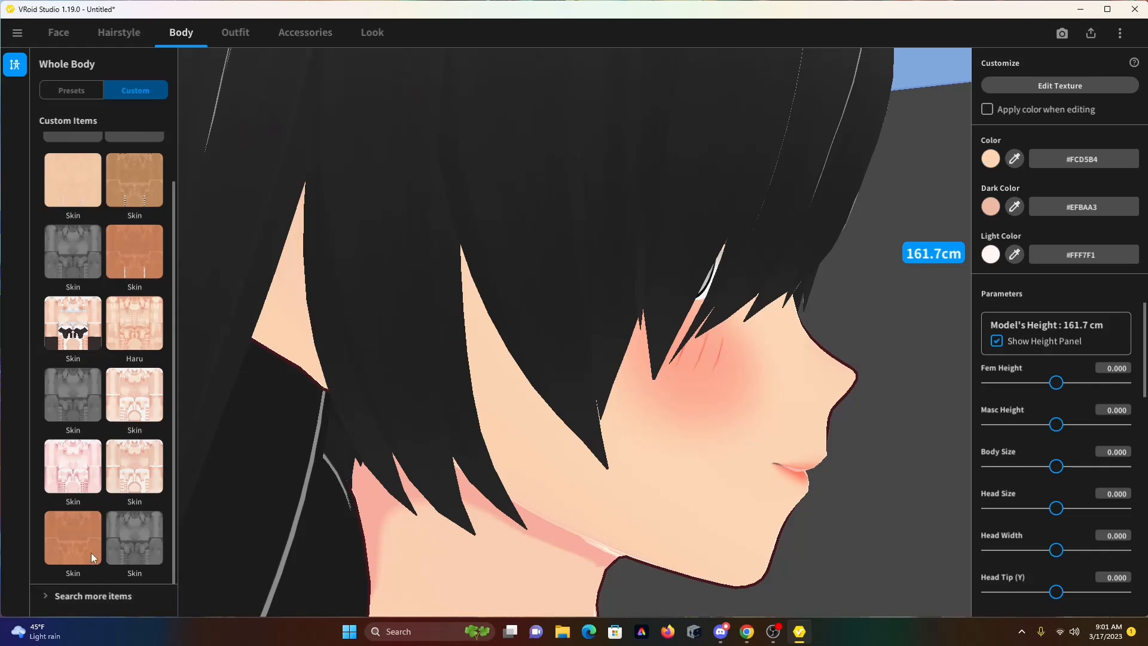
Reduce the body's Fem Height slightly to bring the model to 156.5 cm tall
click(239, 35)
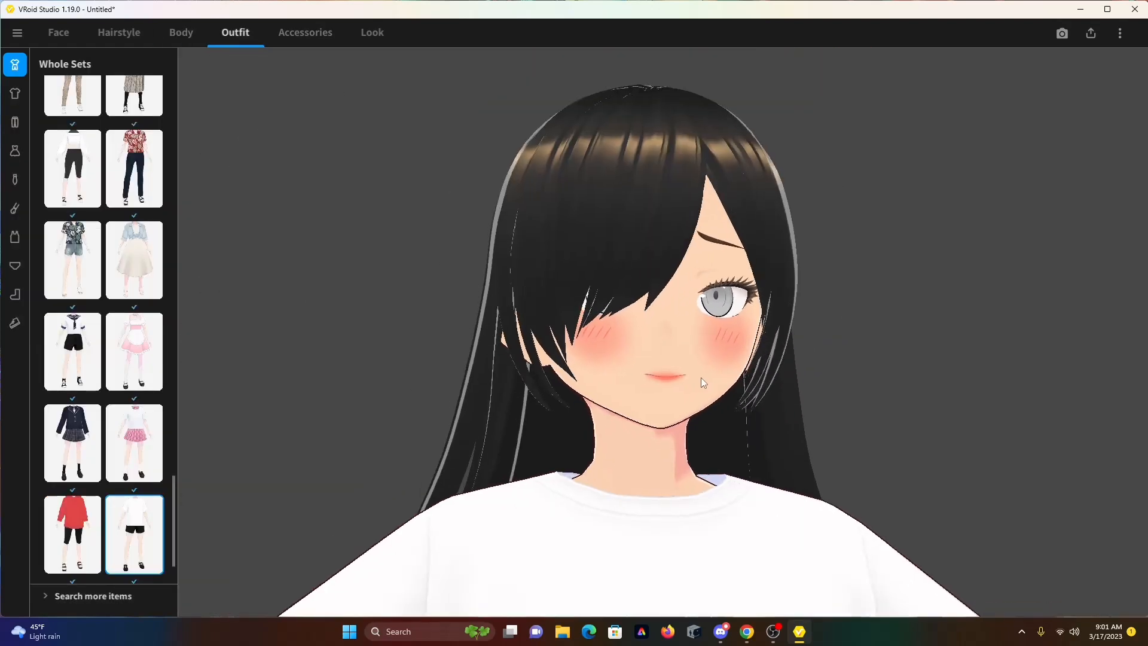
scroll(682, 392, down, 5)
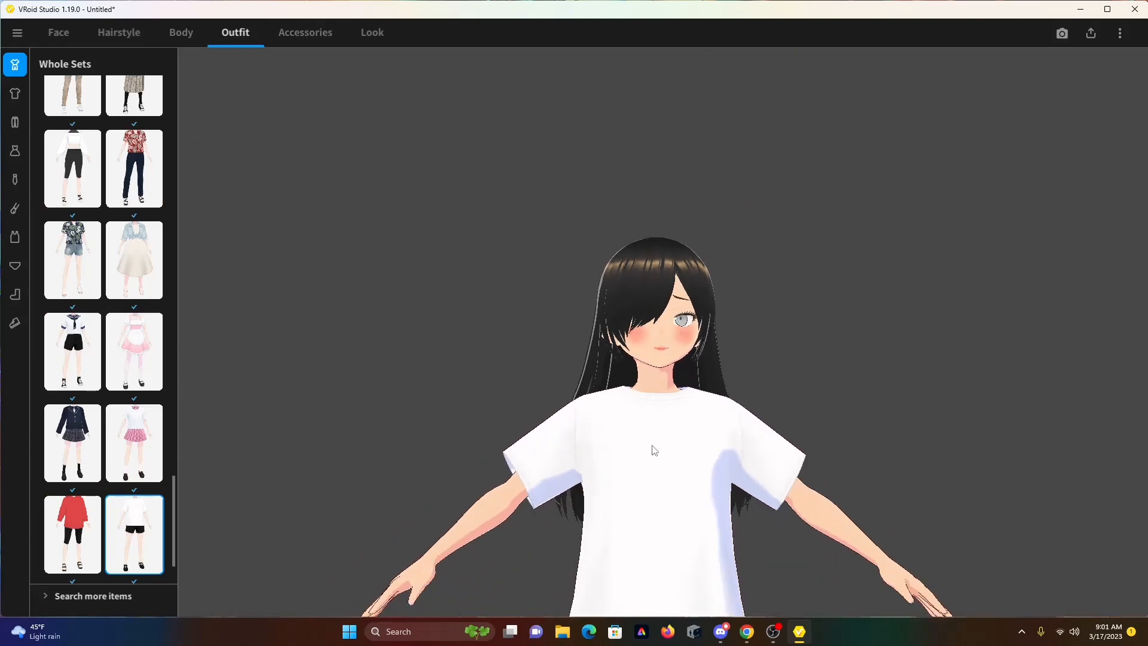
scroll(638, 352, down, 5)
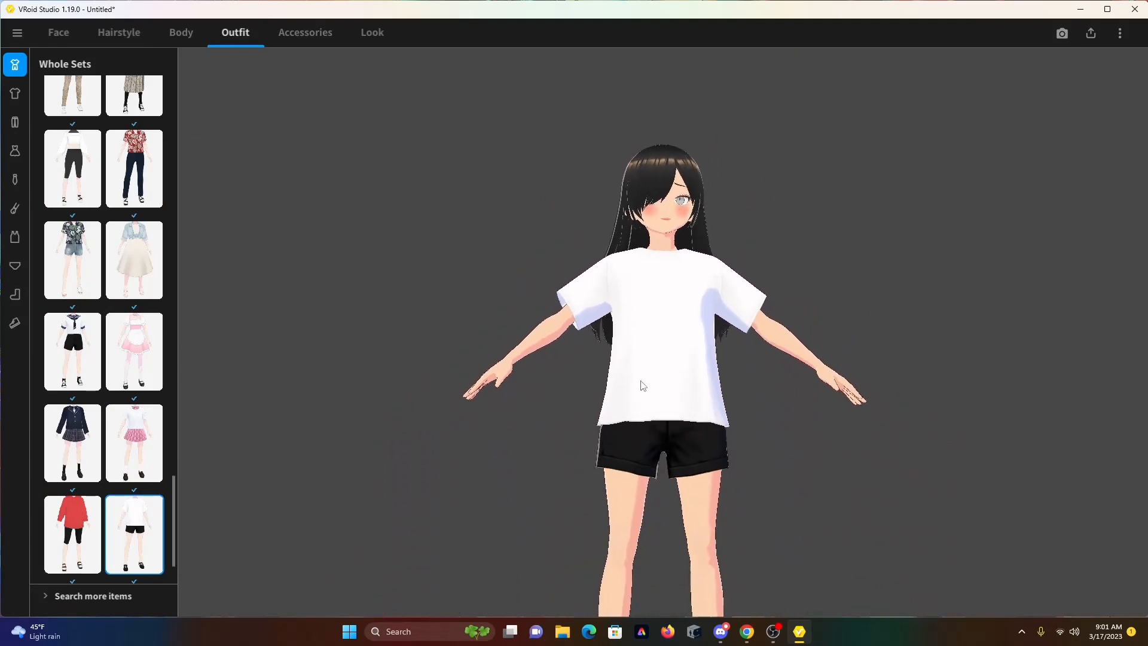
click(193, 44)
right_drag(537, 333, 560, 331)
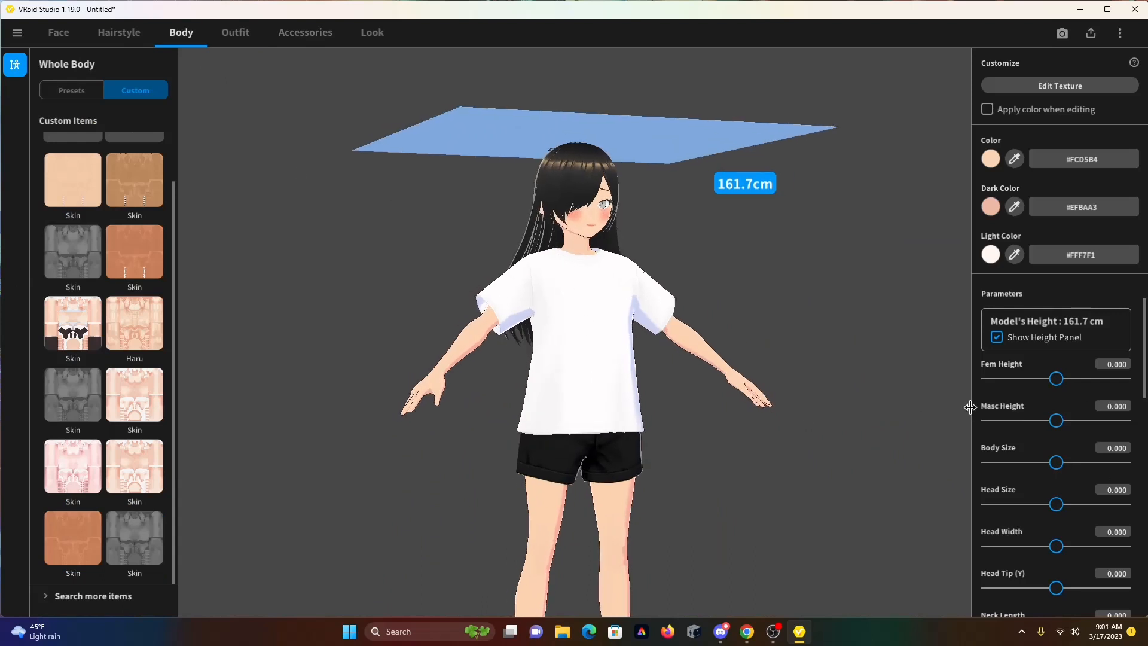
right_drag(821, 374, 858, 379)
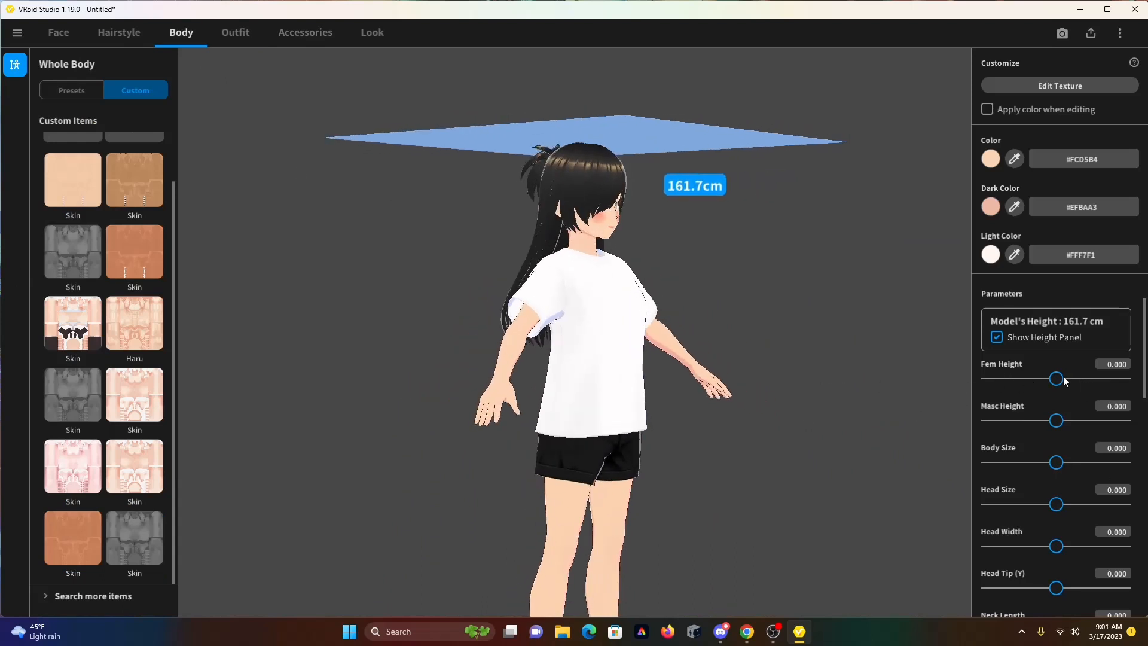
drag(1057, 378, 1051, 379)
right_drag(789, 455, 794, 483)
Set the body's Chest Size to 0.405 and Chest Prominence to 0.410
scroll(1029, 549, down, 5)
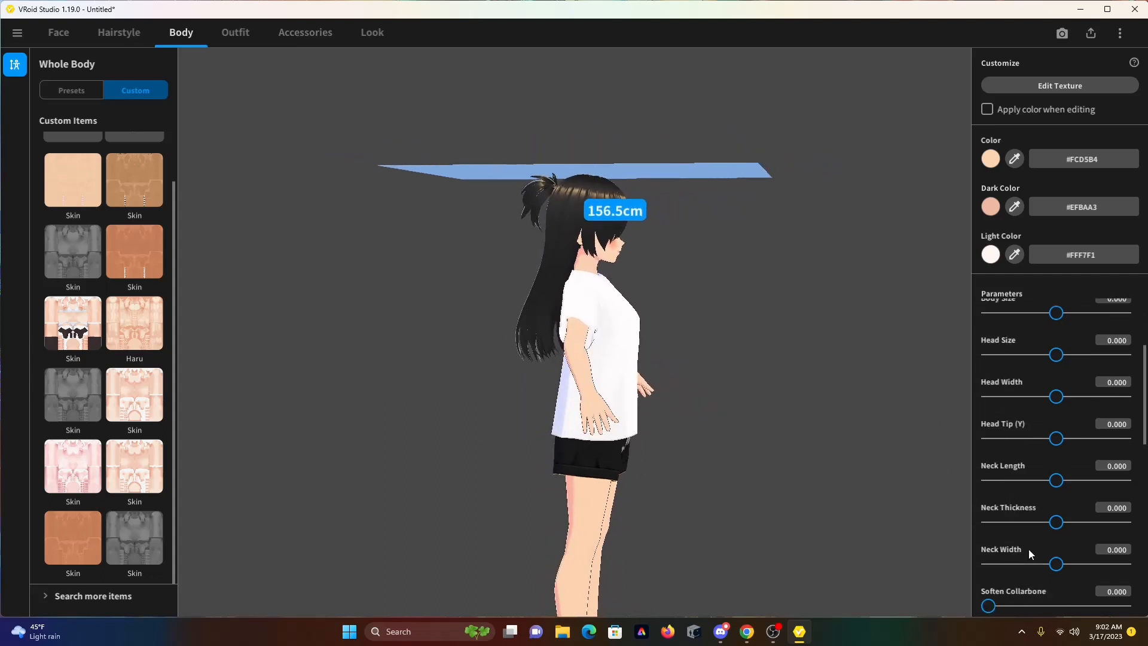
scroll(1028, 549, down, 3)
drag(1055, 523, 1084, 523)
drag(988, 564, 1044, 565)
drag(852, 565, 667, 402)
right_drag(683, 289, 721, 496)
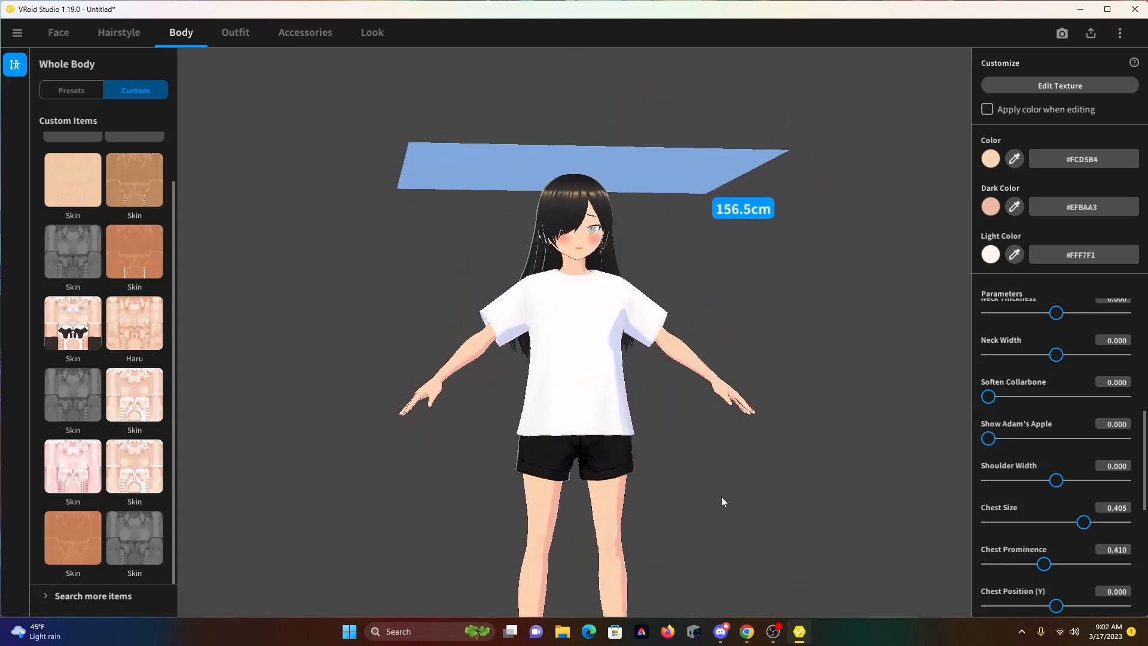
Shorten the character's legs by setting Leg Length to -0.123
scroll(679, 490, down, 1)
middle_drag(677, 491, 672, 378)
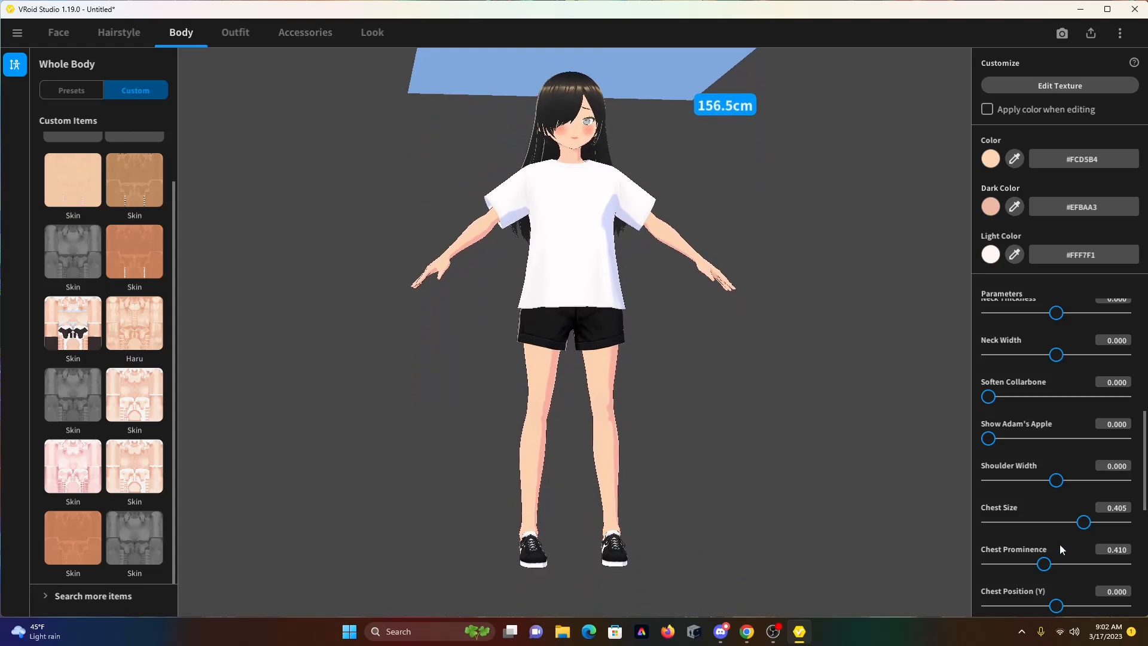
scroll(1060, 543, down, 6)
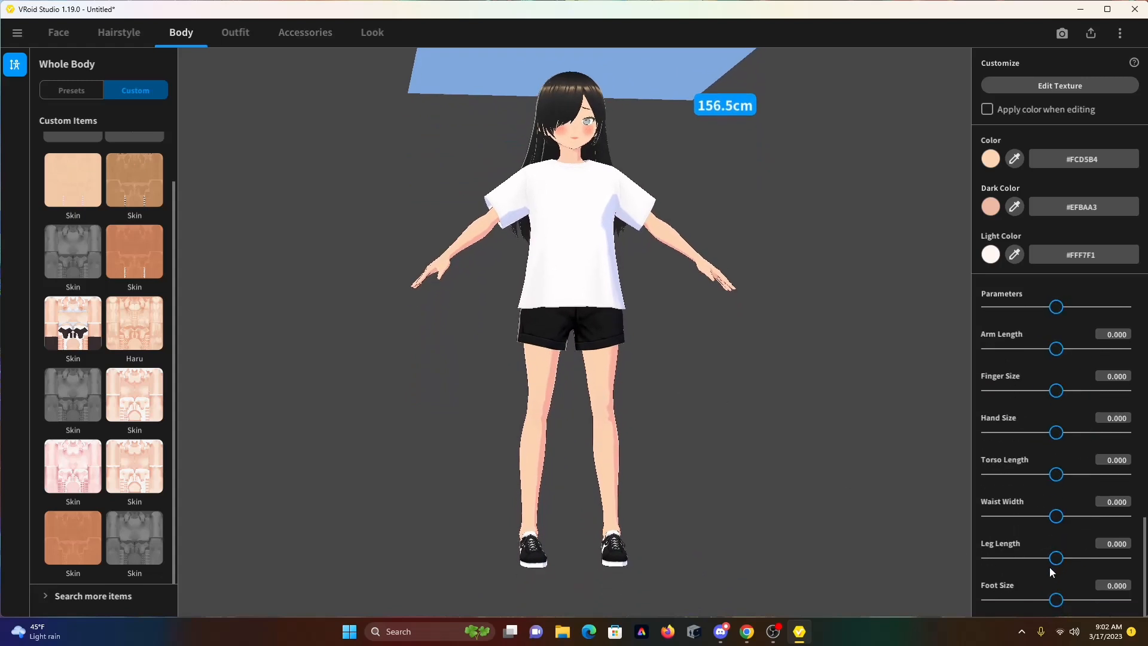
drag(1057, 562, 1051, 562)
mouse_move(639, 536)
right_down()
mouse_move(630, 539)
mouse_move(635, 530)
right_up()
Widen the character's waist by setting Waist Width to 1.550
drag(1057, 516, 1132, 522)
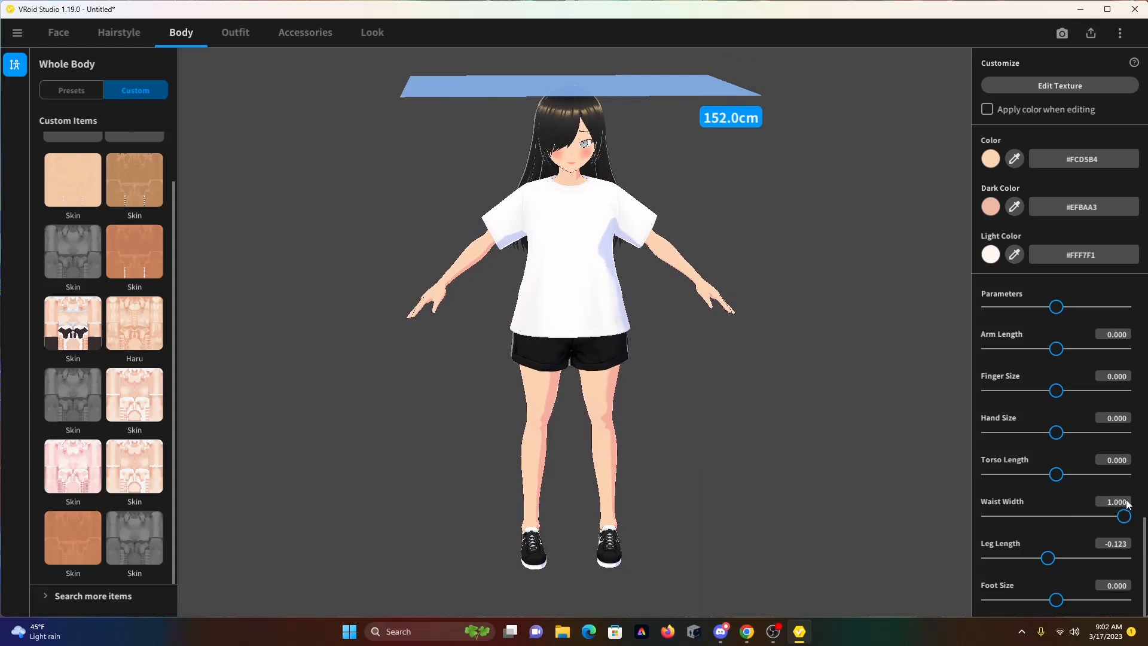
click(1129, 504)
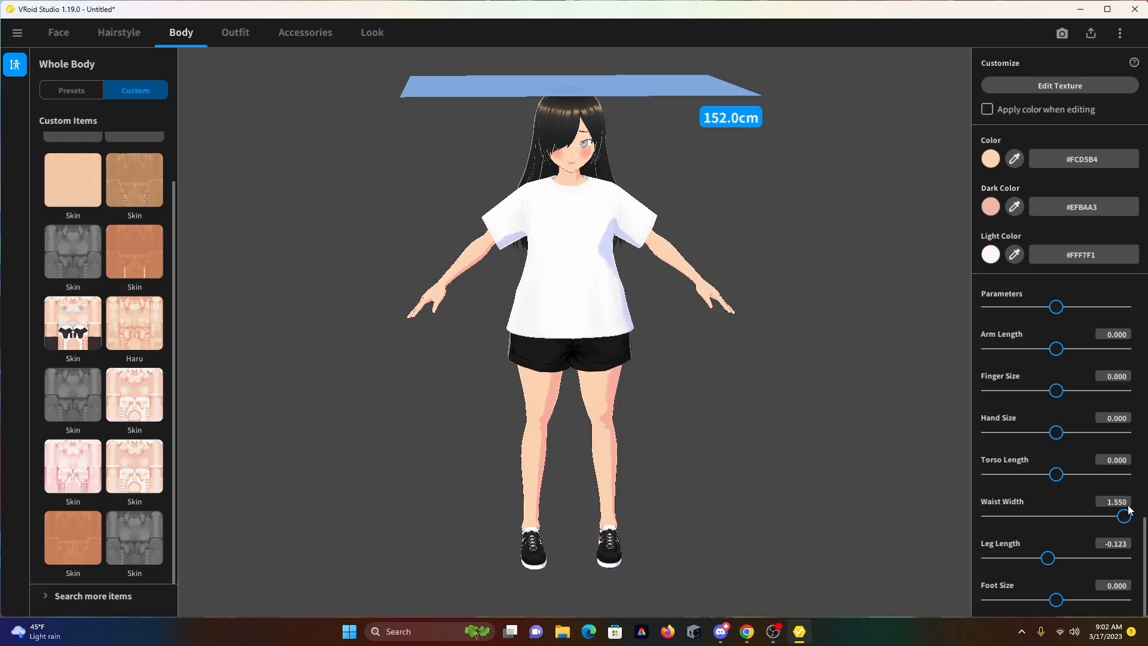
right_drag(646, 415, 823, 410)
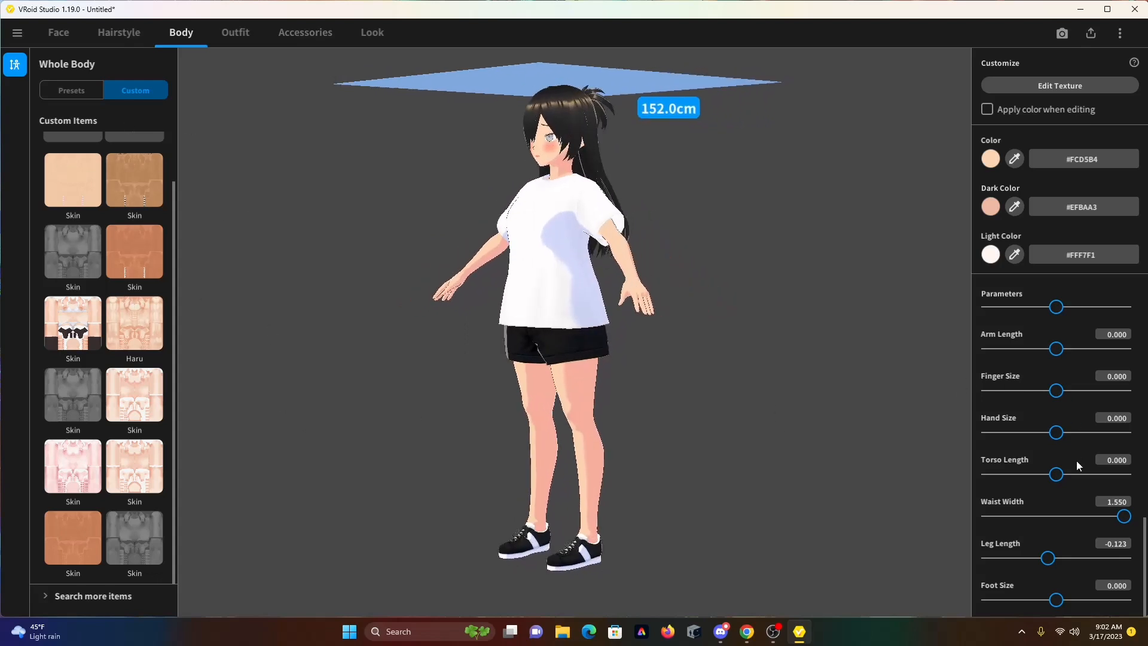
scroll(1017, 543, up, 1)
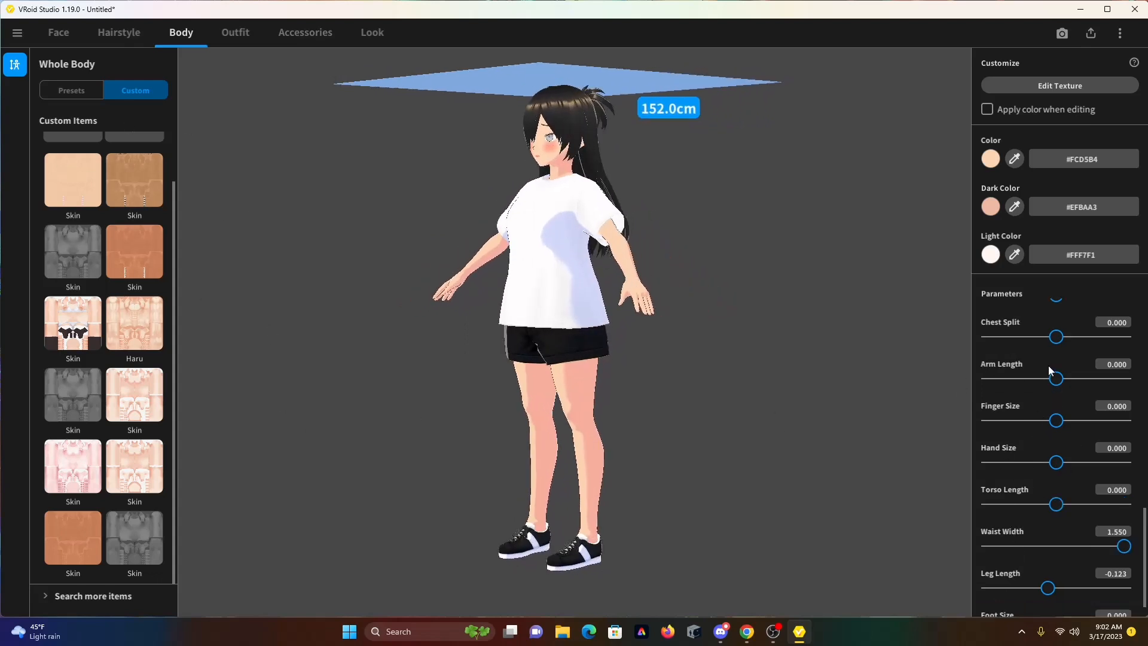
scroll(1051, 374, up, 9)
scroll(1060, 397, up, 11)
scroll(1063, 353, up, 2)
Dress the character in the whole outfit set with the white sailor top and navy pleated skirt
click(235, 33)
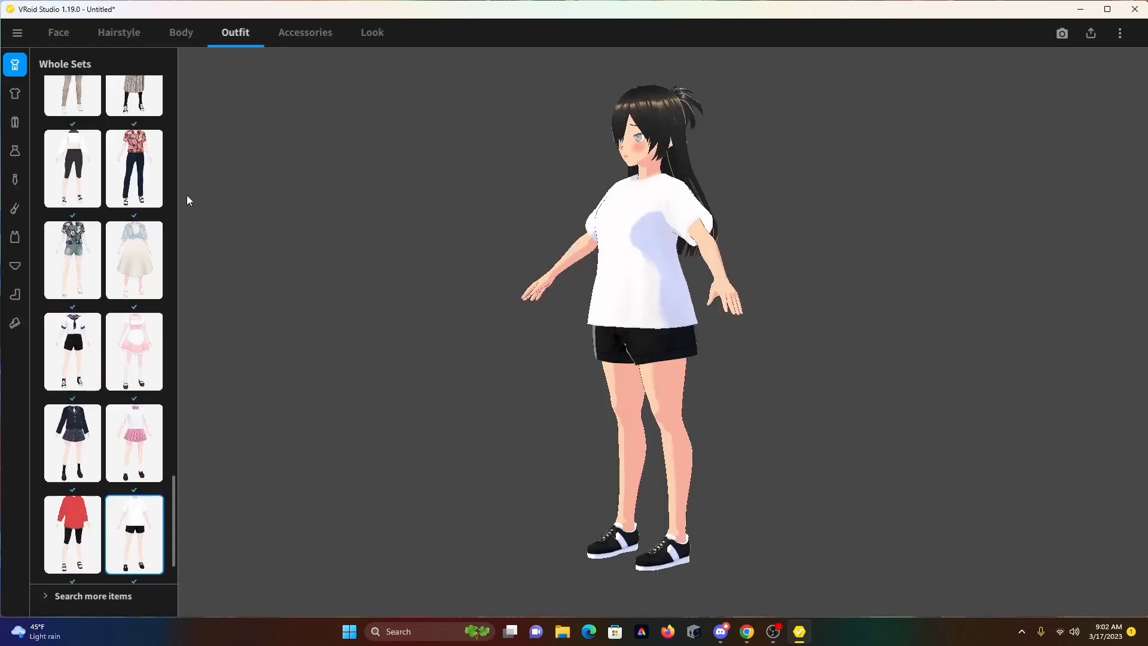
scroll(102, 259, up, 5)
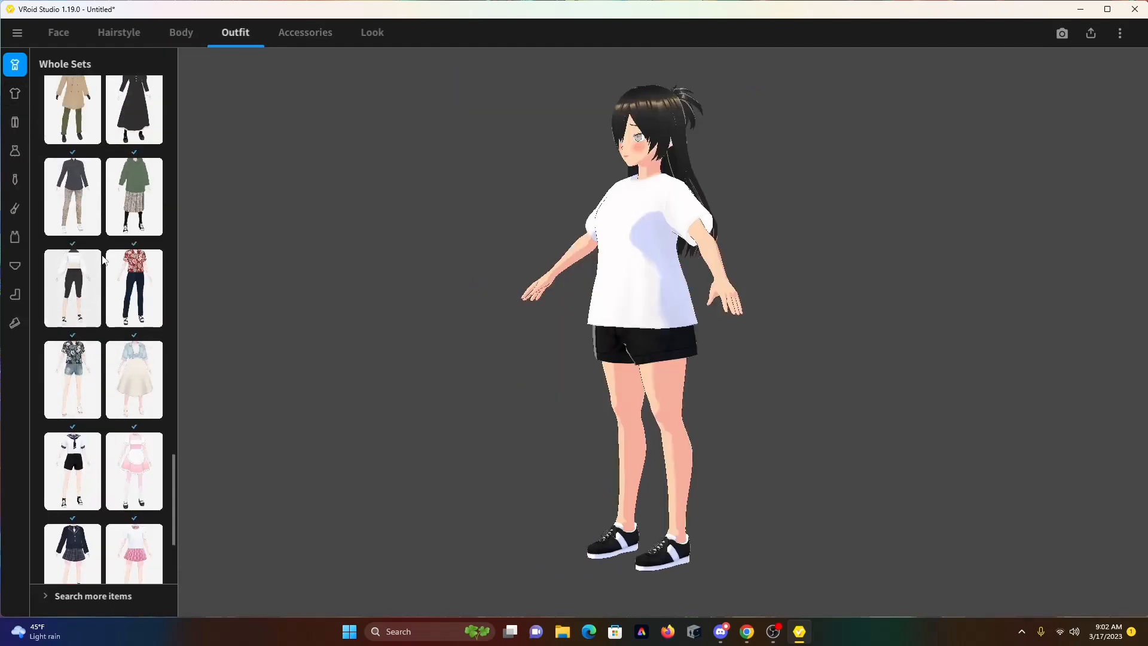
scroll(103, 258, up, 2)
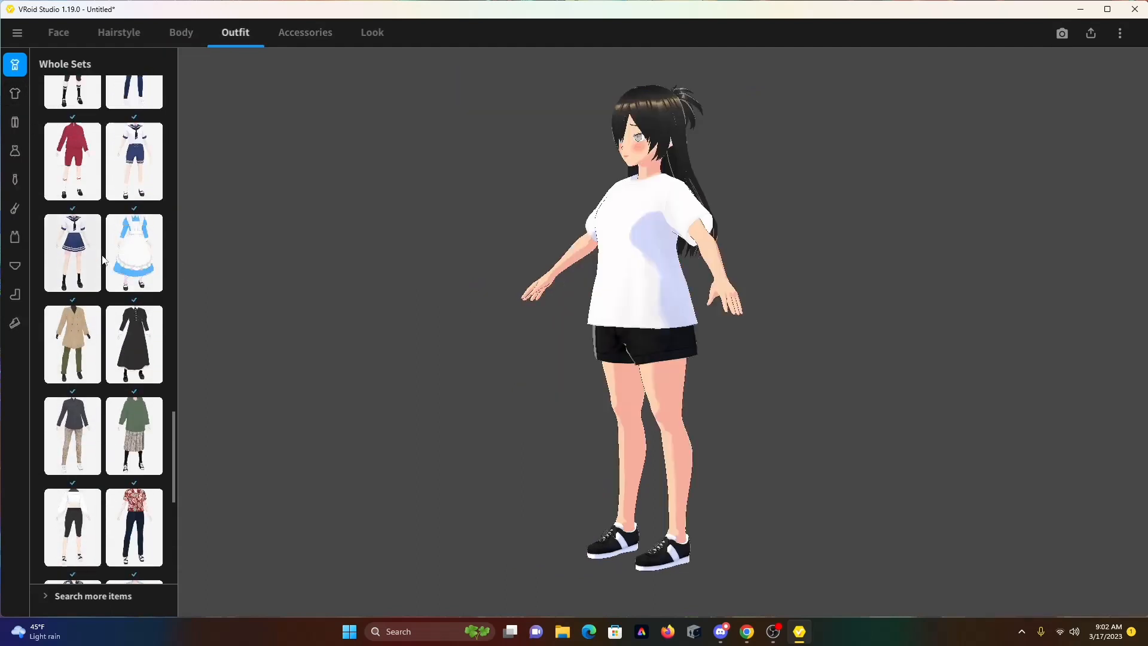
click(85, 289)
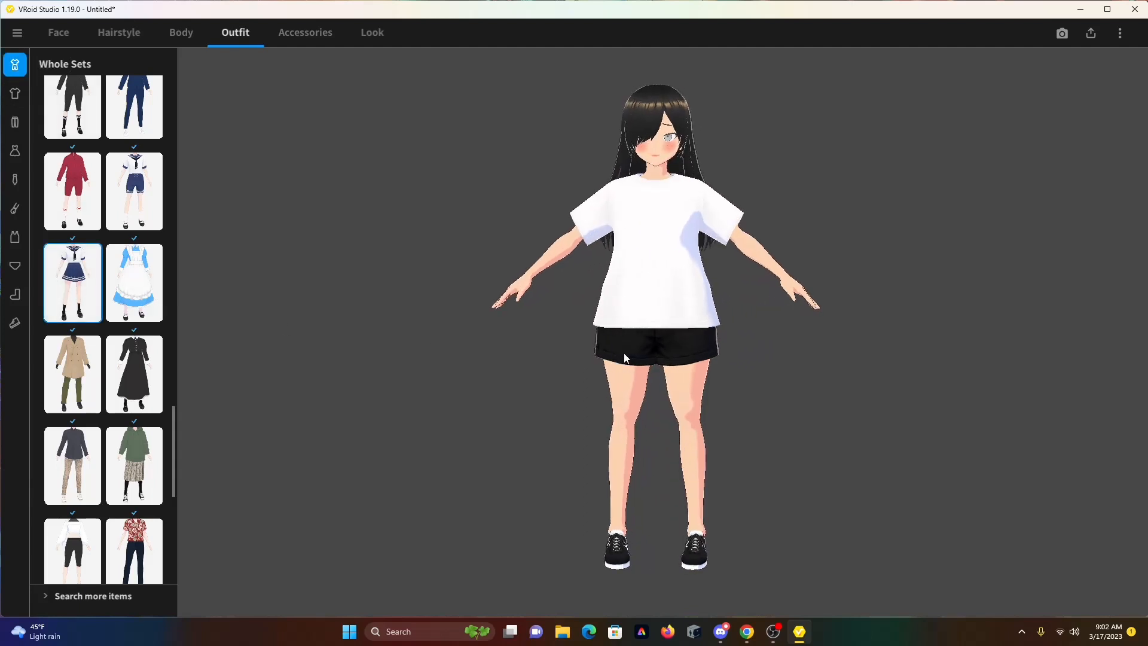
right_drag(679, 303, 603, 289)
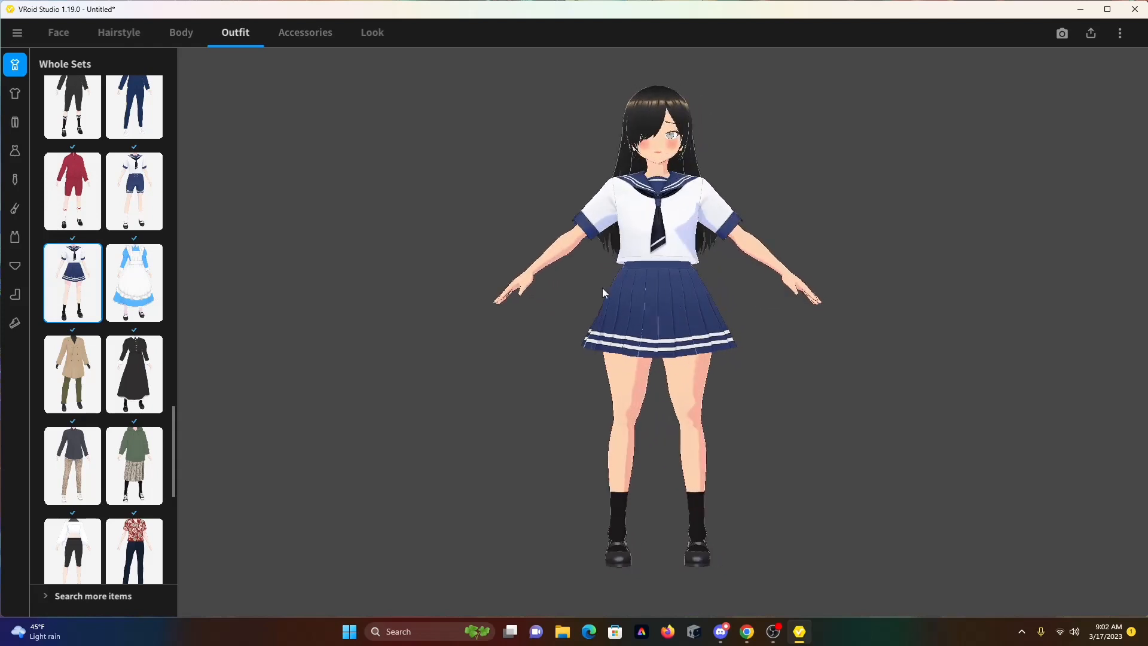
Narrow the sailor top's waist by setting Waist Narrowness (Belted) to 100.000 and Waist Narrowness (Broad Sash) to 16.300
click(16, 95)
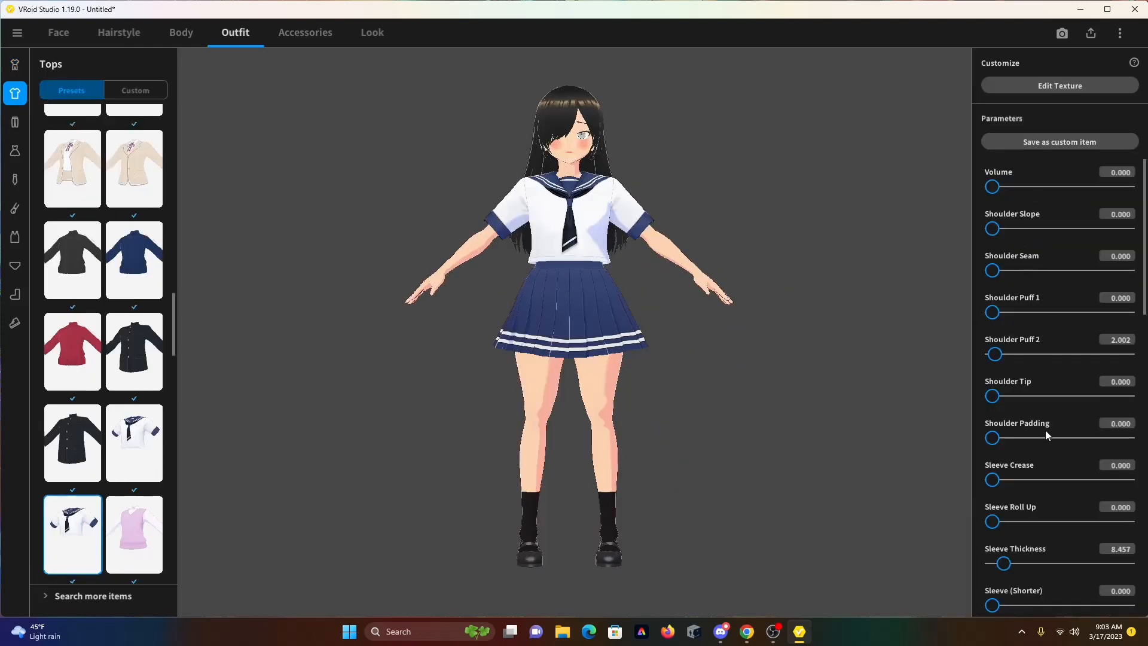
scroll(1063, 487, down, 10)
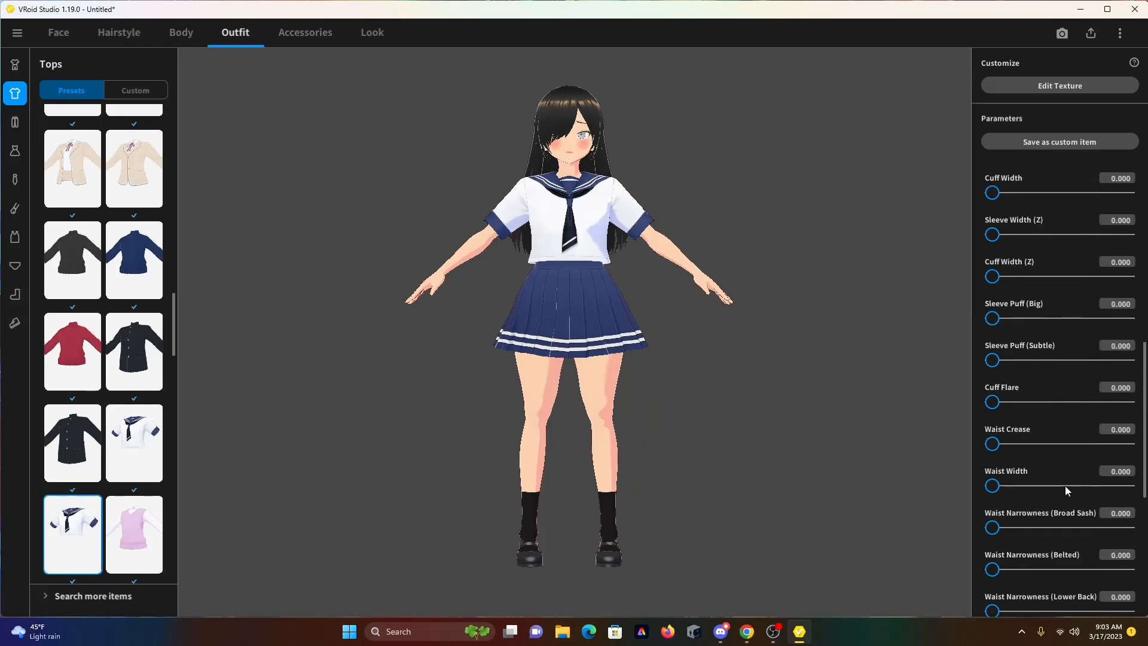
scroll(1065, 485, down, 2)
drag(994, 418, 924, 393)
drag(990, 375, 962, 372)
right_drag(580, 307, 553, 282)
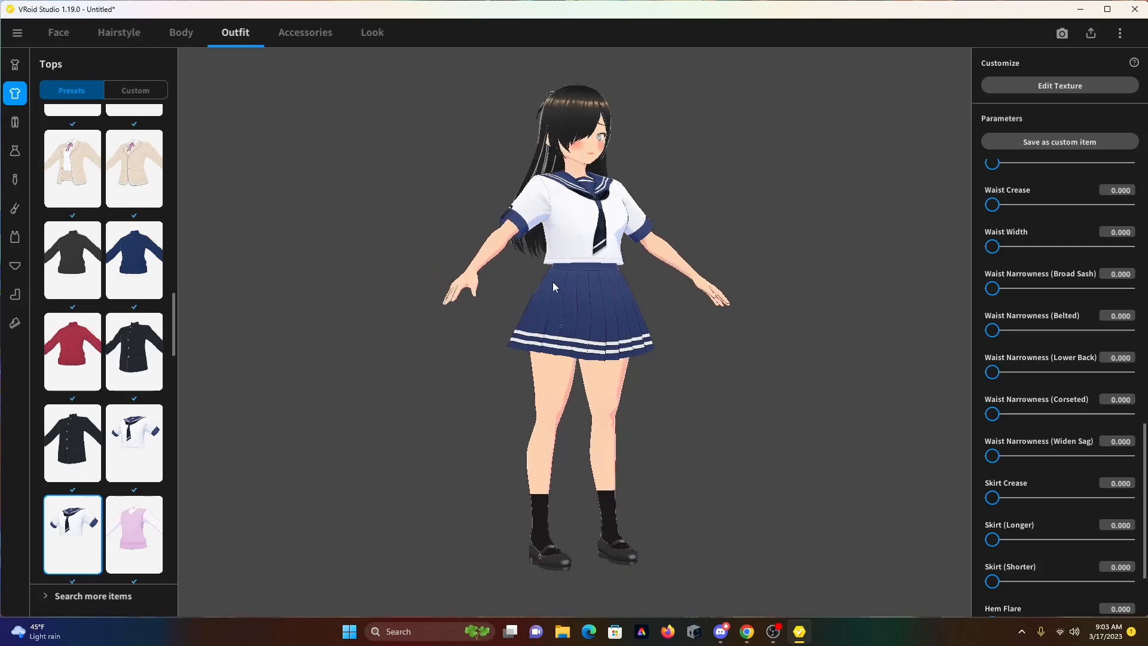
drag(992, 329, 1144, 336)
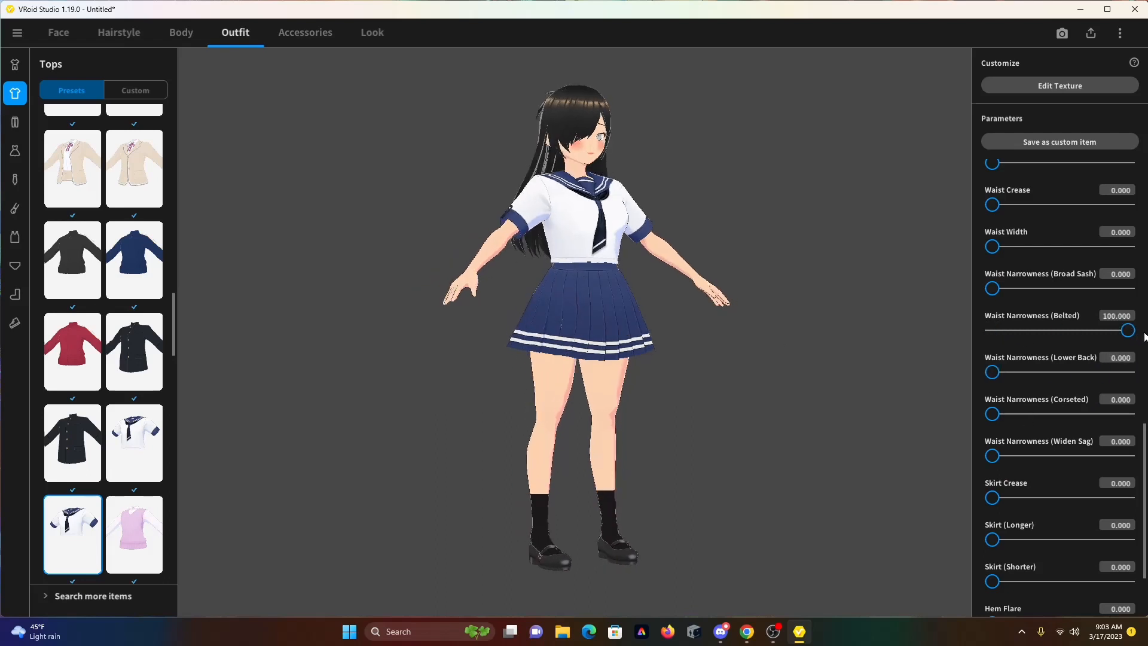
mouse_move(992, 298)
mouse_down()
mouse_move(1071, 293)
mouse_move(1011, 297)
mouse_up()
right_drag(788, 348, 878, 351)
right_drag(559, 298, 662, 286)
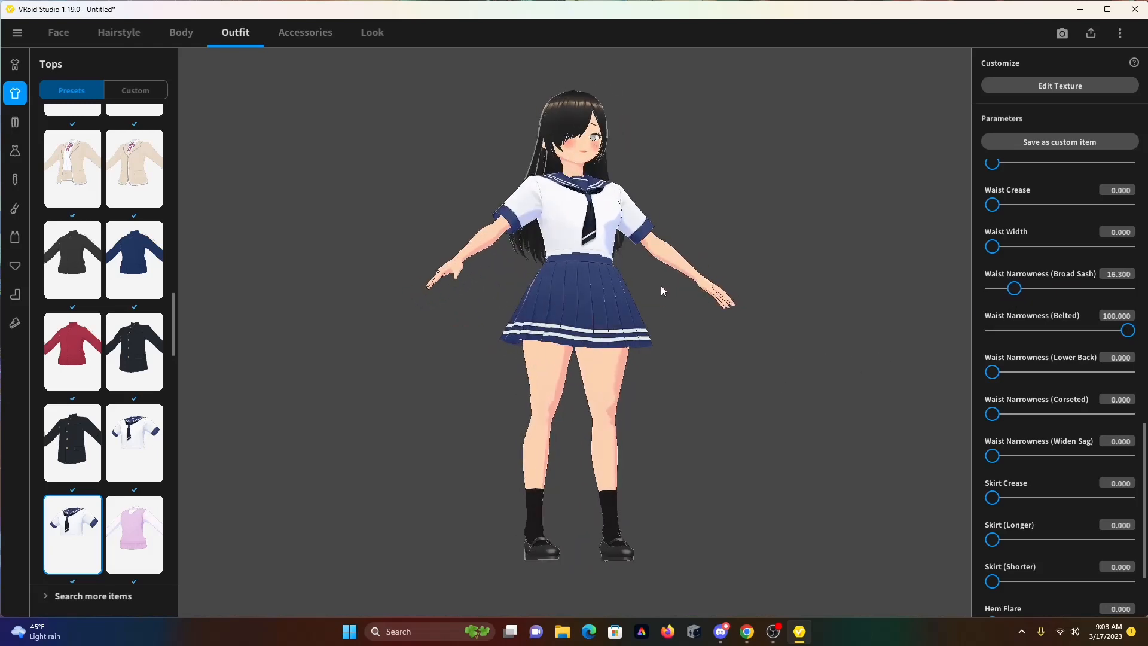
Set the pleated skirt's Skirt (Tighter) and Skirt (Longer) parameters both to 100.000, checking the fit from behind
click(15, 122)
right_drag(555, 322, 492, 341)
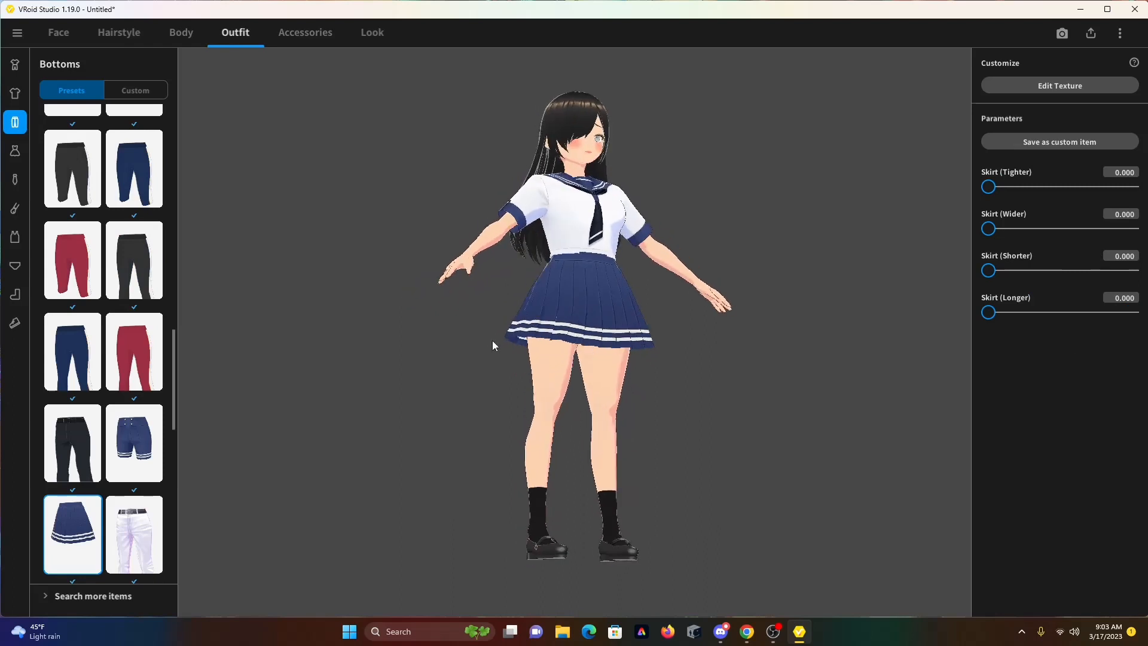
drag(995, 189, 1132, 187)
drag(990, 230, 876, 240)
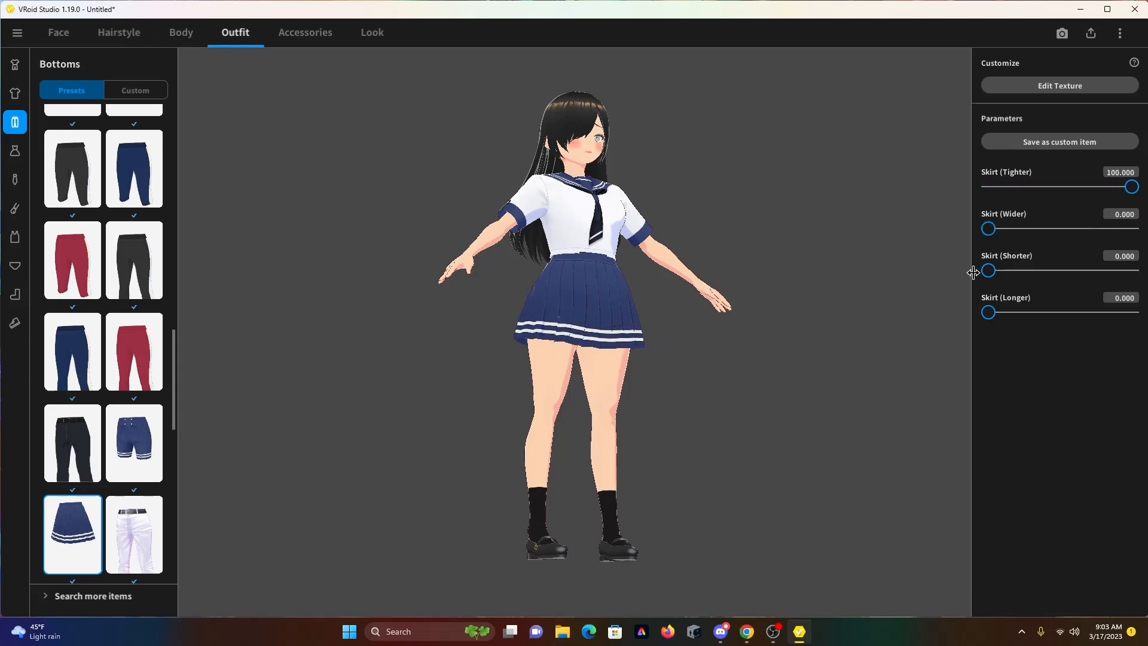
mouse_move(990, 272)
mouse_down()
mouse_move(1107, 262)
mouse_move(984, 270)
mouse_up()
drag(988, 312, 1140, 311)
drag(821, 372, 521, 313)
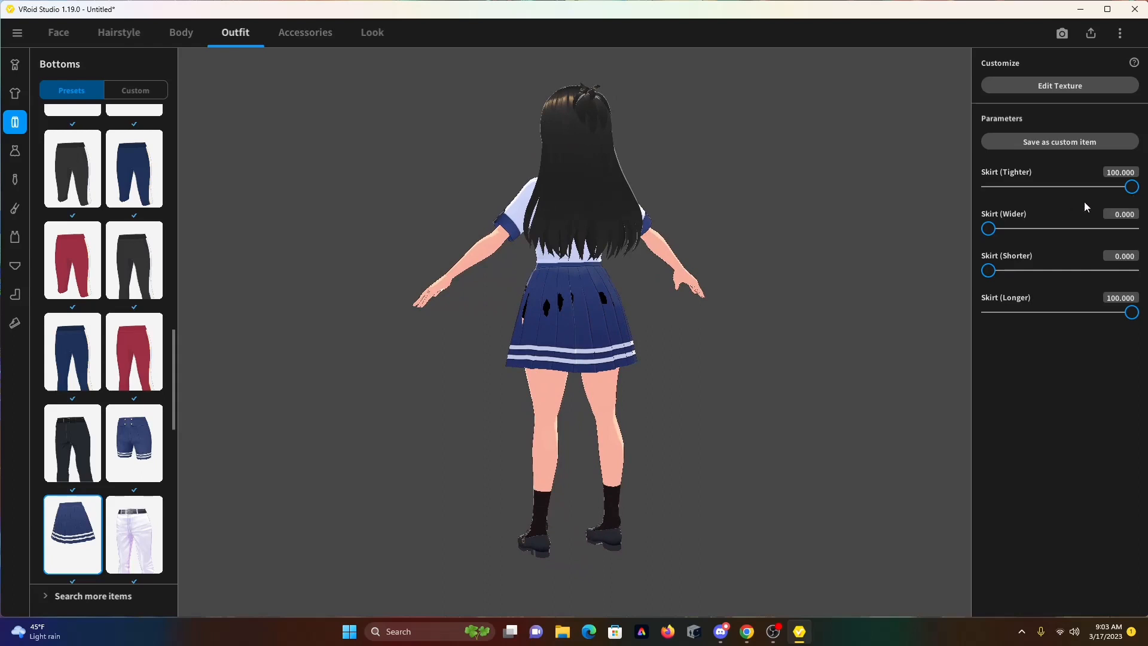
Refit the pleated skirt by setting Skirt (Tighter) to 28.750, Skirt (Shorter) to 23.750 and Skirt (Longer) to 58.333
drag(1126, 189, 973, 194)
drag(748, 267, 845, 264)
drag(1130, 312, 1070, 315)
drag(988, 270, 1023, 273)
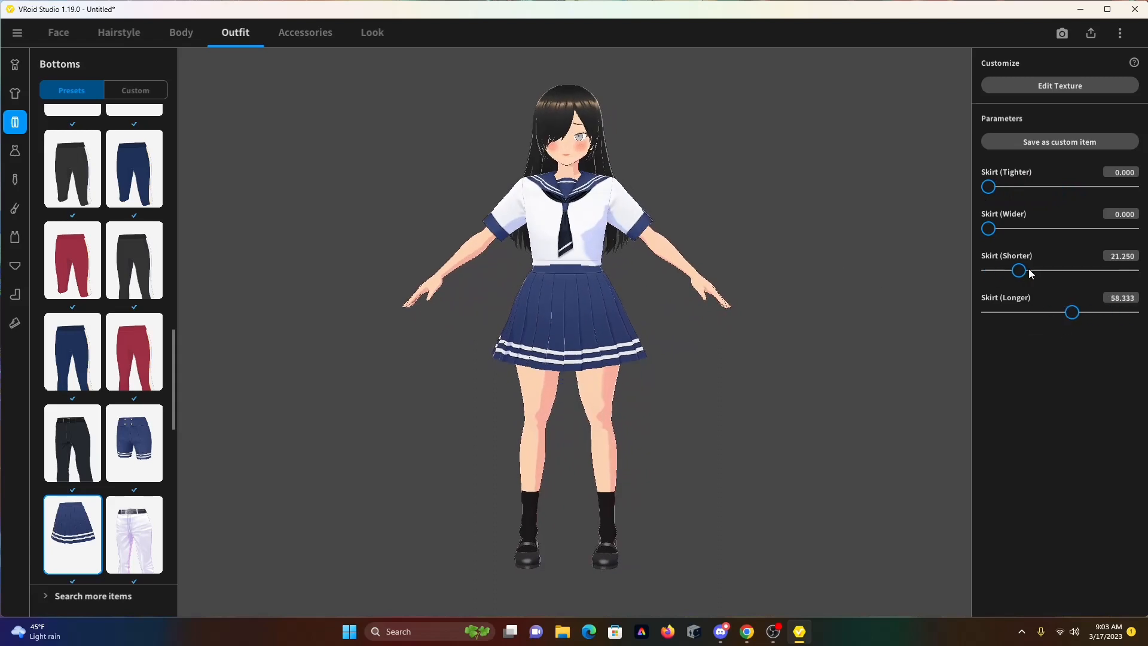
drag(988, 186, 1030, 188)
drag(867, 266, 412, 333)
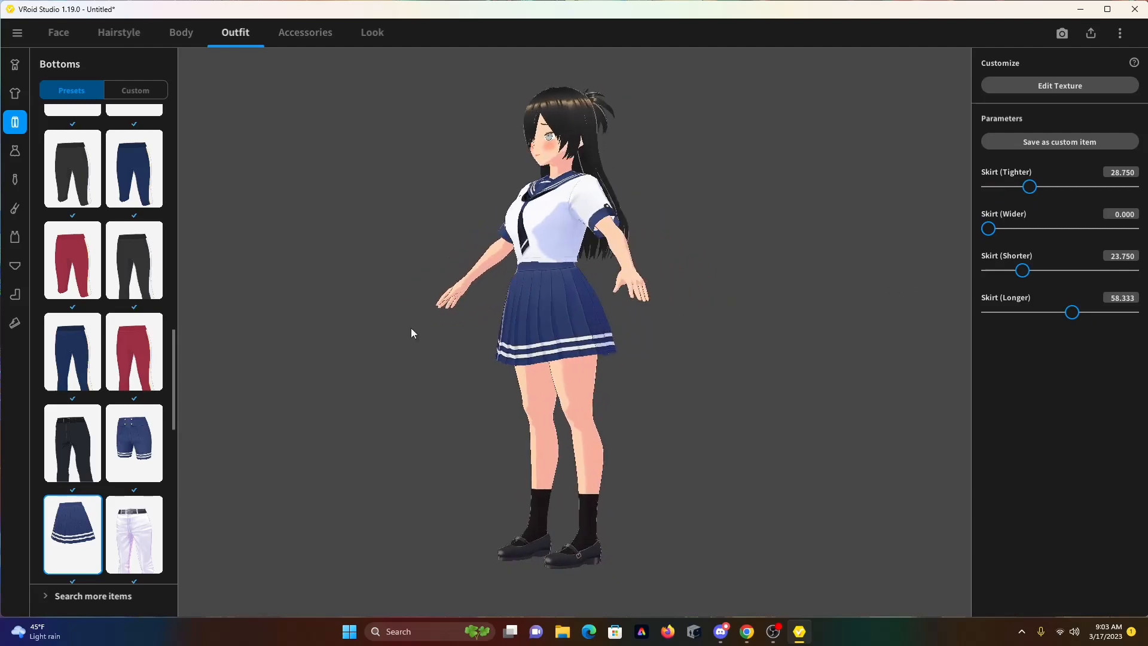
Try the black button-up long-sleeved jacket preset as the character's top and look through its fit parameters
click(15, 158)
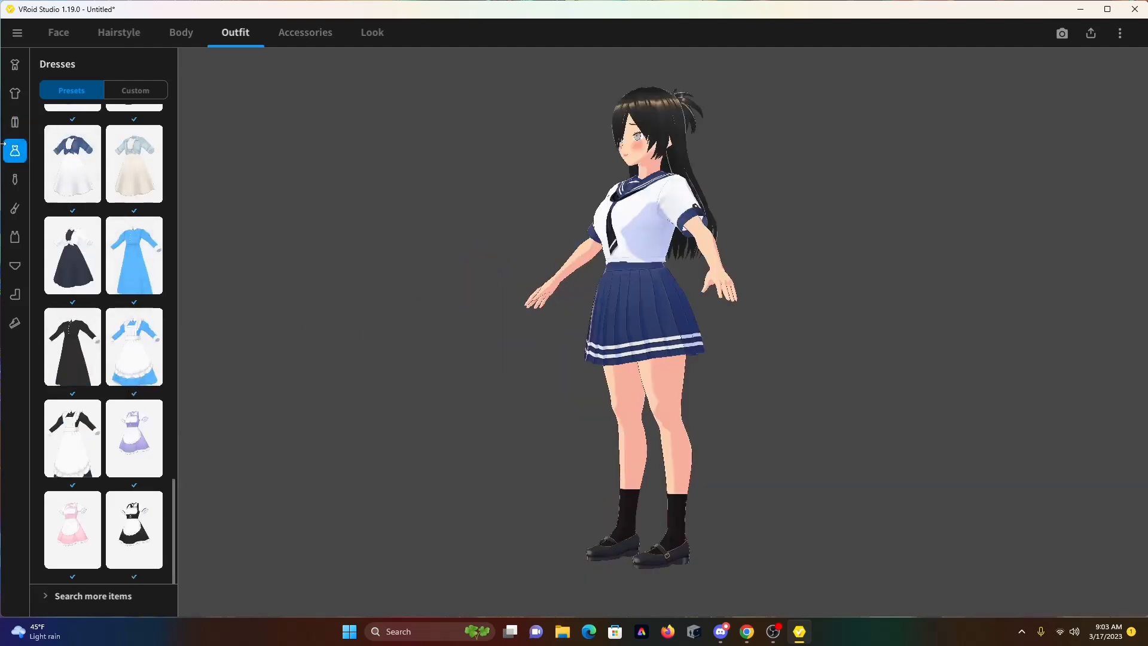
click(15, 93)
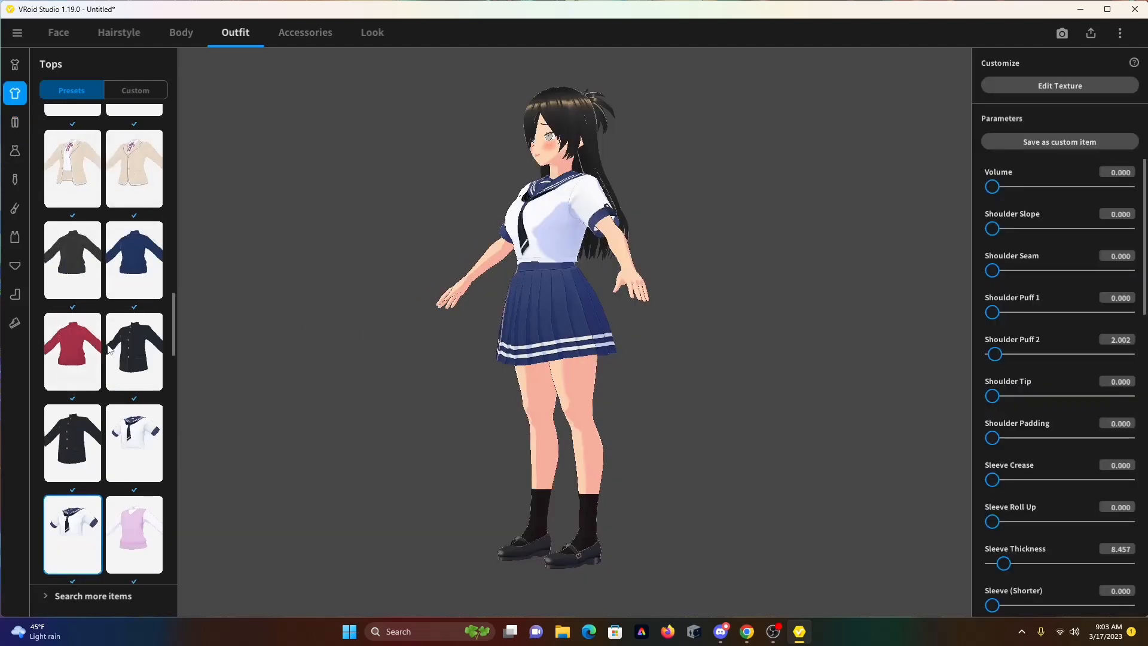
scroll(89, 383, down, 2)
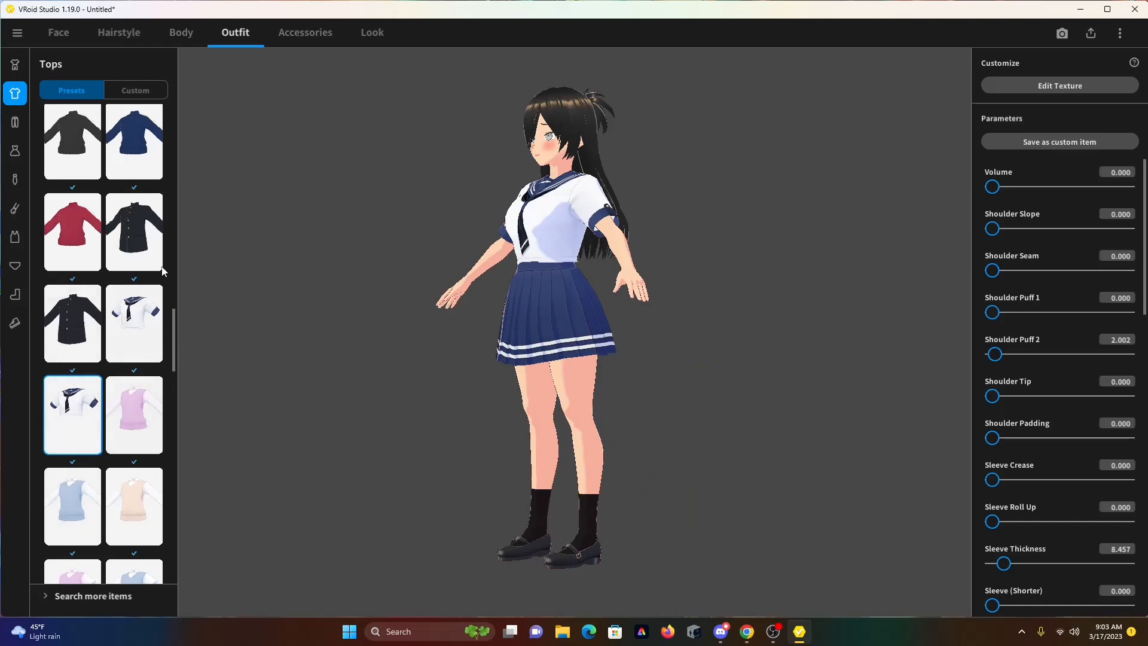
click(135, 269)
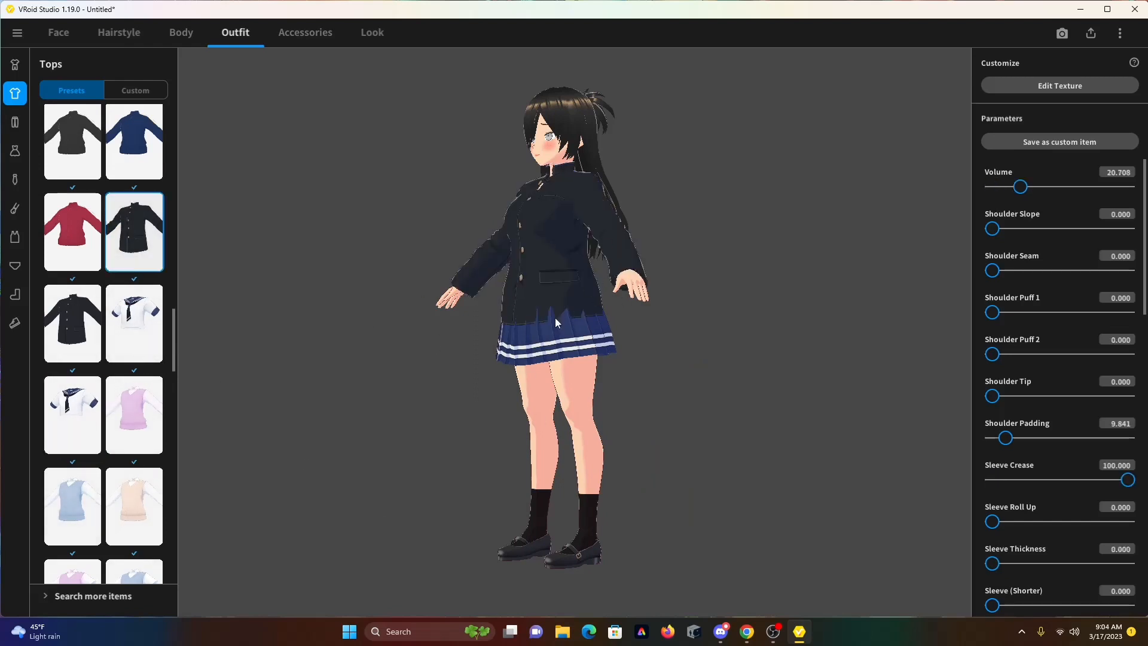
drag(499, 364, 553, 348)
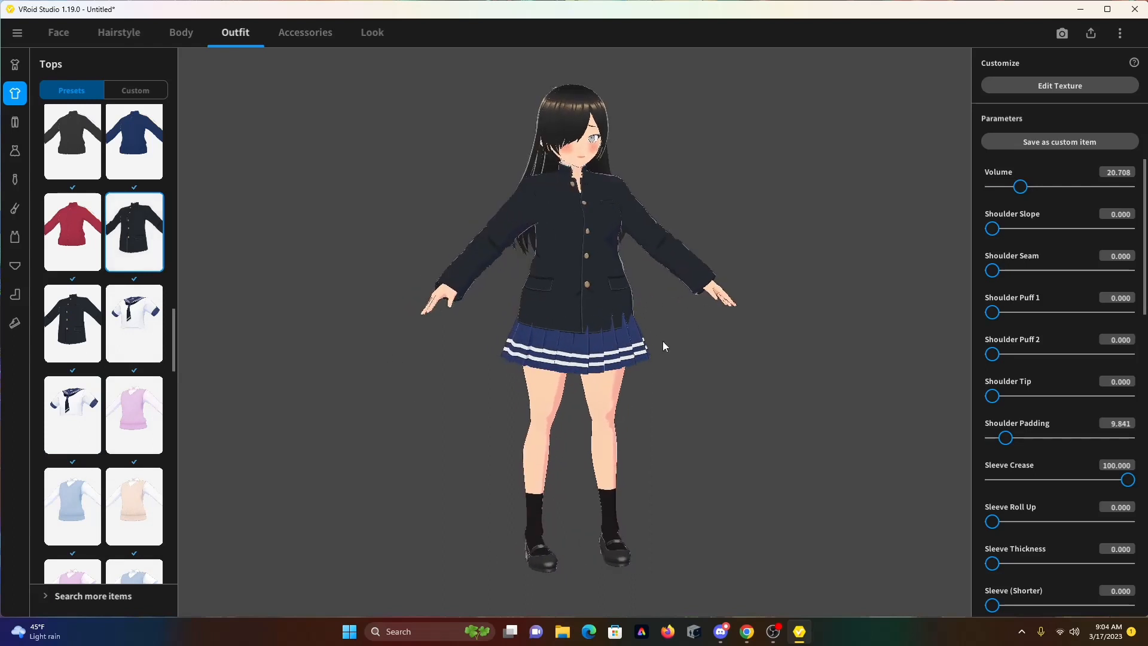
drag(661, 345, 356, 419)
scroll(1028, 422, down, 6)
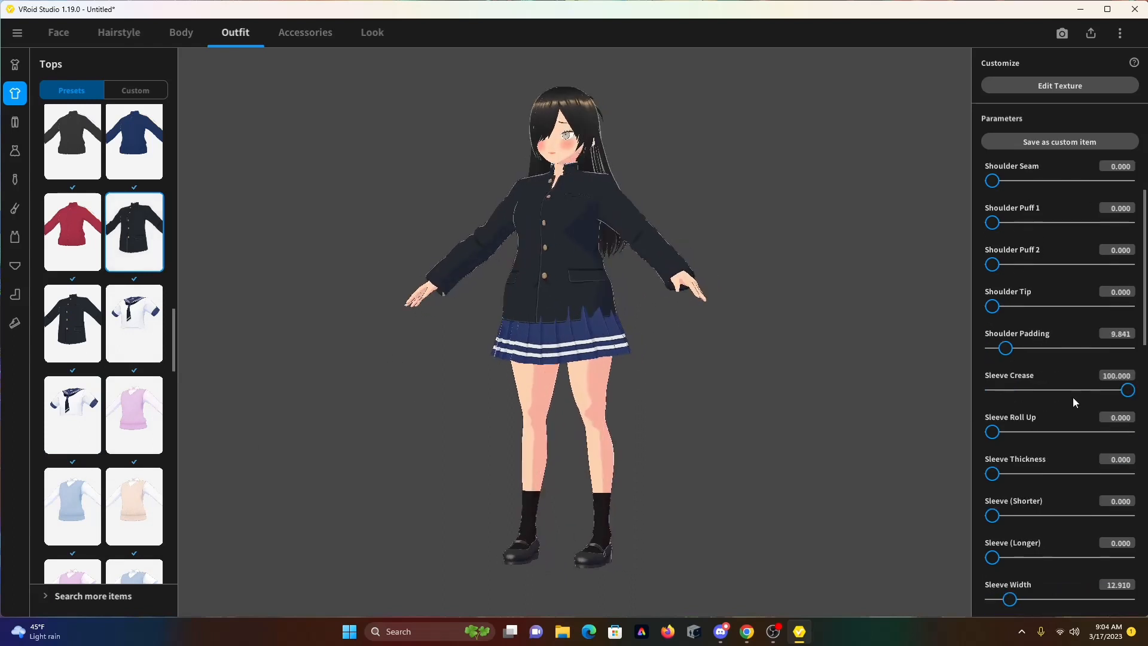
scroll(1038, 430, down, 2)
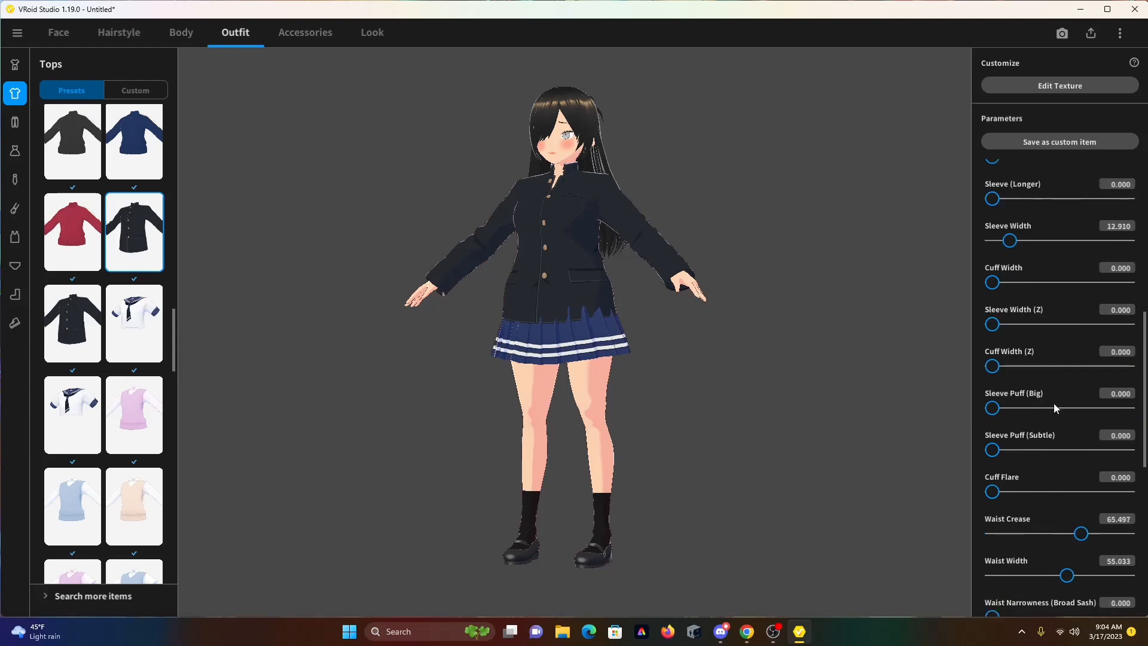
scroll(1058, 392, down, 2)
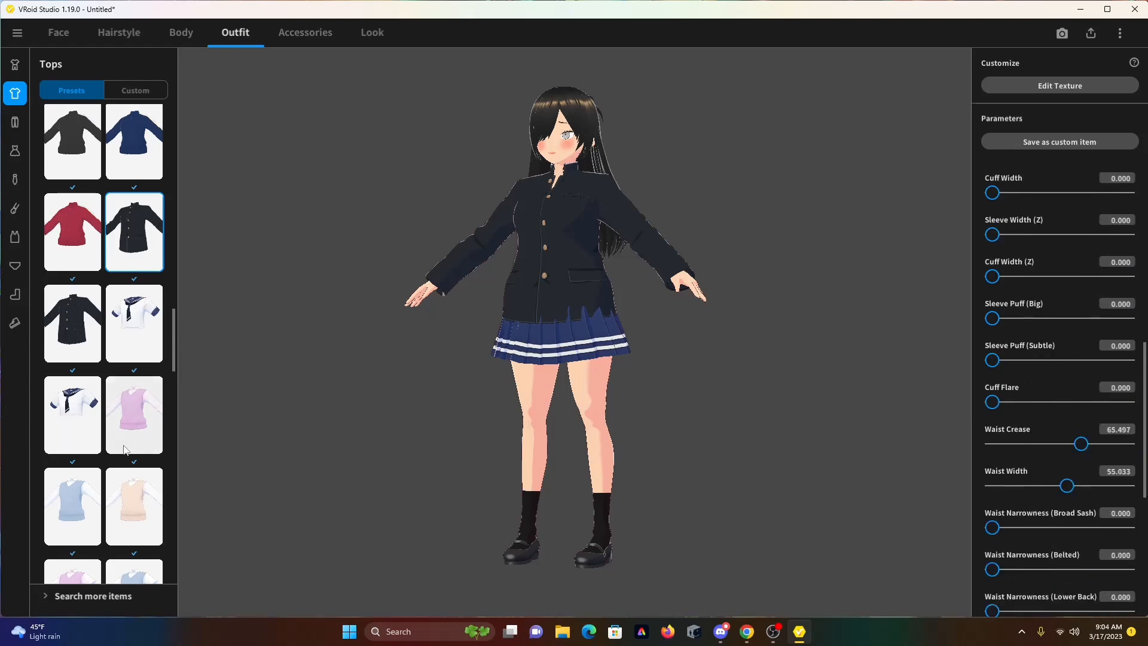
Try the black sleeveless high-neck top preset on the character and check it from the side and front
scroll(143, 455, down, 5)
scroll(100, 499, down, 1)
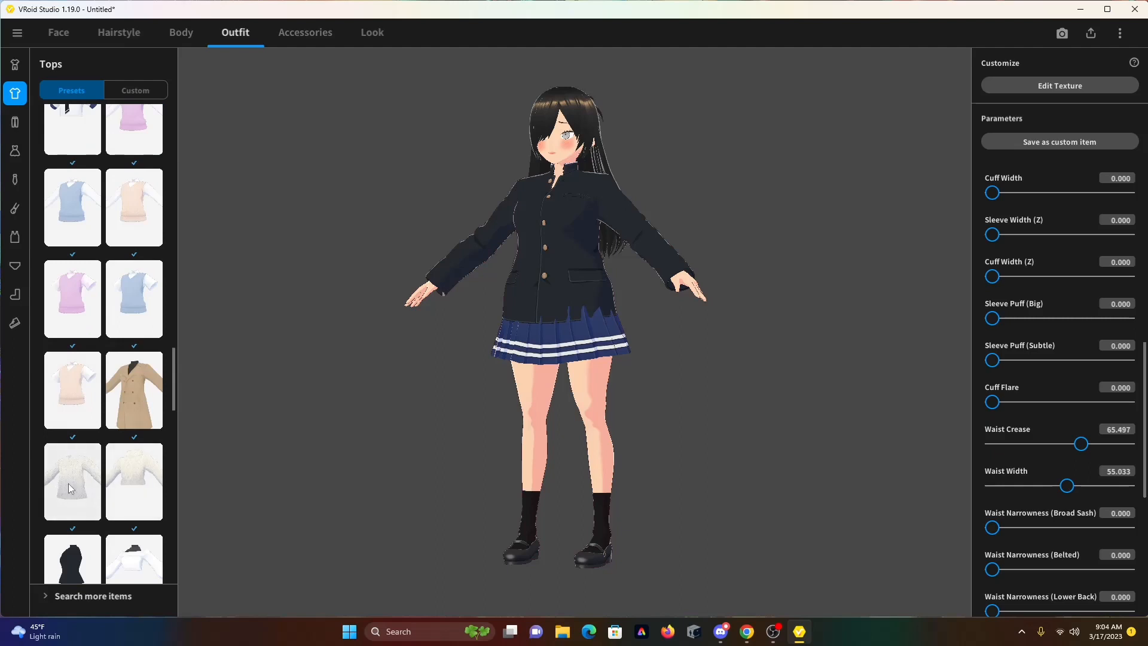
scroll(137, 549, down, 4)
click(72, 453)
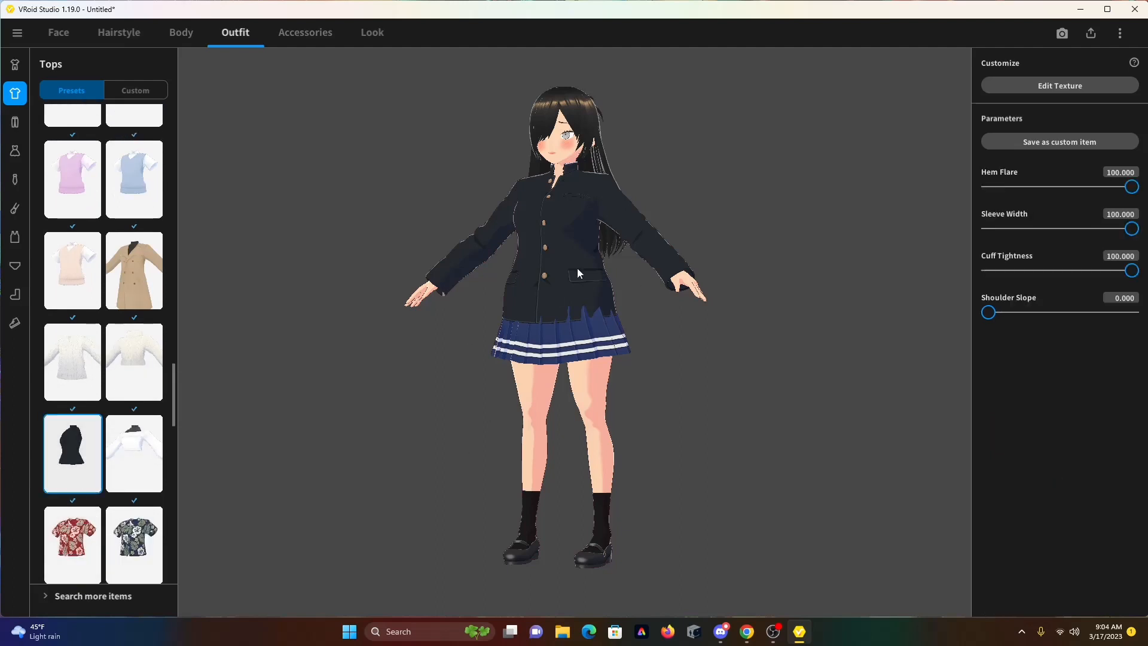
drag(693, 257, 558, 301)
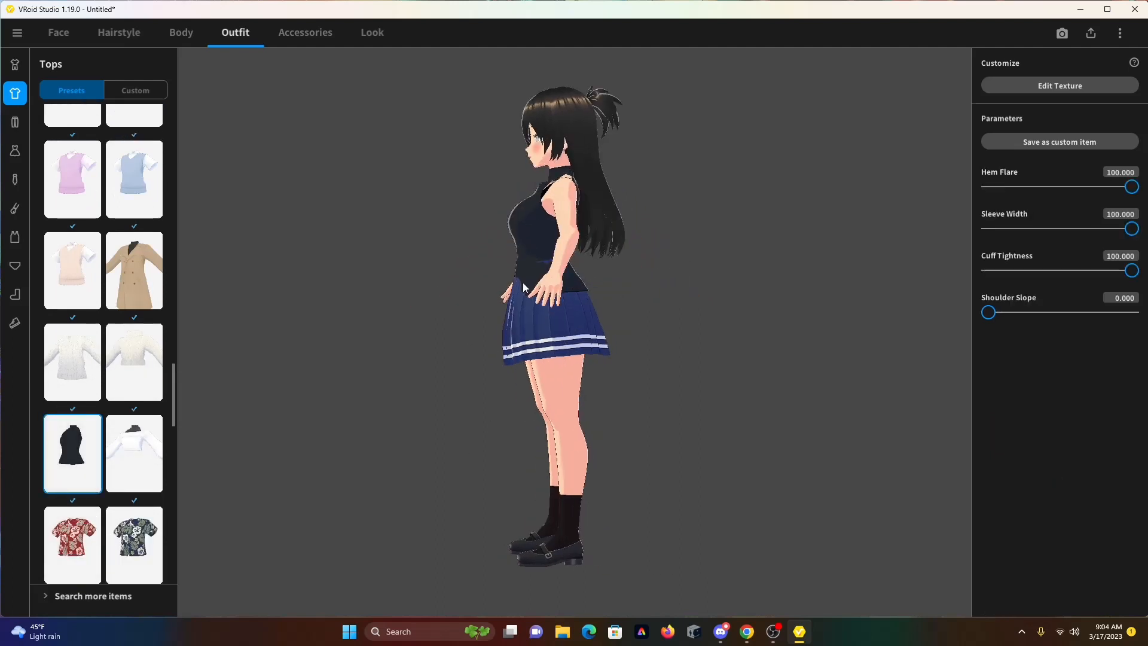
right_drag(558, 299, 607, 312)
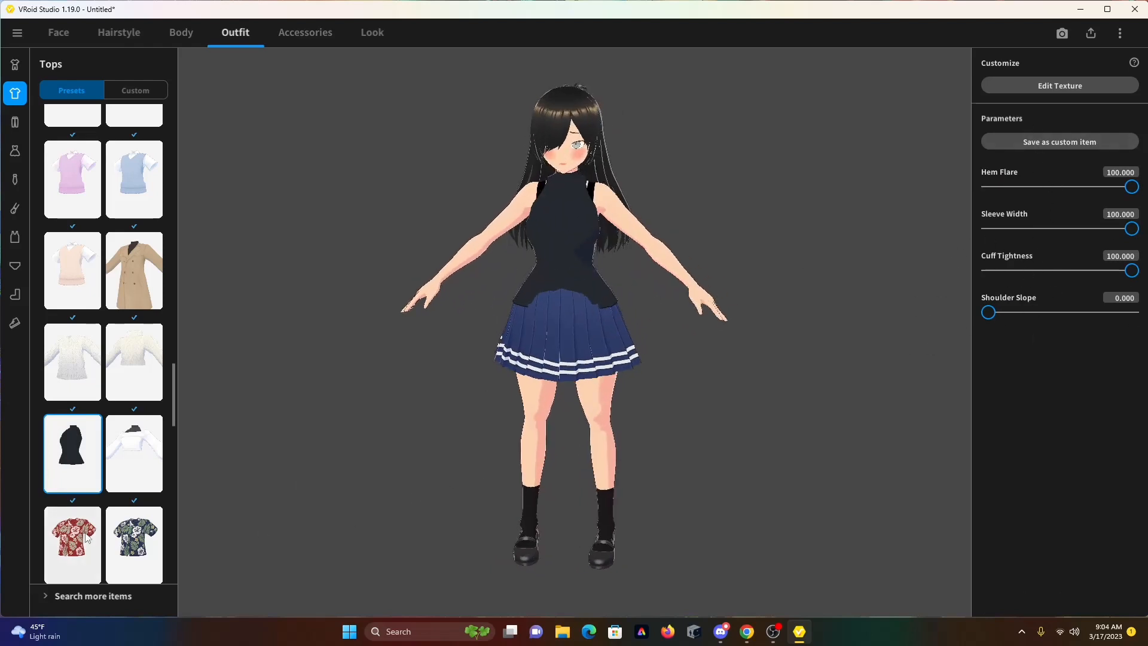
Try the plain white T-shirt and the plain black T-shirt presets as the character's top
scroll(72, 562, down, 8)
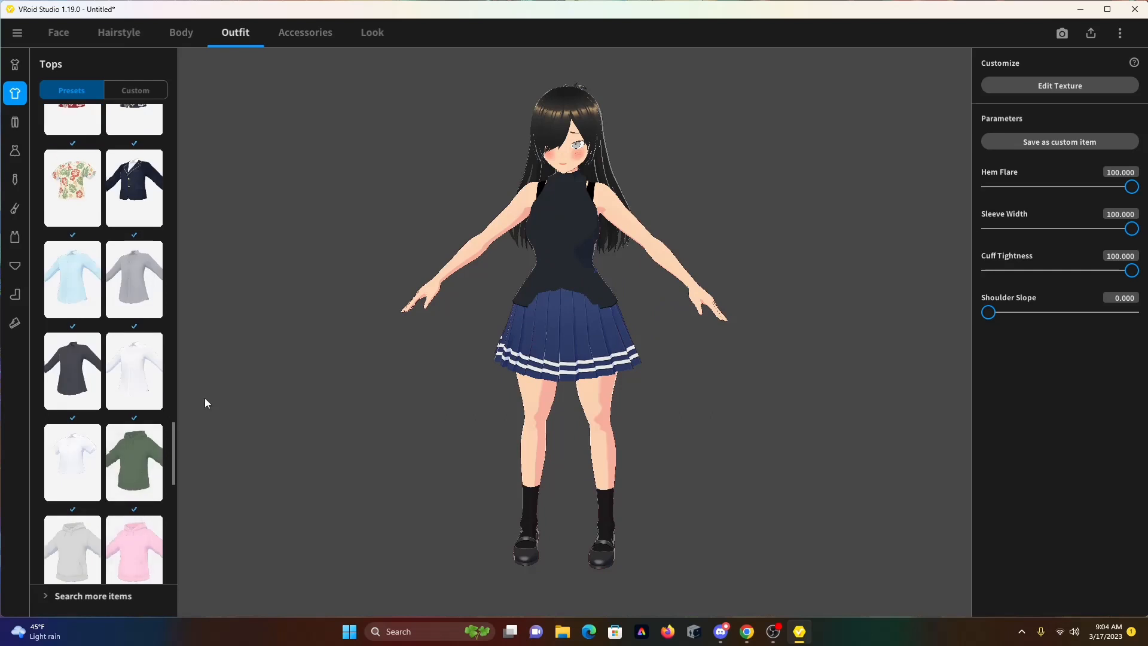
scroll(165, 501, down, 4)
drag(175, 494, 222, 316)
drag(231, 374, 235, 544)
click(96, 541)
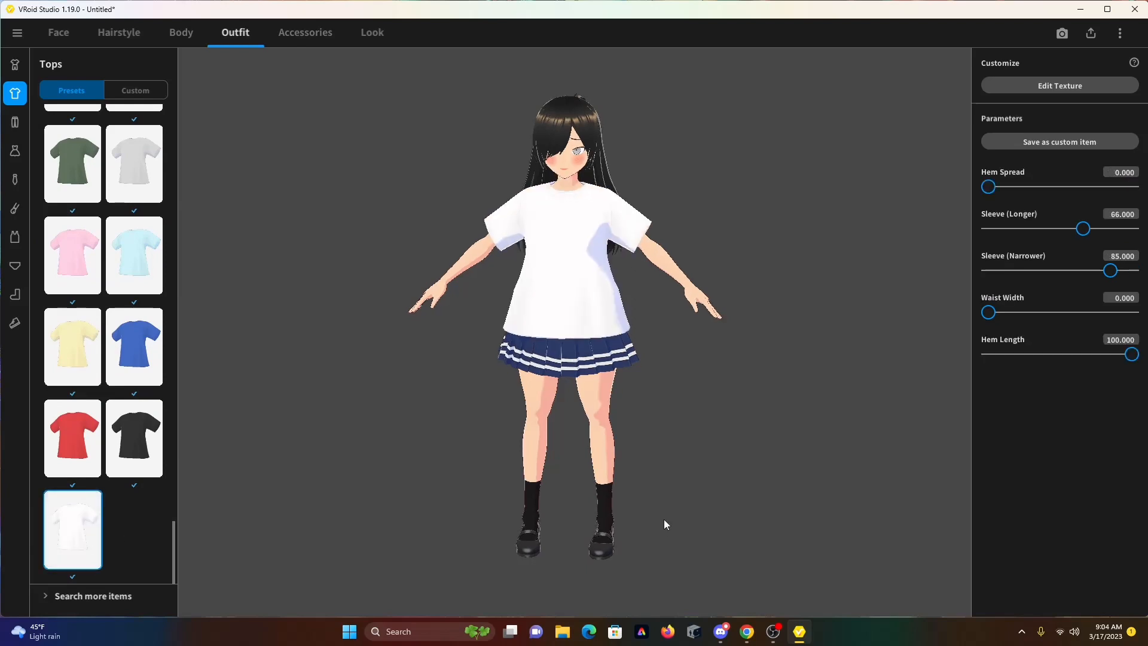
click(146, 435)
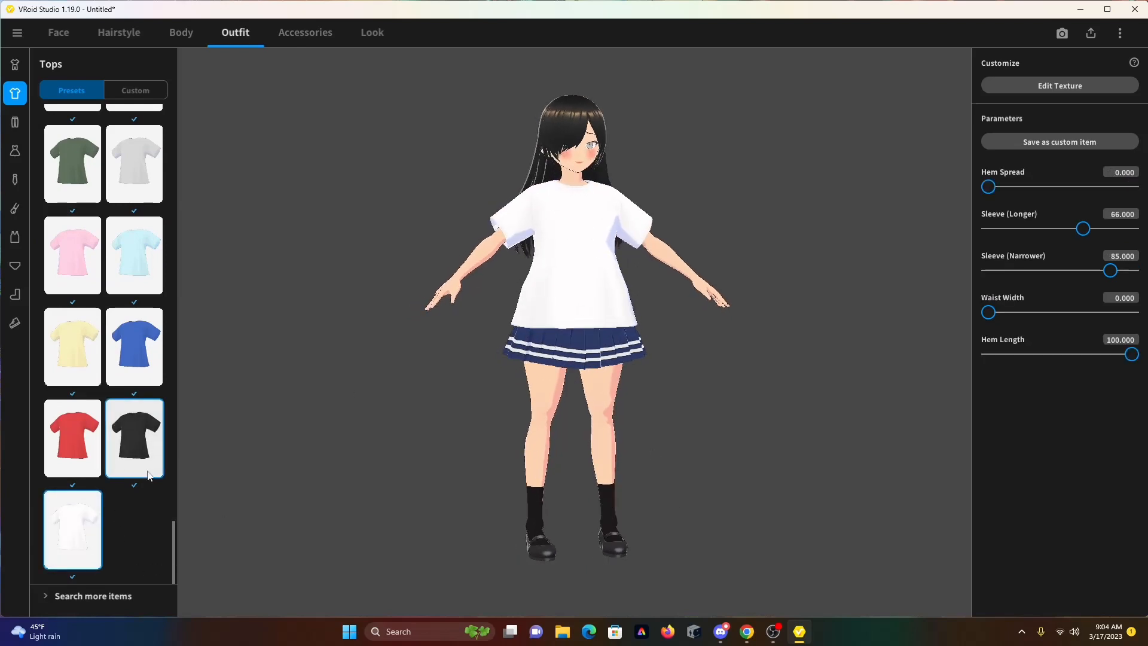
drag(718, 371, 175, 315)
scroll(77, 302, up, 5)
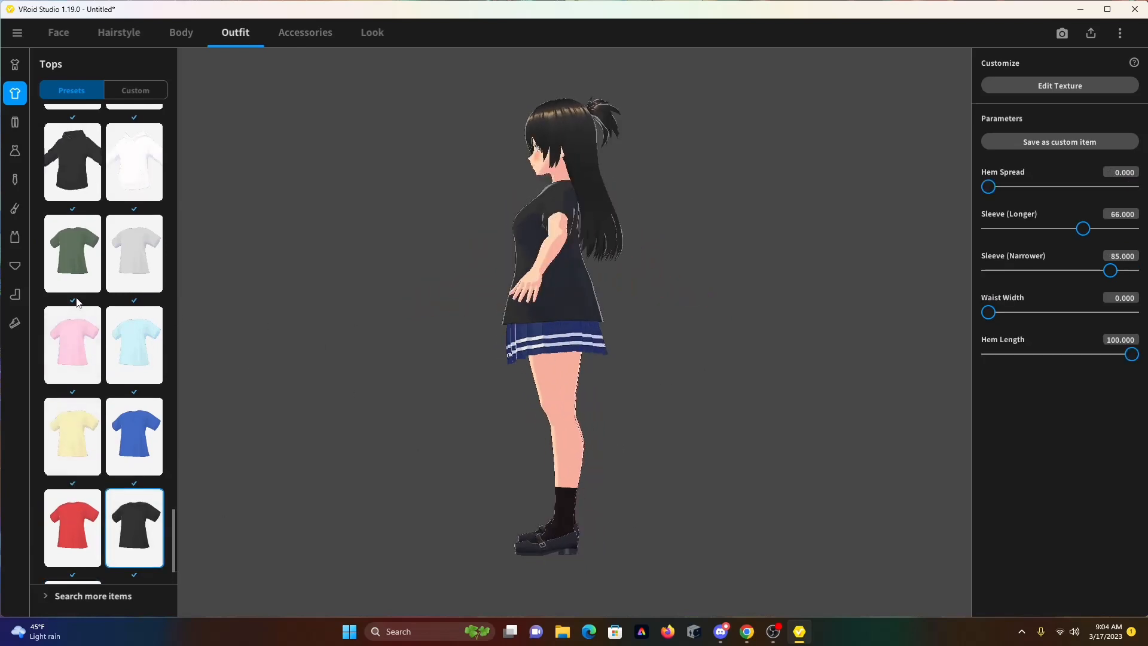
Dress the character in the custom white short-sleeved shirt with the blue striped tie and chest emblem
click(123, 89)
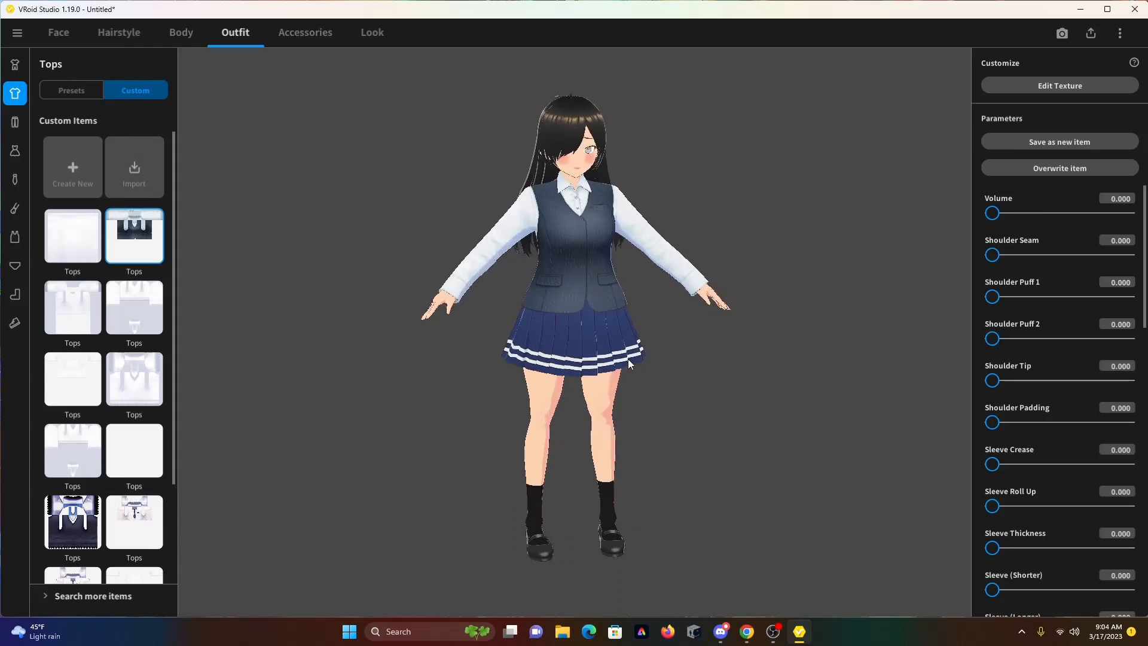
scroll(90, 478, down, 3)
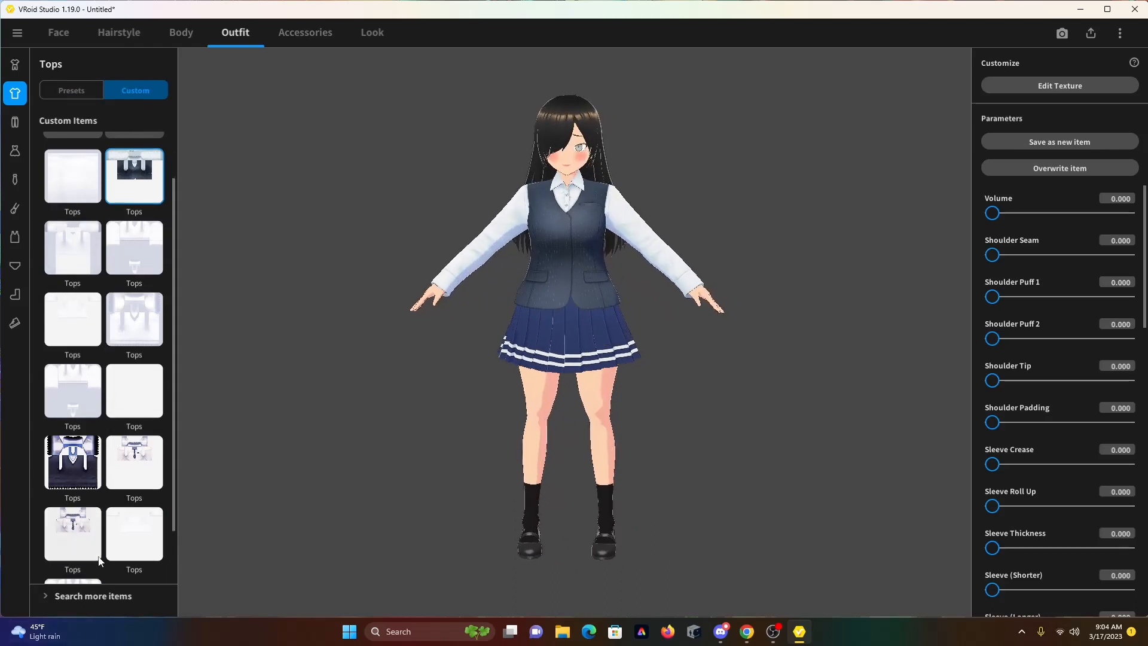
click(73, 474)
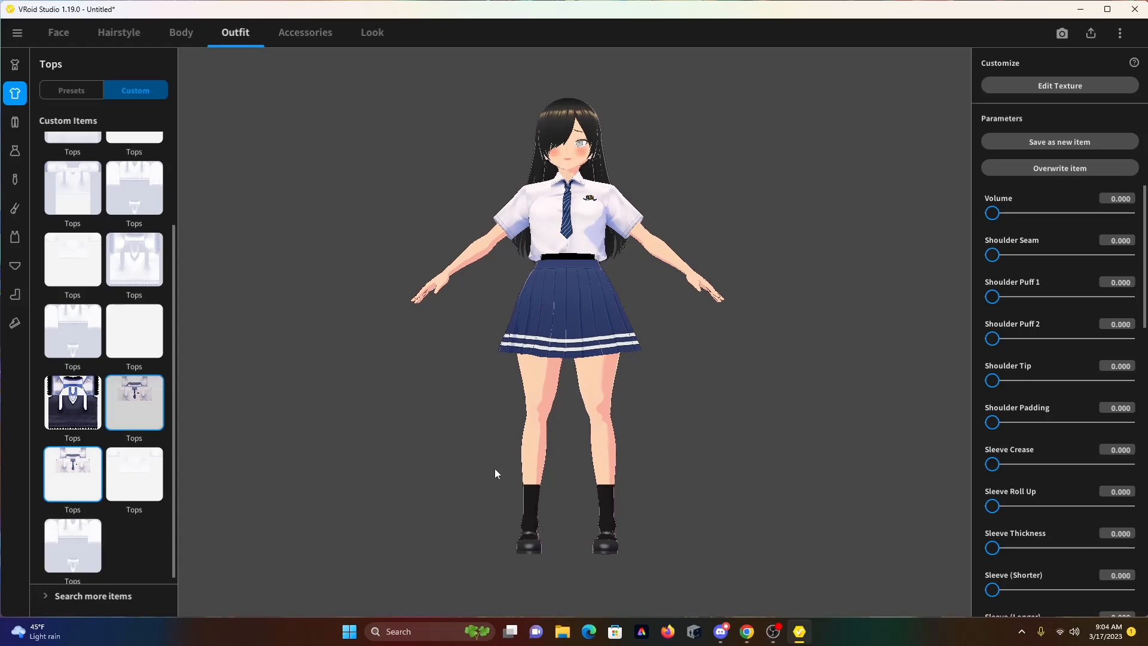
right_drag(508, 464, 573, 256)
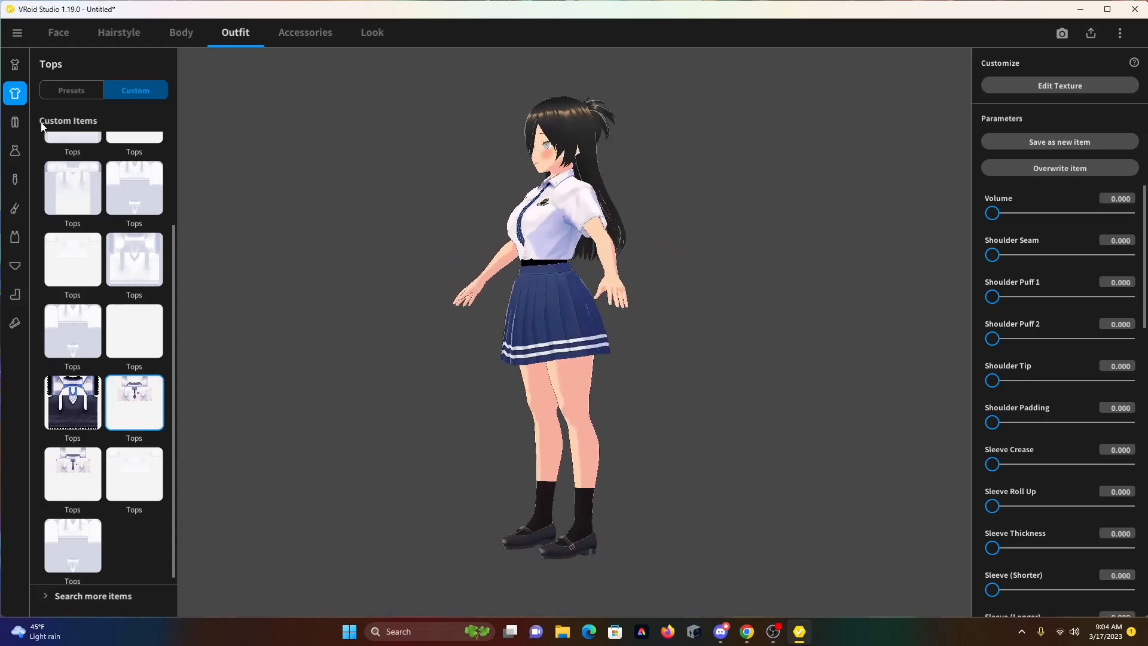
Replace the black tank-style inner top with the first strapless bandeau preset
click(15, 237)
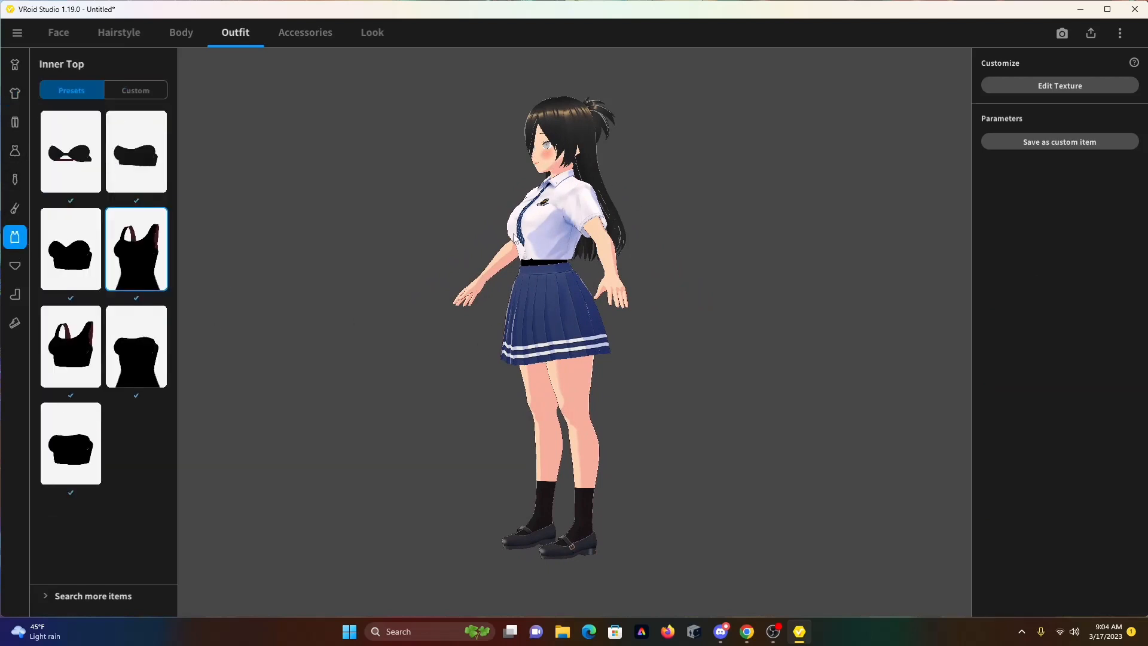
click(71, 156)
right_drag(299, 443, 418, 430)
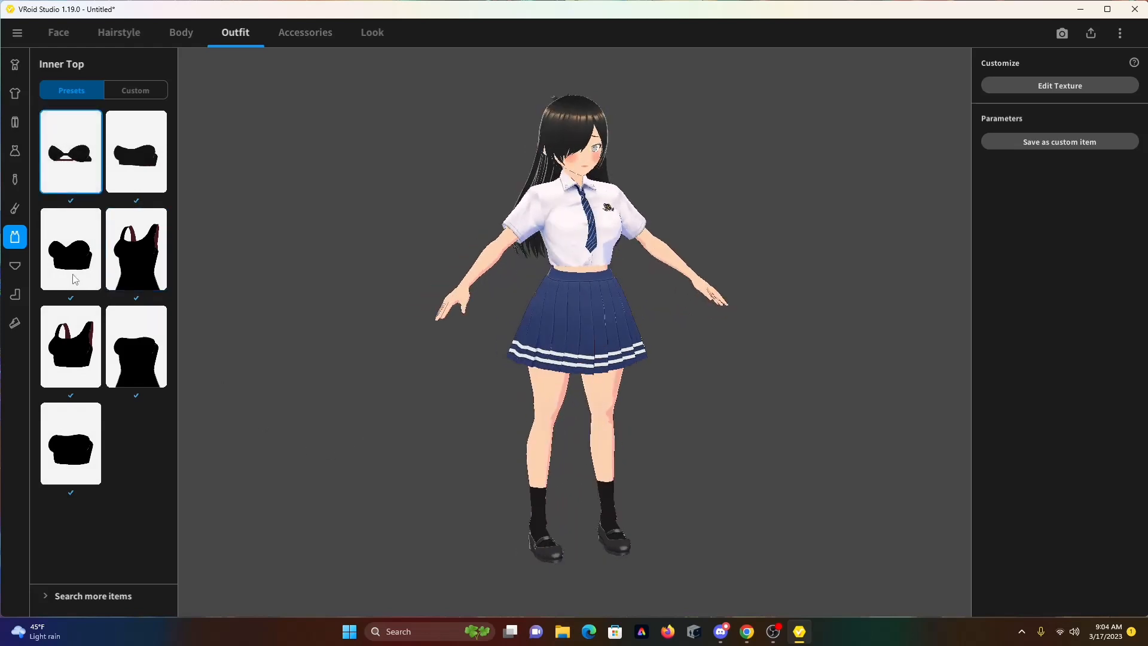
Apply the custom inner top with the purple pattern and green bra texture, checking the outfit from the side and front
click(134, 91)
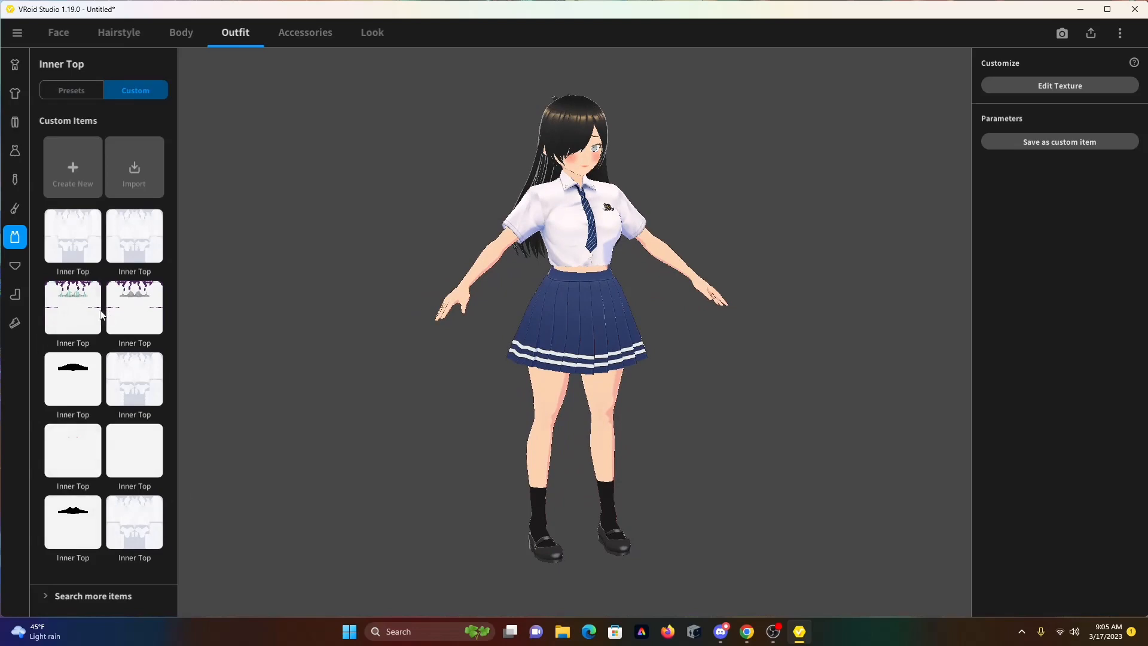
click(71, 319)
right_drag(636, 272, 497, 233)
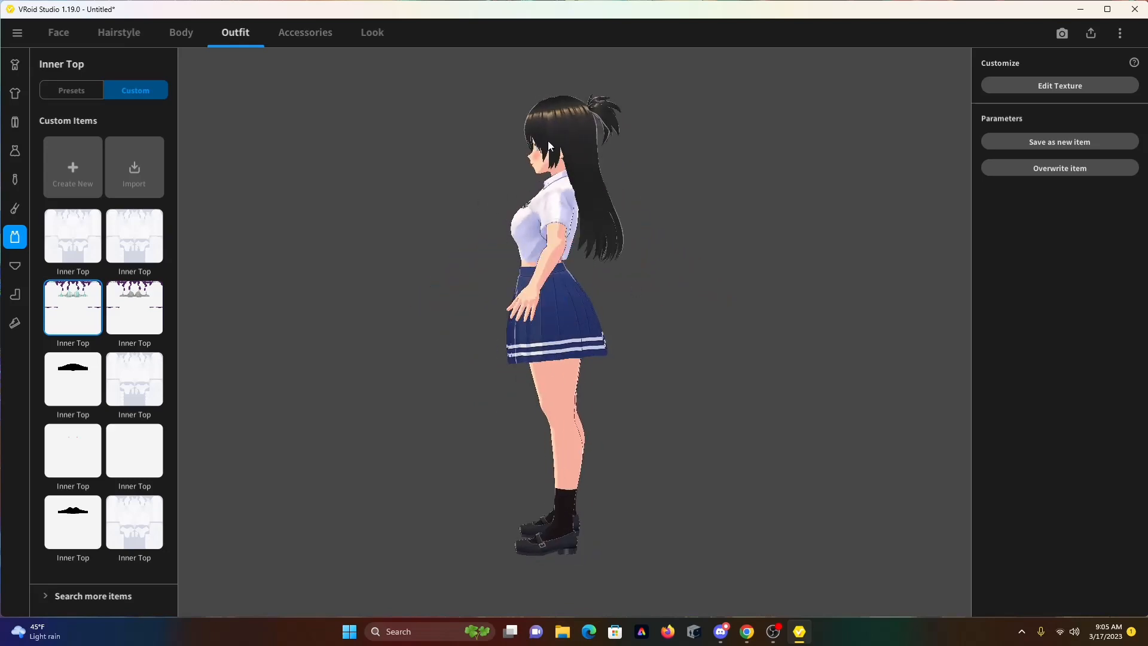
right_drag(638, 223, 618, 261)
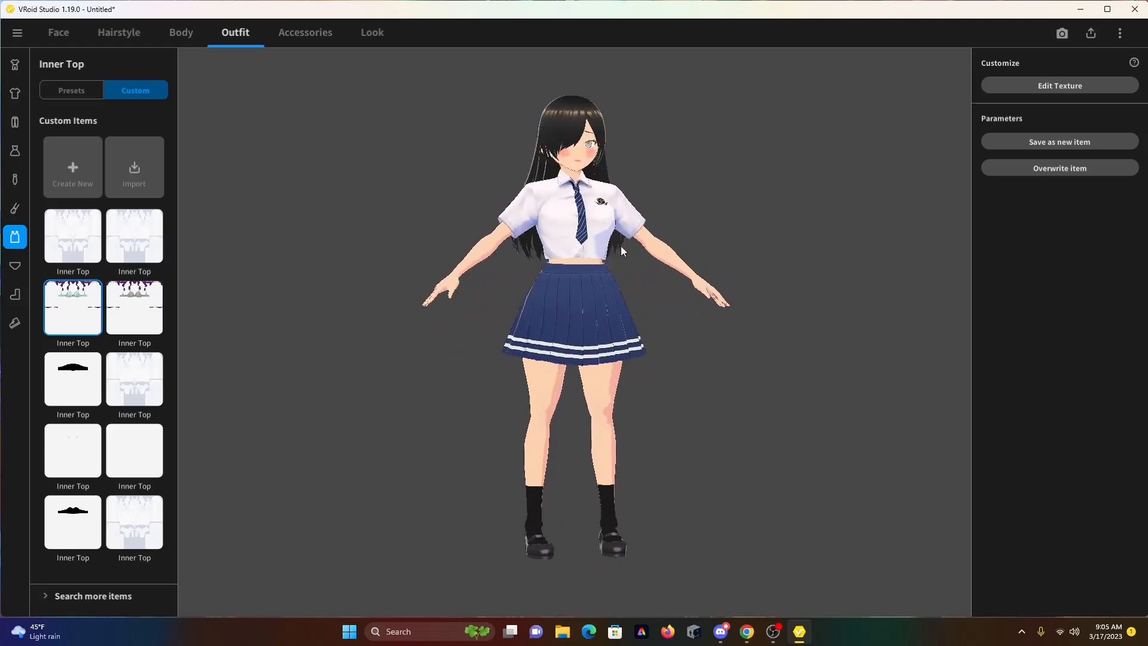
Apply the custom inner bottom item with the black and dark red texture, checking the outfit from several angles
right_drag(586, 225, 590, 268)
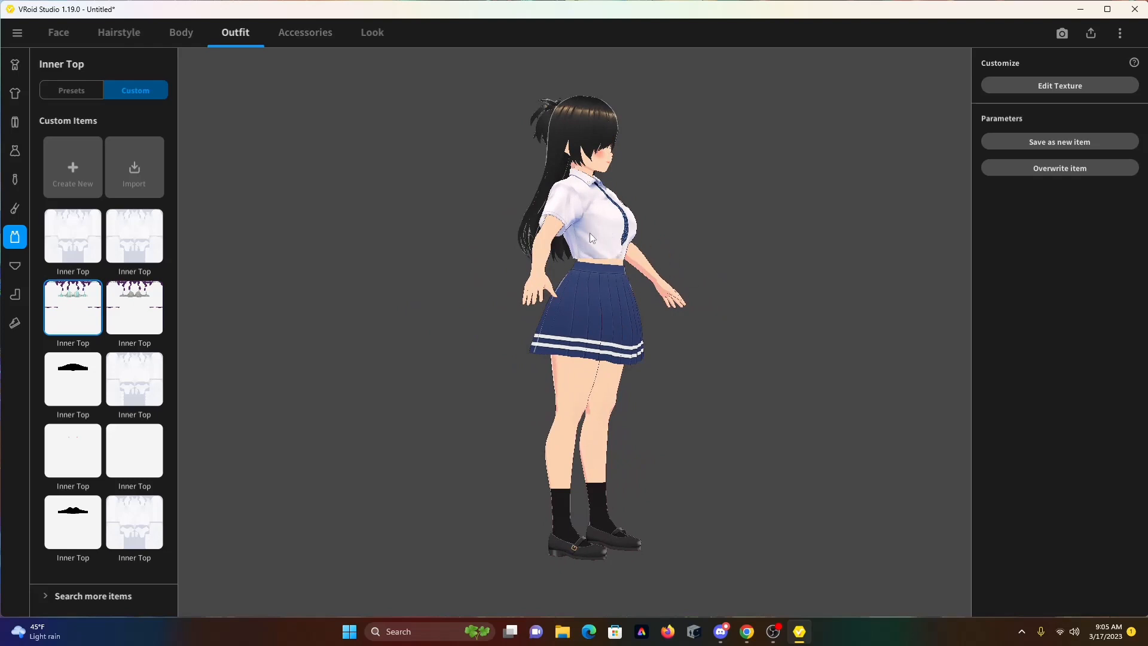
right_drag(637, 205, 553, 229)
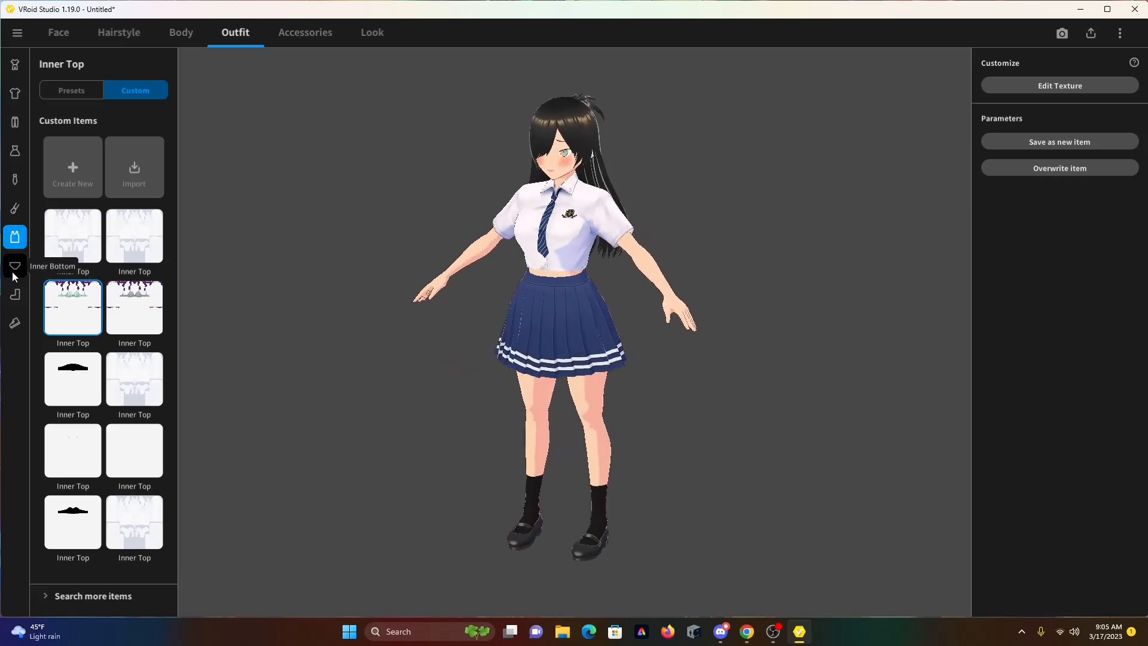
click(14, 270)
click(140, 95)
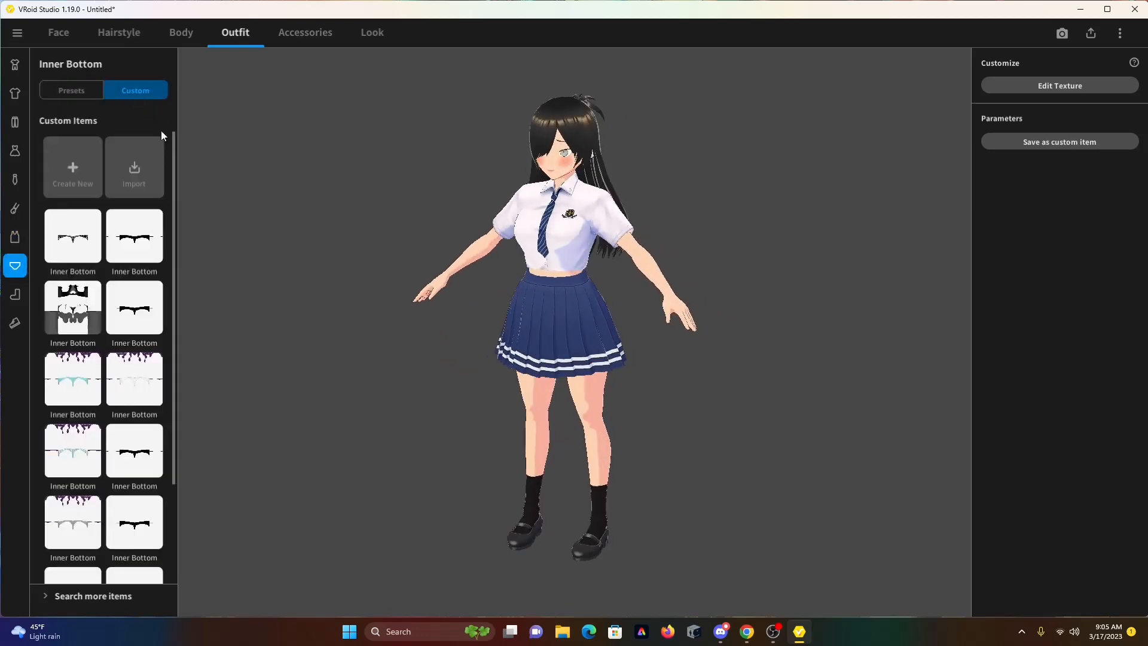
right_drag(678, 388, 479, 377)
right_drag(608, 412, 415, 415)
scroll(118, 509, down, 3)
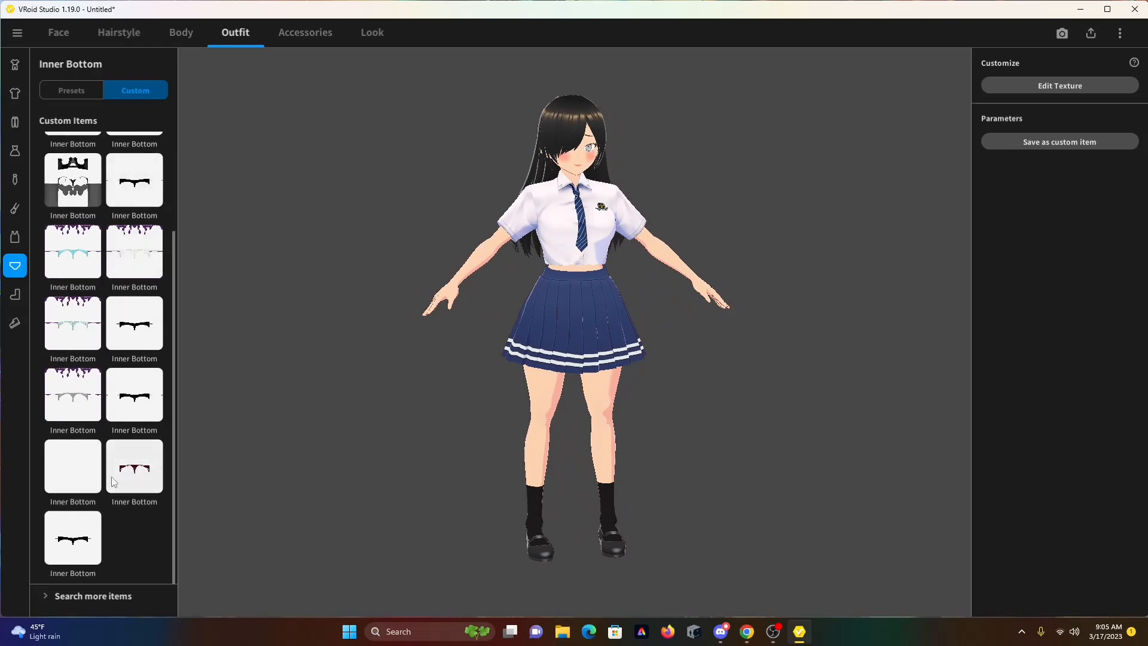
scroll(157, 434, up, 1)
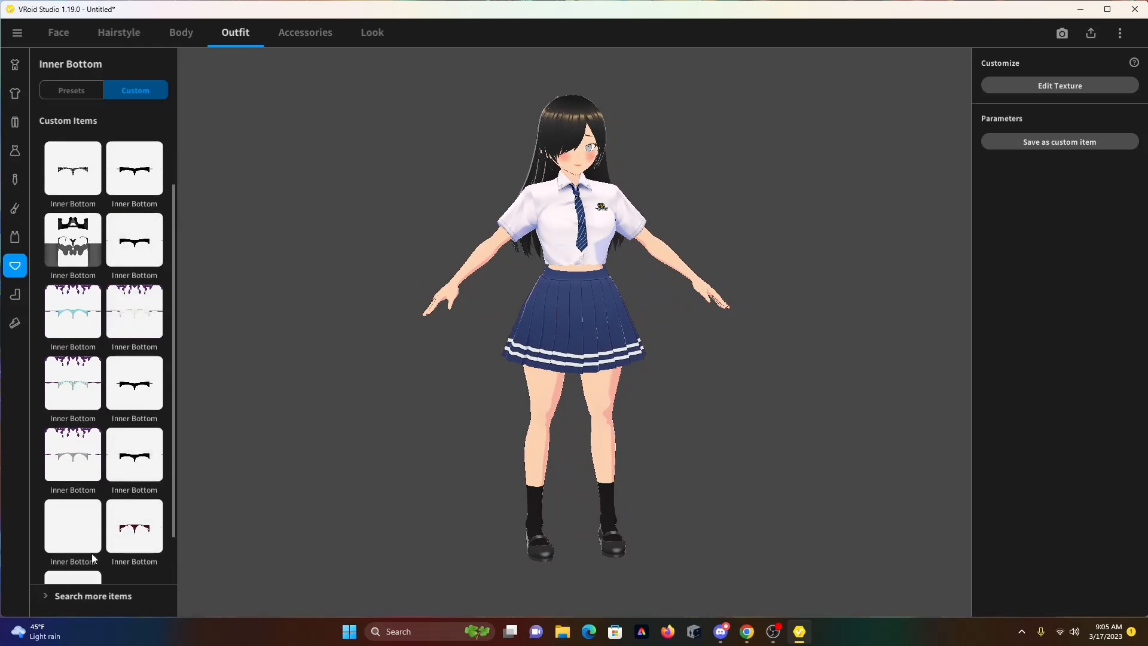
scroll(92, 574, down, 1)
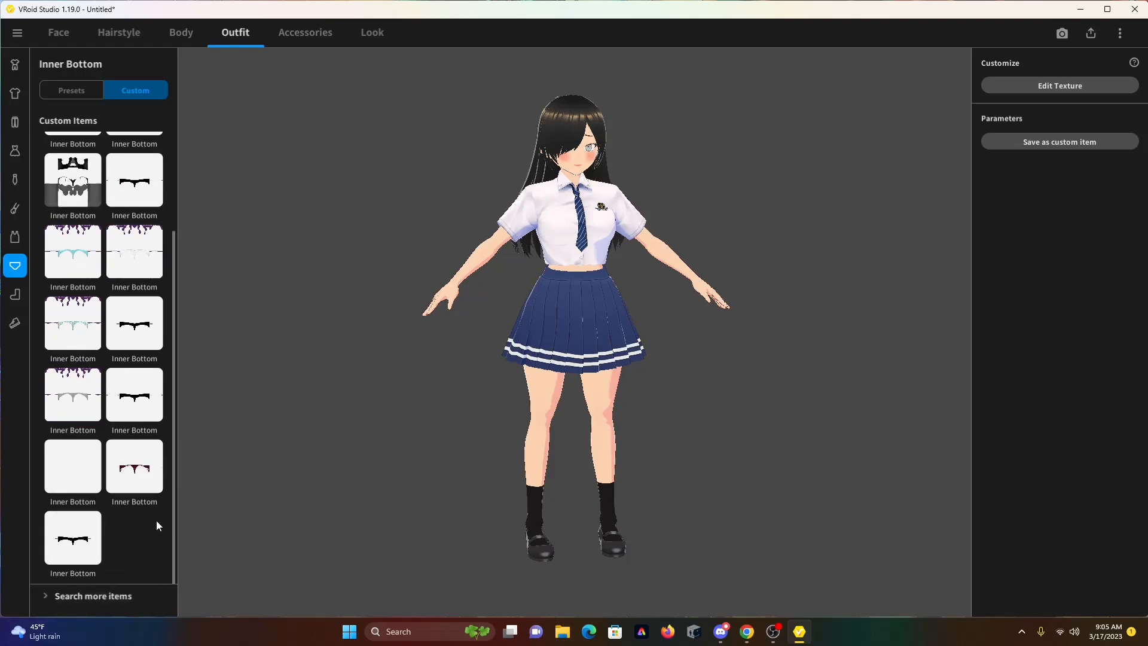
right_drag(586, 348, 561, 341)
click(126, 482)
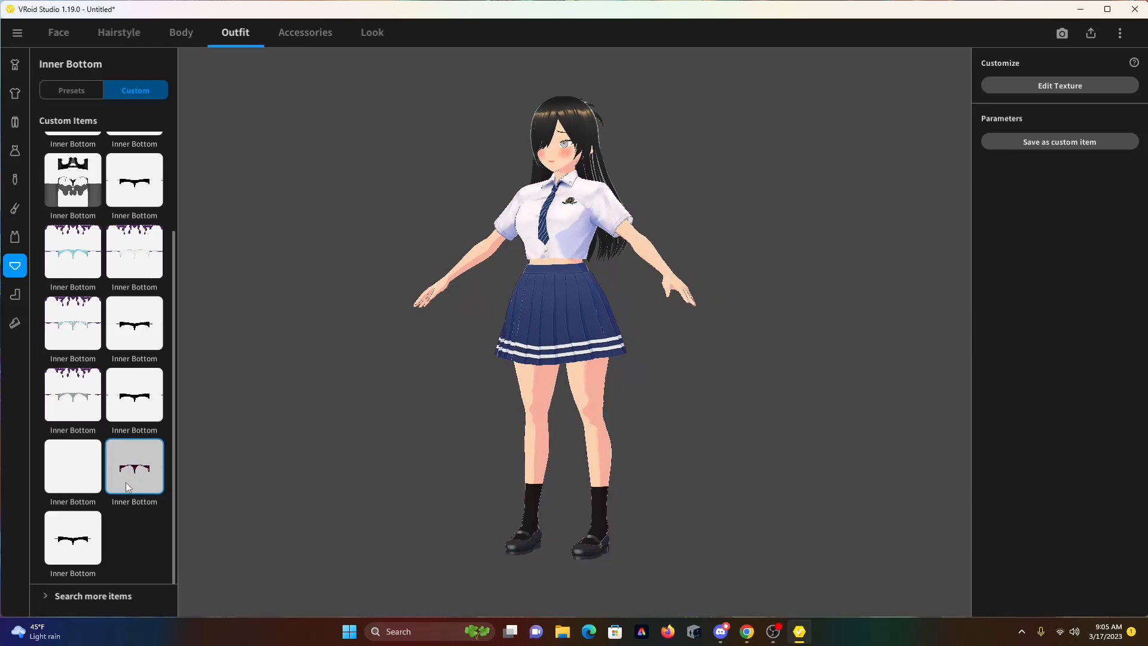
right_drag(491, 407, 571, 394)
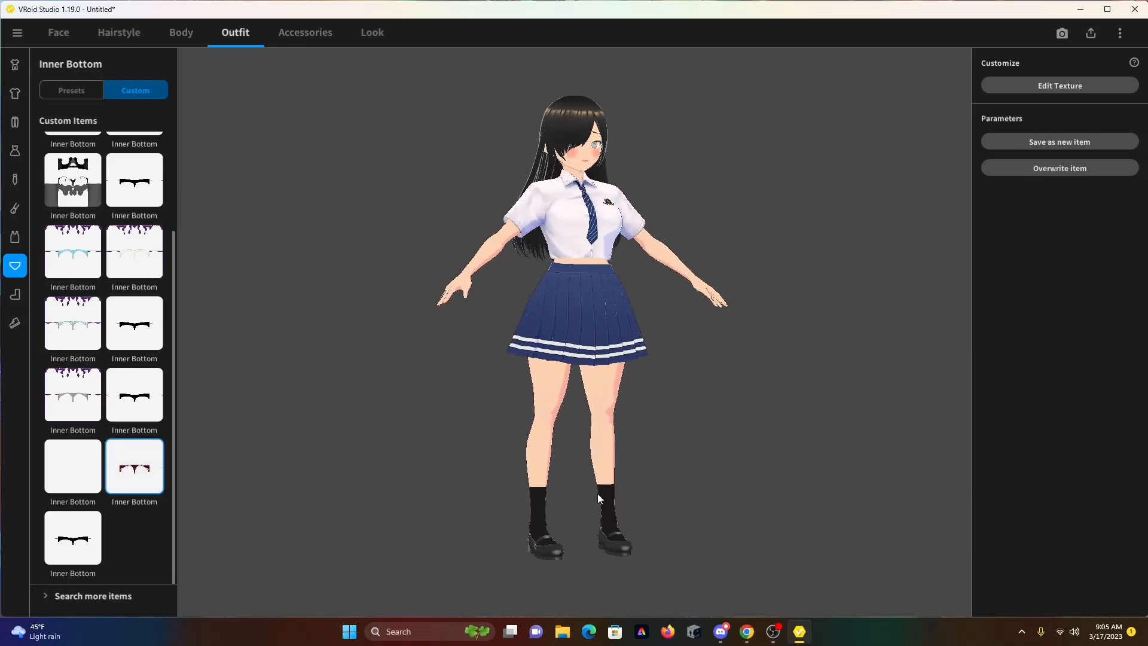
Try the solid black and the sheer dark grey thigh-high presets as the character's socks
click(16, 295)
scroll(124, 453, down, 5)
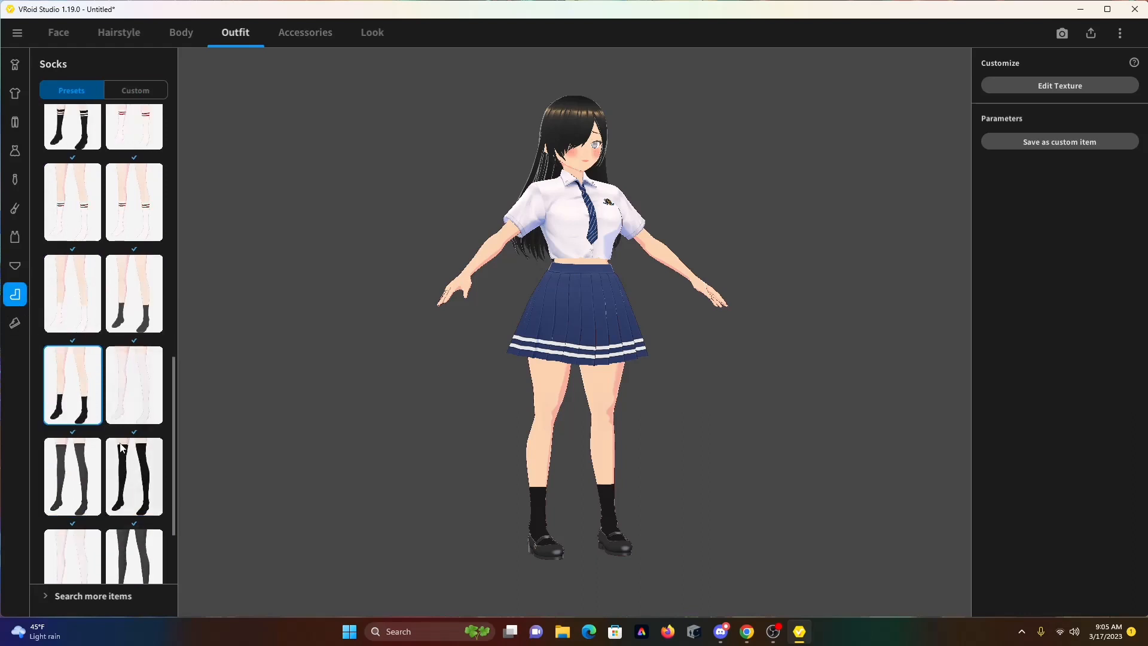
scroll(124, 452, down, 2)
click(114, 332)
right_drag(630, 529, 299, 455)
click(65, 361)
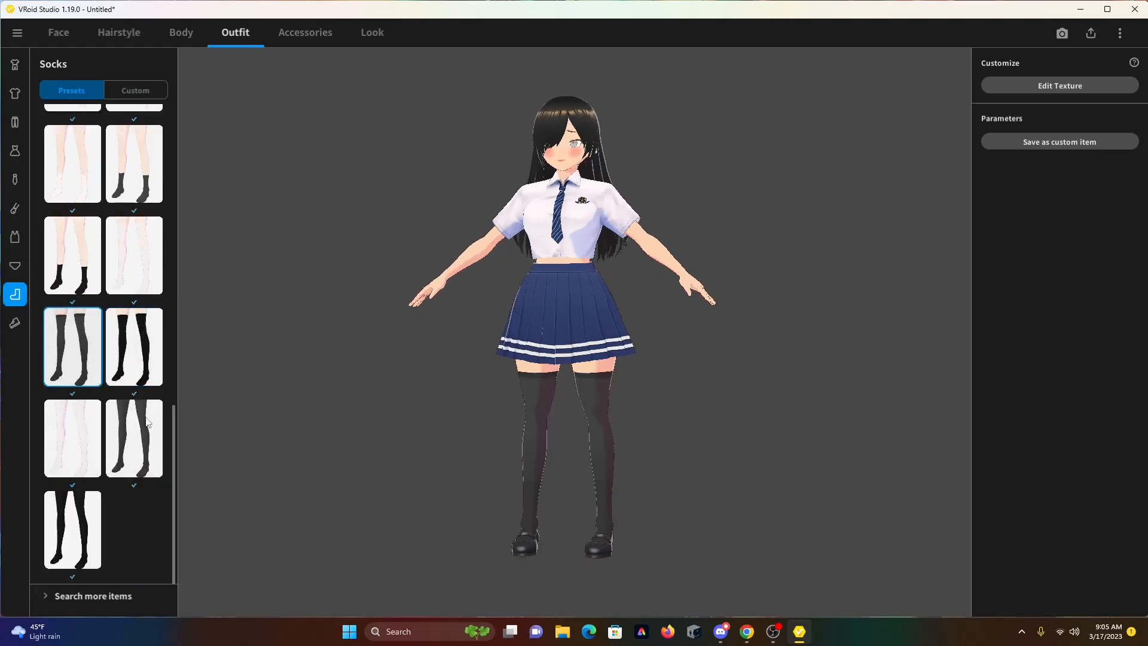
Try the outfit without socks and with the white thigh-high preset that has a dark band
scroll(107, 418, up, 3)
scroll(107, 417, up, 3)
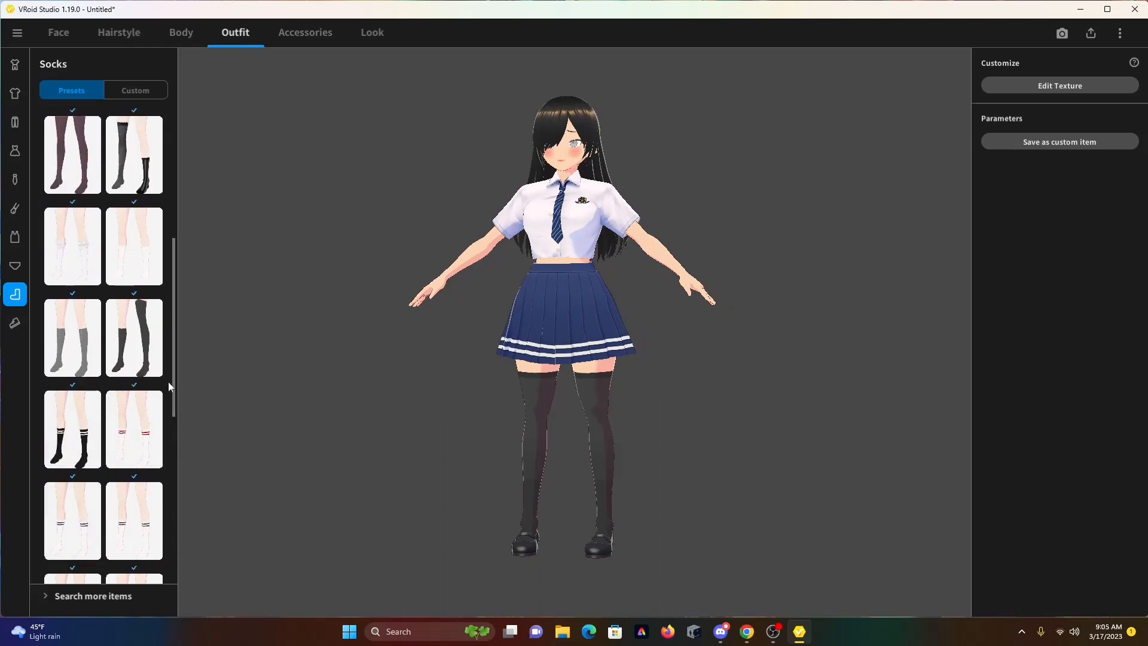
scroll(174, 374, up, 6)
click(84, 156)
right_drag(419, 287, 625, 310)
click(150, 257)
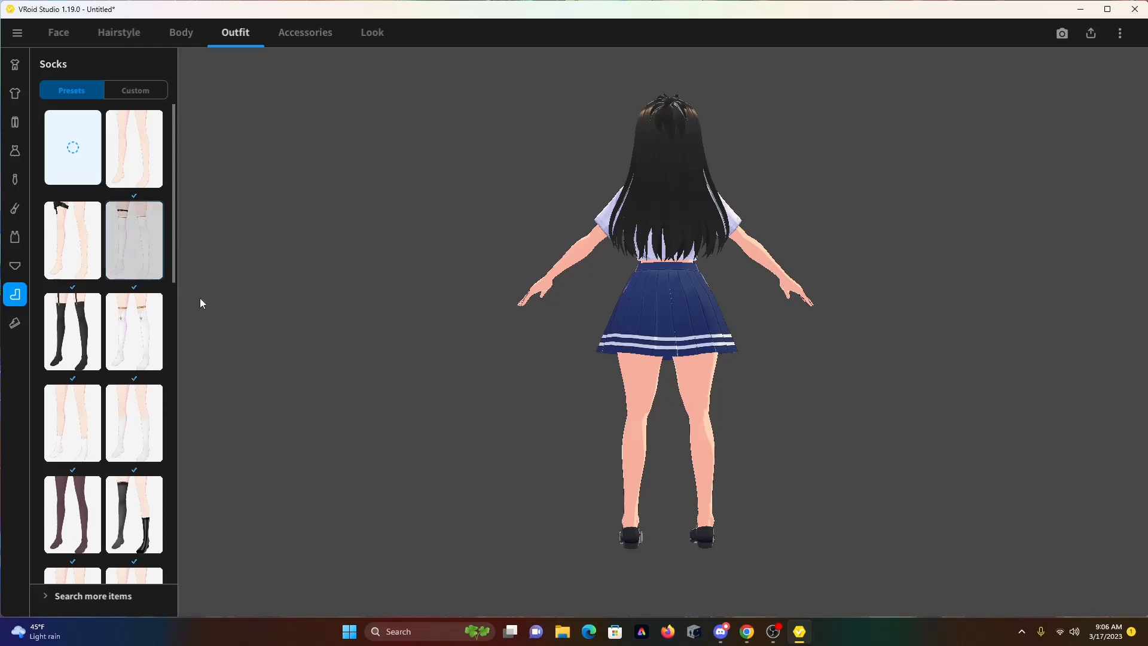
right_drag(601, 387, 328, 319)
Try the black garter stockings preset and check the legs from the side
click(69, 336)
right_drag(419, 413, 317, 402)
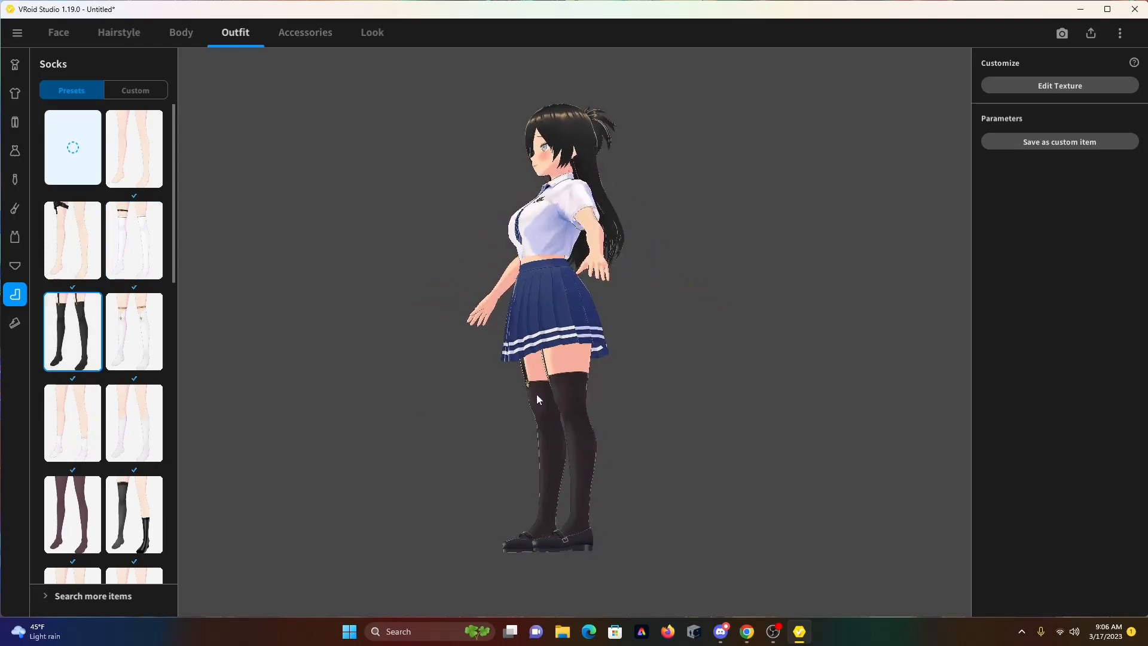
right_drag(534, 400, 237, 473)
Try the white knee-high socks and the plum-coloured tights presets on the character
click(131, 439)
right_drag(281, 440, 598, 448)
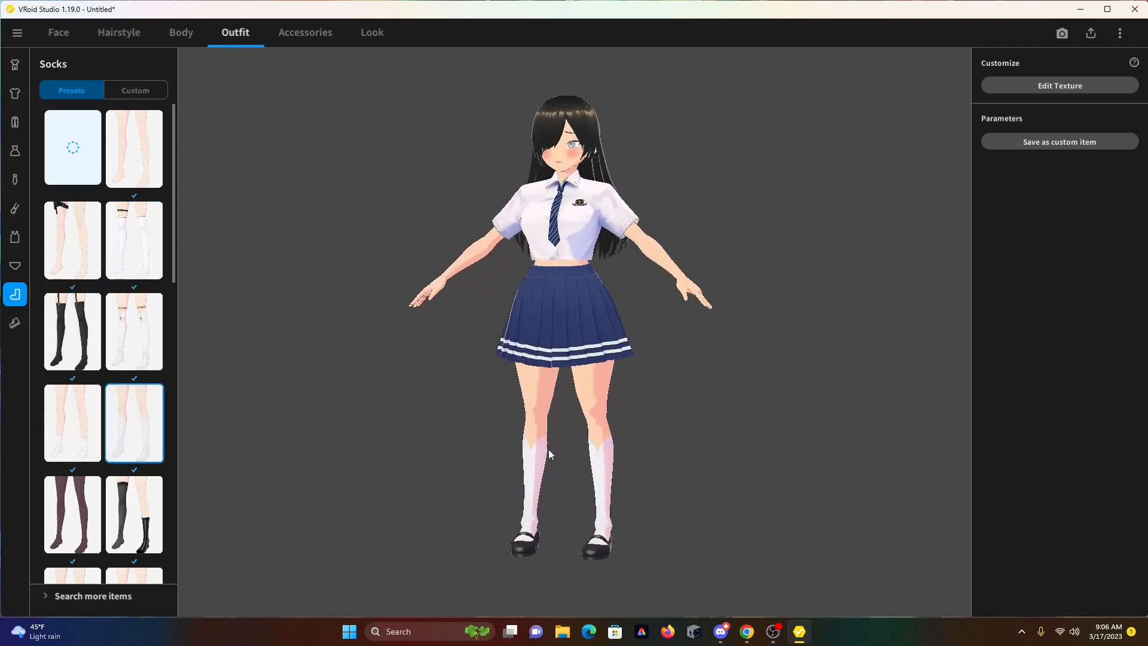
click(81, 508)
right_drag(360, 525, 722, 513)
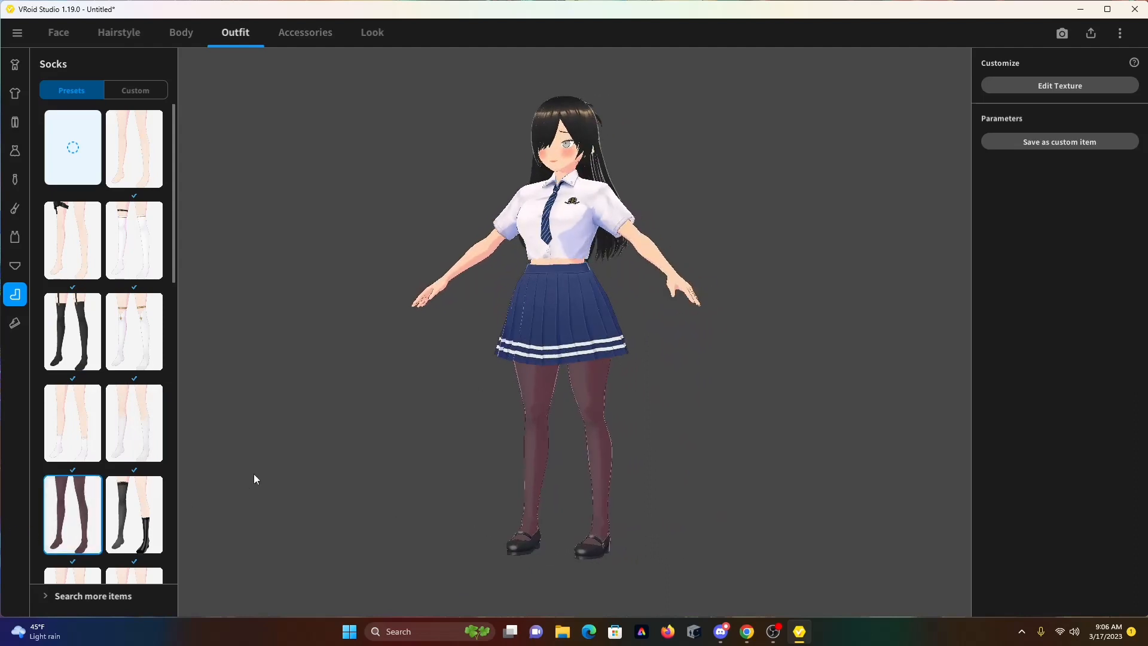
Dress the character in the plain grey knee-high socks preset
scroll(142, 525, down, 2)
scroll(77, 540, down, 1)
click(73, 457)
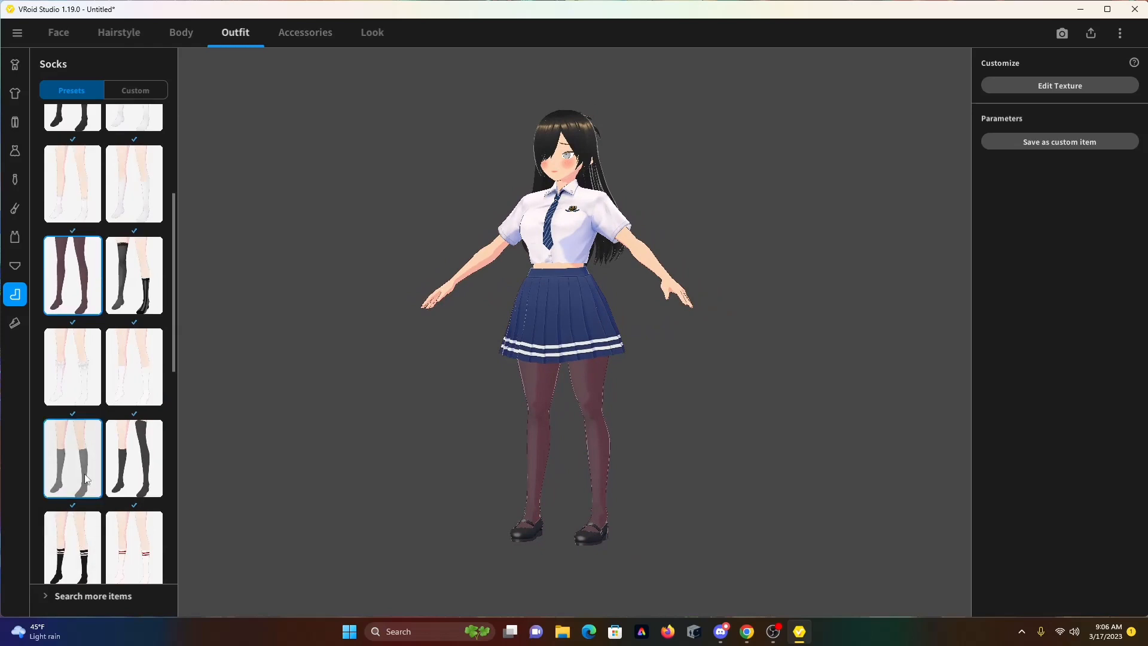
Try the dark brown loafers preset as the character's shoes
click(16, 326)
scroll(124, 401, down, 2)
click(123, 402)
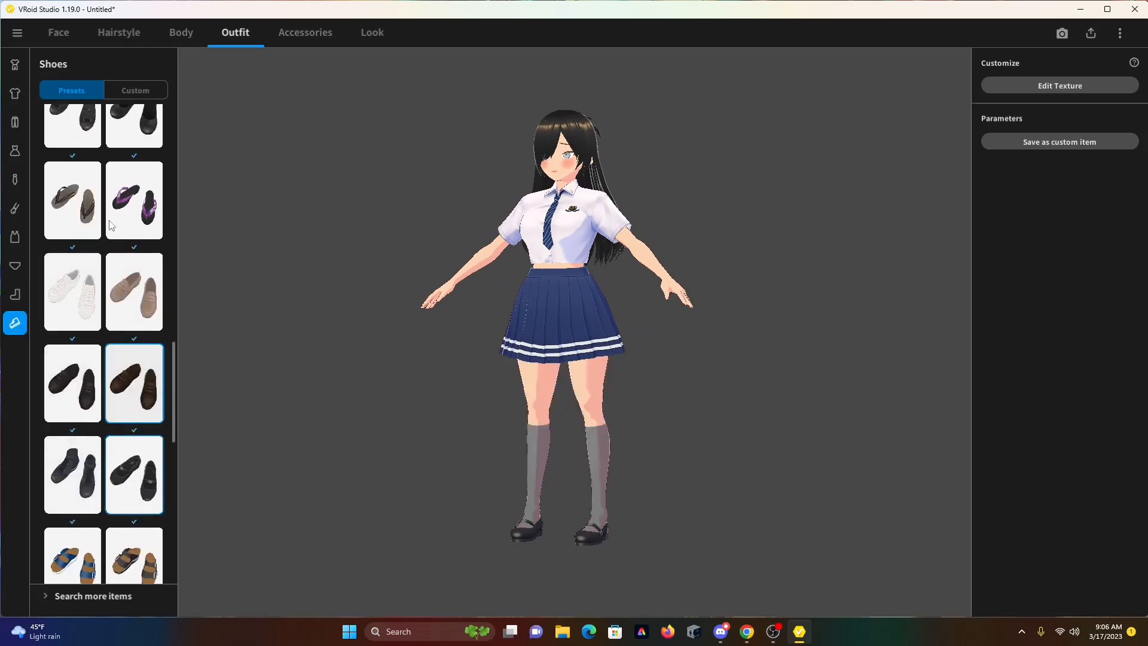
Put the custom black shoes on the character and check them on the feet
click(134, 90)
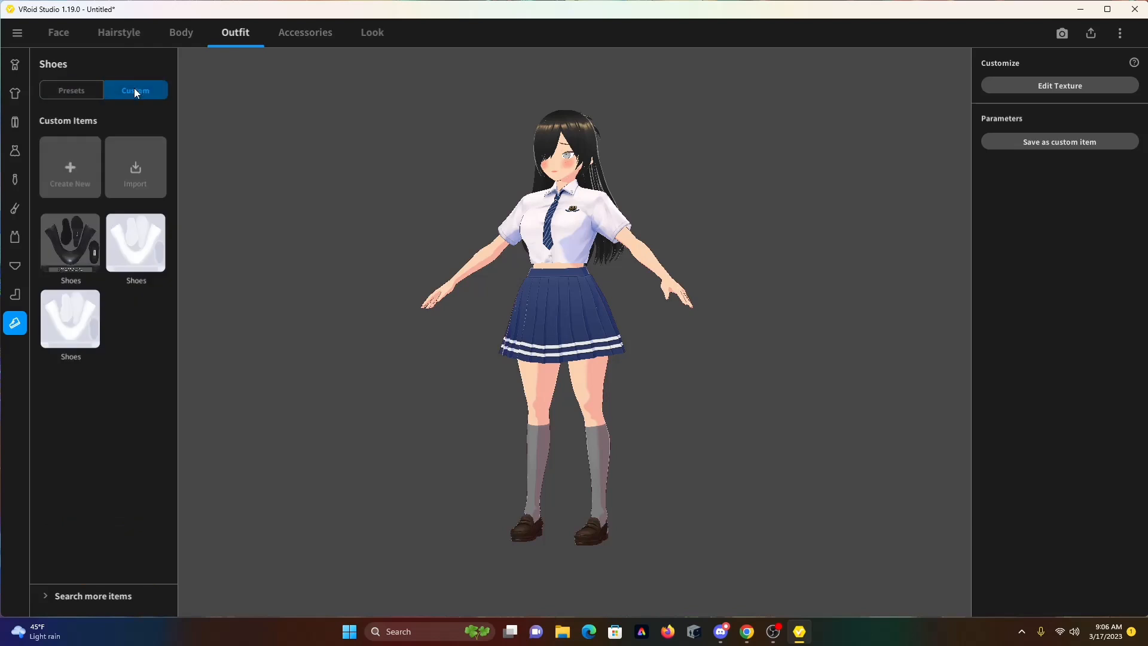
click(78, 254)
mouse_move(572, 538)
mouse_down()
mouse_move(519, 531)
mouse_move(361, 551)
mouse_move(553, 552)
mouse_up()
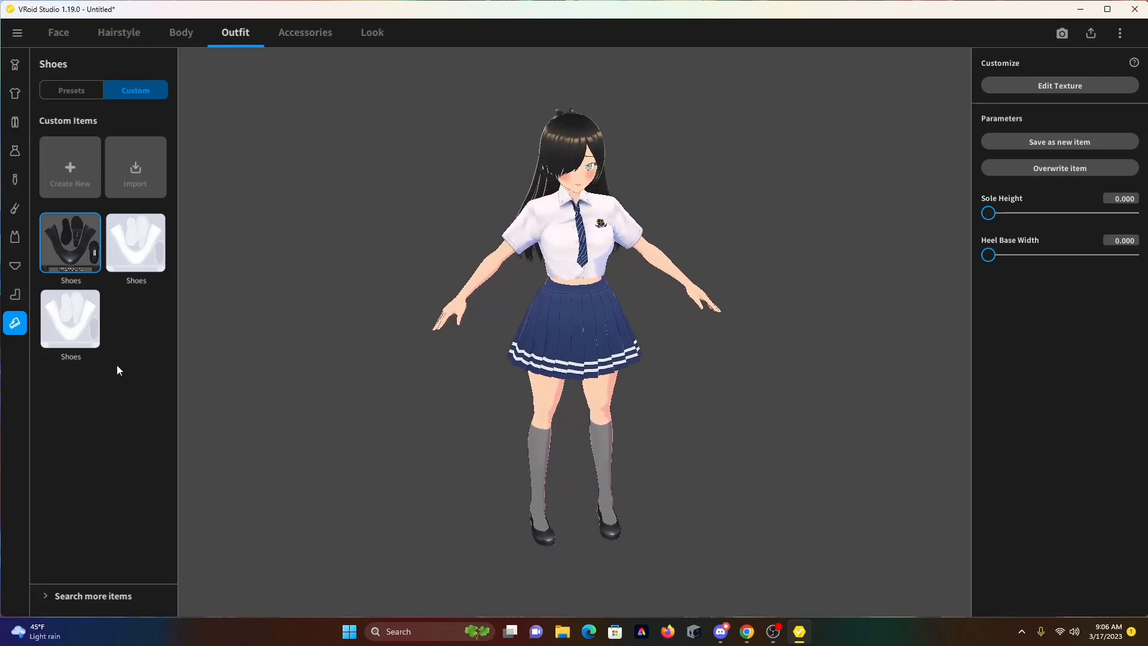
drag(476, 408, 673, 424)
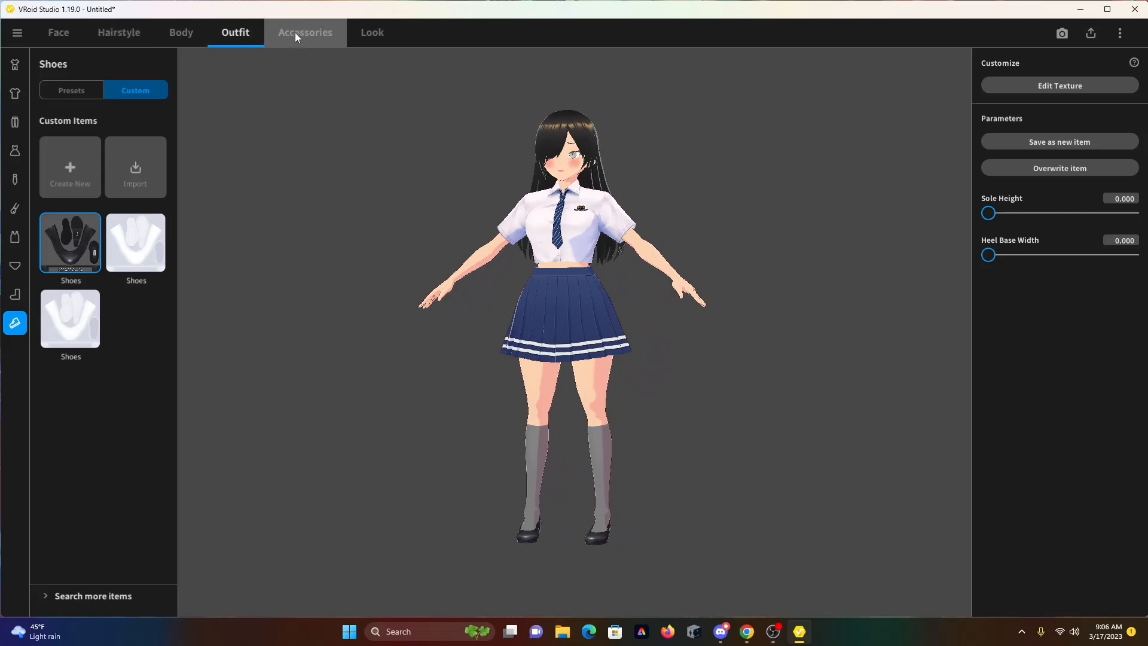
Add the Cat Ears accessory from the furry ears category to the character
click(299, 34)
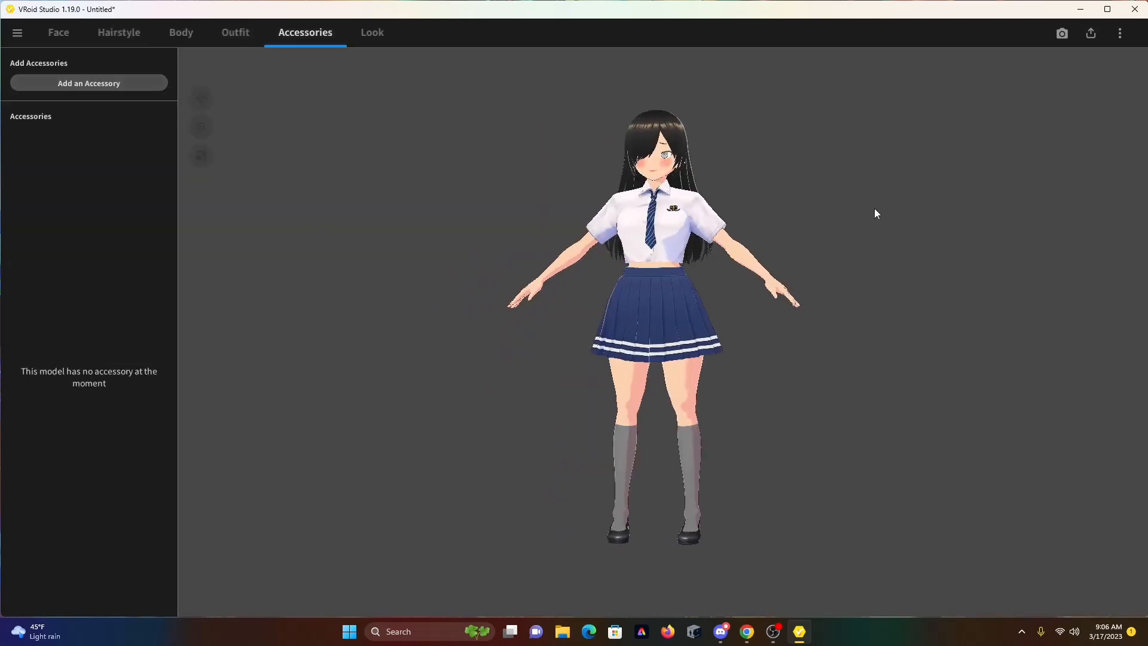
scroll(855, 328, up, 5)
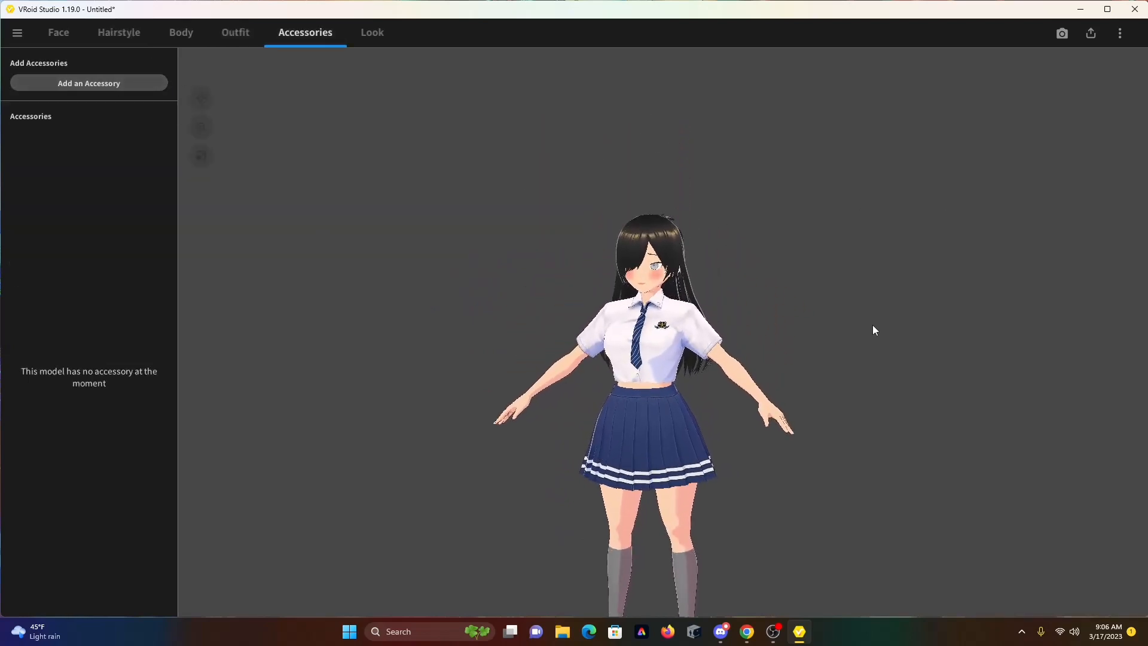
scroll(867, 325, up, 5)
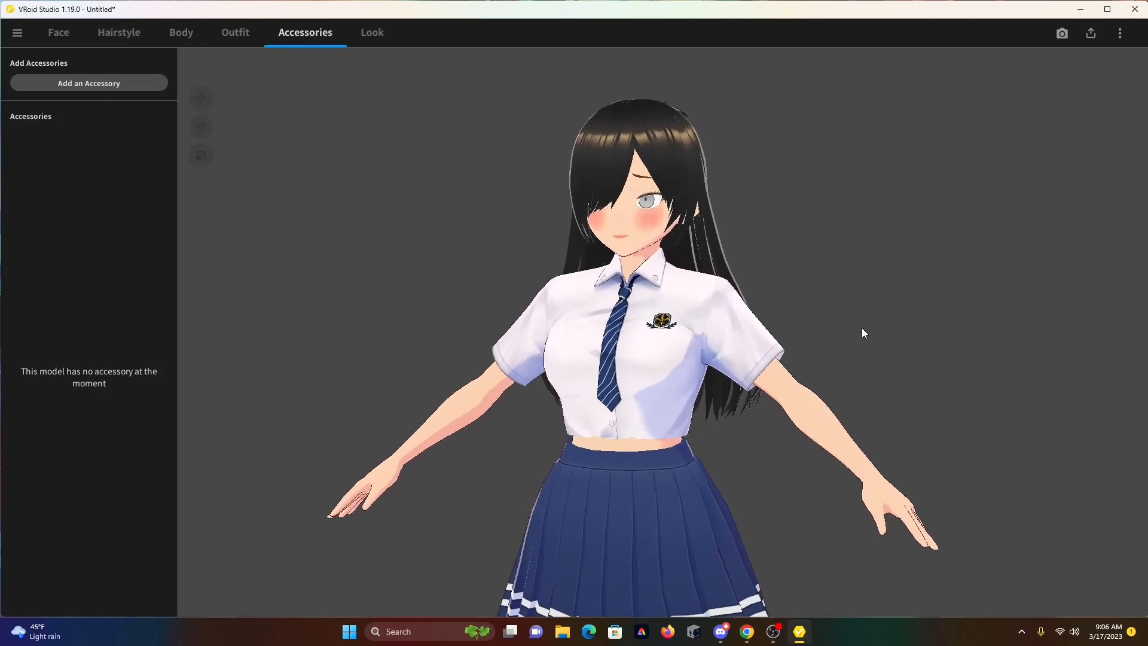
middle_drag(845, 319, 830, 358)
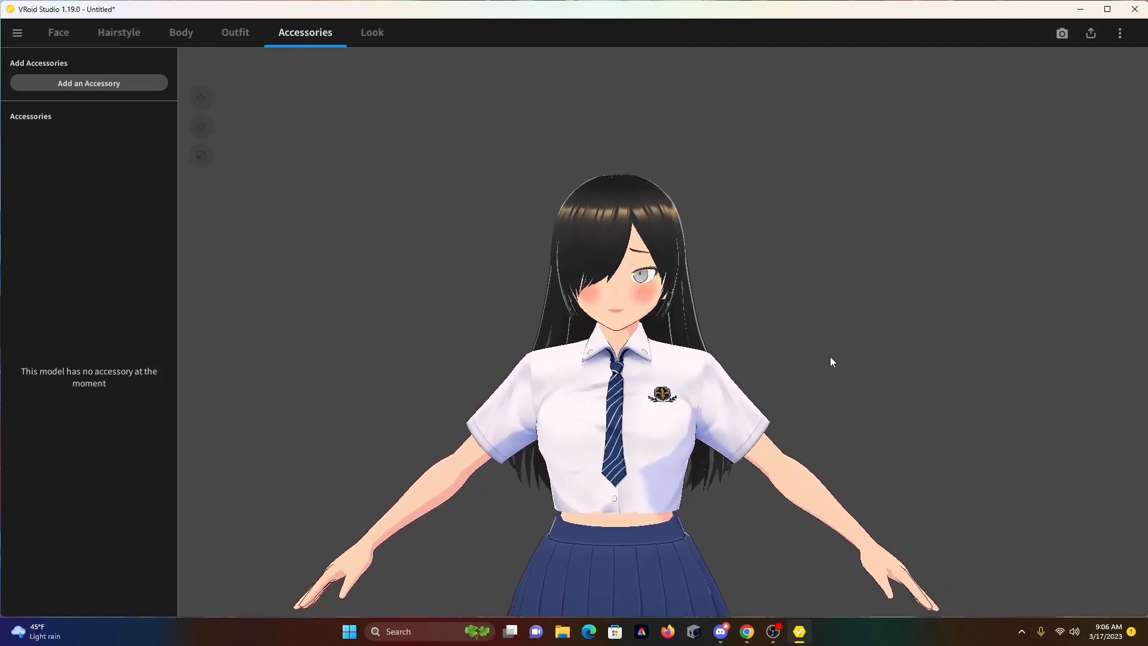
mouse_move(820, 359)
right_down()
mouse_move(831, 353)
mouse_move(848, 383)
mouse_move(831, 365)
right_up()
middle_drag(801, 371, 756, 361)
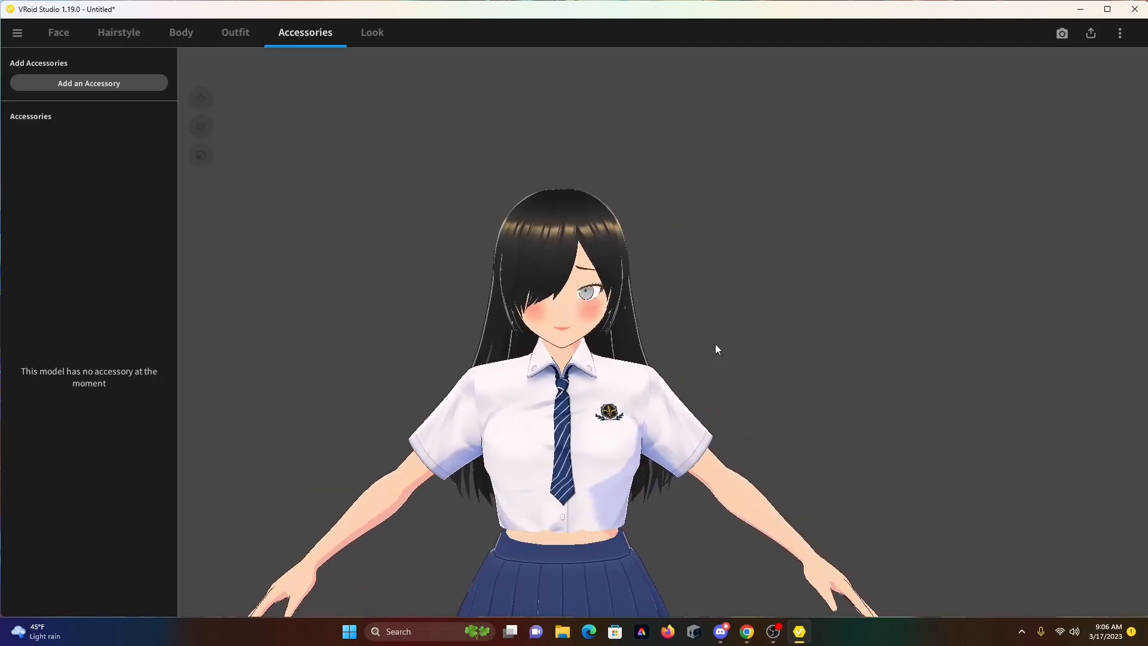
mouse_move(724, 422)
right_down()
mouse_move(697, 420)
mouse_move(705, 412)
right_up()
right_drag(417, 375, 687, 526)
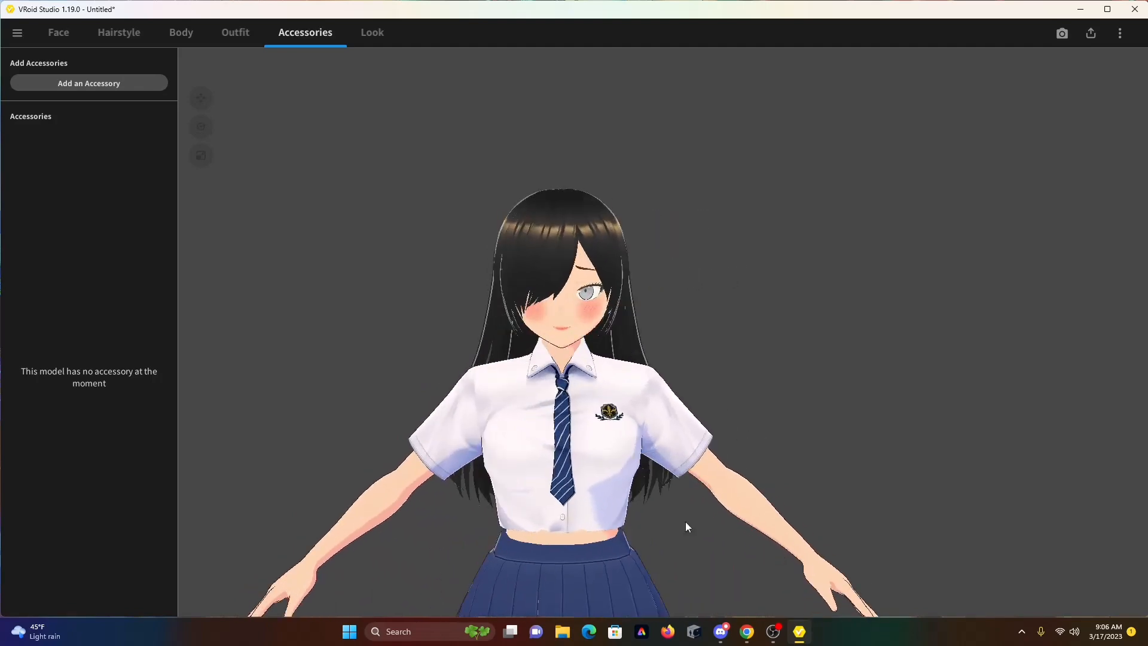
click(109, 84)
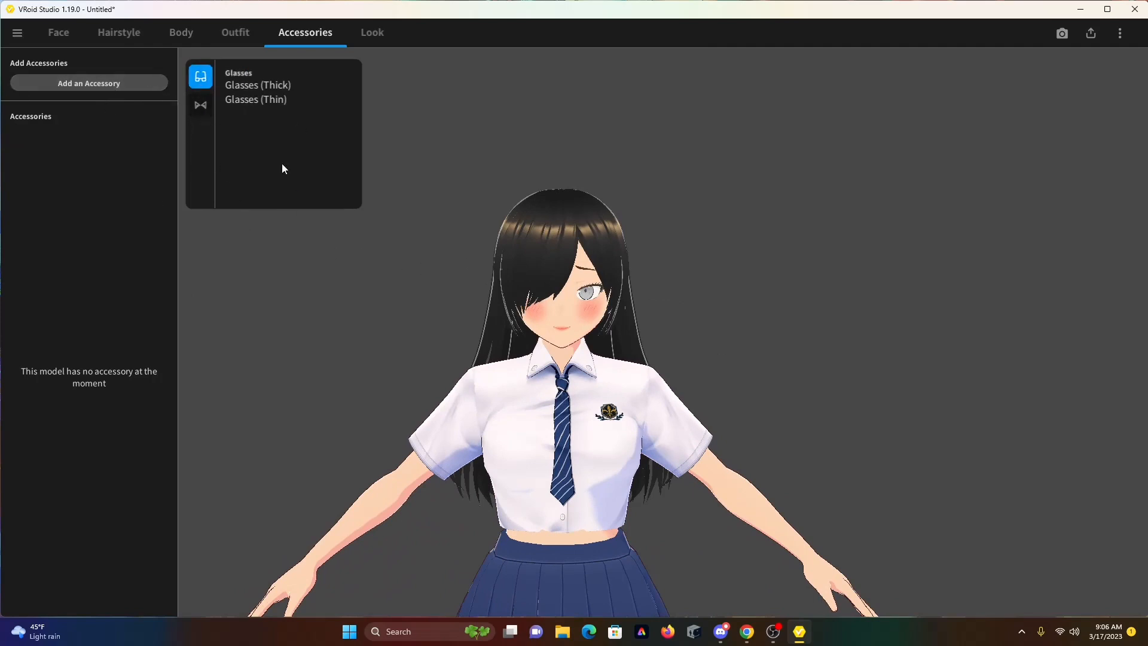
click(202, 106)
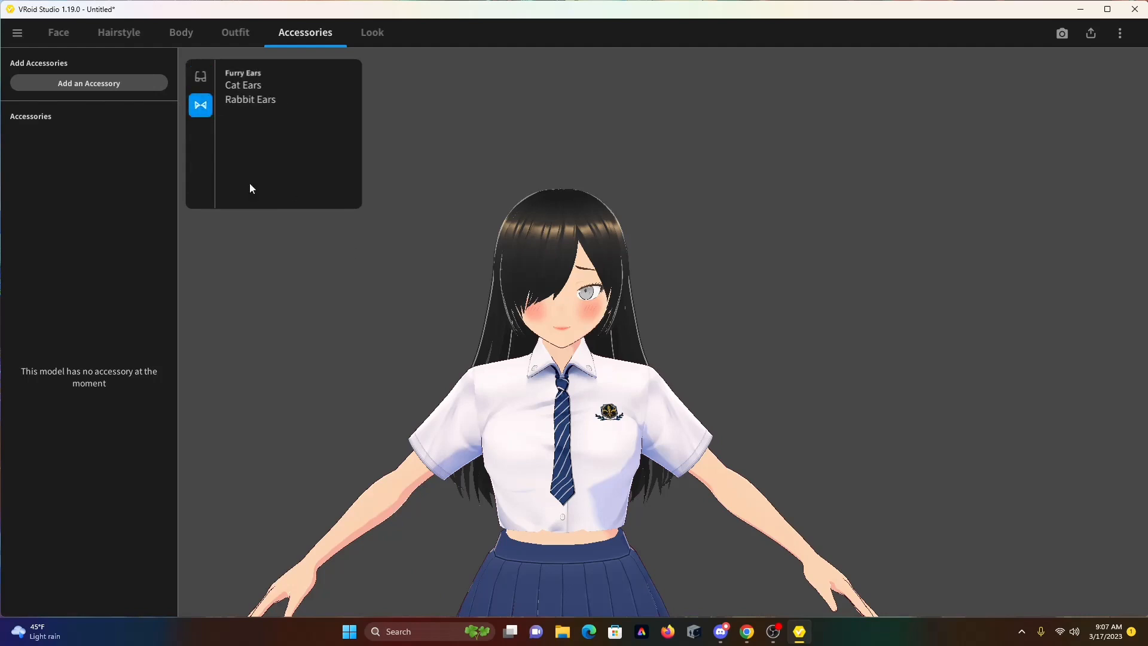
click(244, 86)
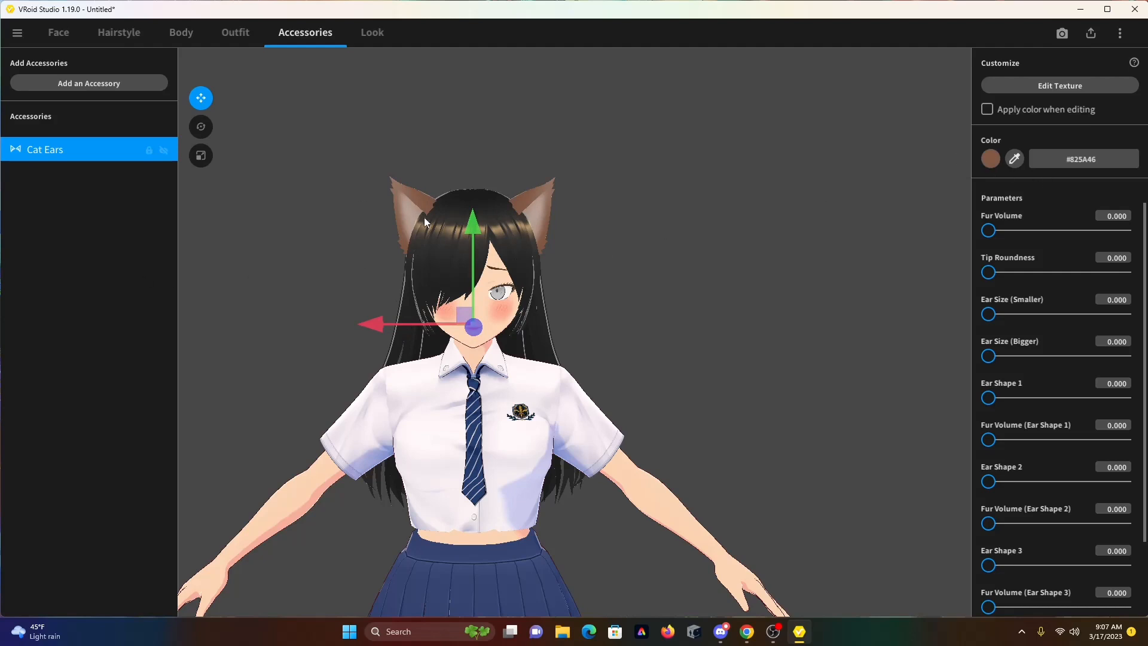
Recolour the cat ears to #252525 by sampling the character's dark hair
click(1015, 159)
click(445, 270)
click(414, 303)
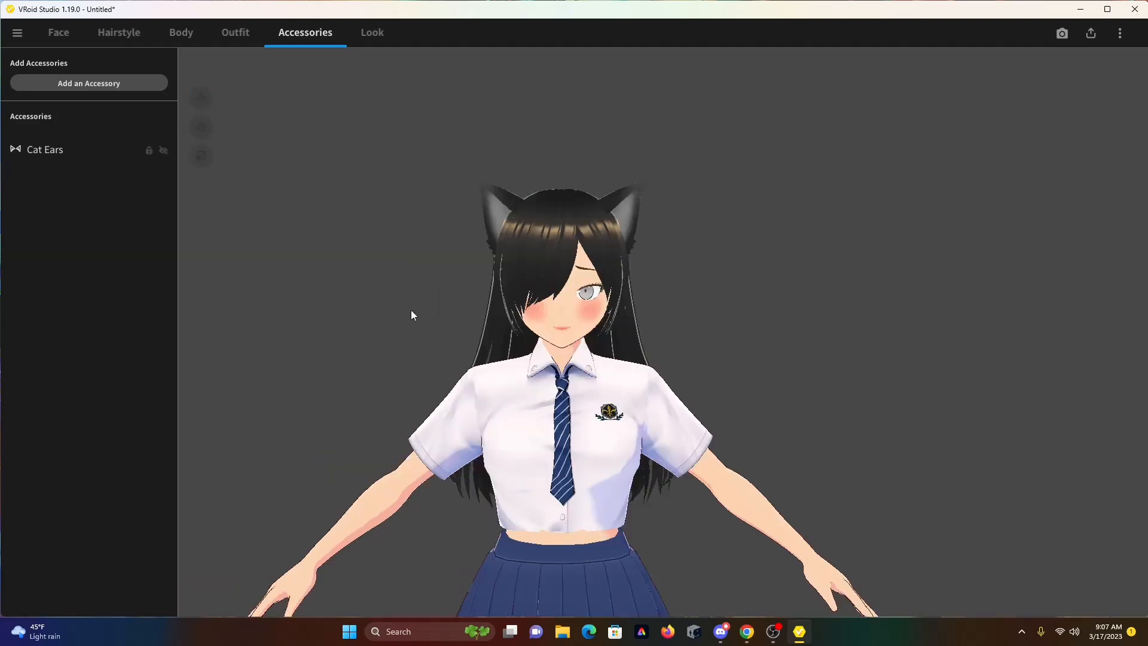
right_drag(526, 267, 544, 271)
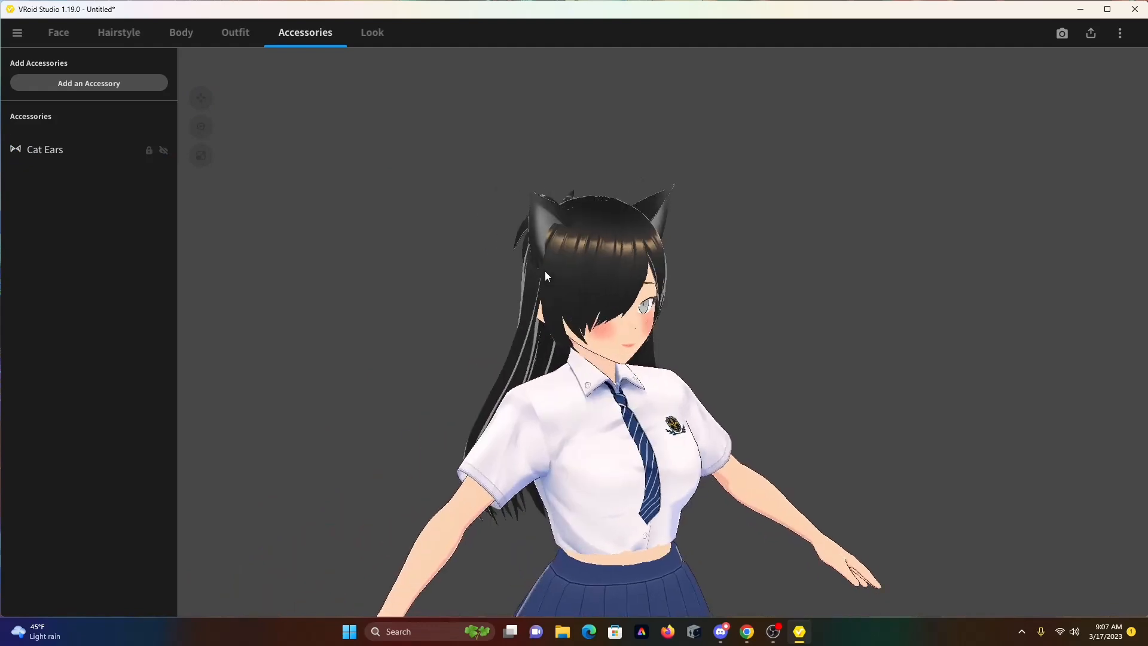
Set the cat ears' Fur Volume to about 82
click(57, 151)
right_drag(432, 255, 422, 256)
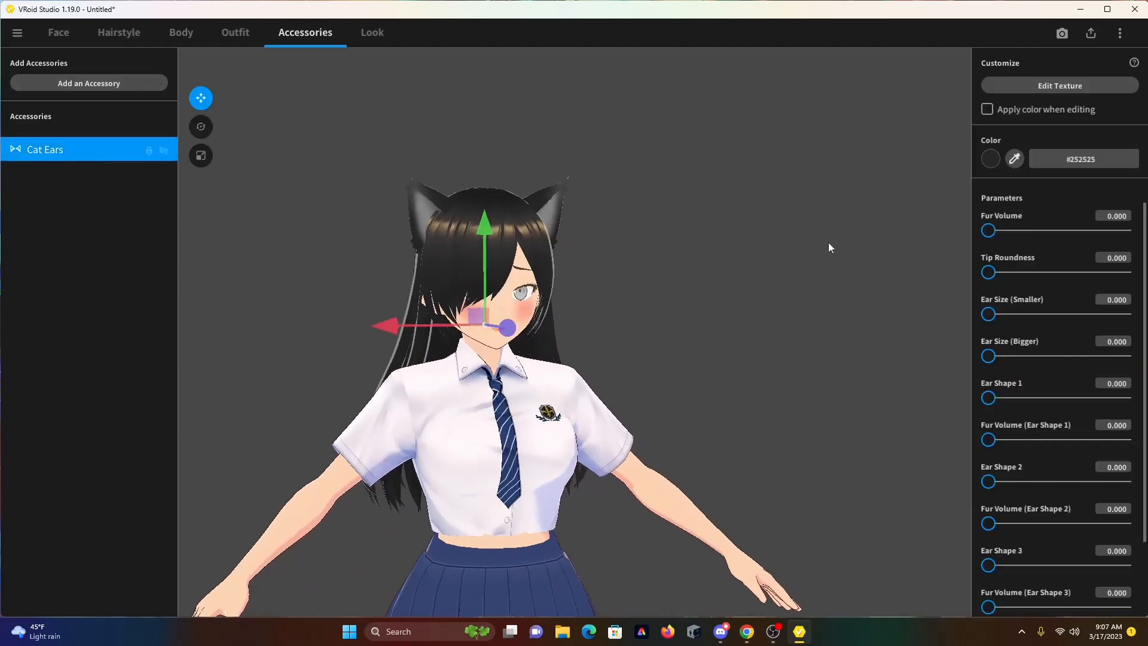
drag(988, 231, 1103, 238)
right_drag(755, 335, 667, 311)
Try Ear Size (Bigger) at 100 on the cat ears and return it to 0, viewing the ears from several angles
drag(988, 357, 1126, 357)
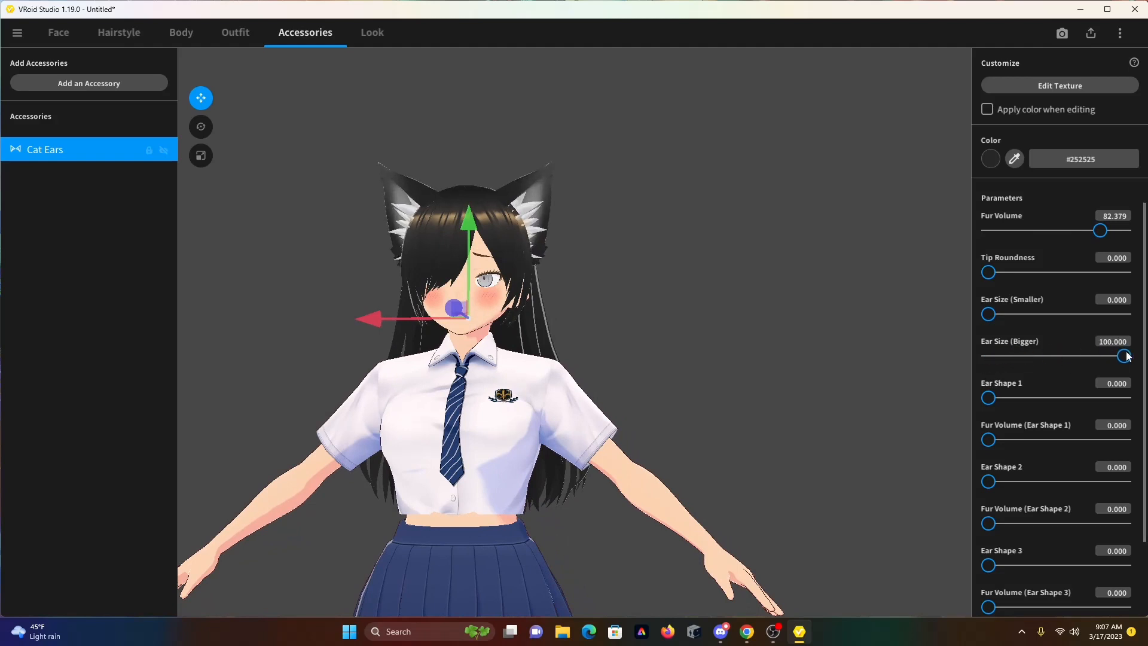
drag(1119, 346, 944, 347)
right_drag(943, 346, 800, 364)
right_drag(531, 281, 480, 253)
right_drag(572, 285, 604, 264)
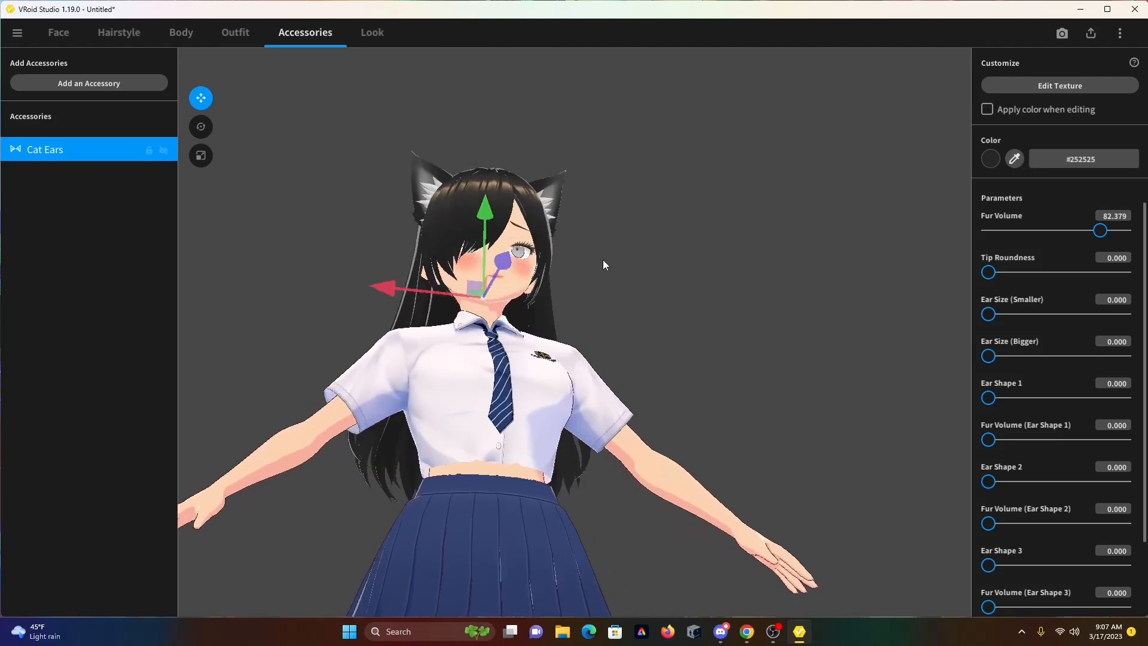
drag(1108, 232, 1106, 232)
right_drag(903, 264, 818, 292)
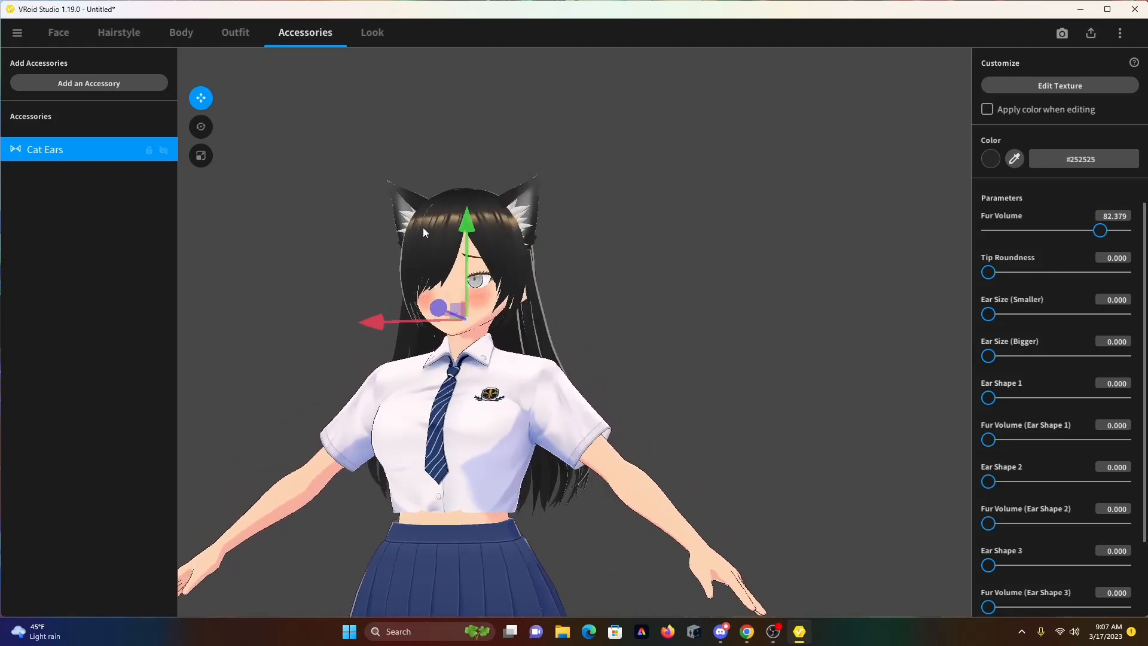
right_drag(584, 297, 539, 315)
scroll(532, 393, up, 5)
scroll(455, 401, down, 4)
right_drag(672, 392, 464, 283)
right_drag(545, 321, 508, 382)
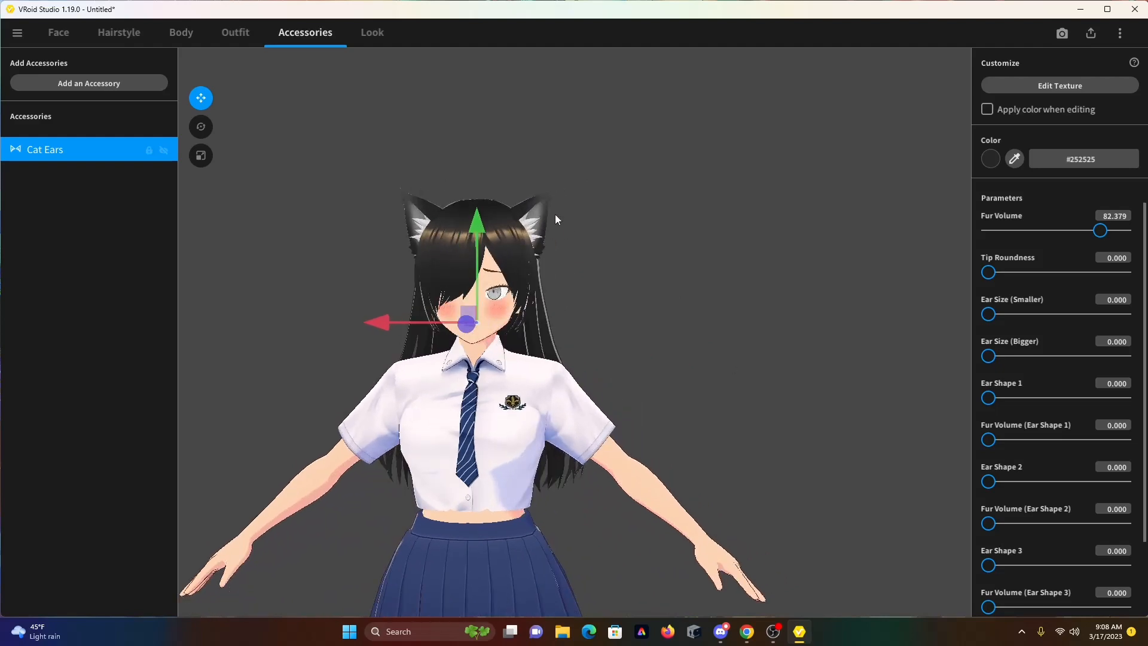
Review the character's look settings for Outline, Rim Light, Shading, Eye Alignment and Bones while viewing the model from several angles
click(372, 33)
right_drag(335, 149, 226, 239)
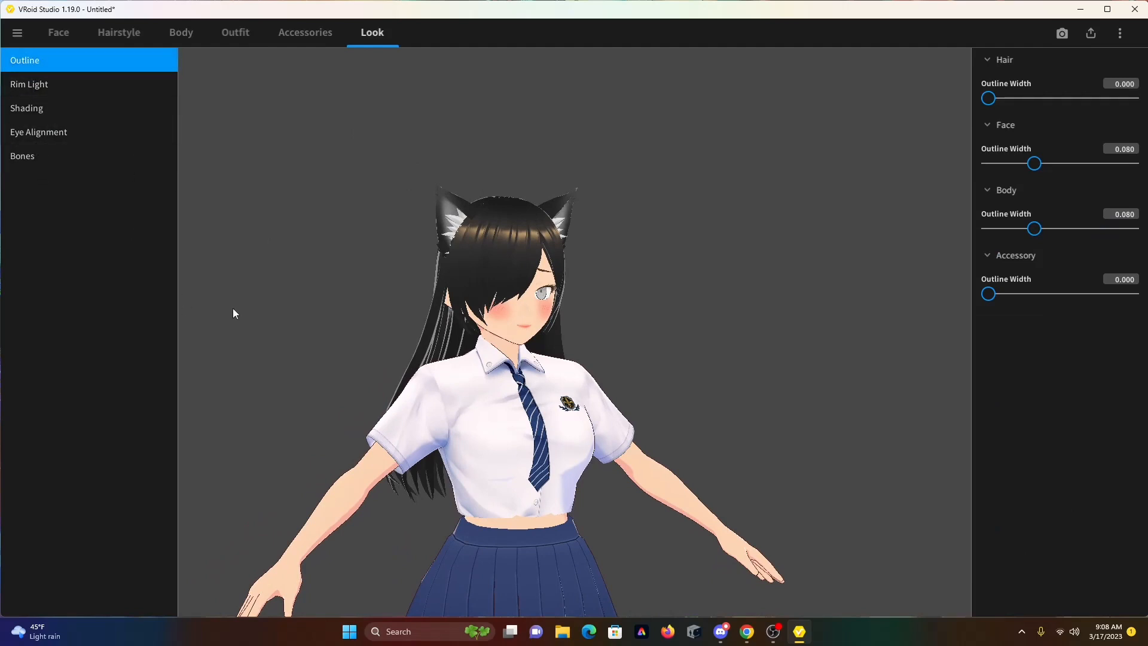
right_drag(216, 311, 218, 293)
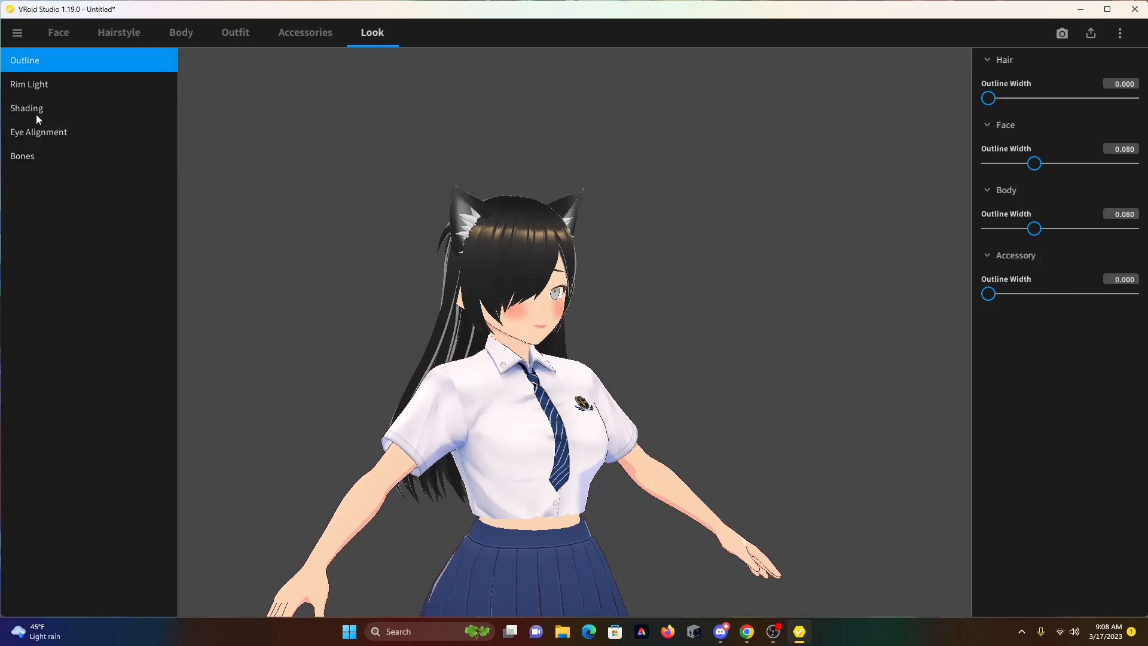
right_drag(562, 410, 576, 408)
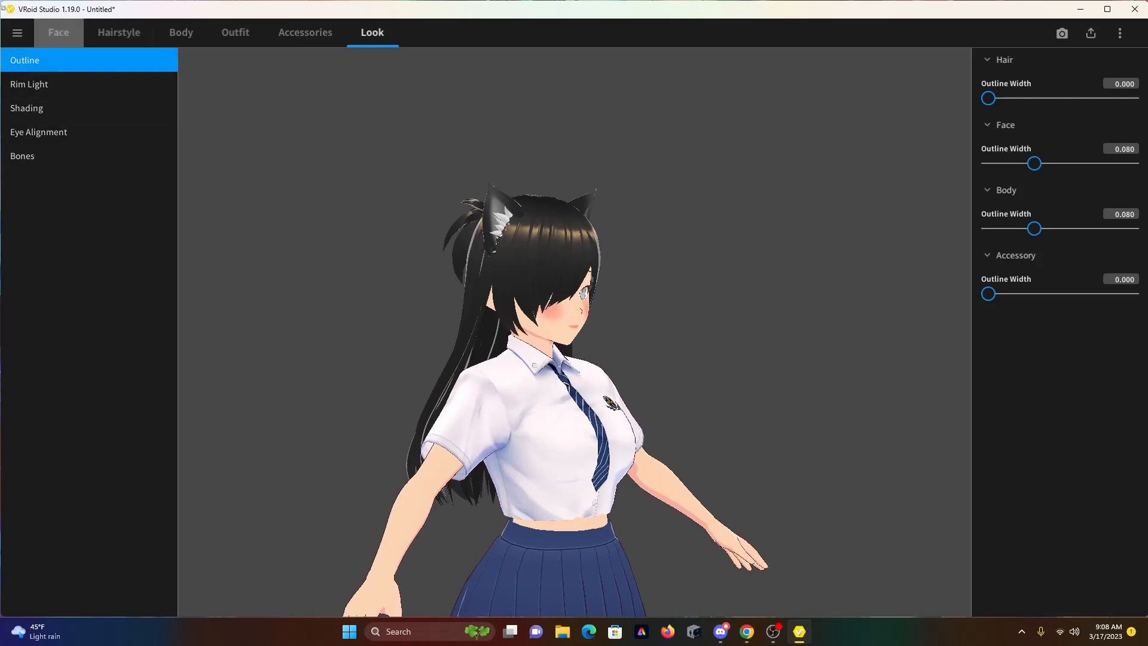
right_drag(419, 419, 669, 539)
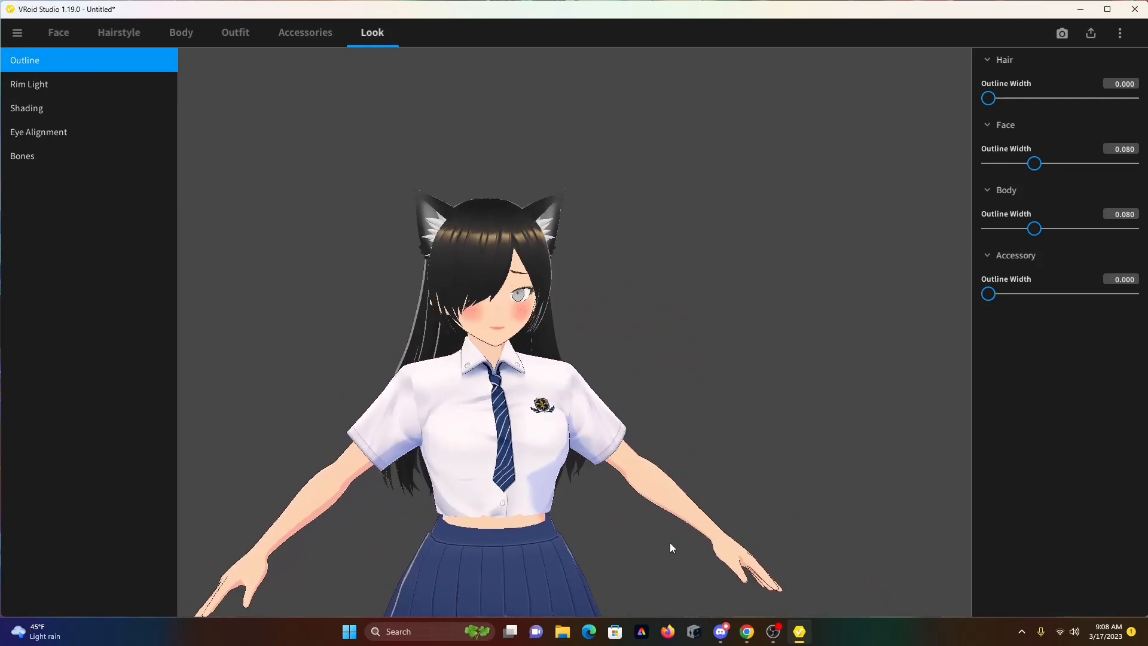
click(36, 84)
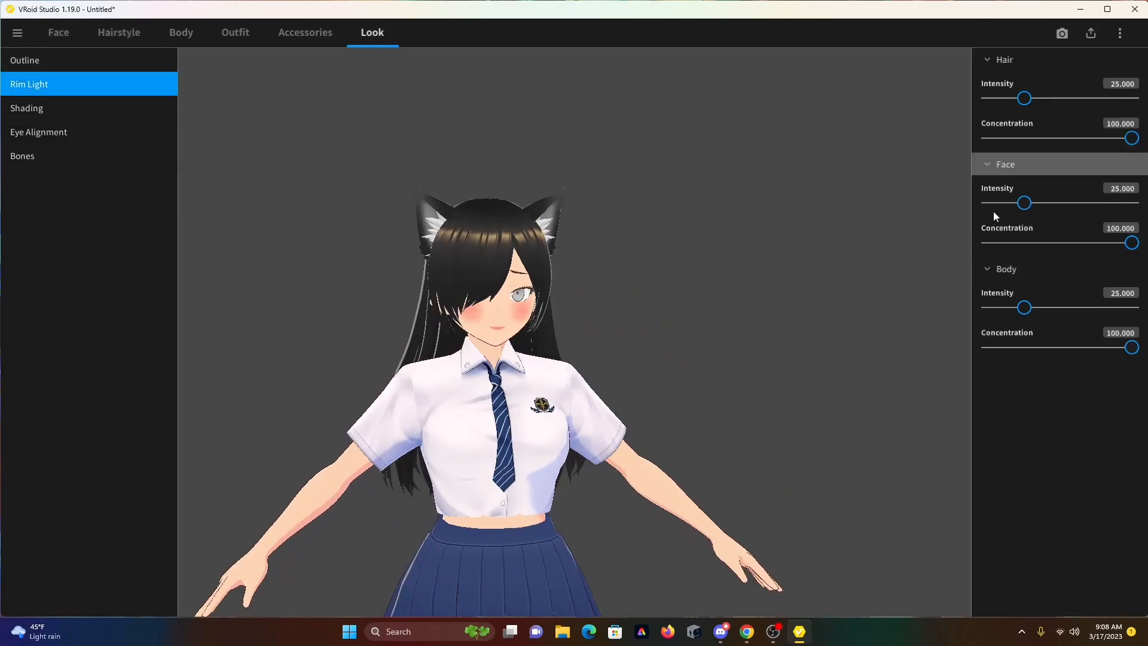
click(33, 107)
click(32, 149)
click(42, 141)
click(35, 162)
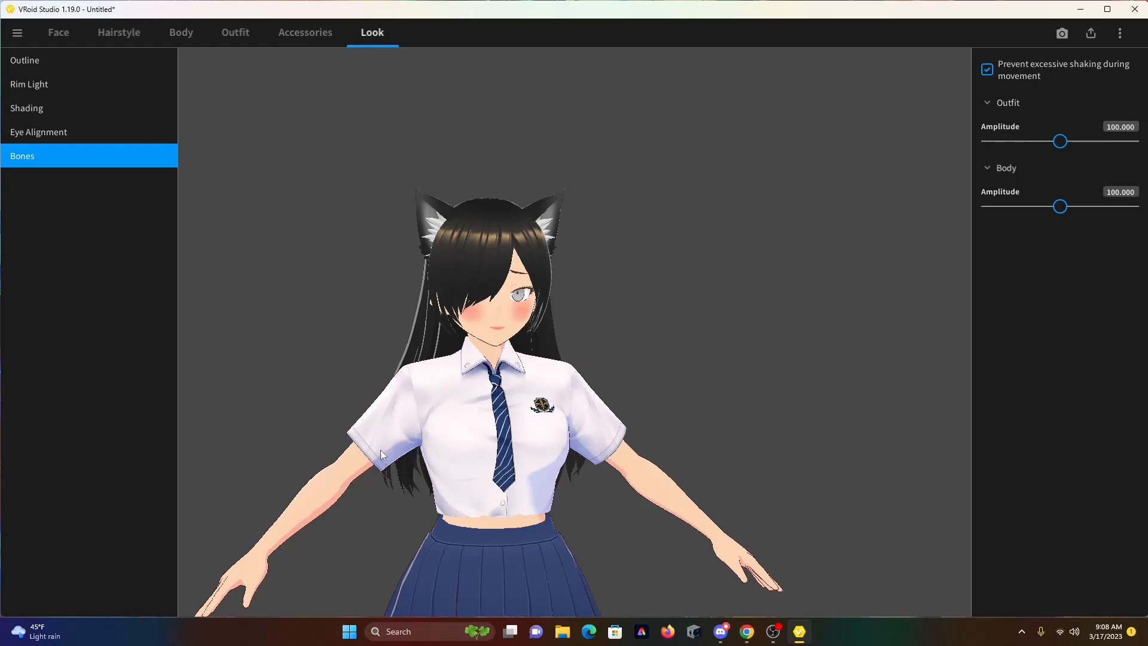
mouse_move(501, 372)
right_down()
mouse_move(517, 373)
mouse_move(479, 371)
mouse_move(489, 372)
right_up()
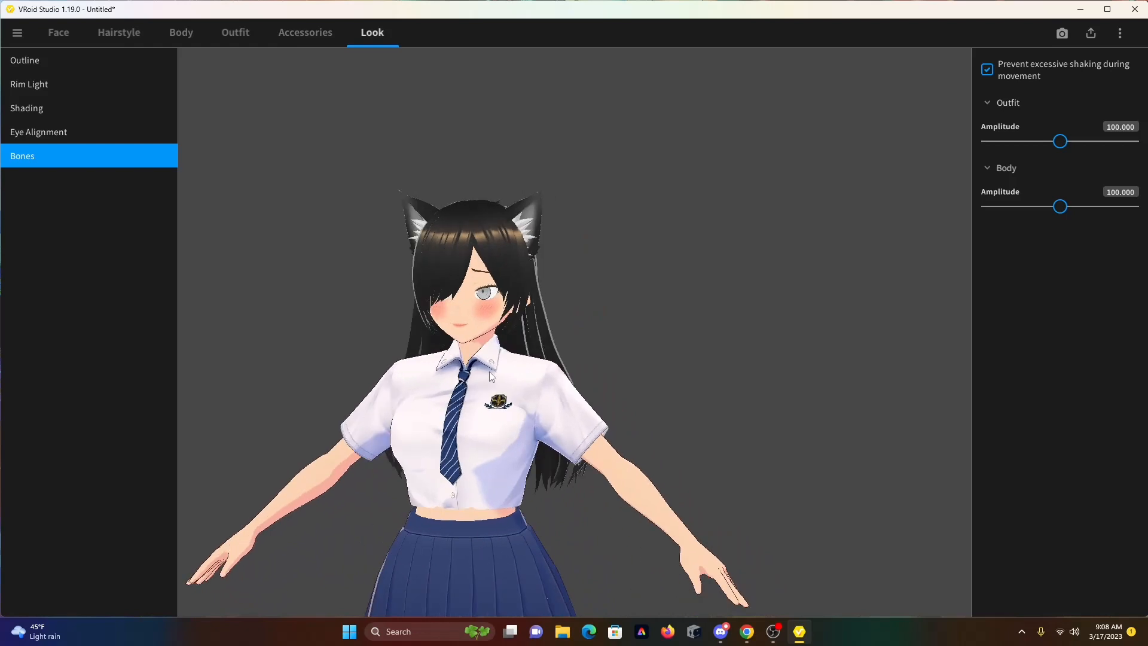
Begin exporting the avatar as a VRM model
right_drag(610, 239, 648, 246)
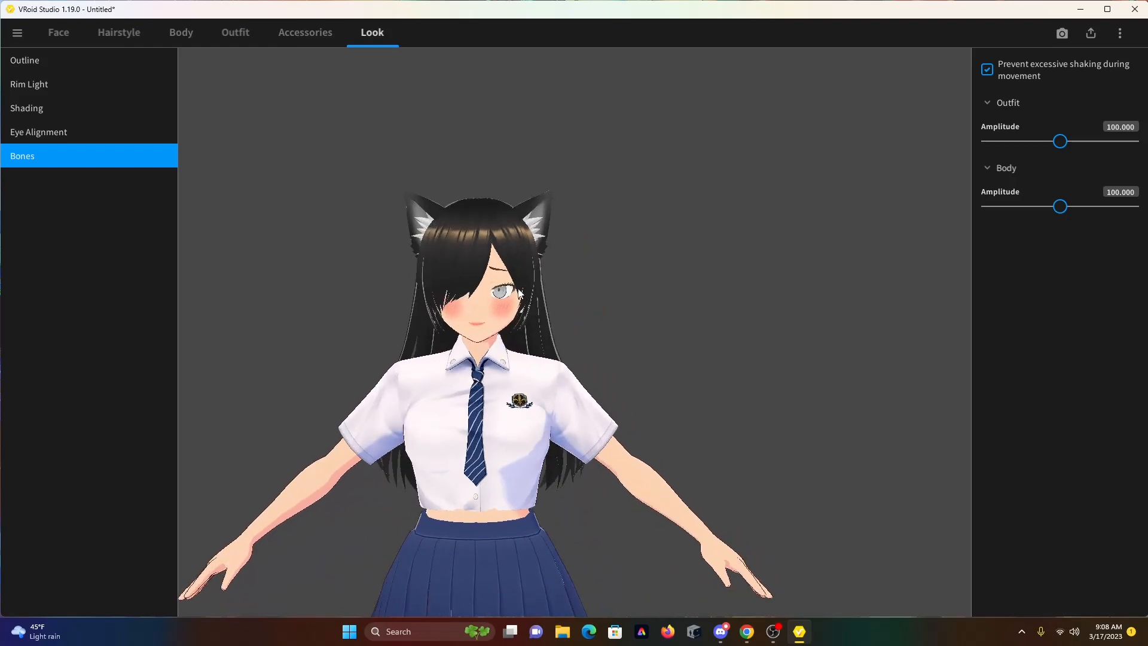
middle_drag(601, 336, 651, 318)
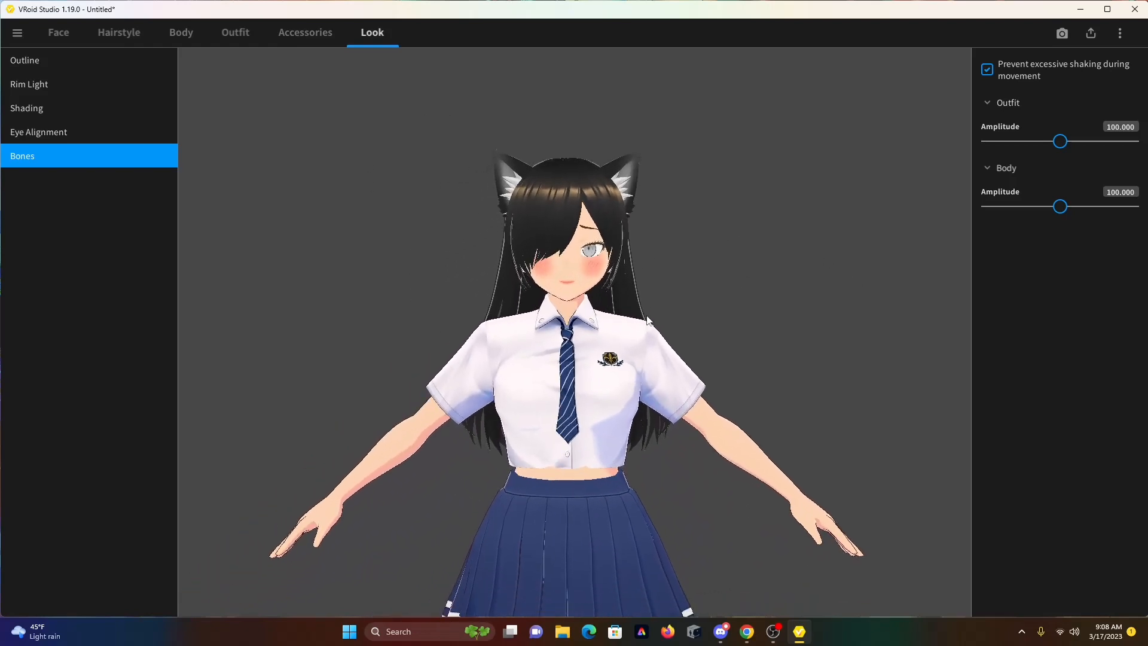
click(1091, 34)
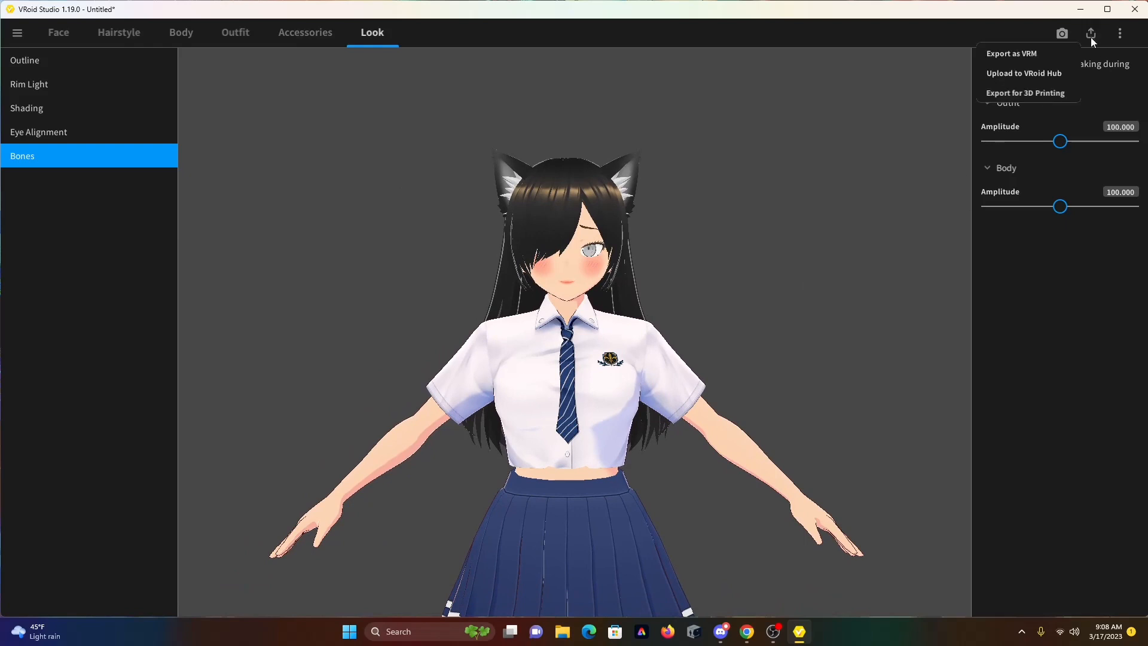
click(1011, 52)
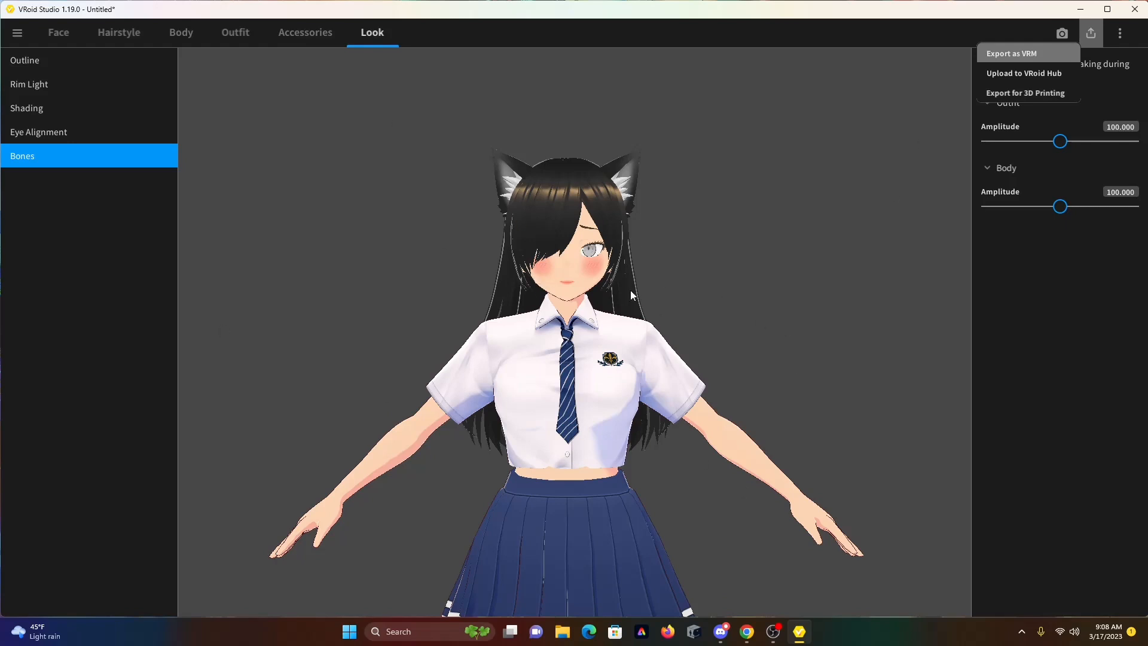
right_drag(526, 376, 435, 441)
right_drag(604, 410, 578, 330)
right_drag(462, 373, 518, 427)
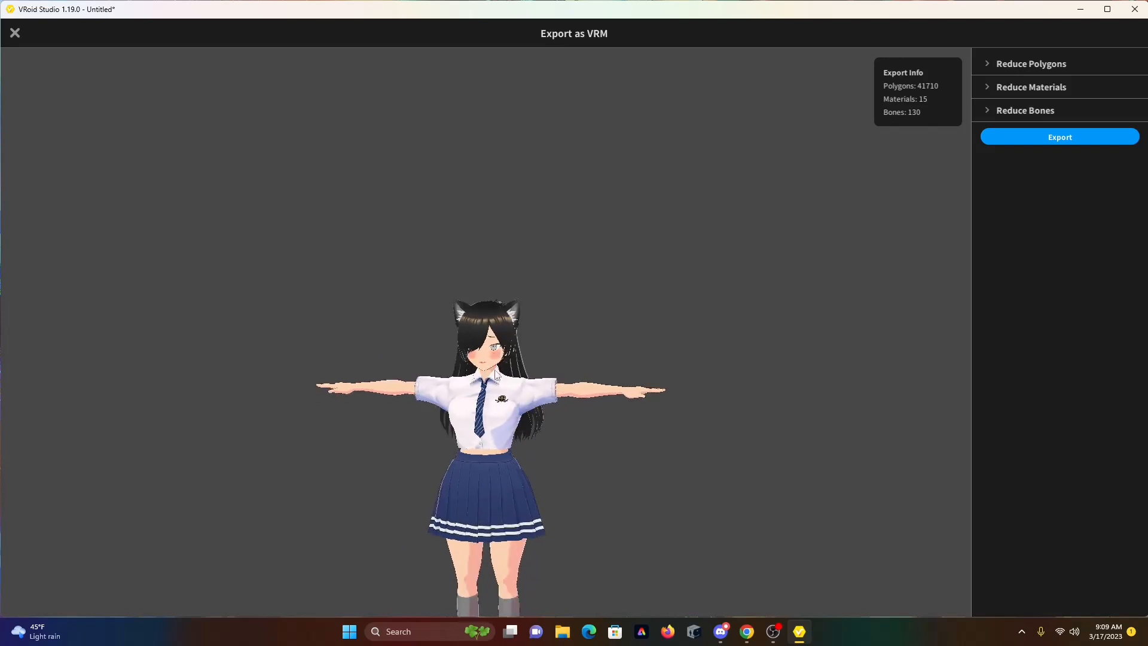
right_drag(451, 492, 497, 459)
mouse_move(530, 373)
right_down()
mouse_move(529, 407)
mouse_move(544, 361)
right_up()
right_drag(629, 202, 820, 185)
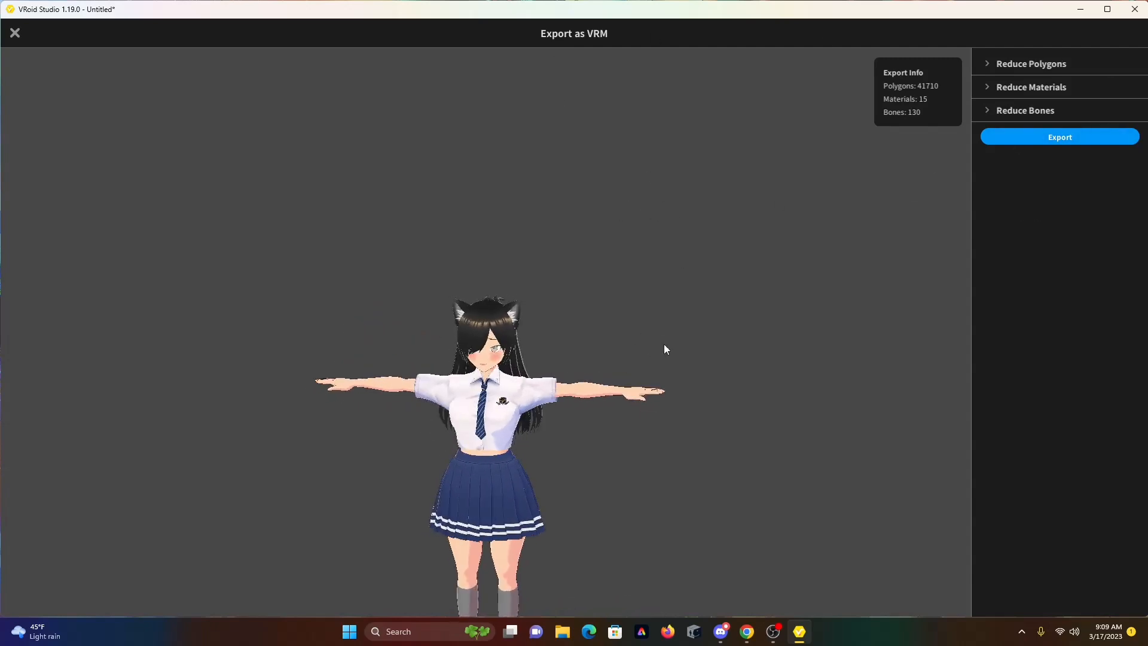
right_drag(660, 349, 952, 261)
Proceed to the VRM settings and enter the avatar title Examplegirl and the creator SizeStories
click(1057, 139)
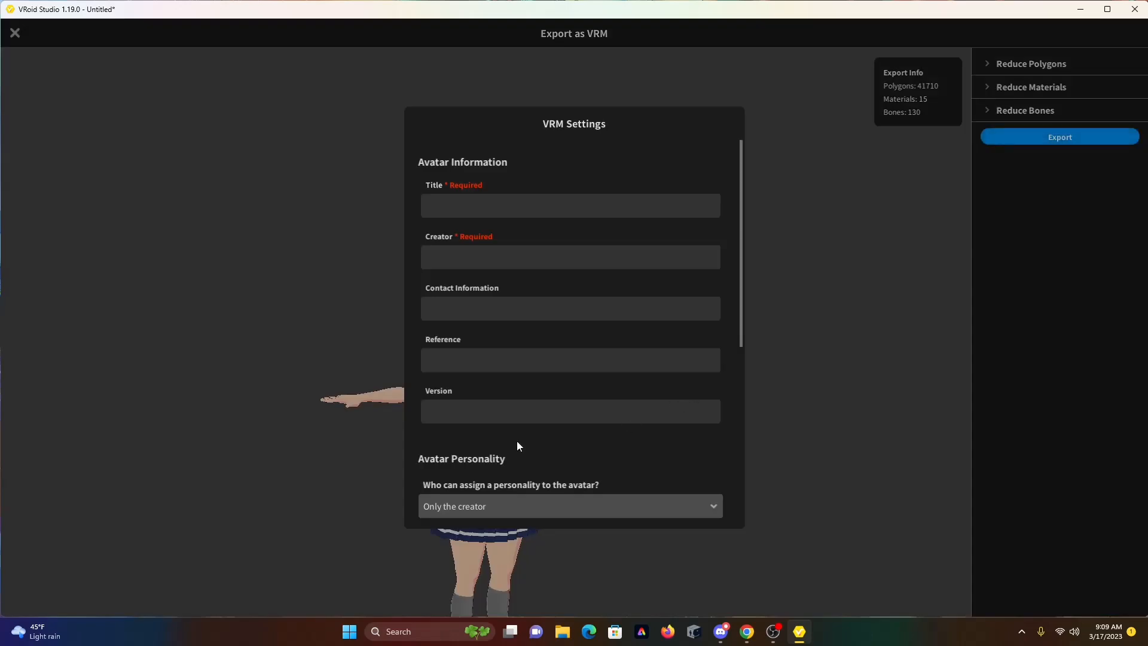
click(494, 209)
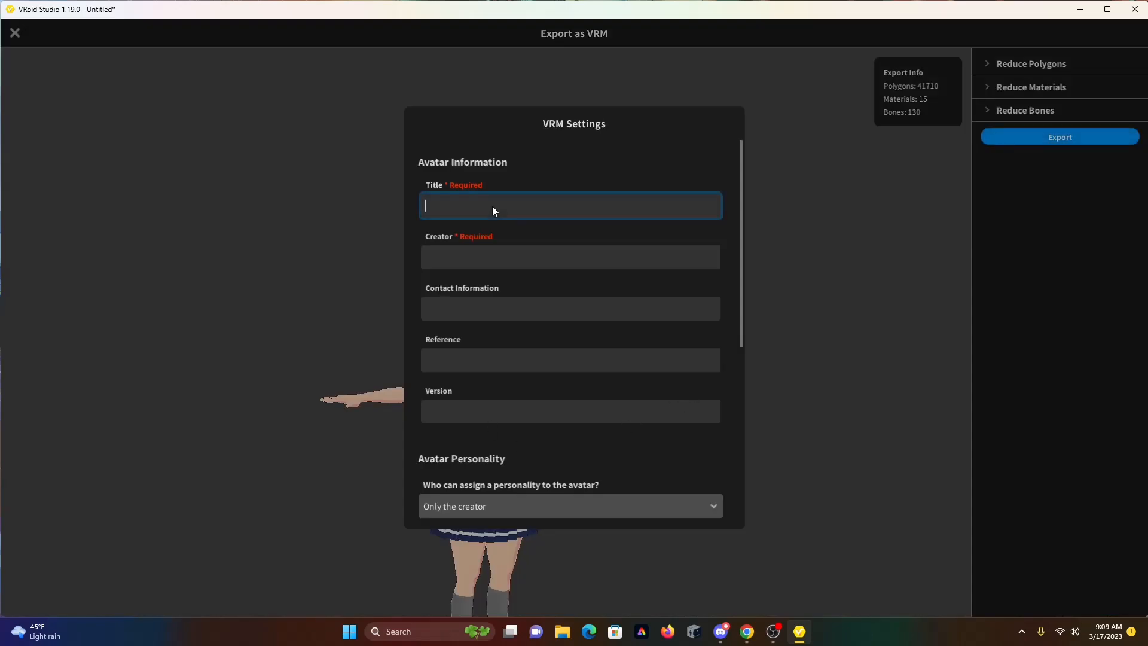
text(Examplegirl)
click(541, 261)
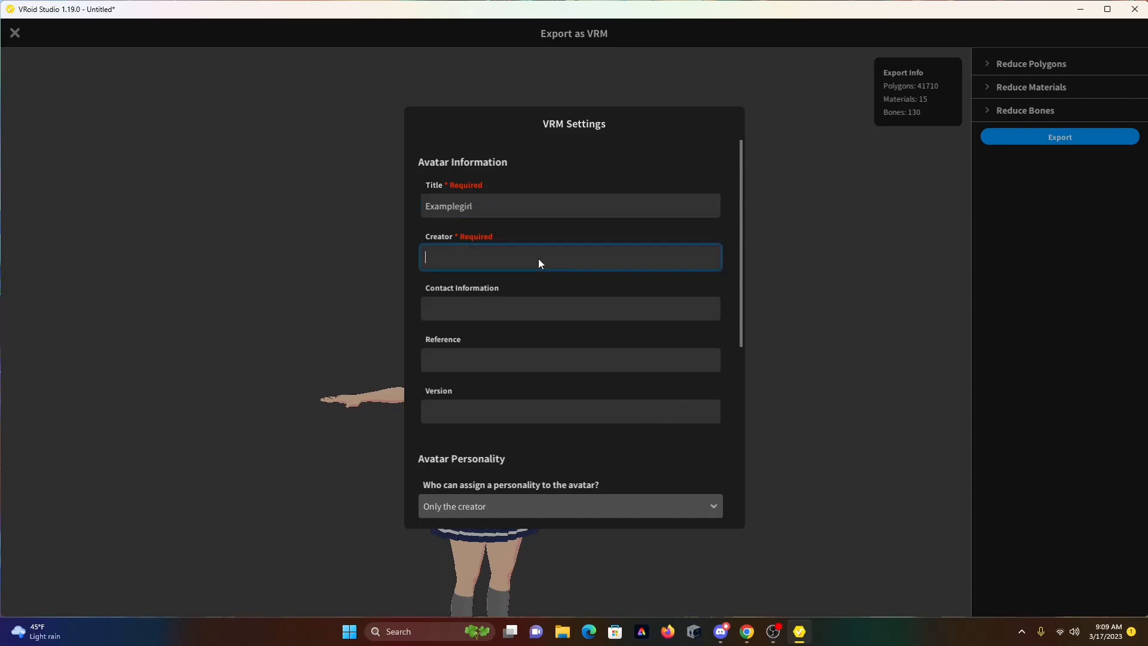
text(SizeStories)
Review the avatar personality and redistribution license options, and continue the export with the default selections
scroll(543, 291, down, 6)
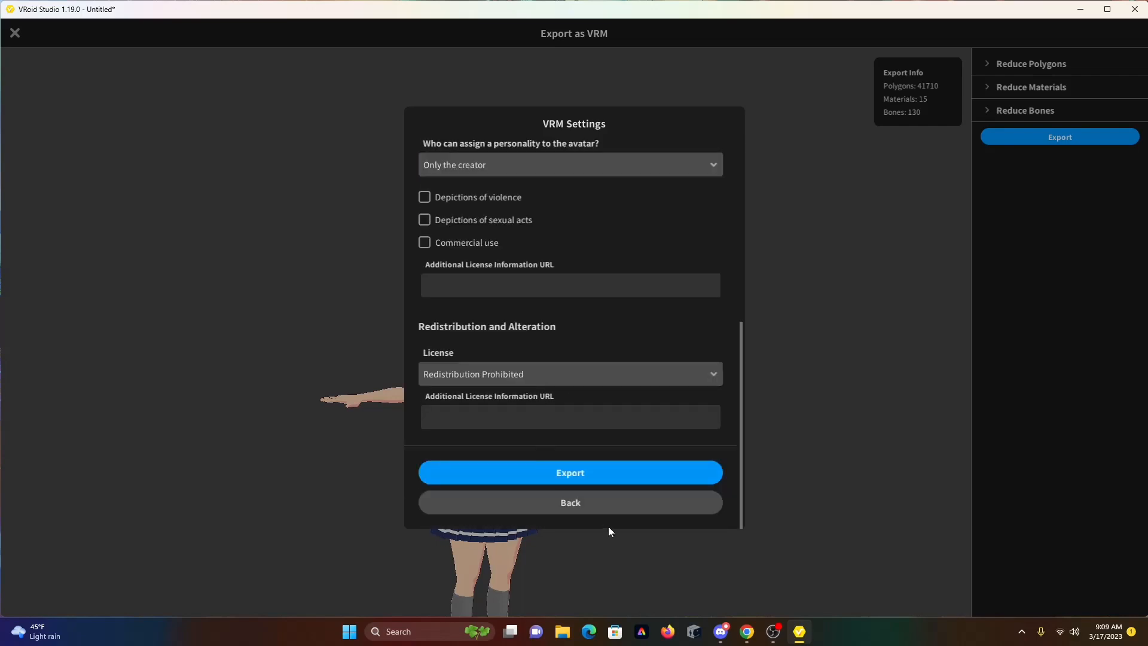
scroll(420, 328, up, 6)
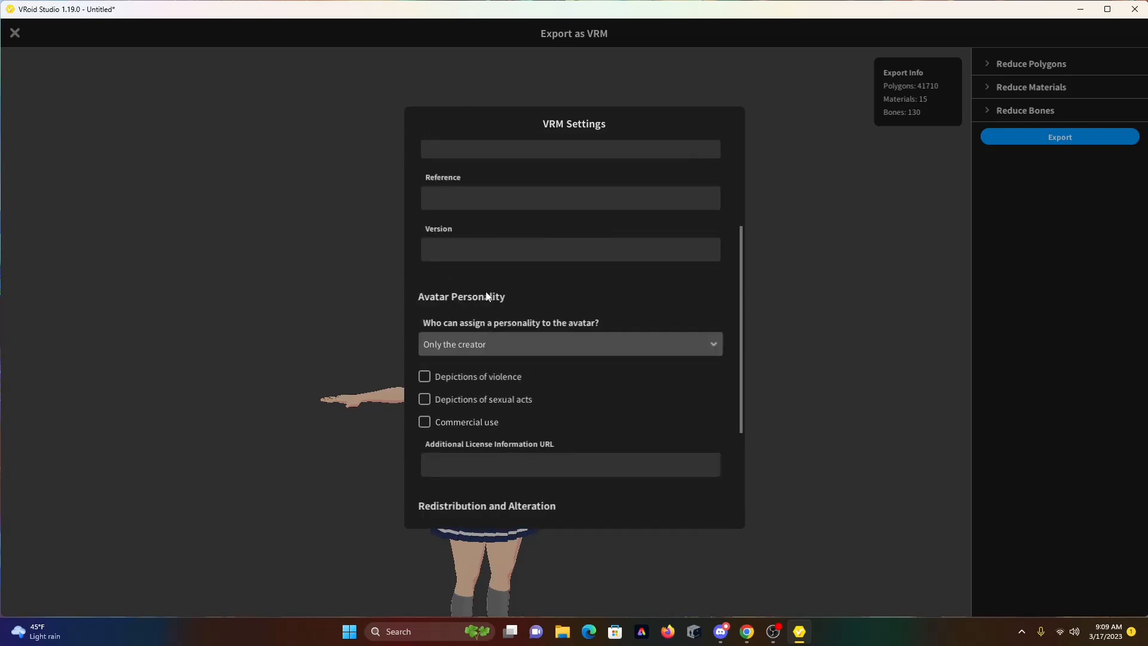
scroll(482, 413, down, 6)
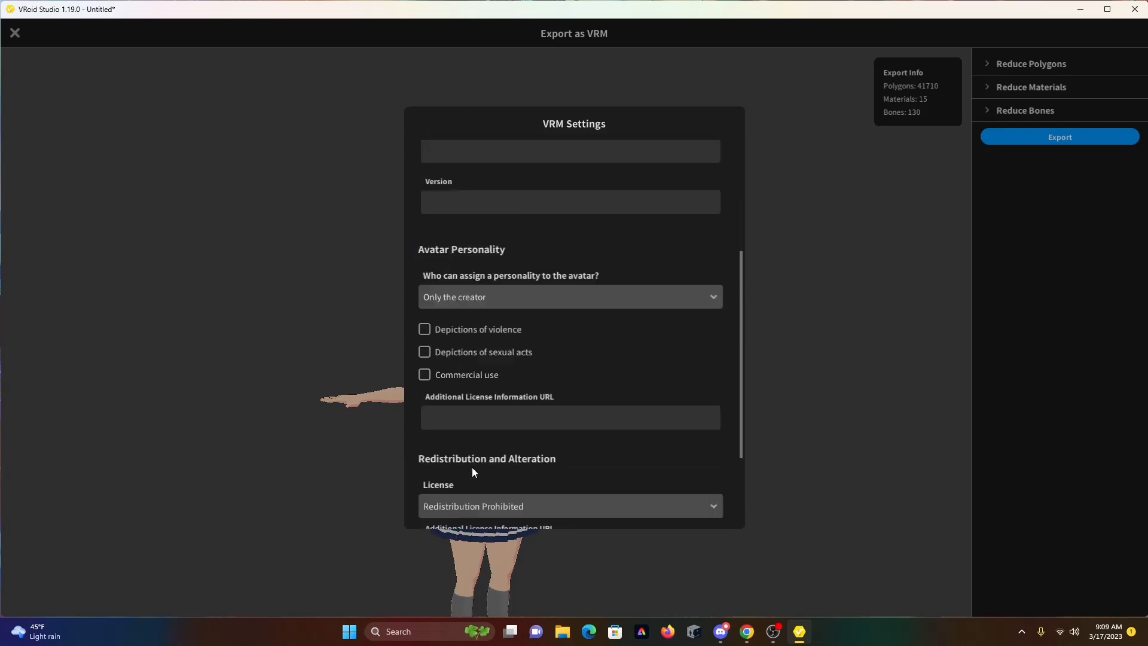
scroll(472, 388, up, 2)
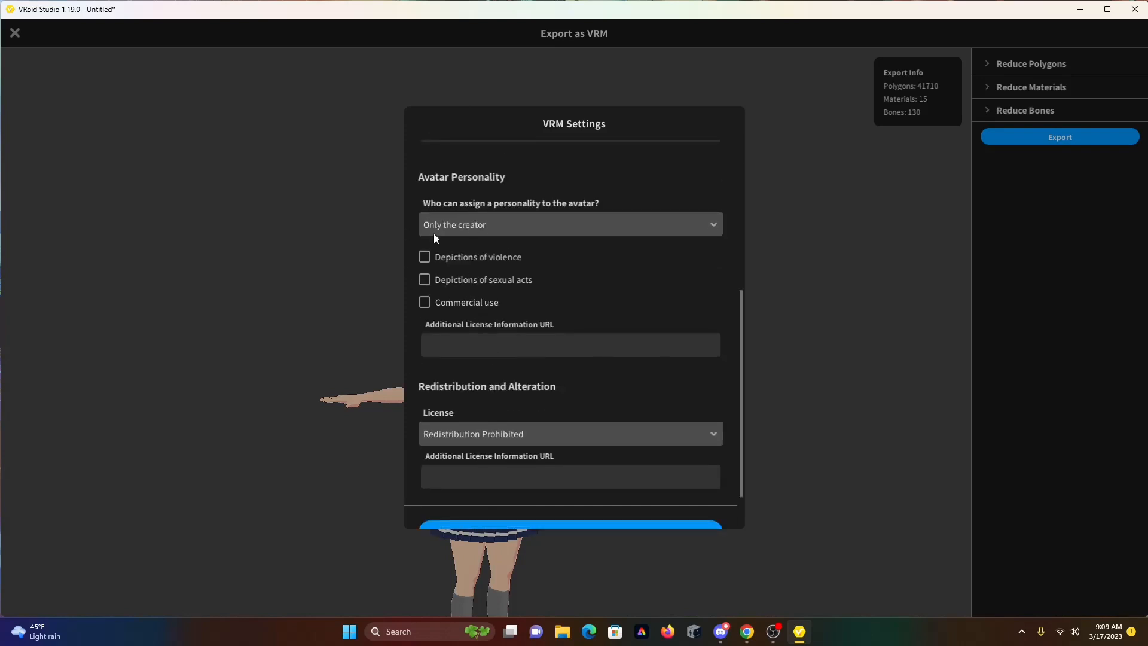
scroll(598, 317, down, 1)
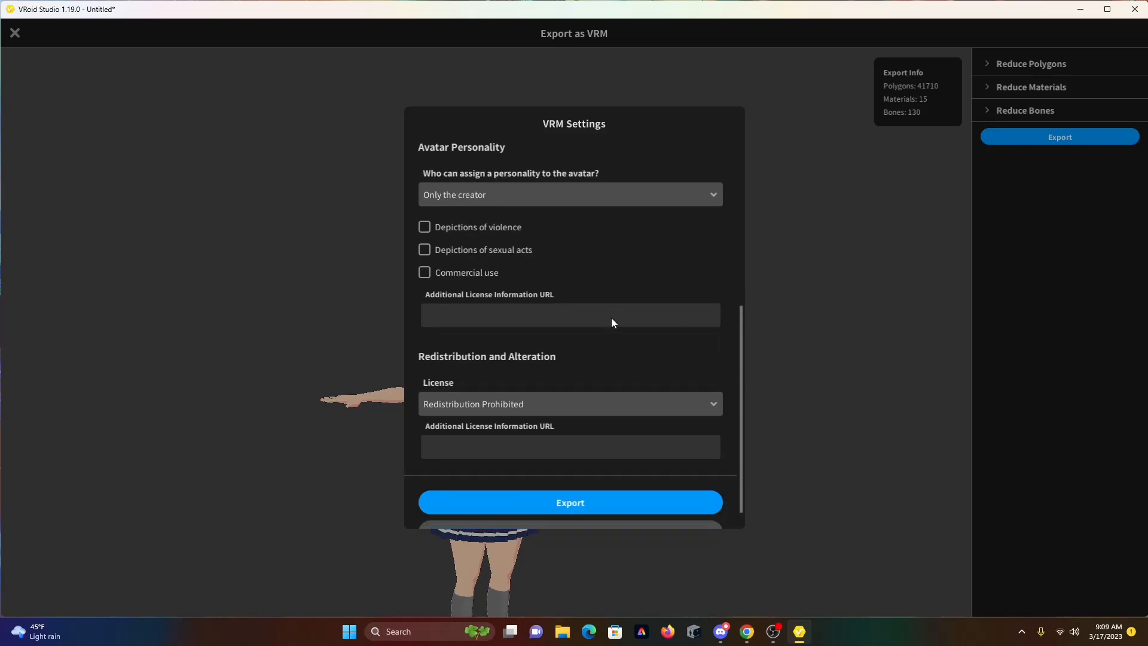
scroll(583, 335, down, 1)
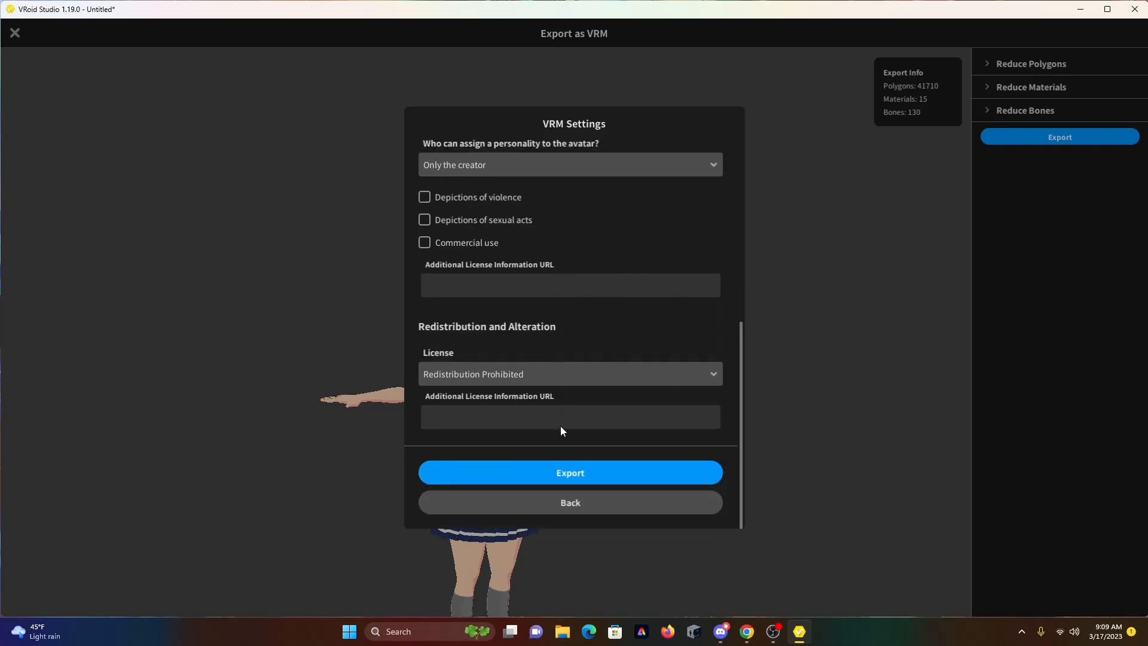
click(615, 471)
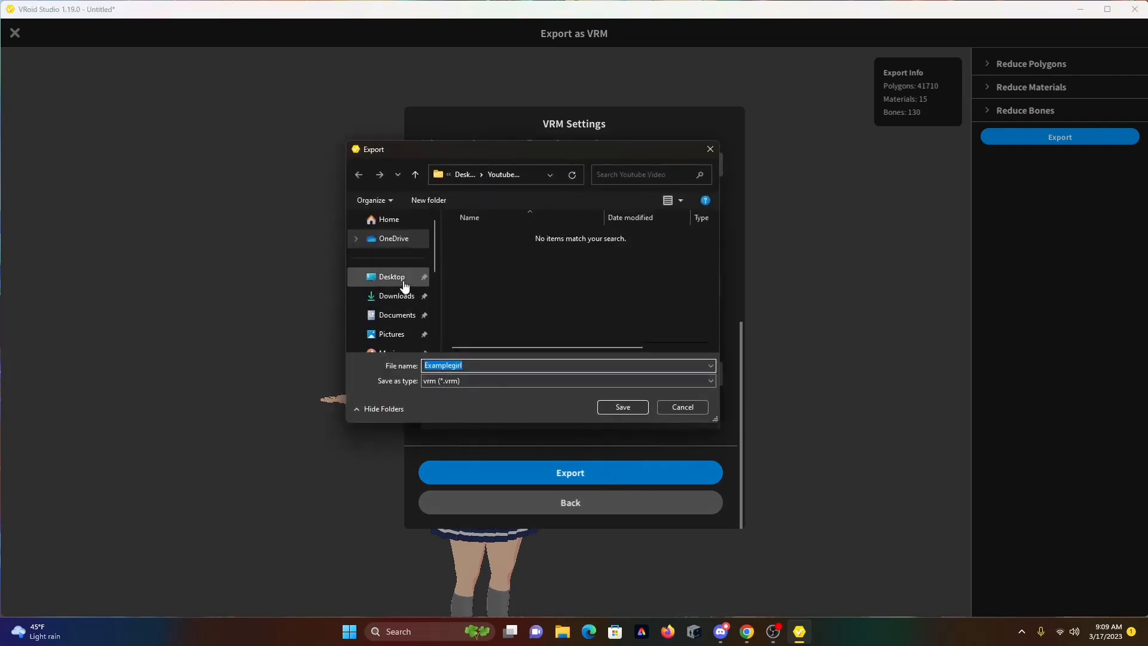
Save the exported VRM file as Examplegirl in the Youtube Video folder on the Desktop
click(404, 282)
scroll(522, 295, down, 5)
scroll(522, 295, down, 10)
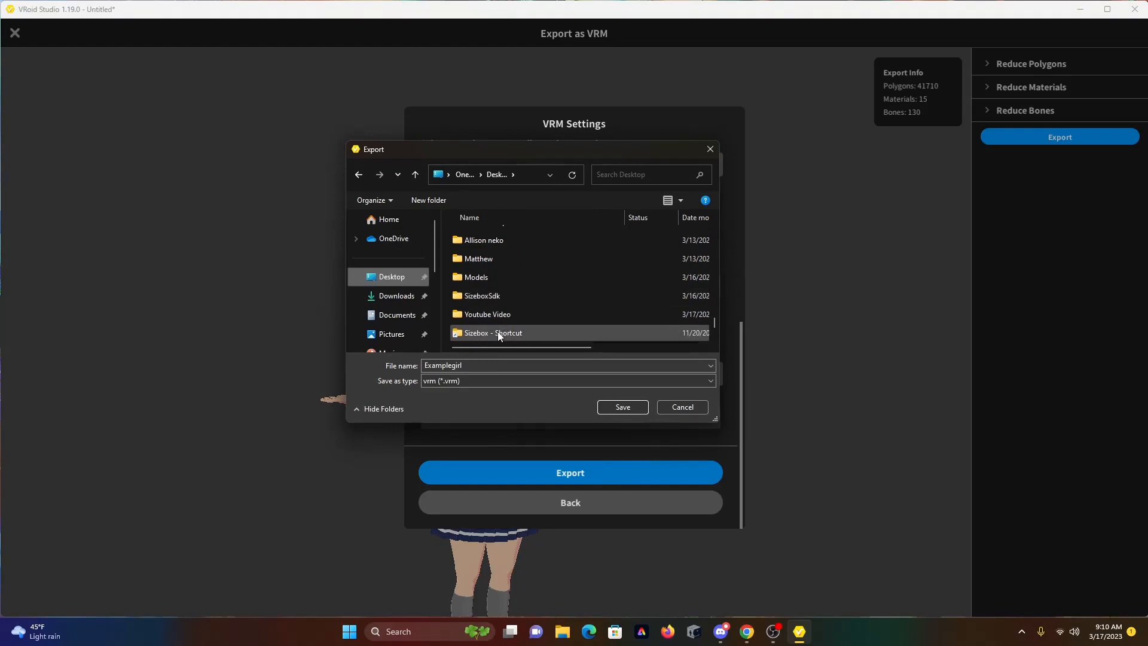
click(503, 315)
click(503, 316)
click(561, 312)
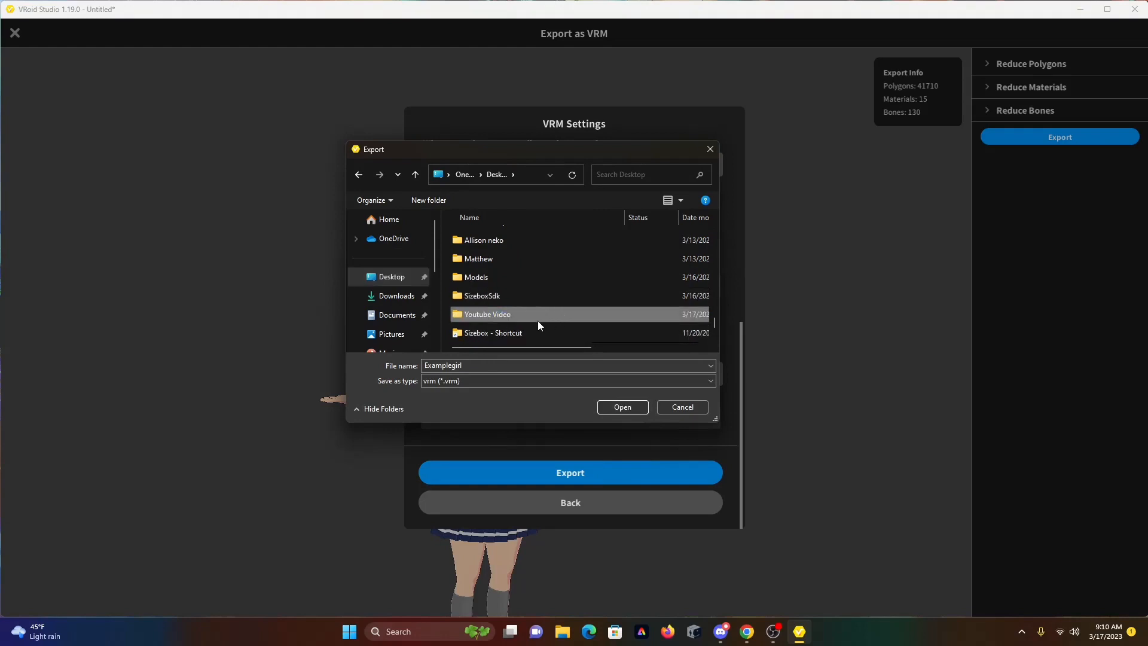
double_click(511, 314)
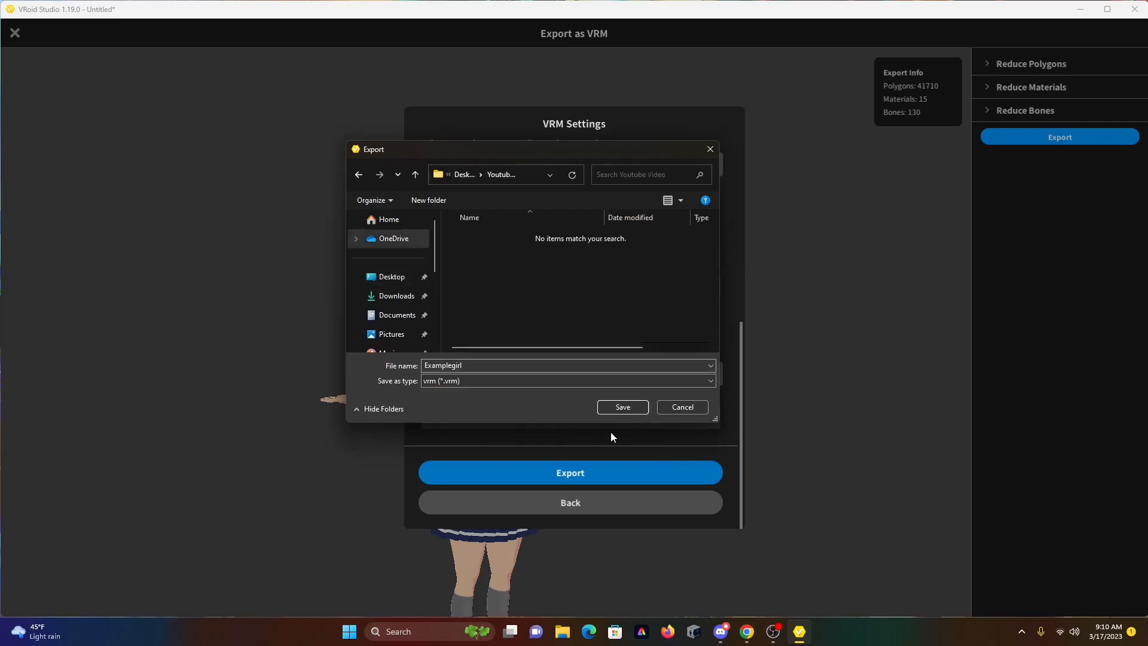
click(622, 408)
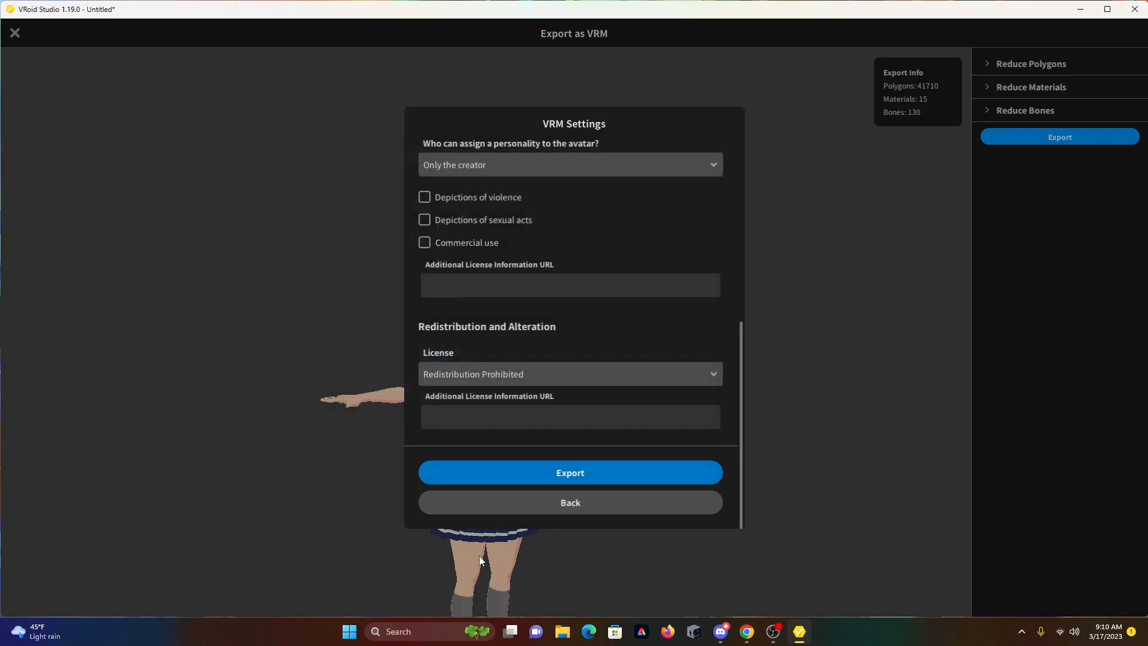
click(571, 472)
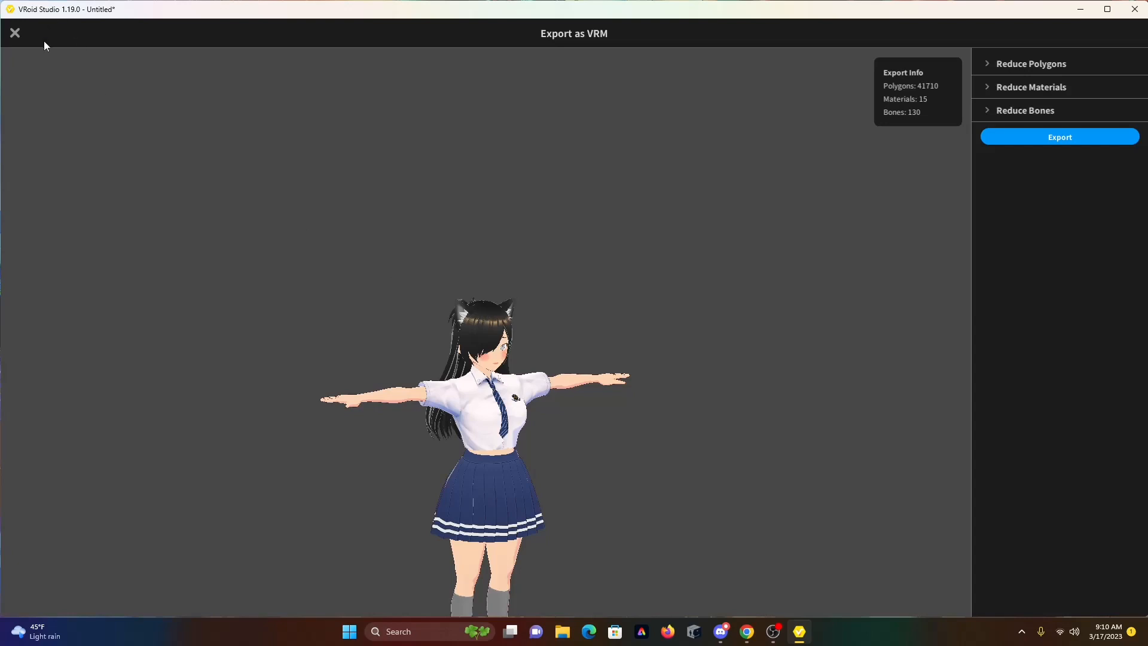
Exit VRoid Studio, saving the unsaved model as Examplegirl in VRoid format in the Models folder
click(1135, 9)
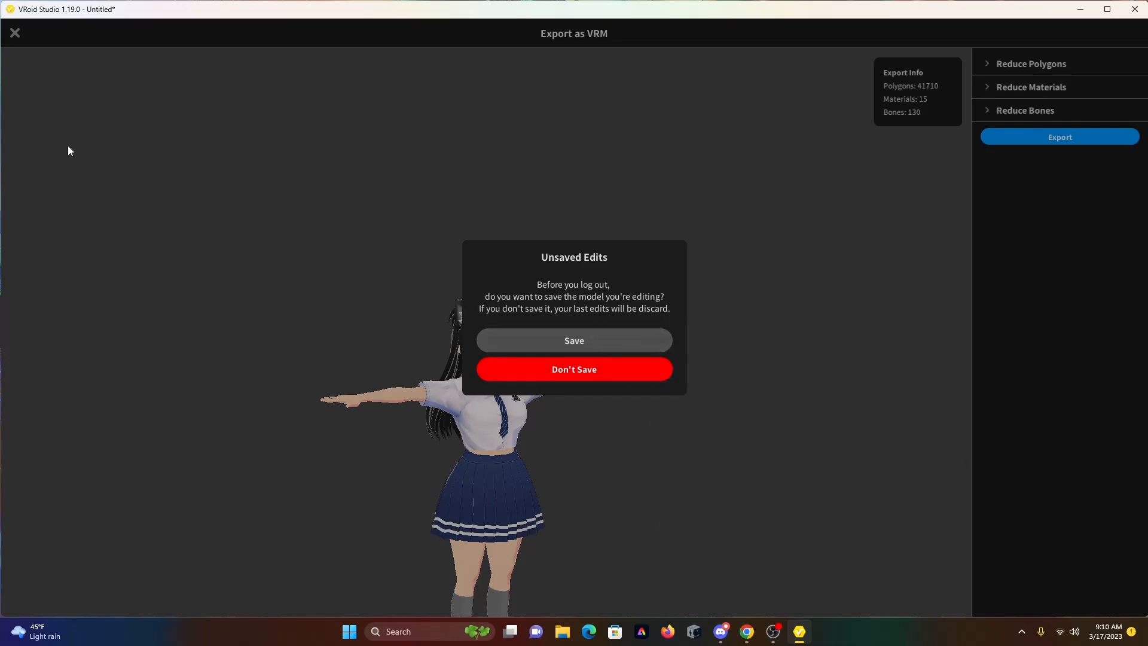
click(587, 344)
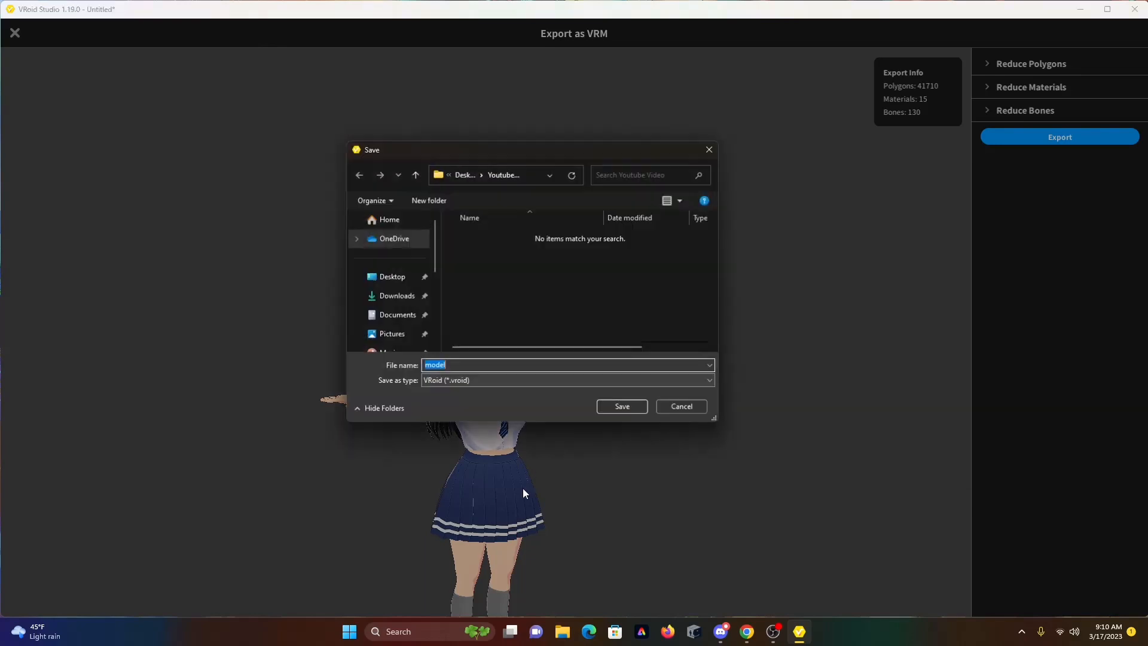
scroll(418, 308, down, 3)
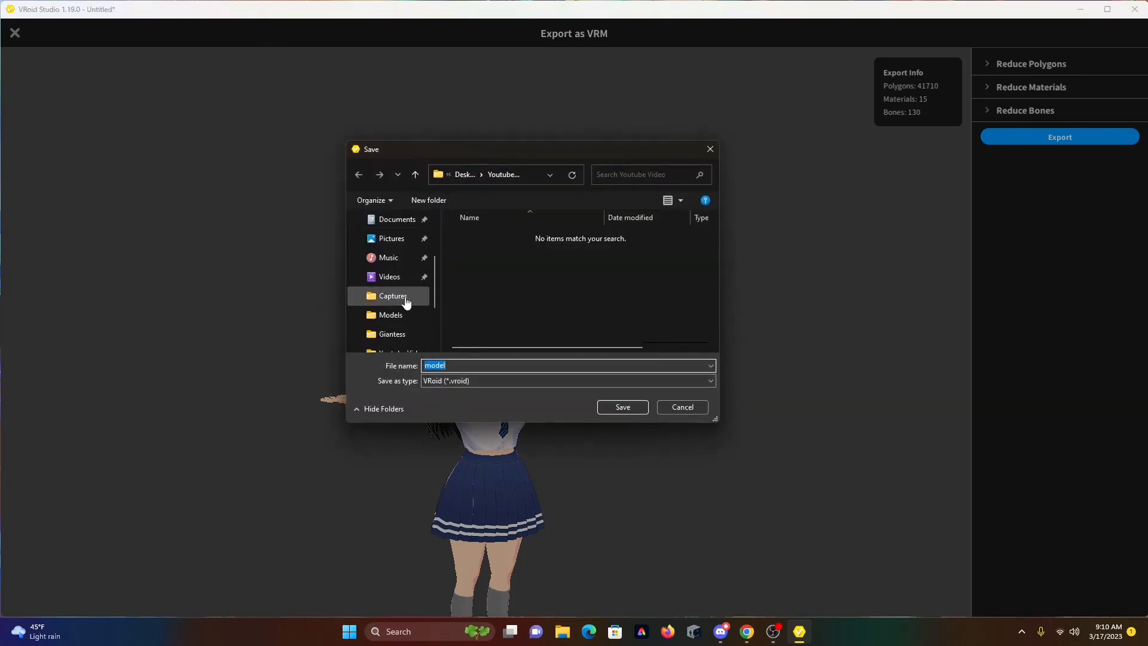
click(402, 316)
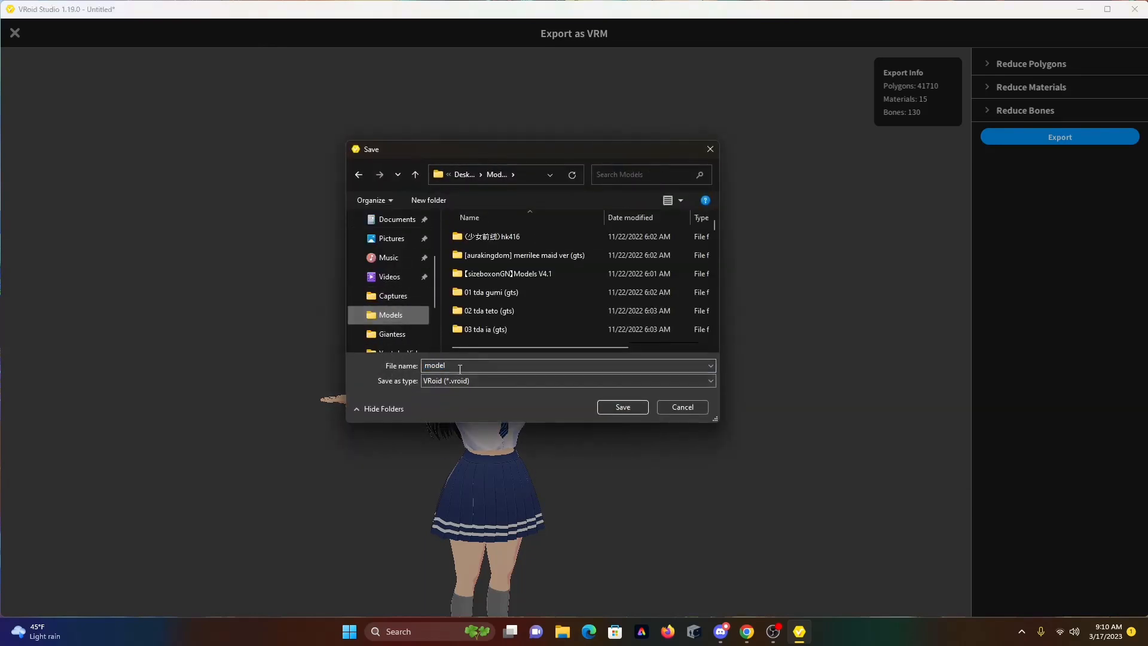
double_click(459, 366)
key(BackSpace)
text(Examp)
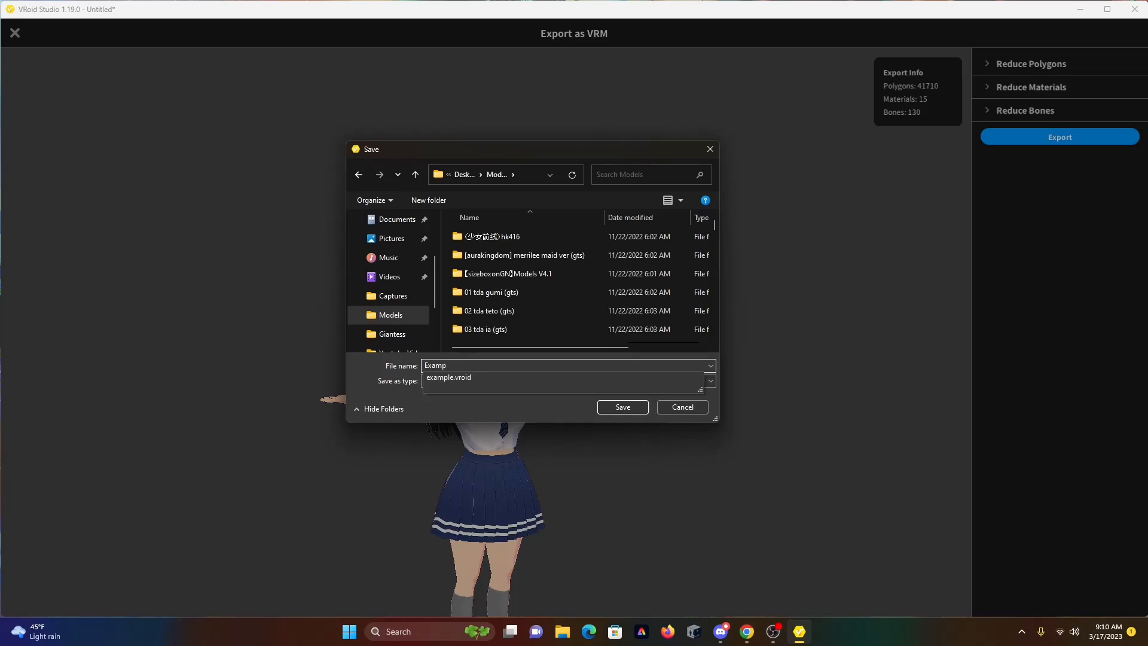
text(legirl)
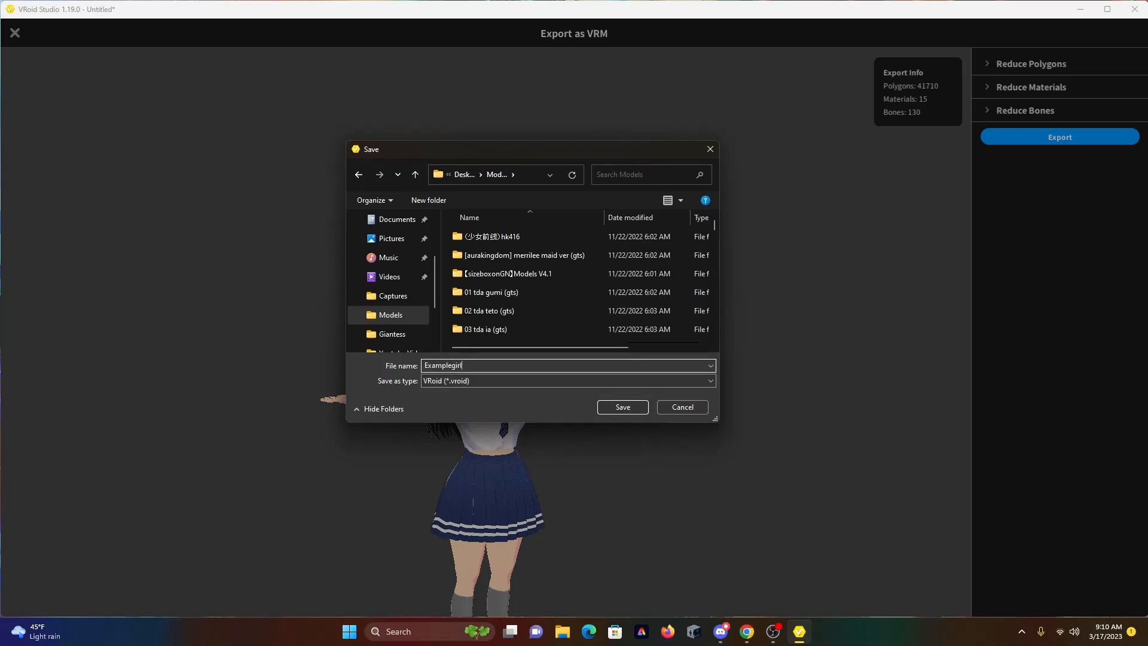
click(622, 406)
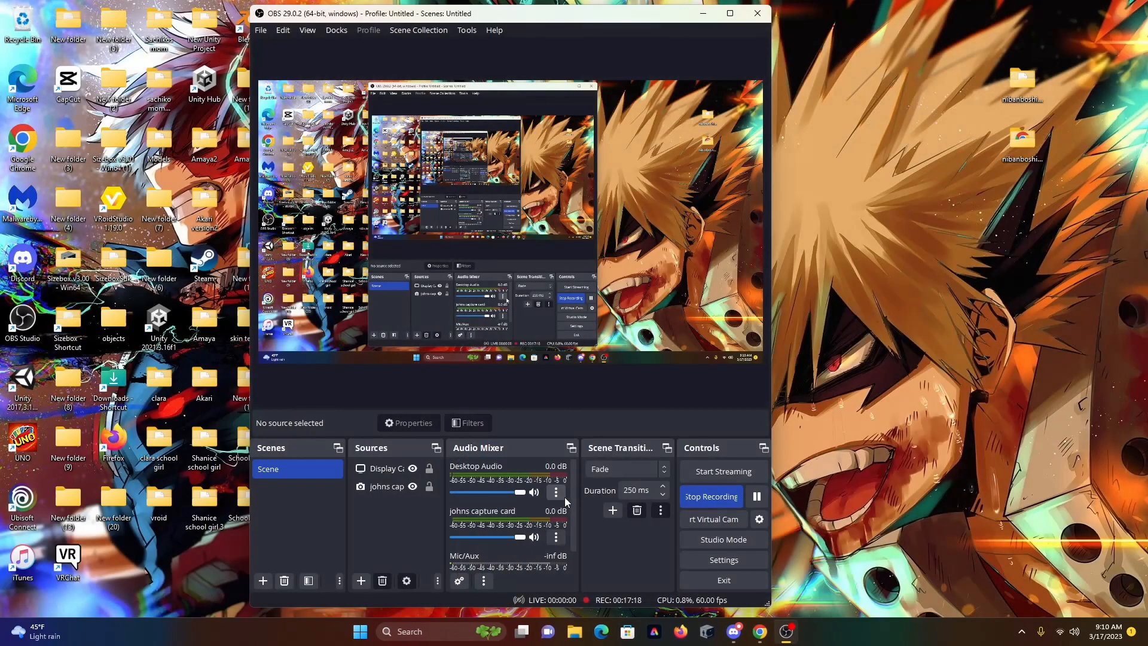
Move the OBS window aside, open the desktop's Youtube Video folder in File Explorer and maximize it
drag(609, 17, 320, 22)
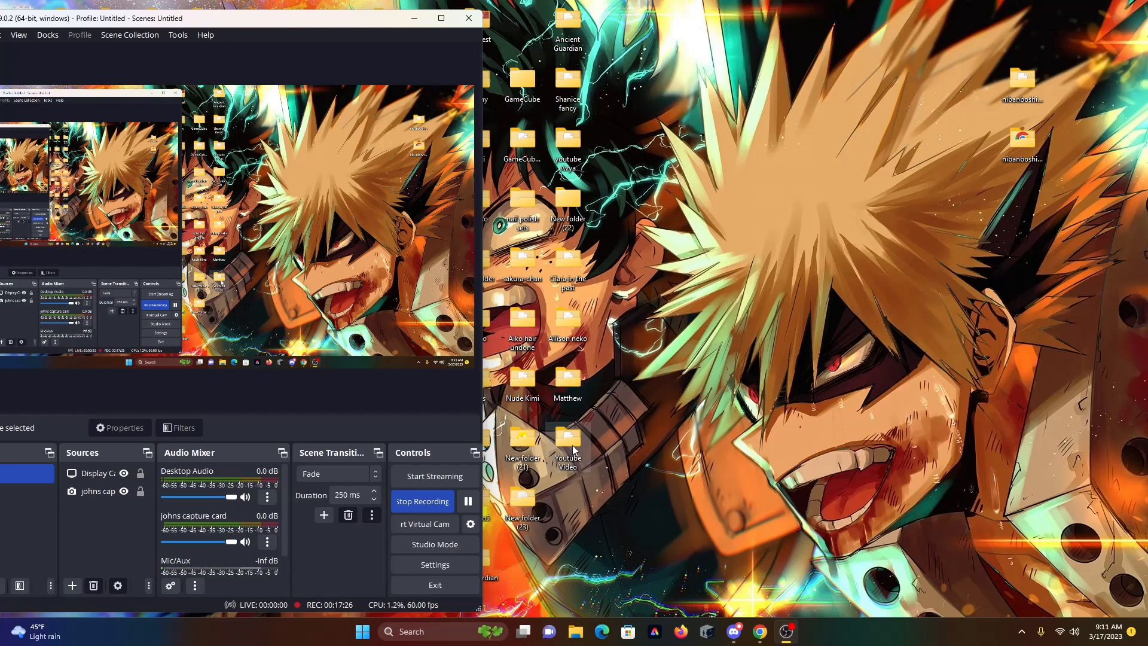
double_click(573, 449)
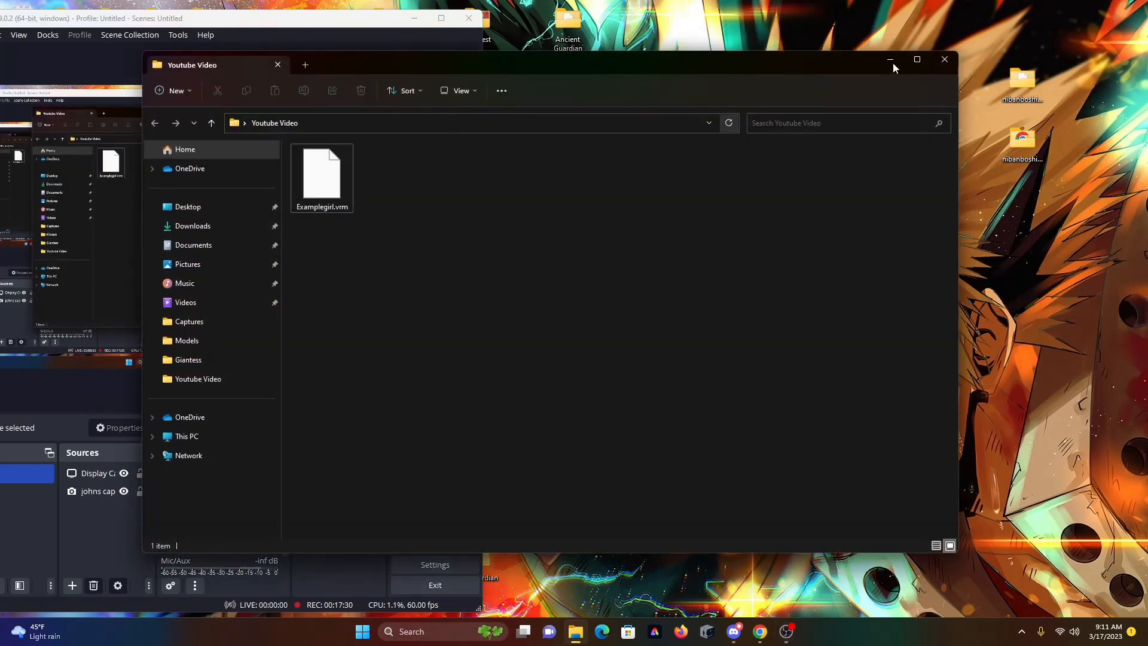
click(917, 59)
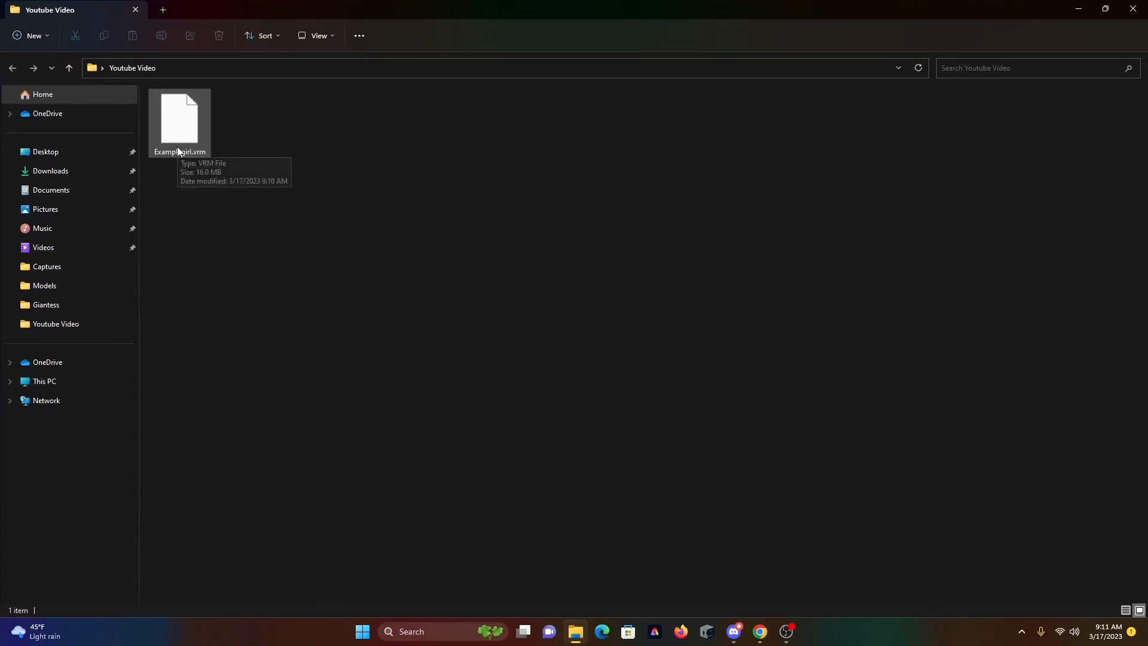
Rename the Examplegirl.vrm file to Examplegirl.glb and accept the extension change
click(180, 149)
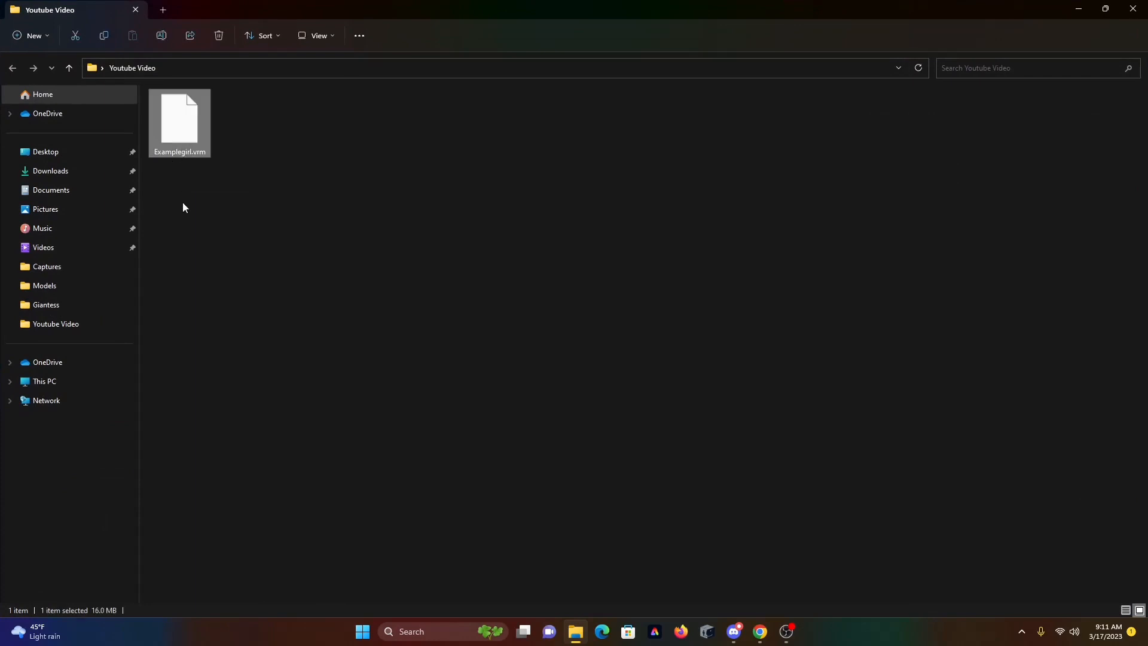
right_click(192, 140)
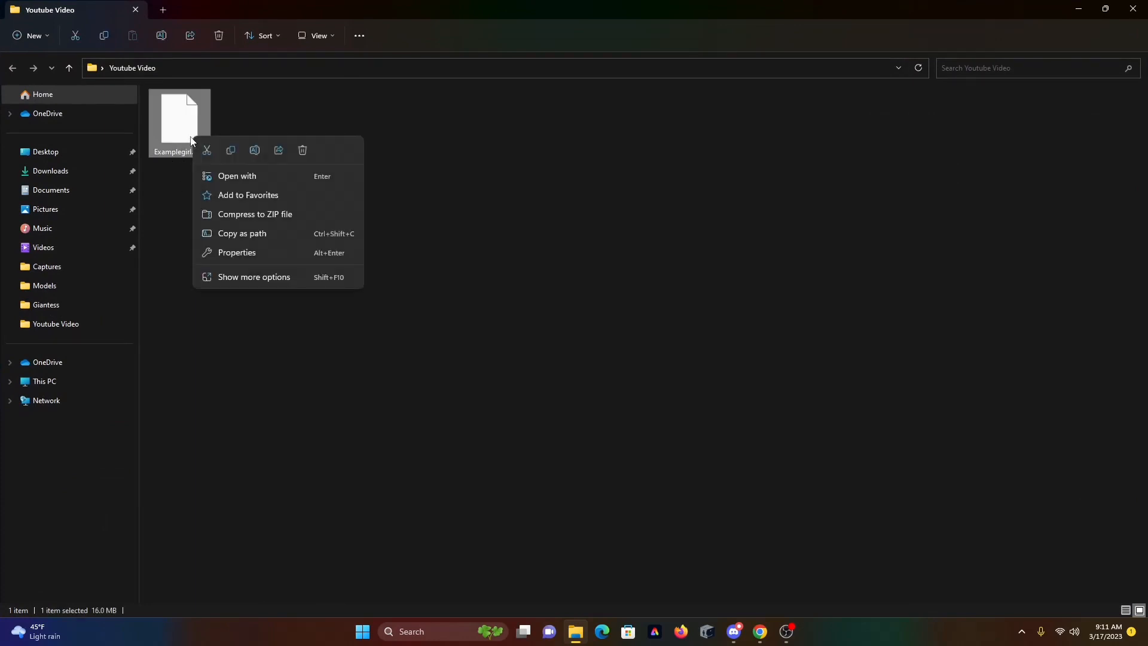
click(252, 278)
click(287, 490)
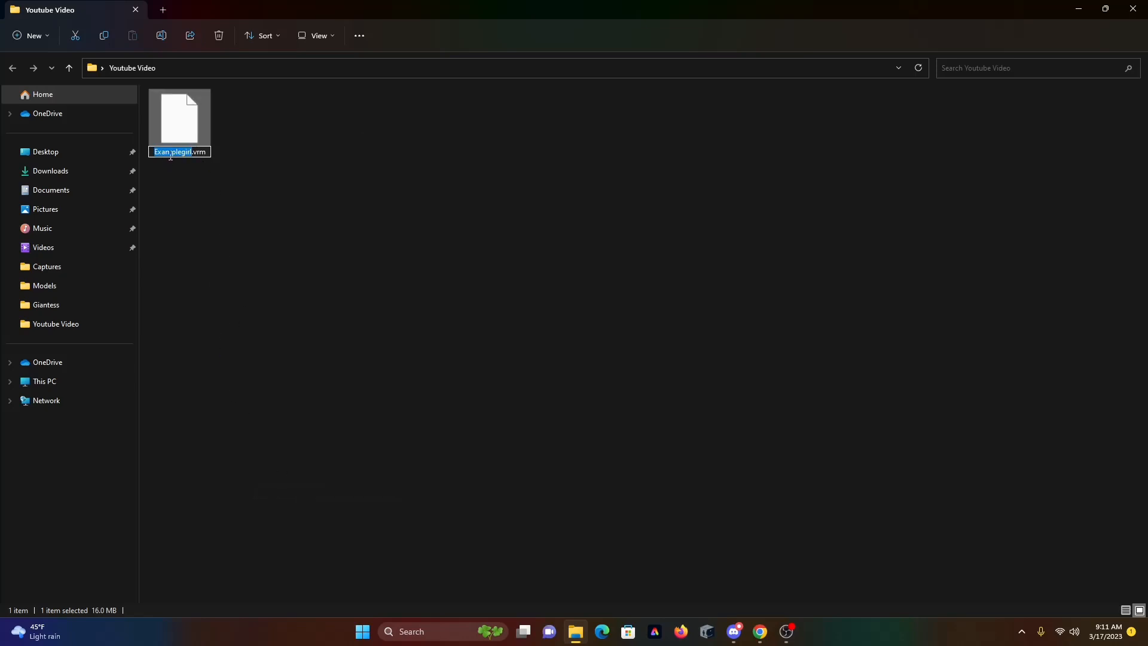
click(206, 152)
key(BackSpace)
key(BackSpace)
key(BackSpace)
text(glb)
key(Return)
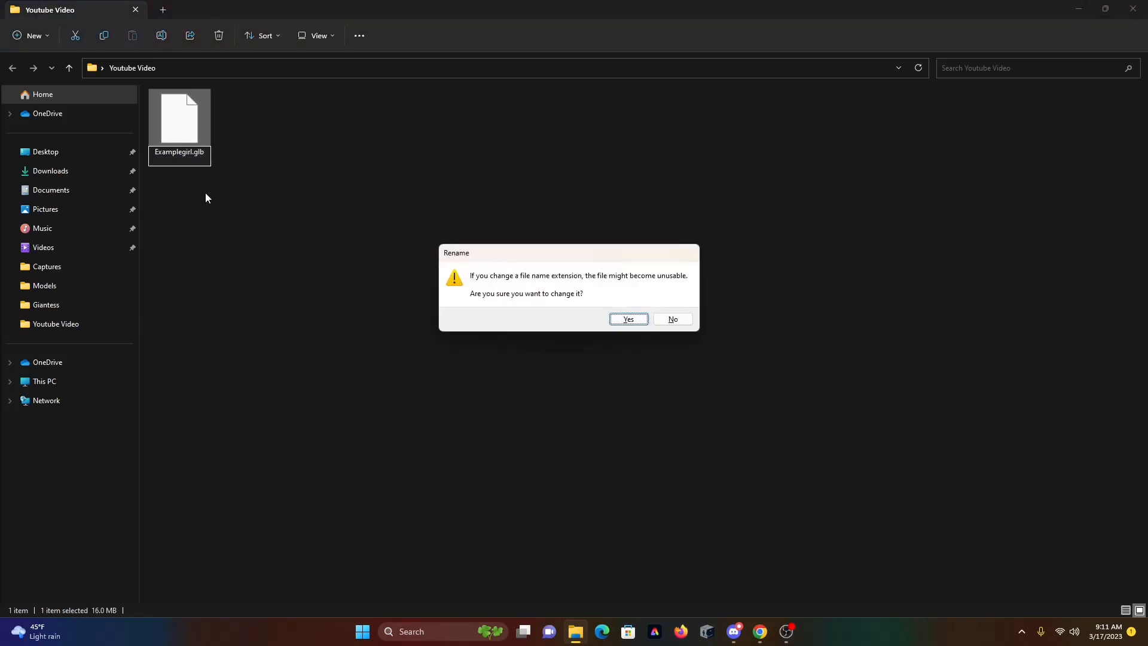
click(617, 318)
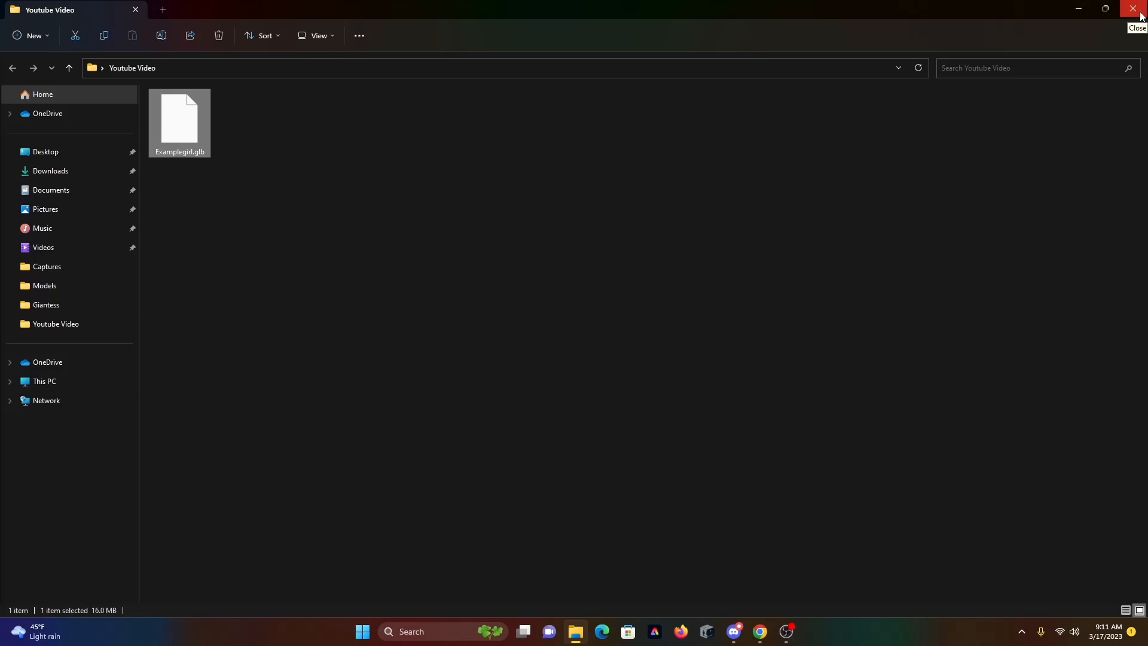
Launch Blender and keep the OBS window minimized
click(363, 631)
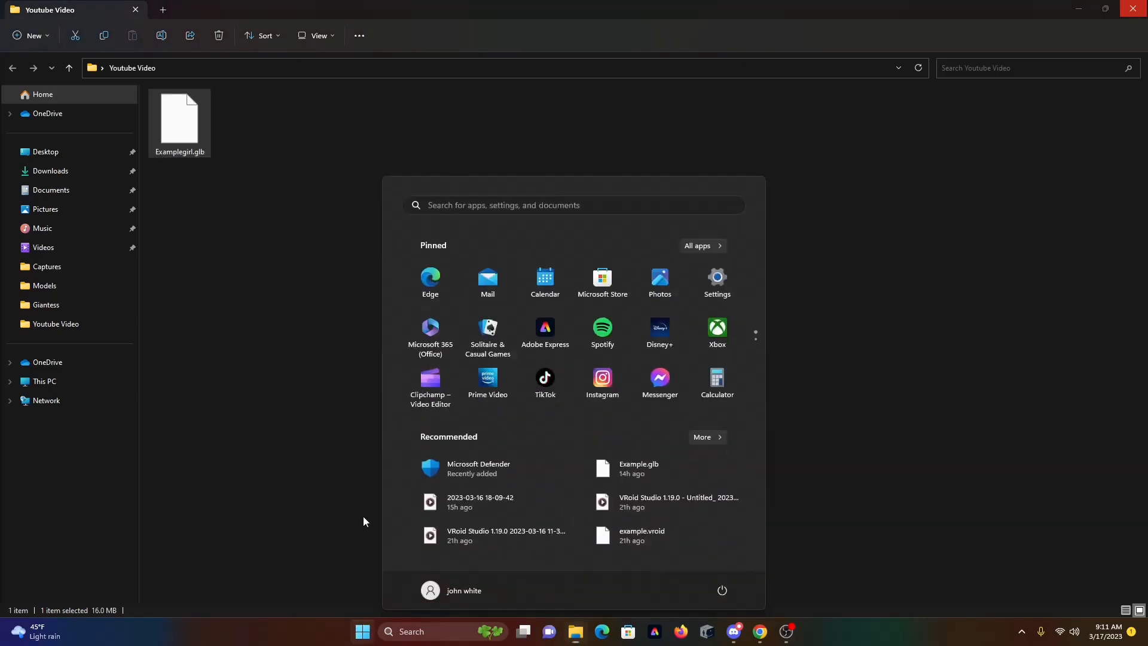
click(528, 205)
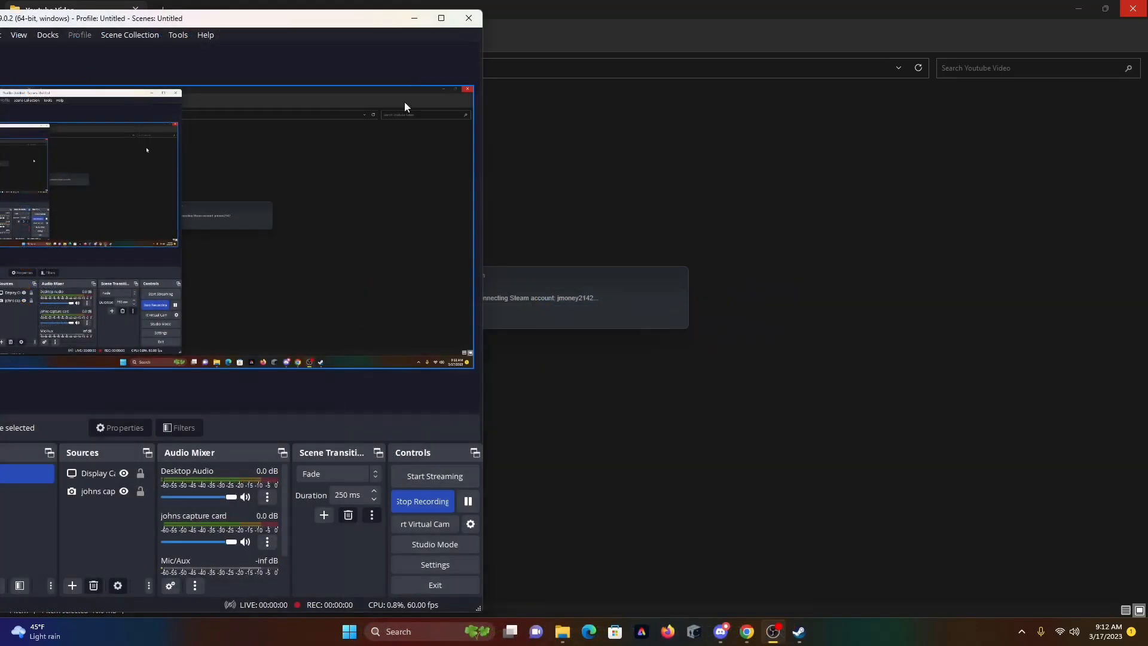
click(414, 17)
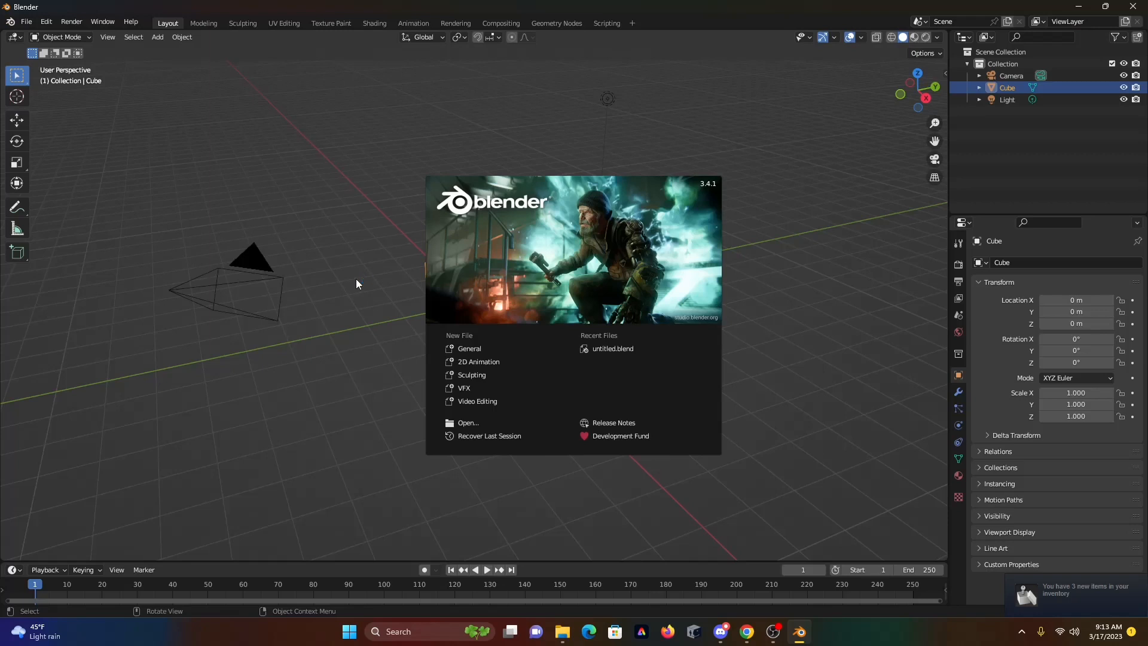
mouse_move(772, 640)
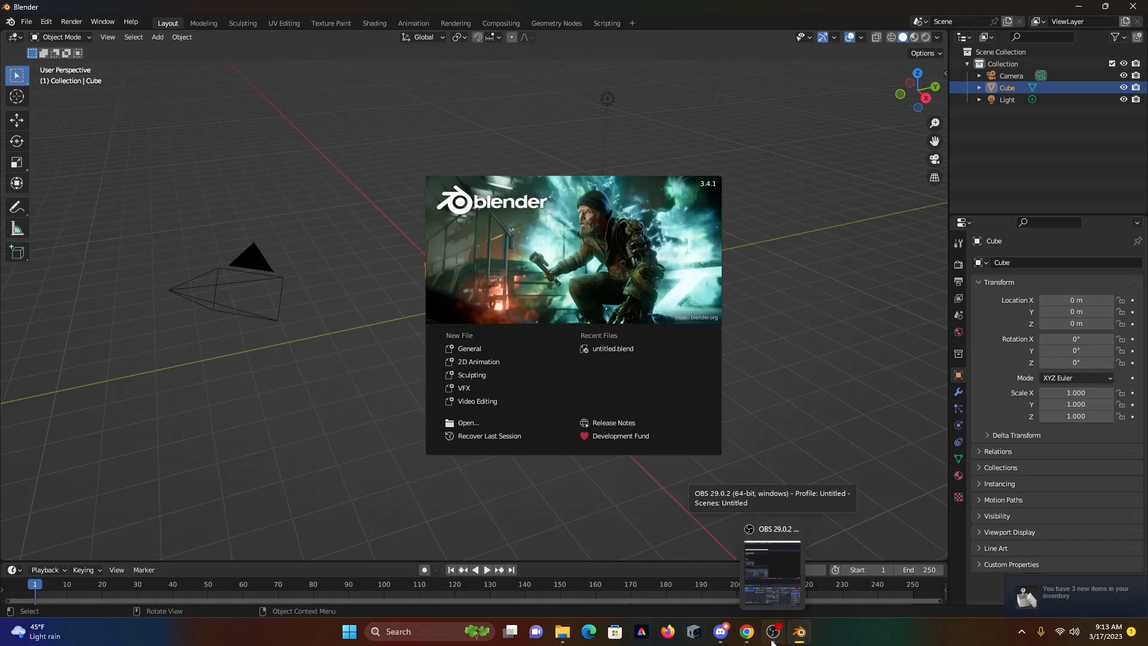
click(772, 640)
click(400, 5)
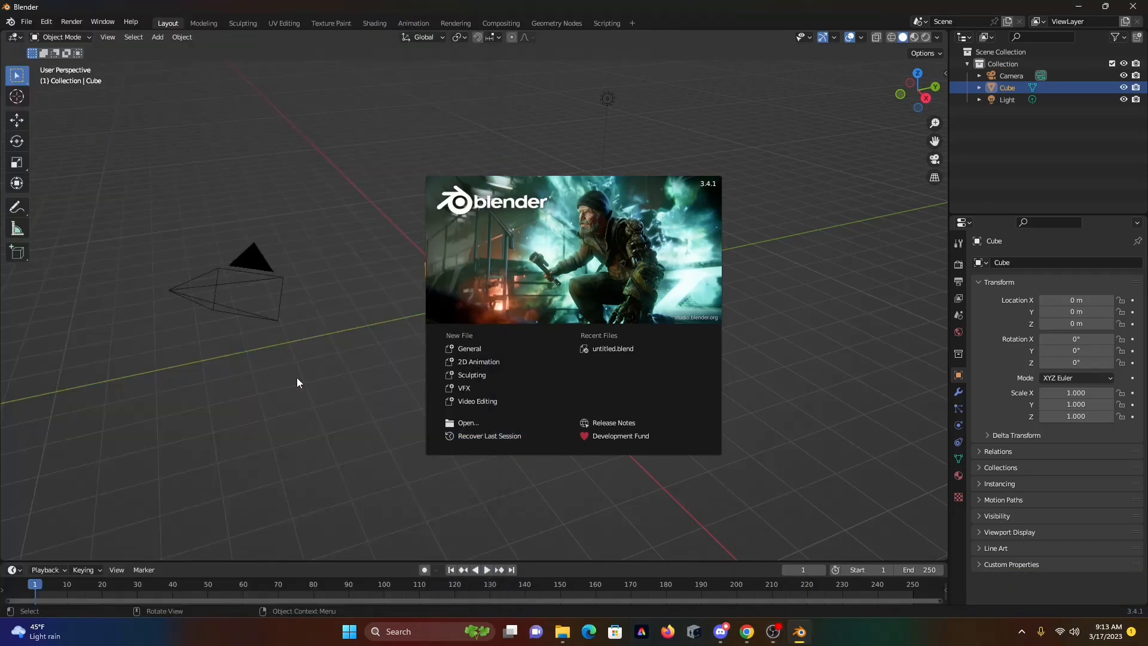
Dismiss the splash screen and delete the default cube from the scene
click(392, 297)
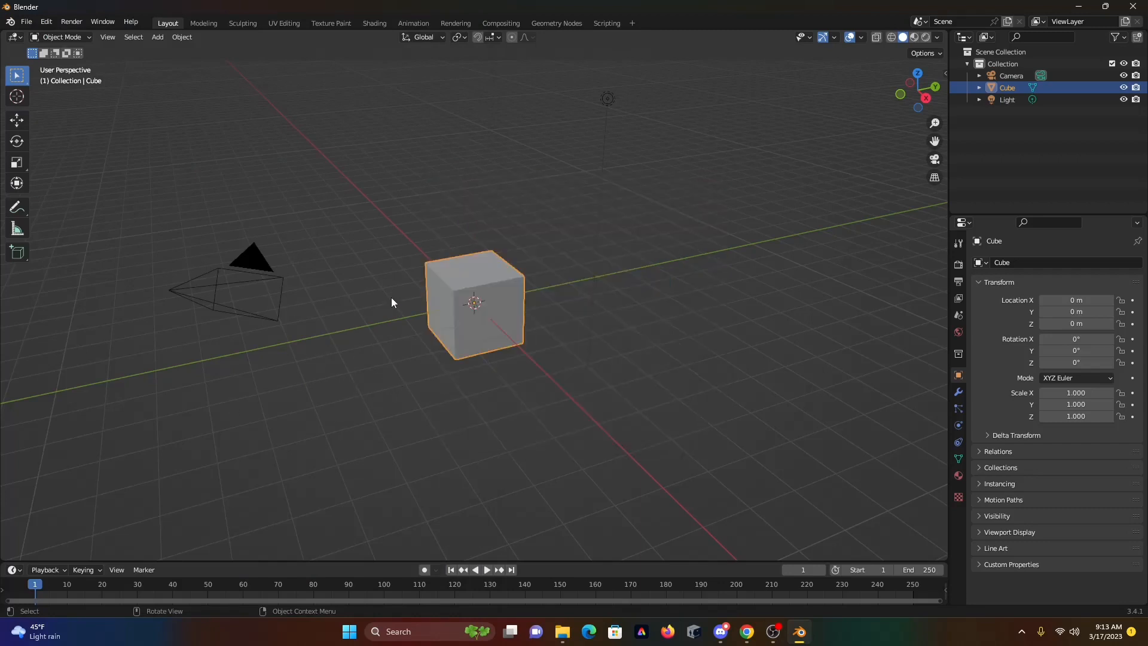
right_click(483, 275)
click(439, 493)
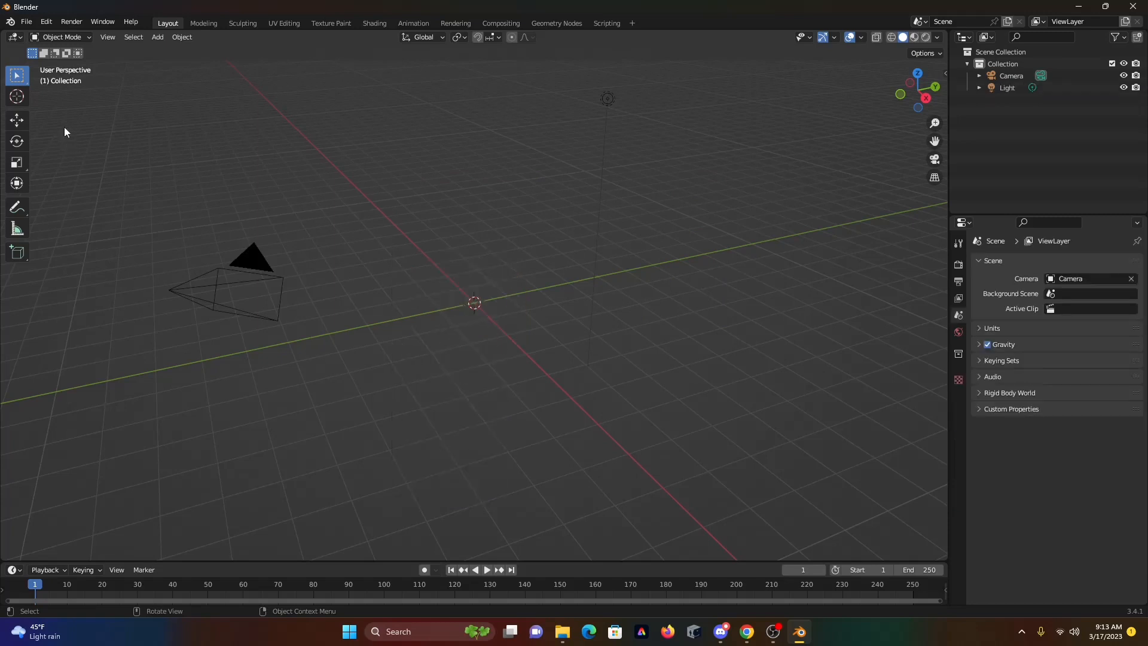
Import Examplegirl.glb as glTF 2.0 from the Youtube Video folder on the Desktop
click(25, 22)
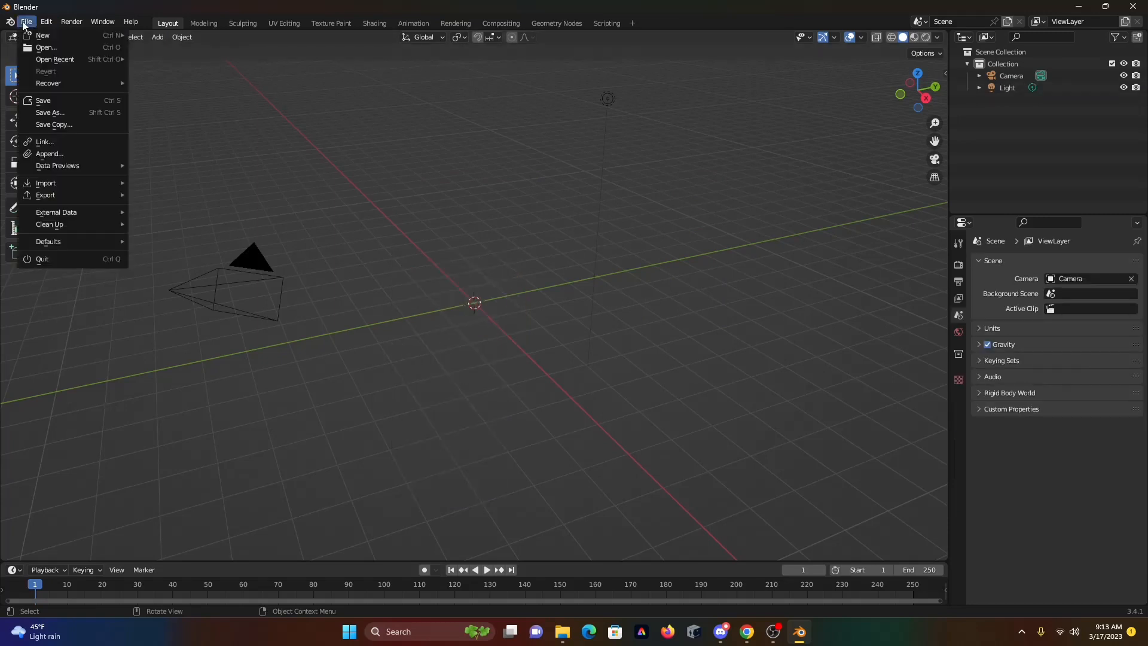
mouse_move(53, 184)
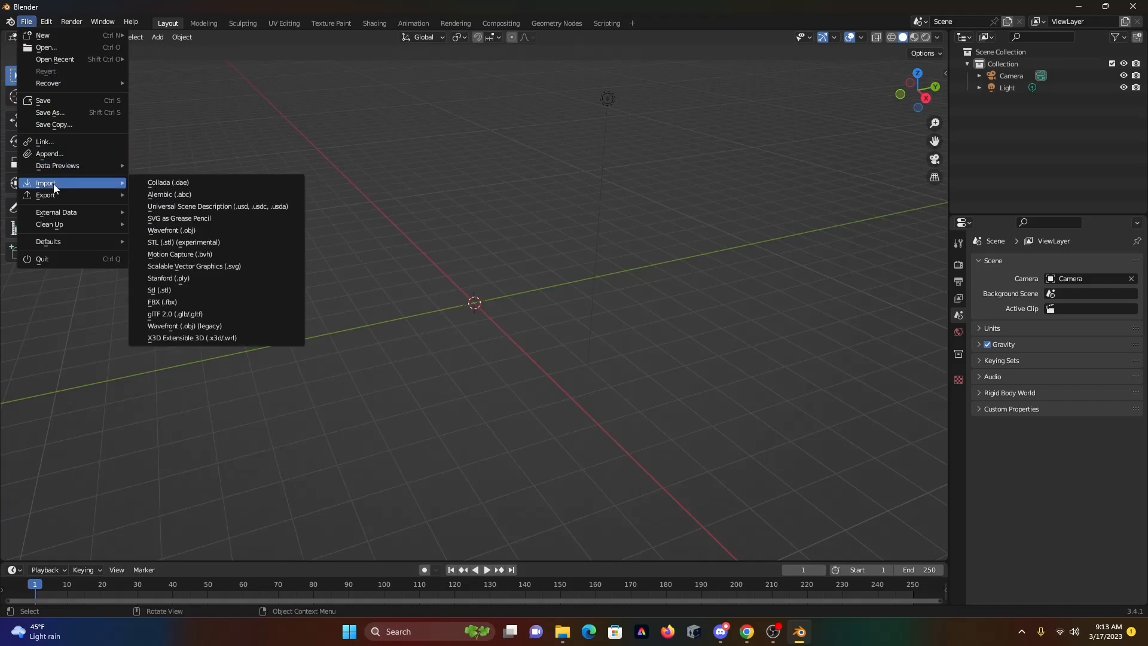
click(174, 314)
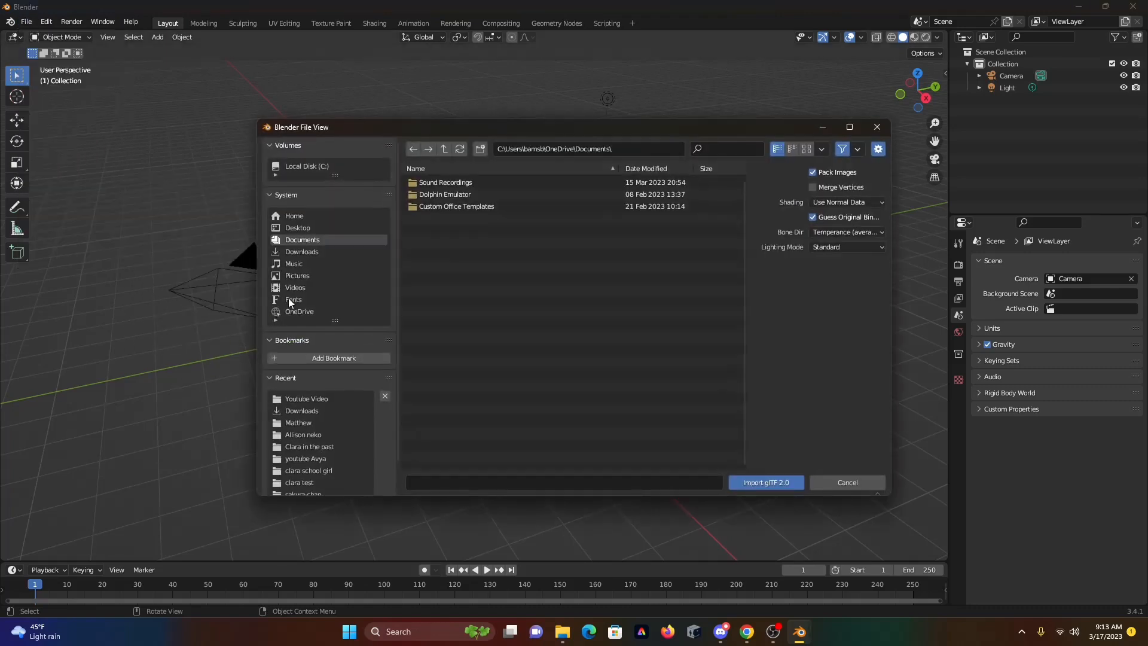
click(293, 228)
scroll(472, 317, down, 5)
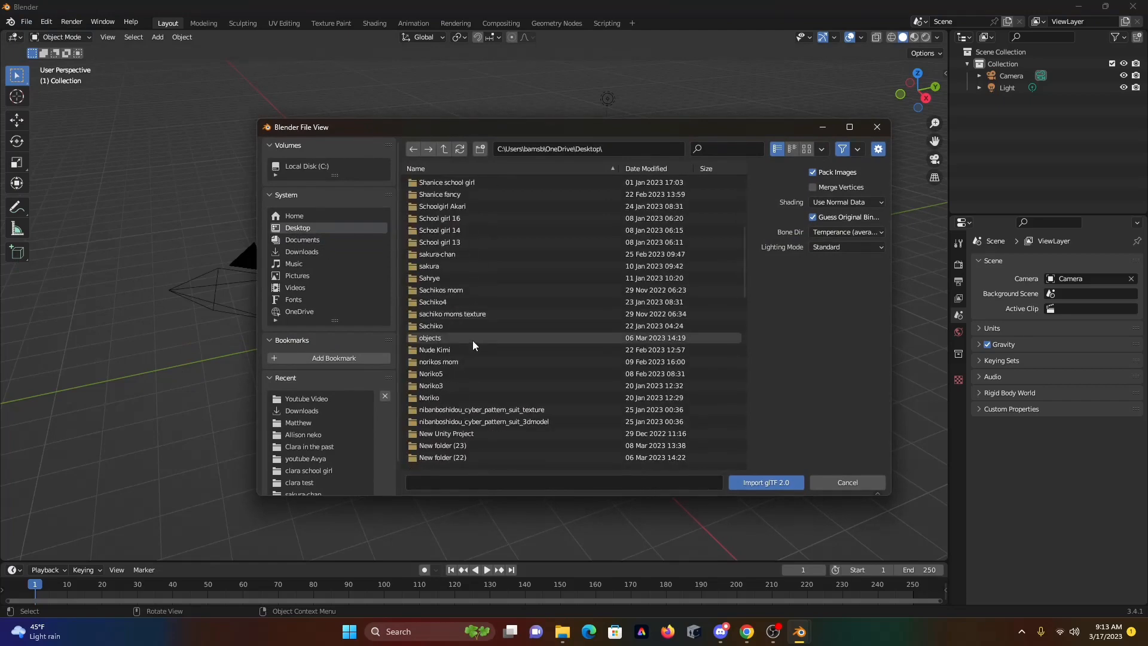
scroll(475, 373, down, 10)
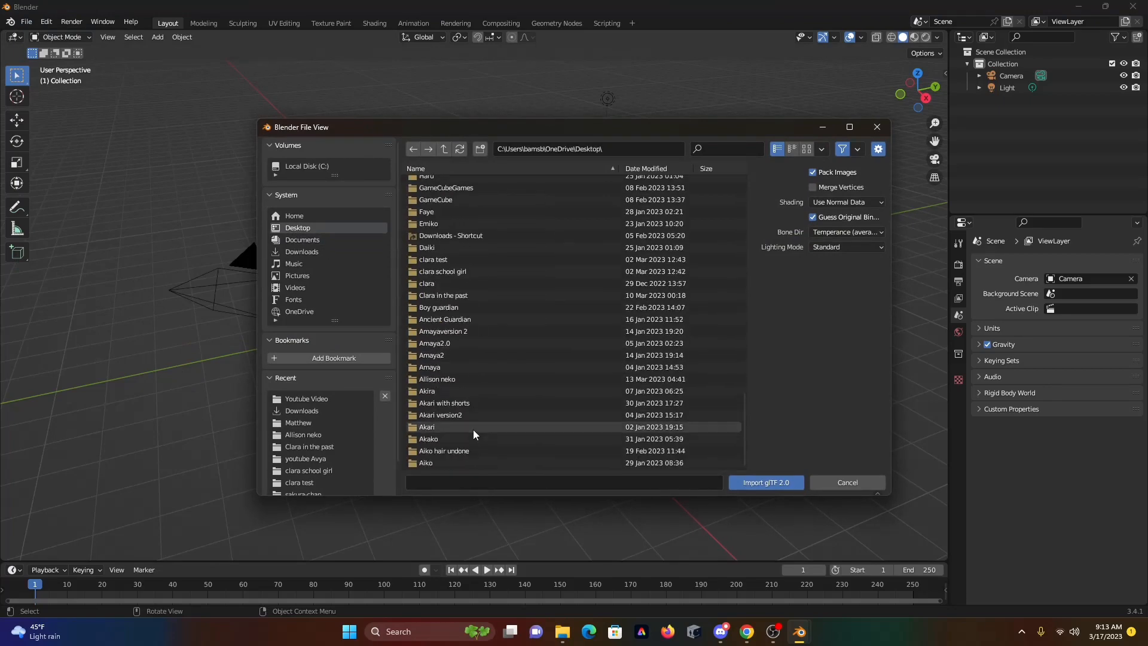
scroll(472, 431, up, 8)
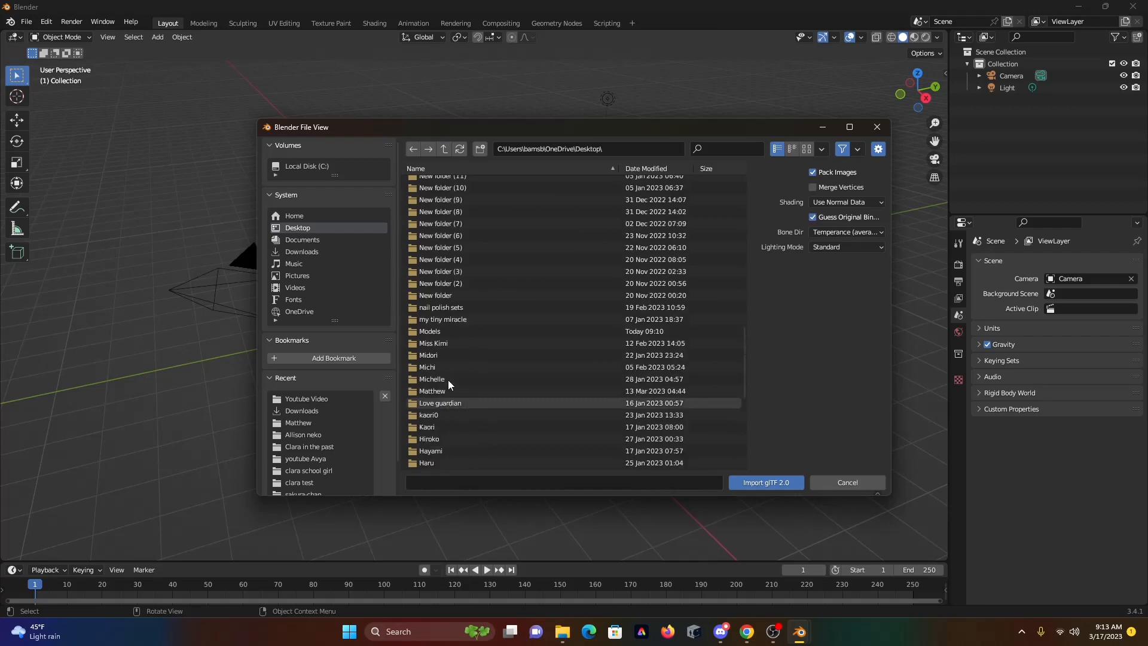
scroll(453, 393, up, 10)
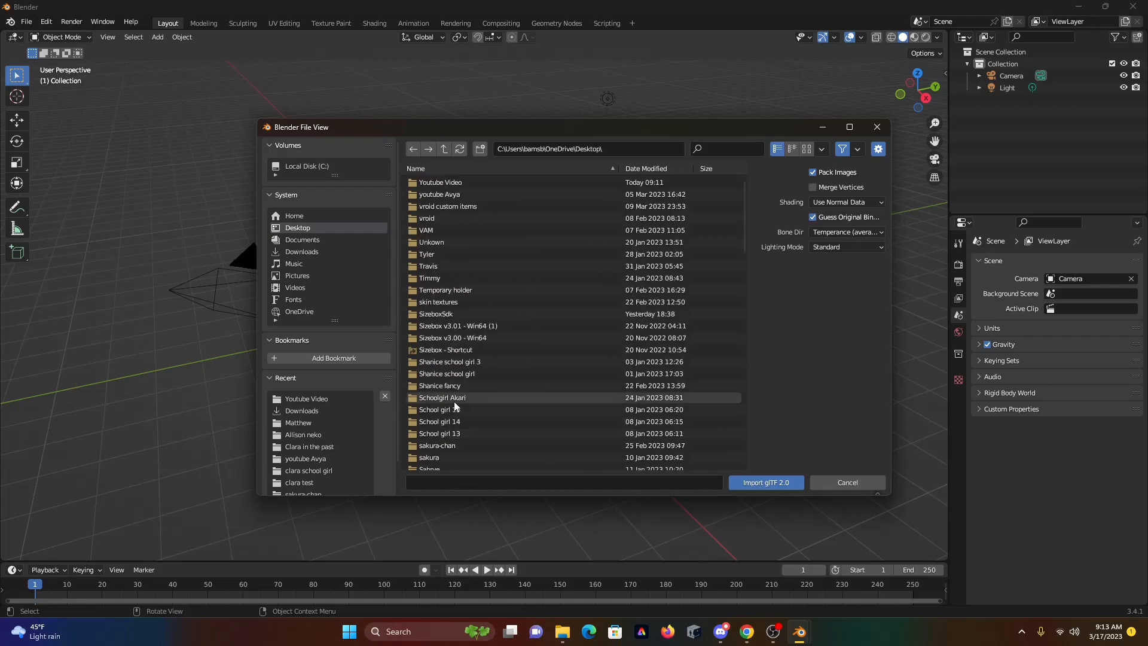
double_click(459, 183)
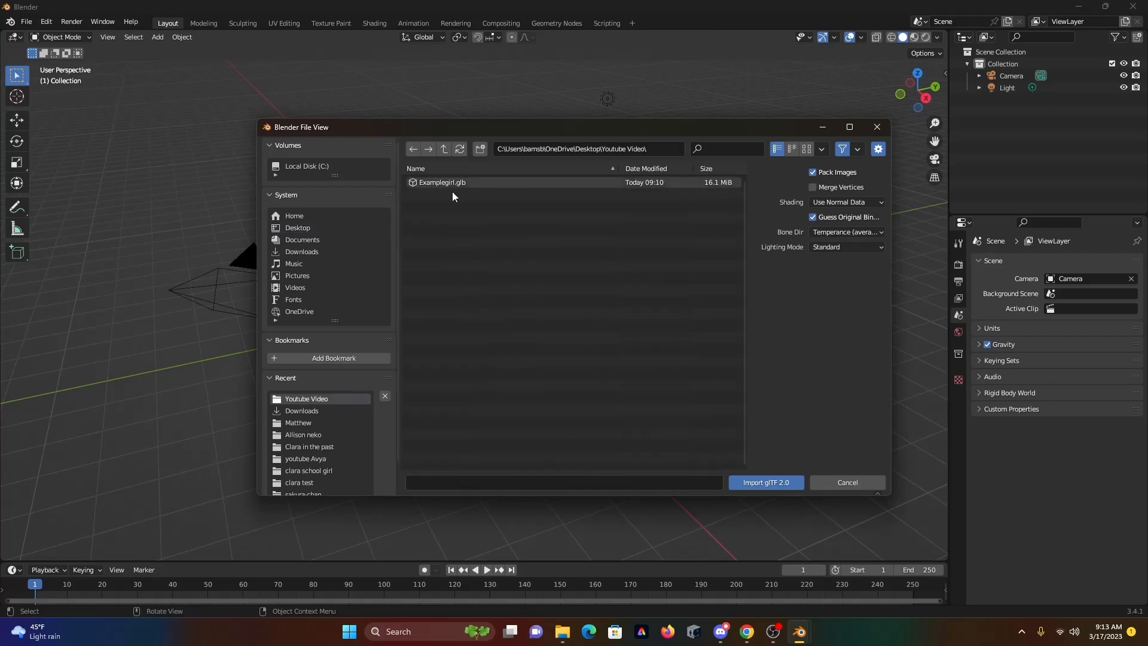
click(461, 182)
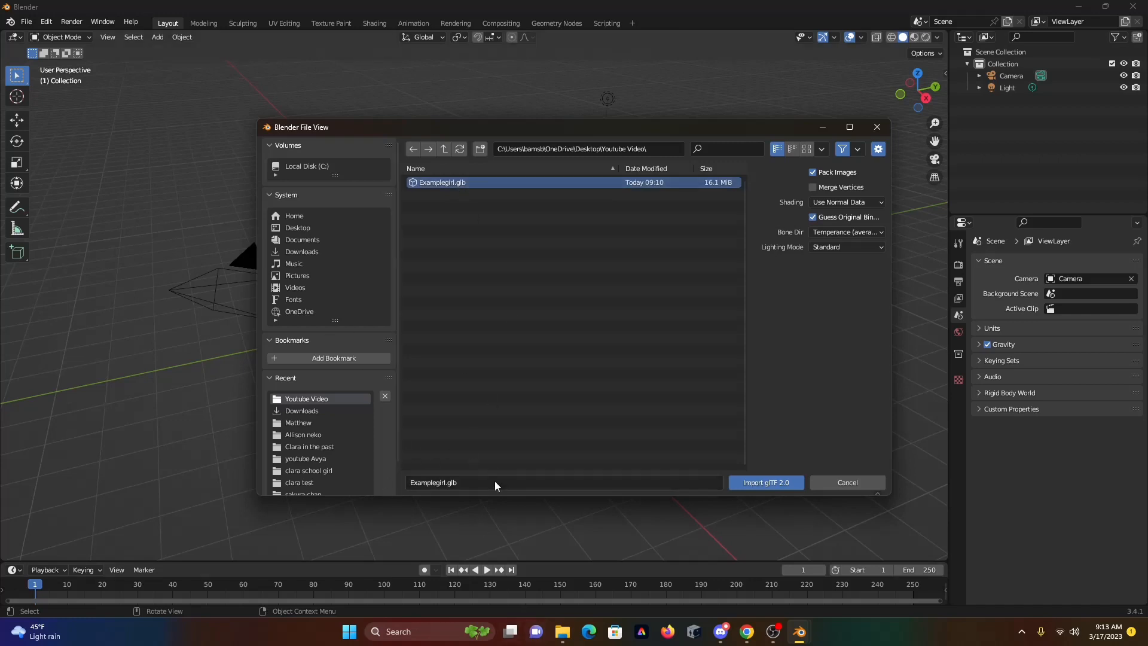
click(759, 484)
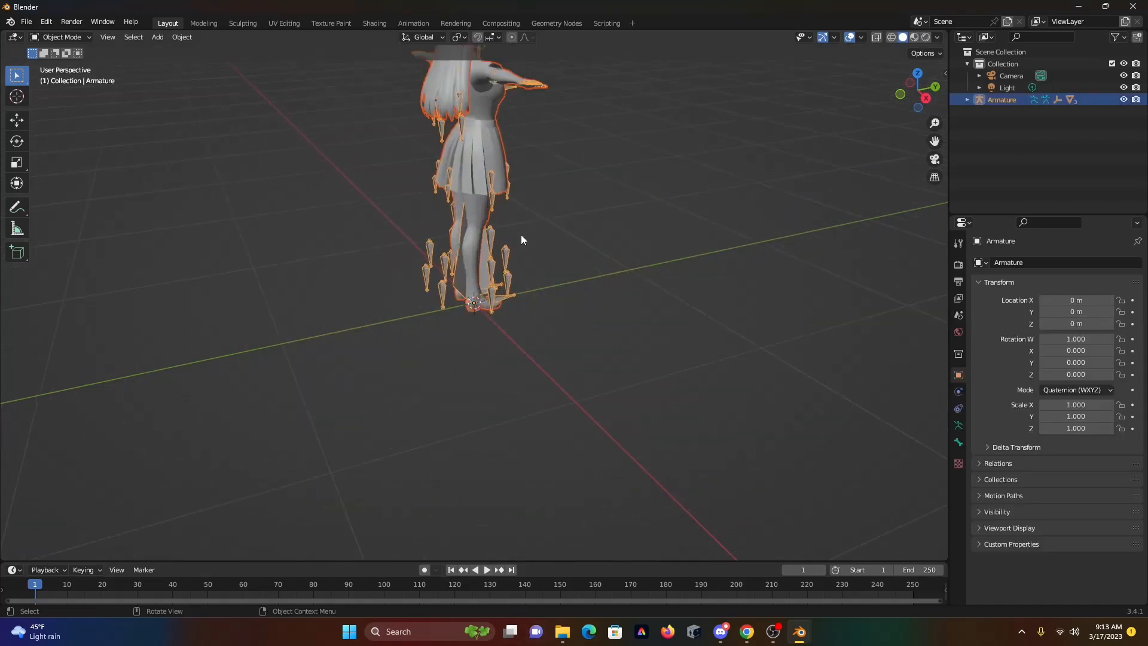
Show the imported character from the front with Material Preview shading
drag(921, 83, 880, 105)
drag(934, 143, 935, 292)
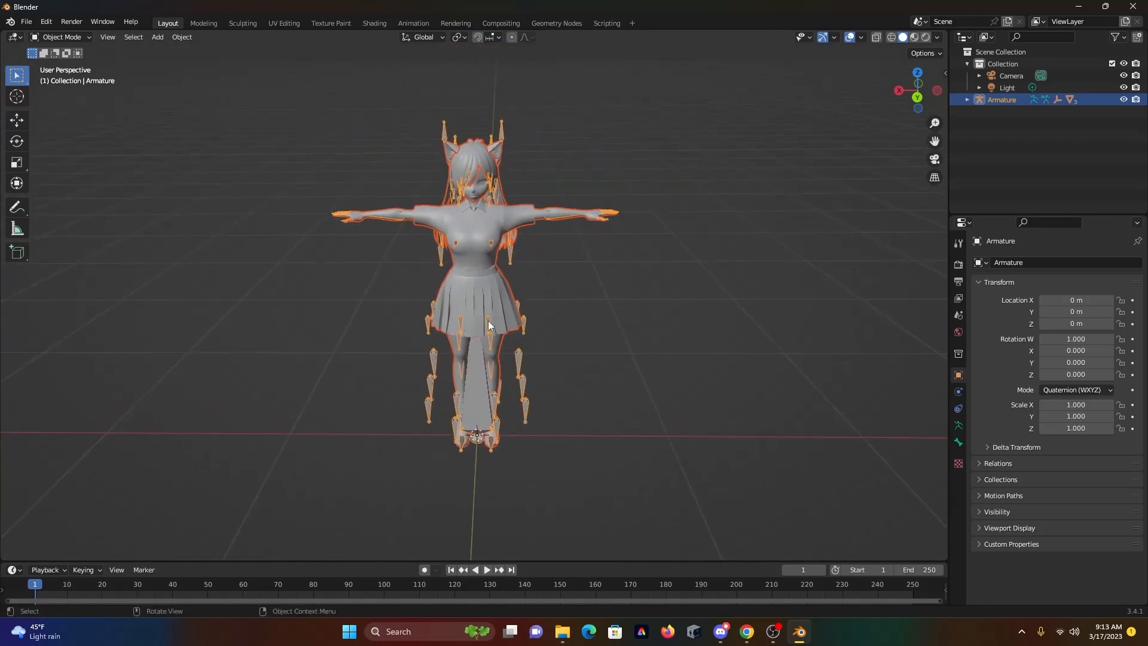
click(916, 37)
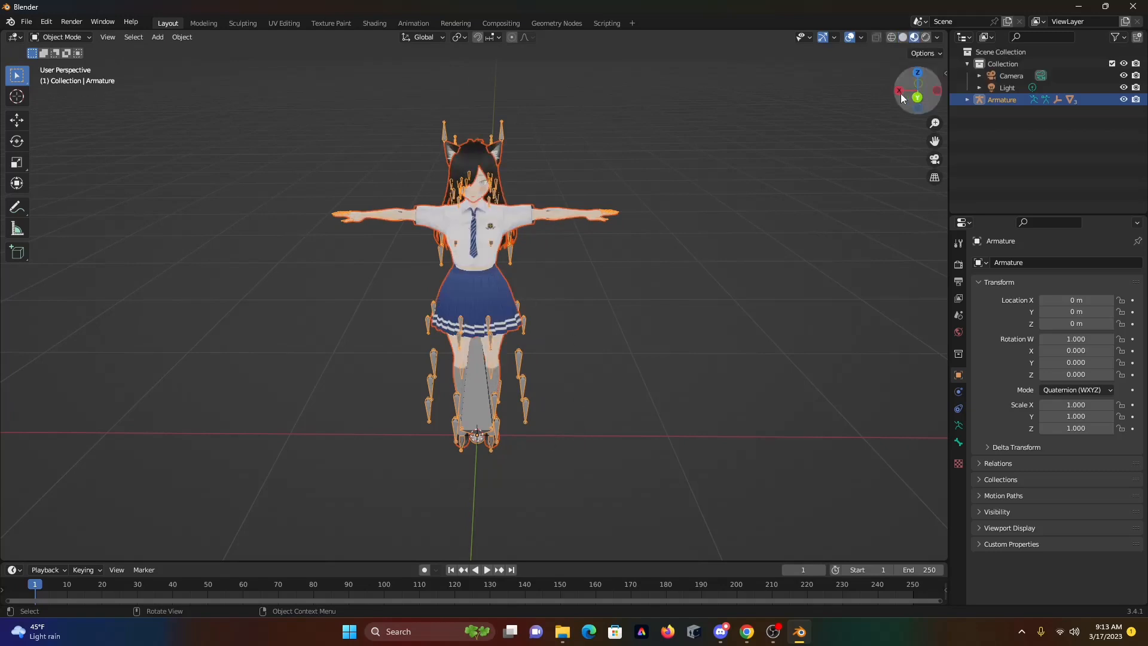
drag(922, 85, 895, 97)
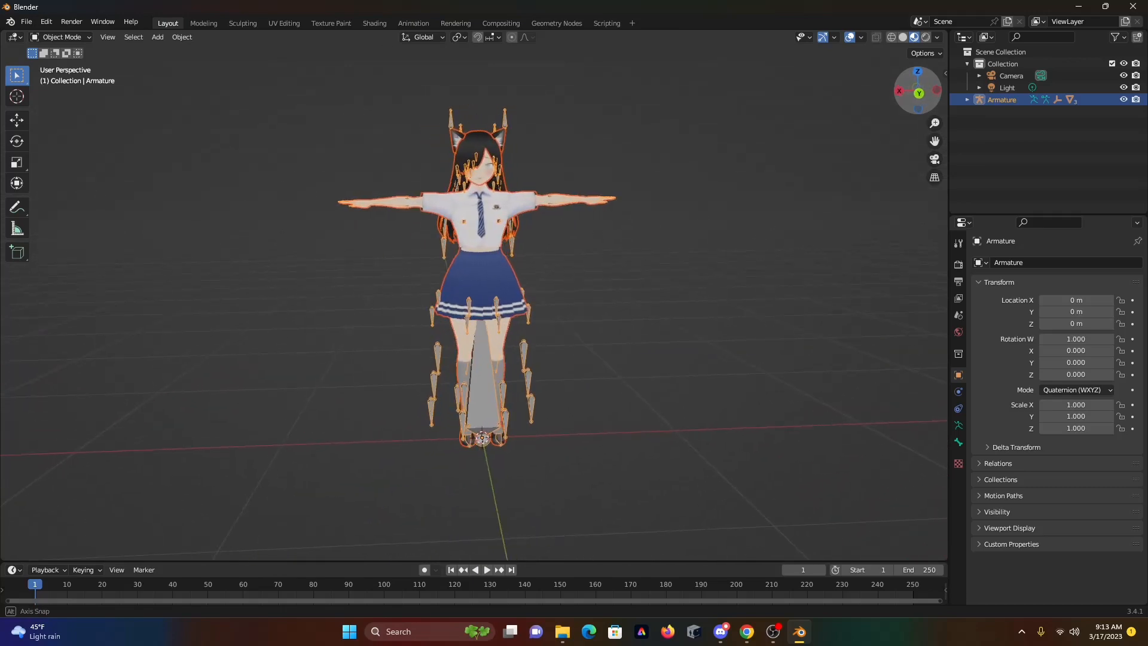
Open the vrm-to-fbx.py script from the Downloads folder in the Scripting workspace
click(606, 23)
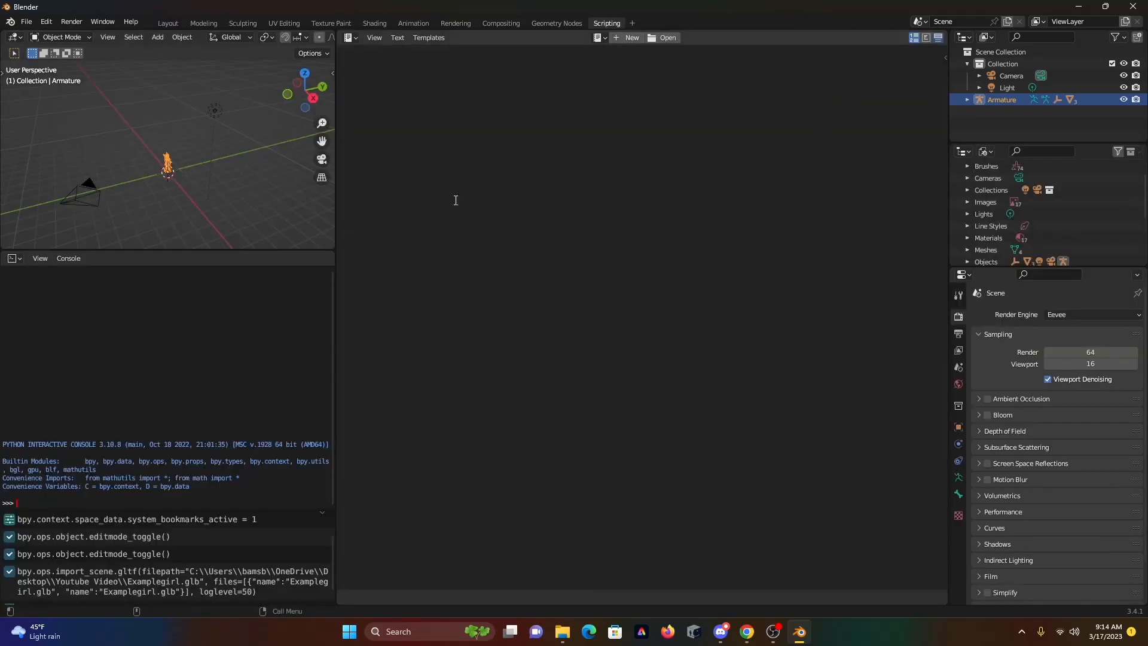
click(665, 39)
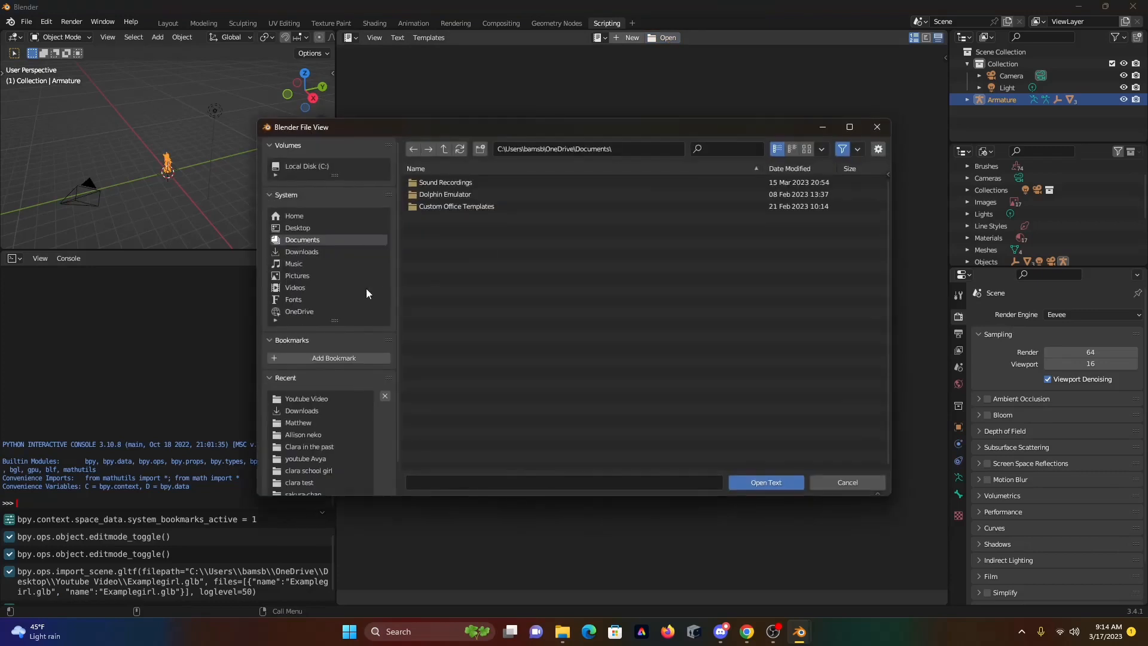
click(300, 411)
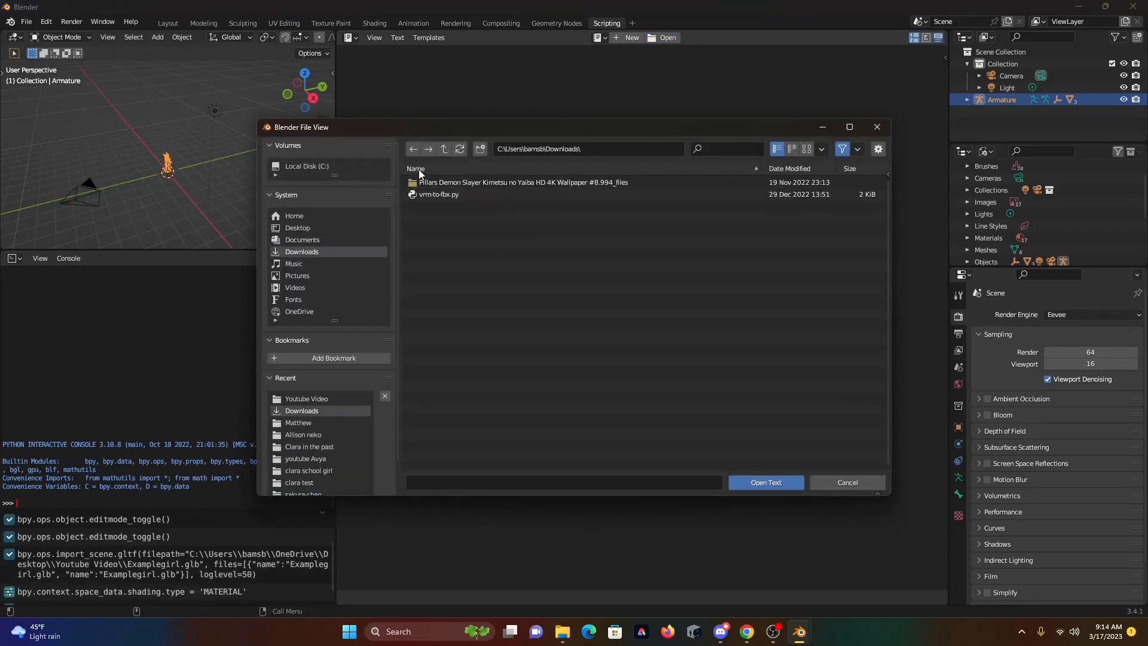
click(446, 195)
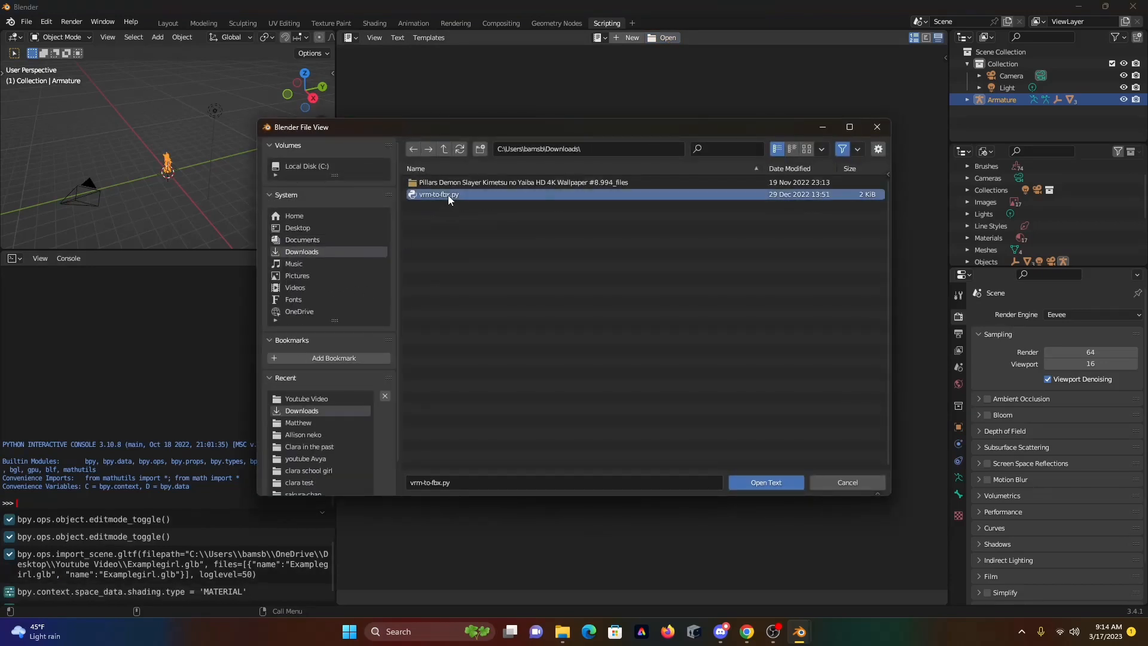
click(758, 482)
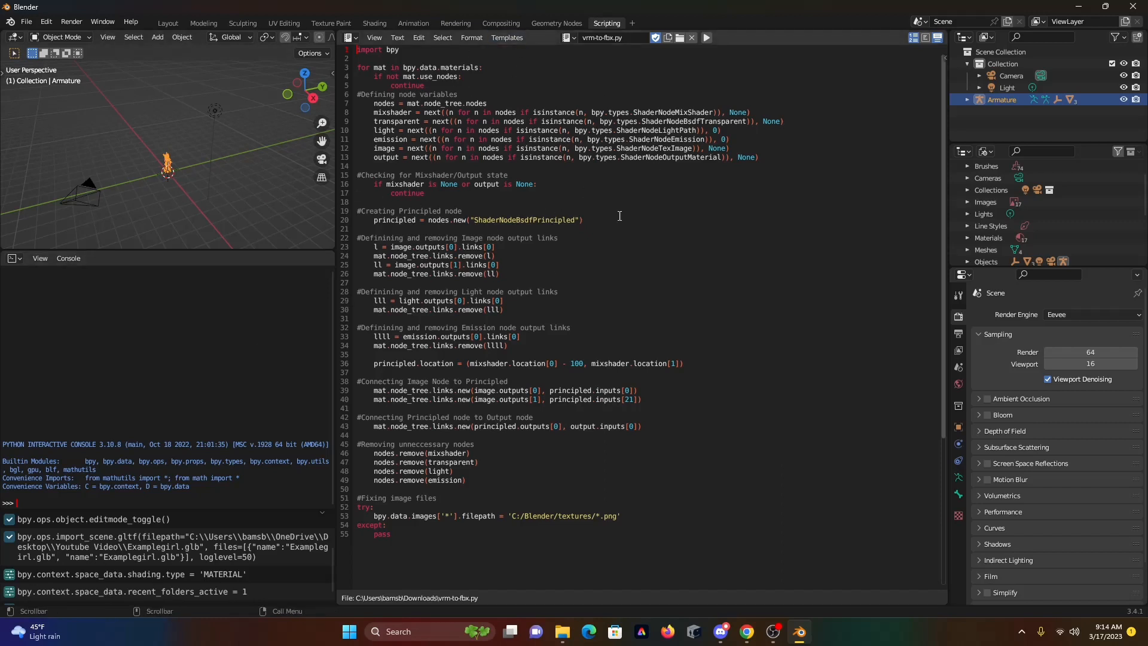
Unpack the packed external resources, writing the files to the current directory and overwriting existing files
click(30, 22)
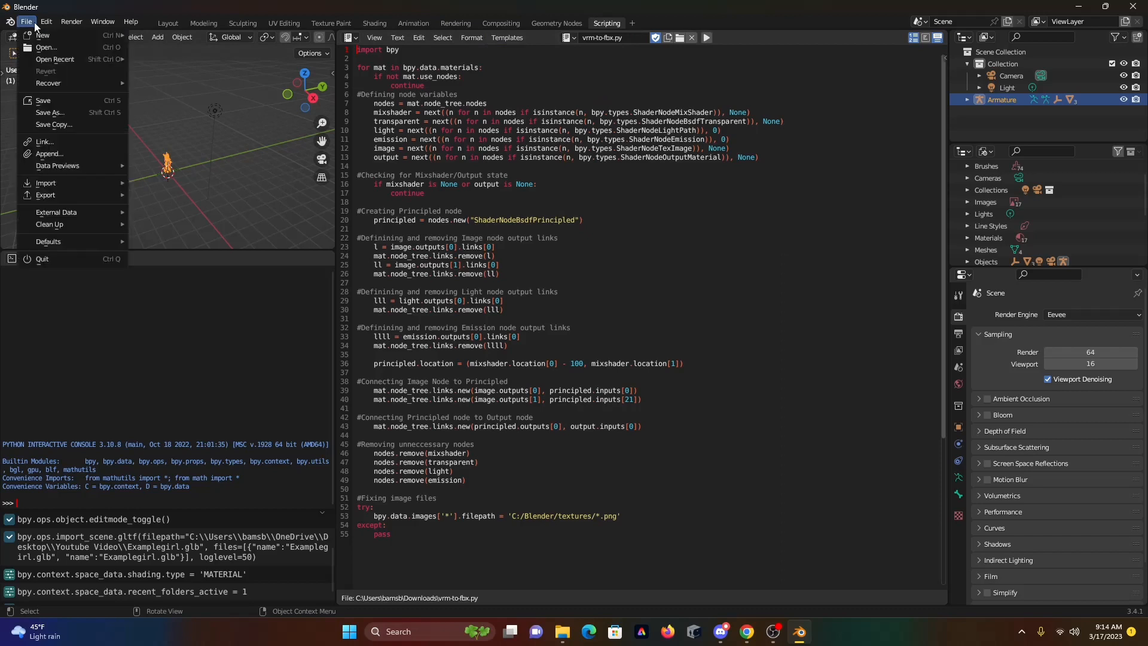
mouse_move(56, 212)
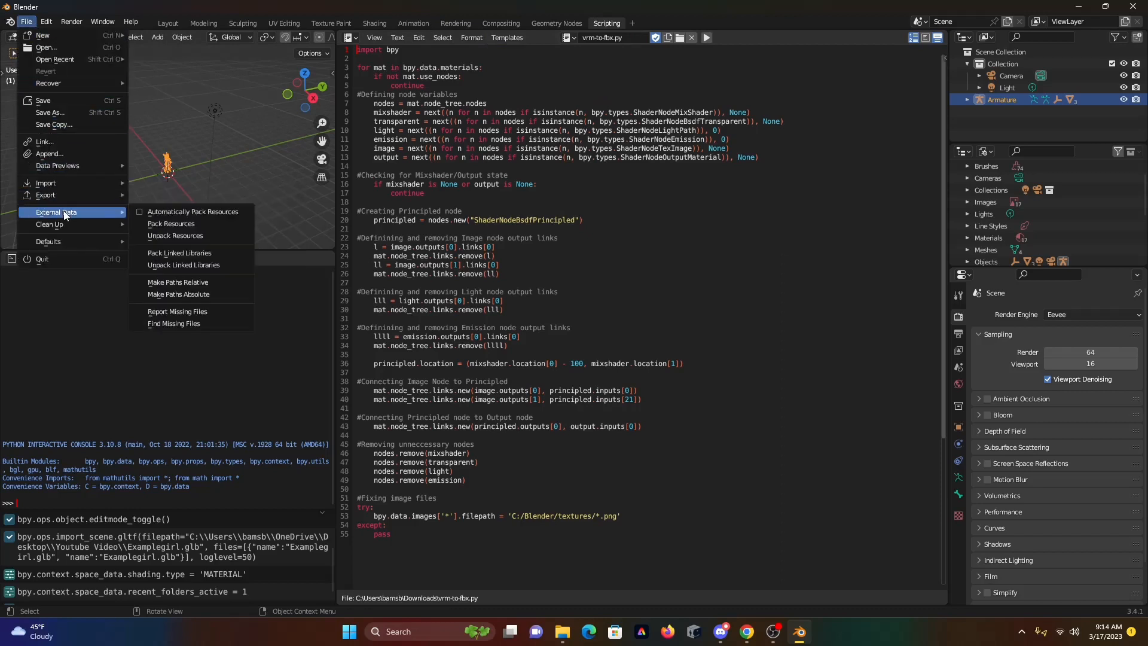
click(163, 237)
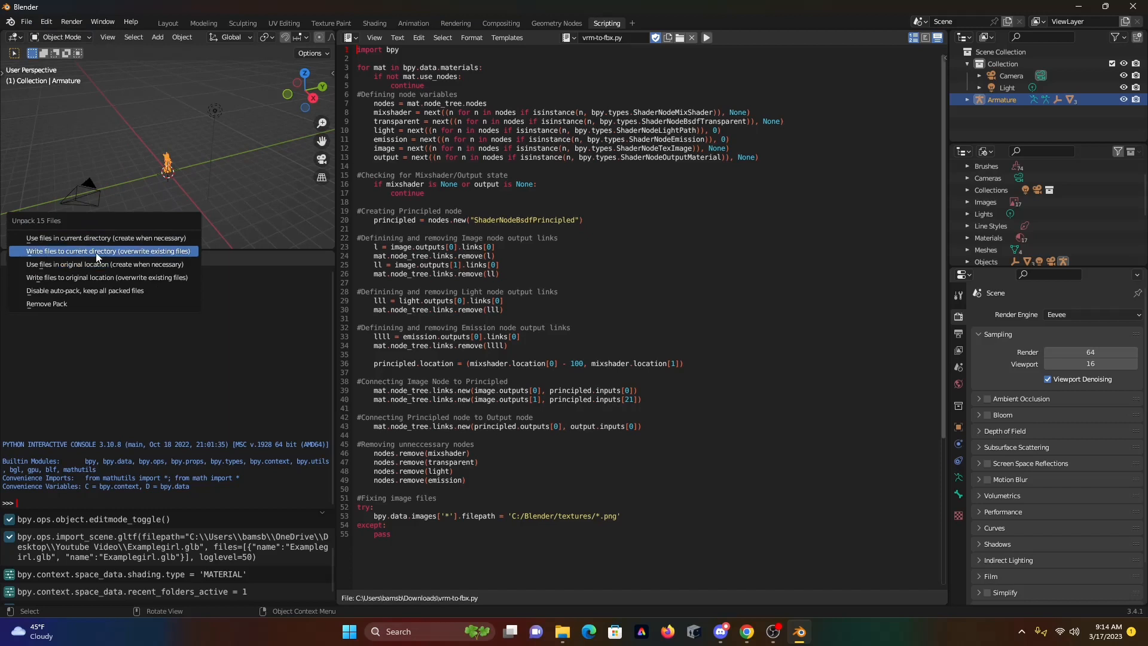
click(166, 255)
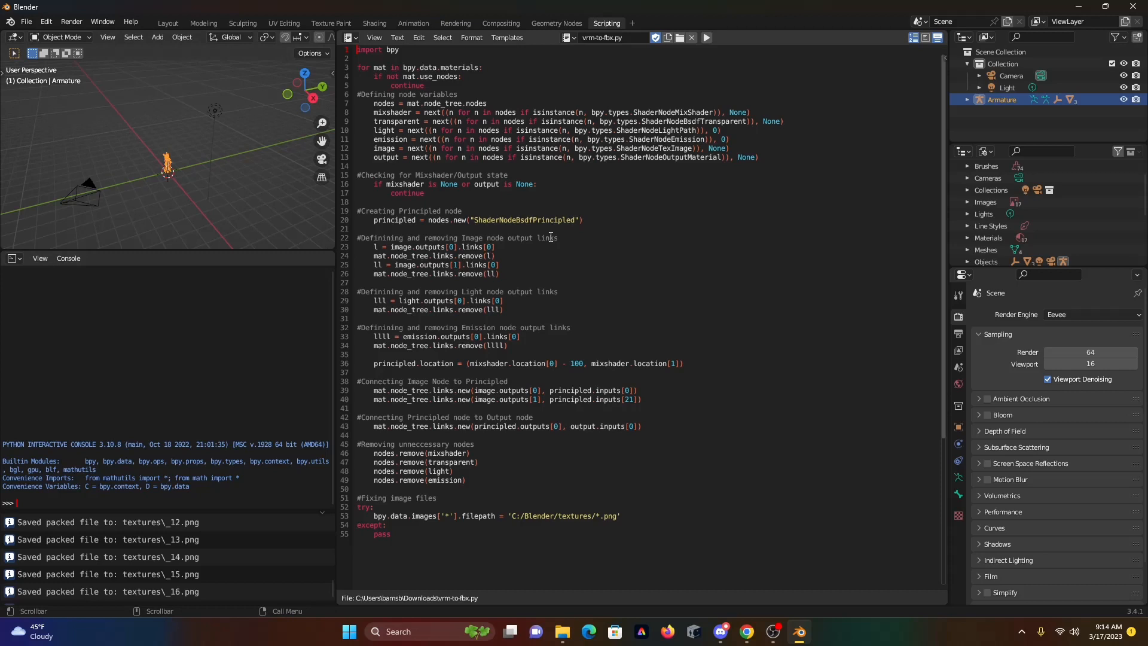
Start an FBX export into the Youtube Video folder on the Desktop with the file name Examplegirl.fbx
click(31, 27)
mouse_move(74, 198)
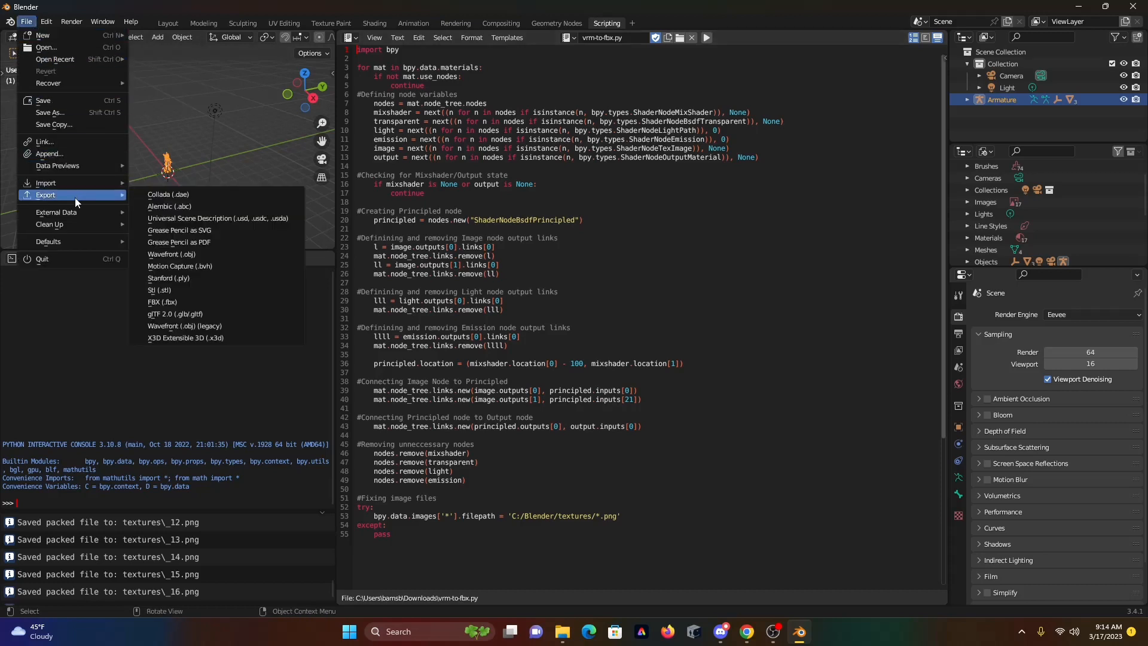
click(171, 303)
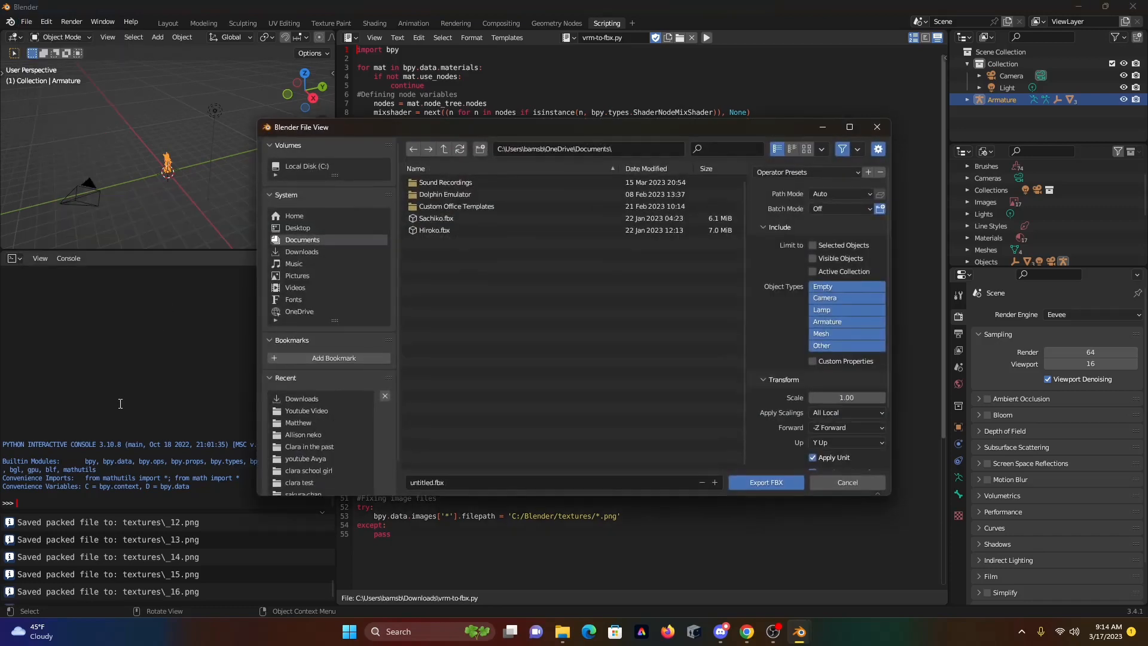
click(319, 230)
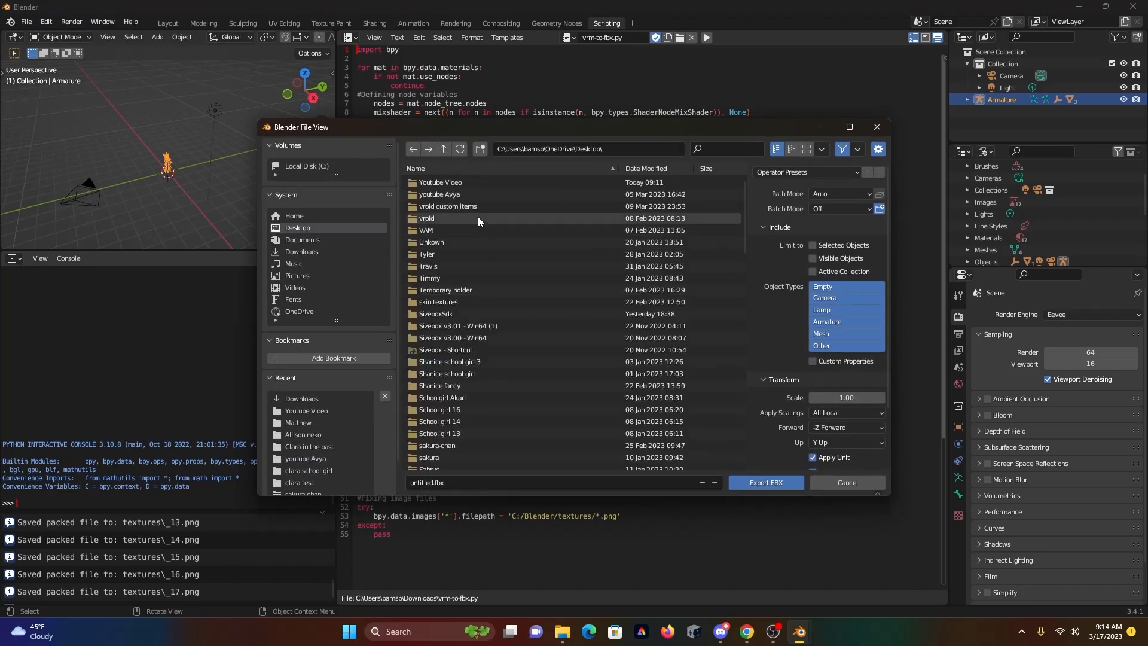
click(465, 183)
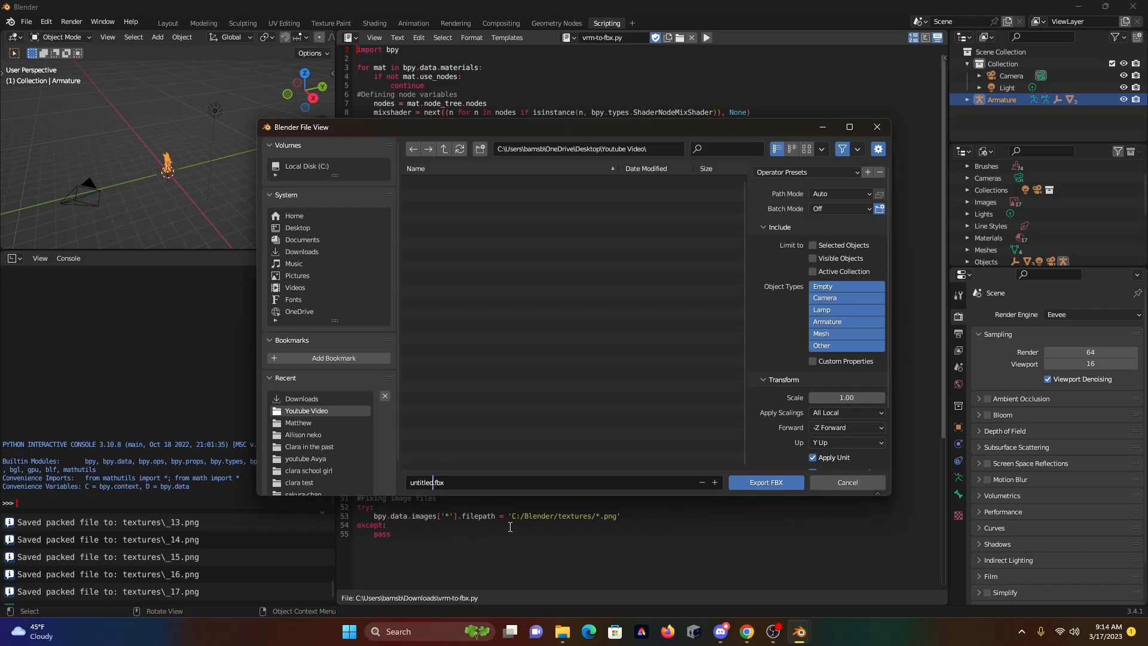
key(BackSpace)
key(BackSpace)
key(BackSpace)
key(BackSpace)
key(BackSpace)
key(BackSpace)
key(BackSpace)
key(BackSpace)
text(Examplegirl)
Set the export's path mode to Copy with embedded textures and export the FBX
click(860, 195)
click(866, 195)
click(827, 274)
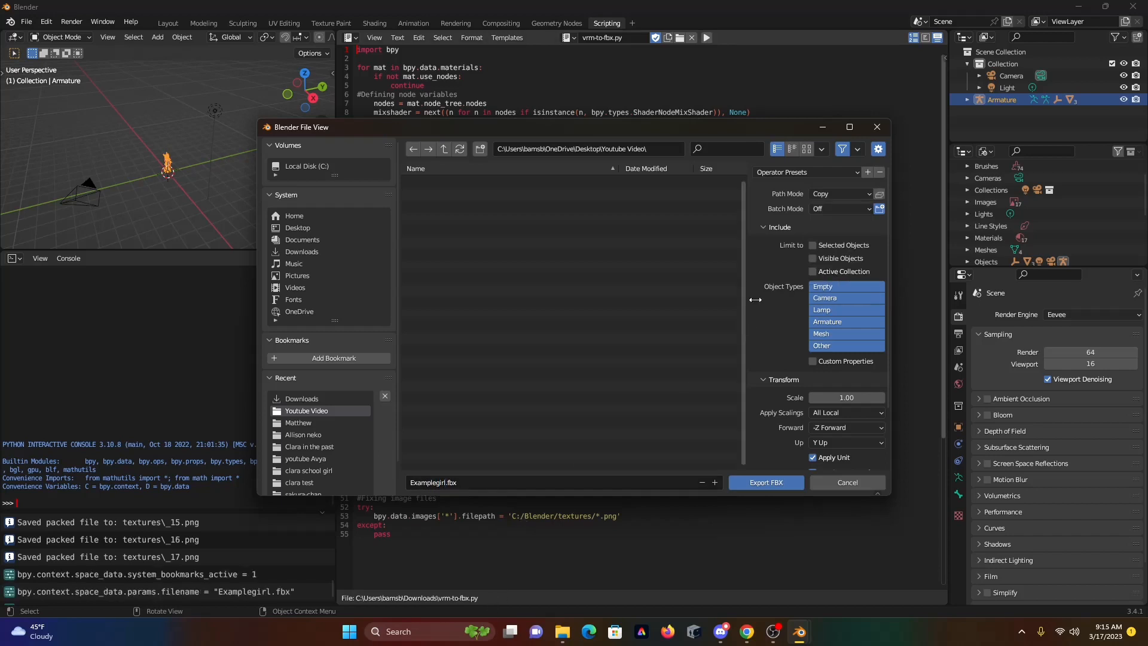
click(880, 195)
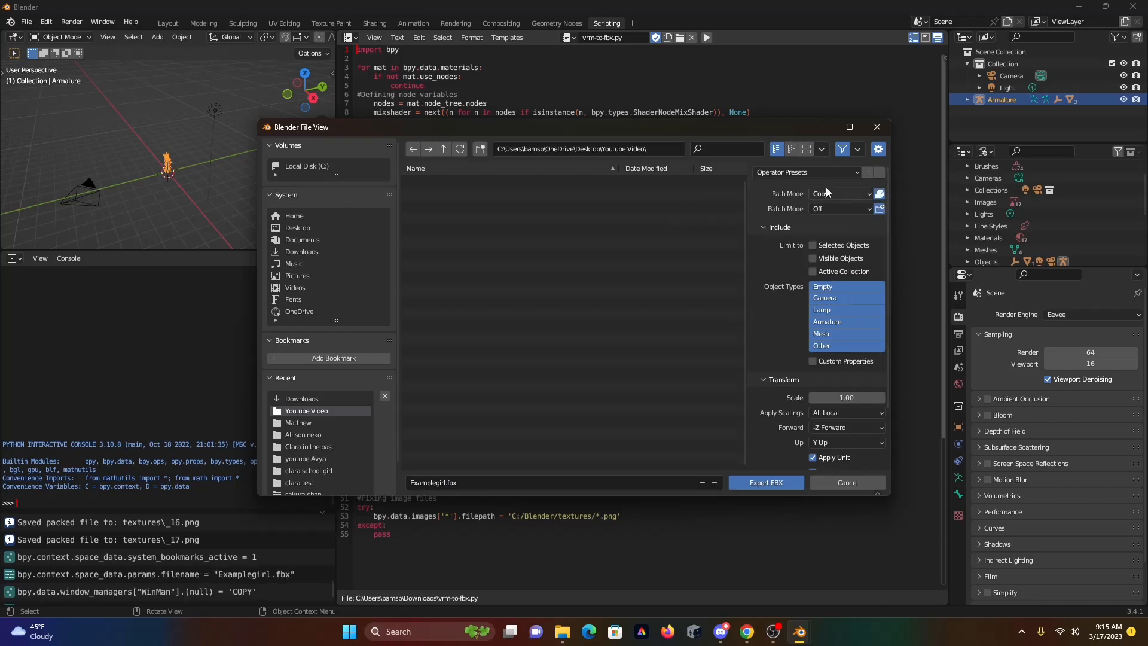
click(762, 484)
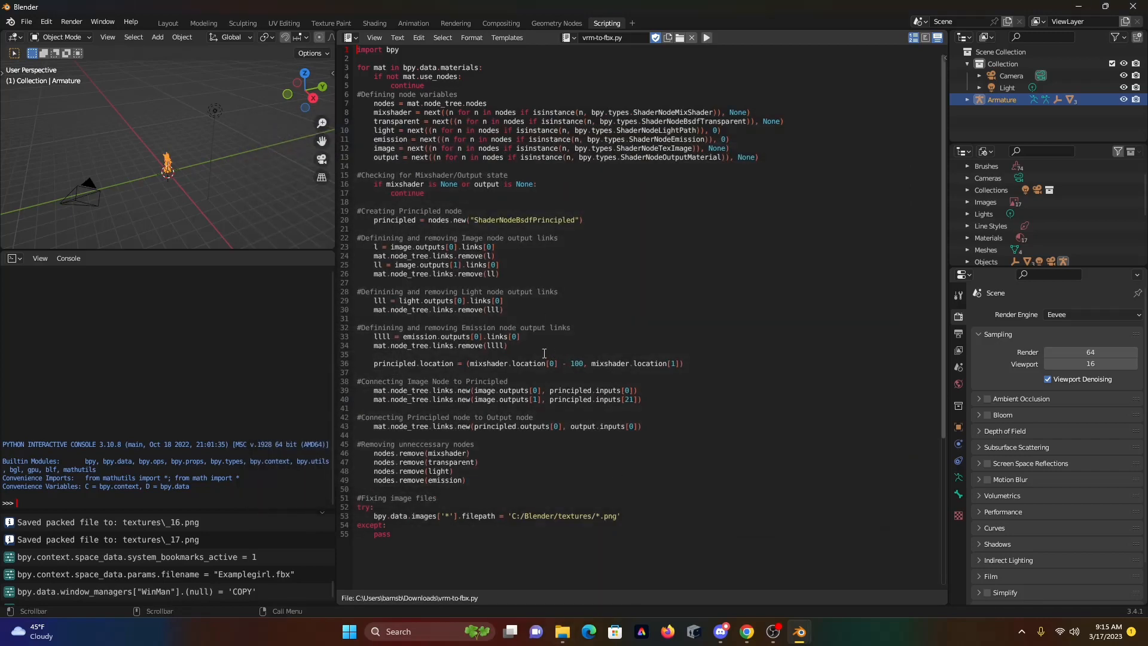
Close Blender without saving the changes and delete Examplegirl.glb from the Youtube Video folder
click(1133, 6)
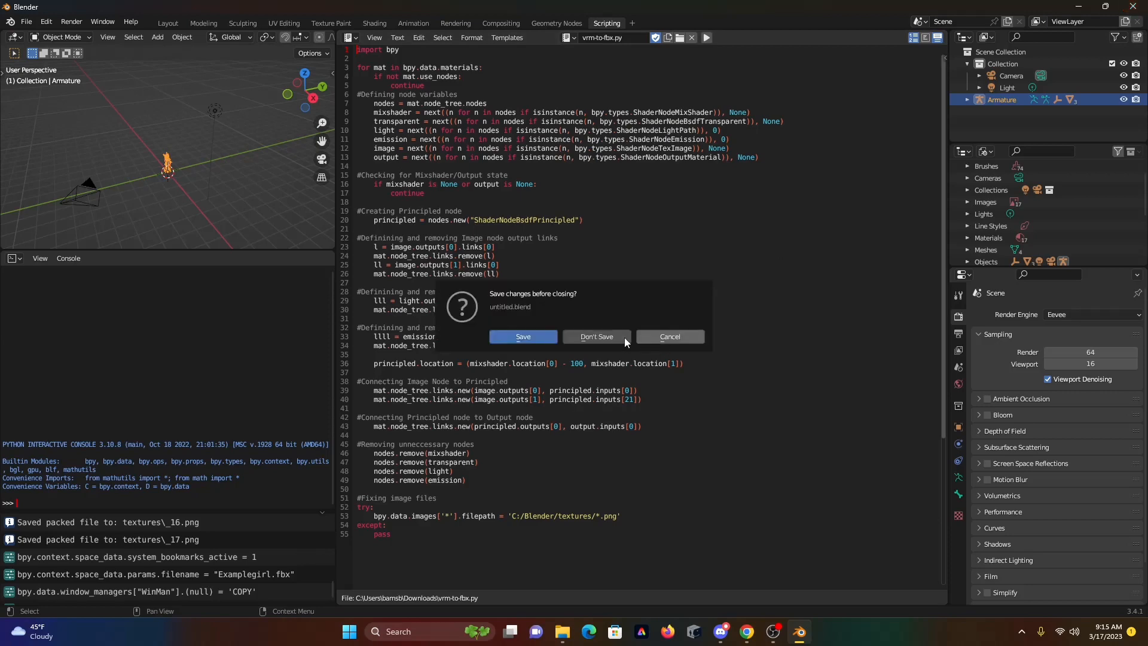
click(596, 337)
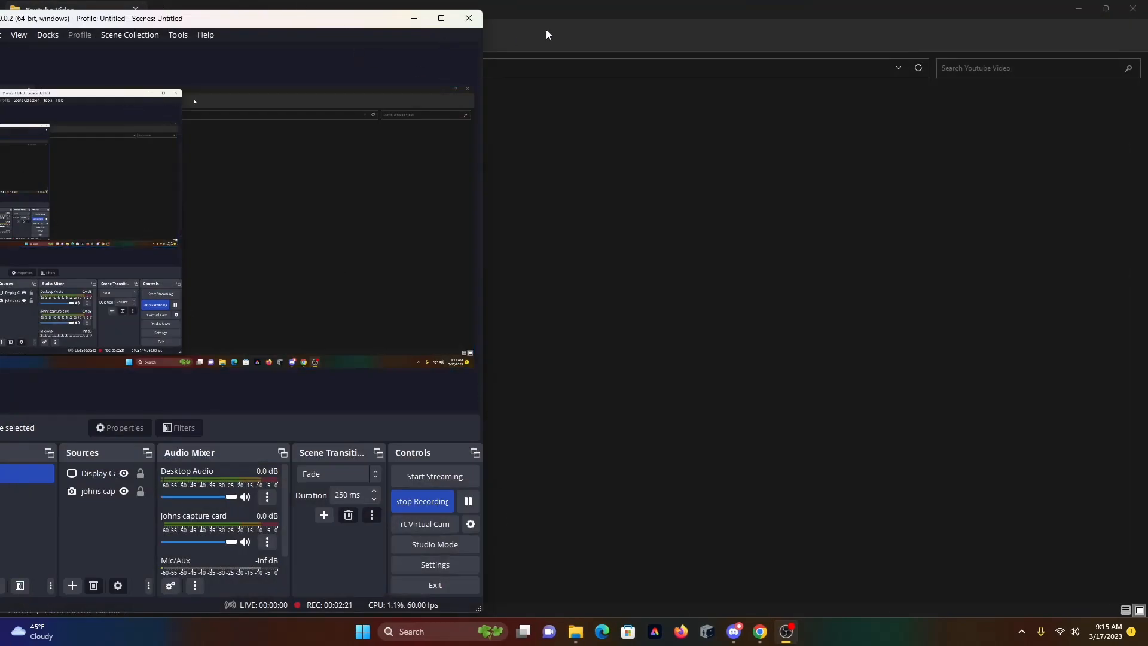
click(413, 19)
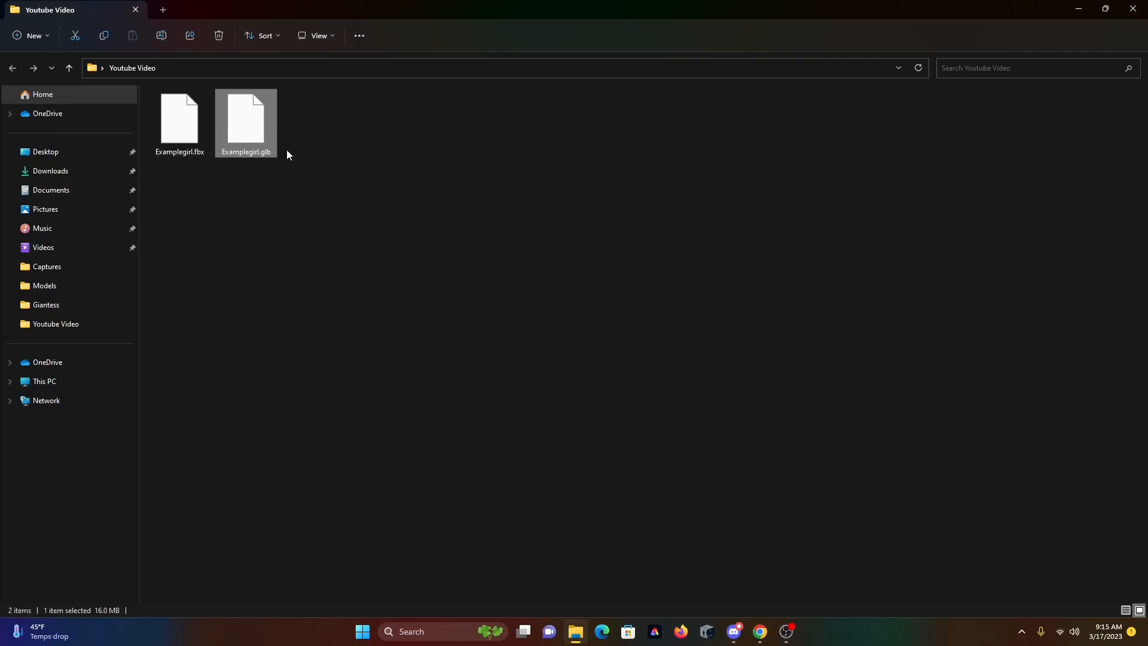
right_click(251, 135)
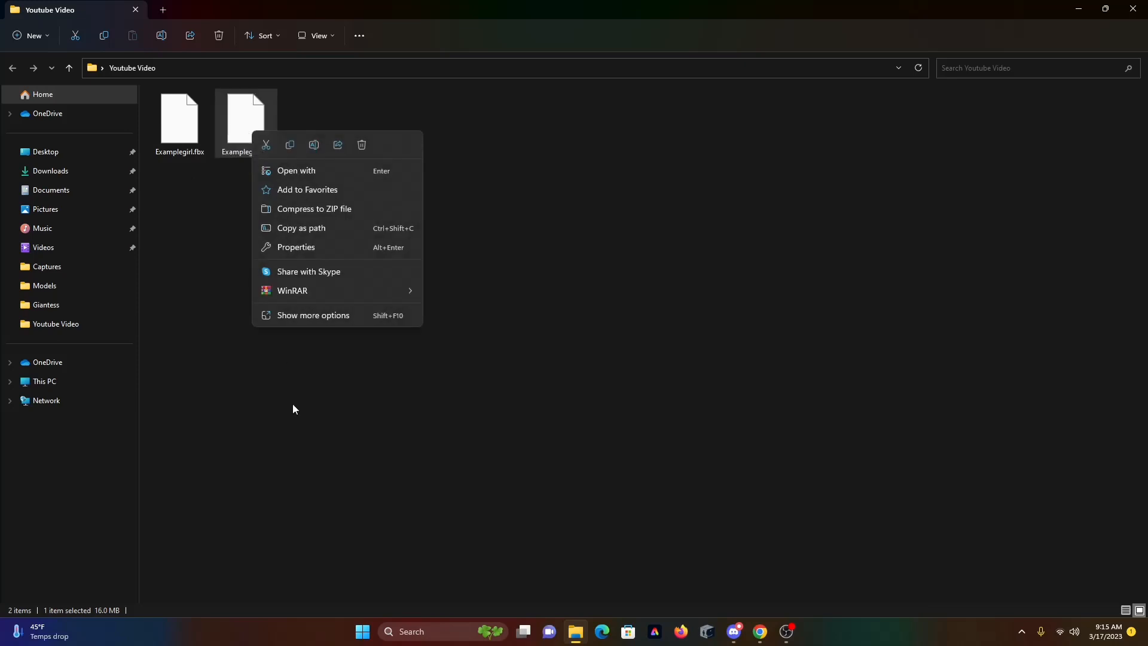
click(362, 150)
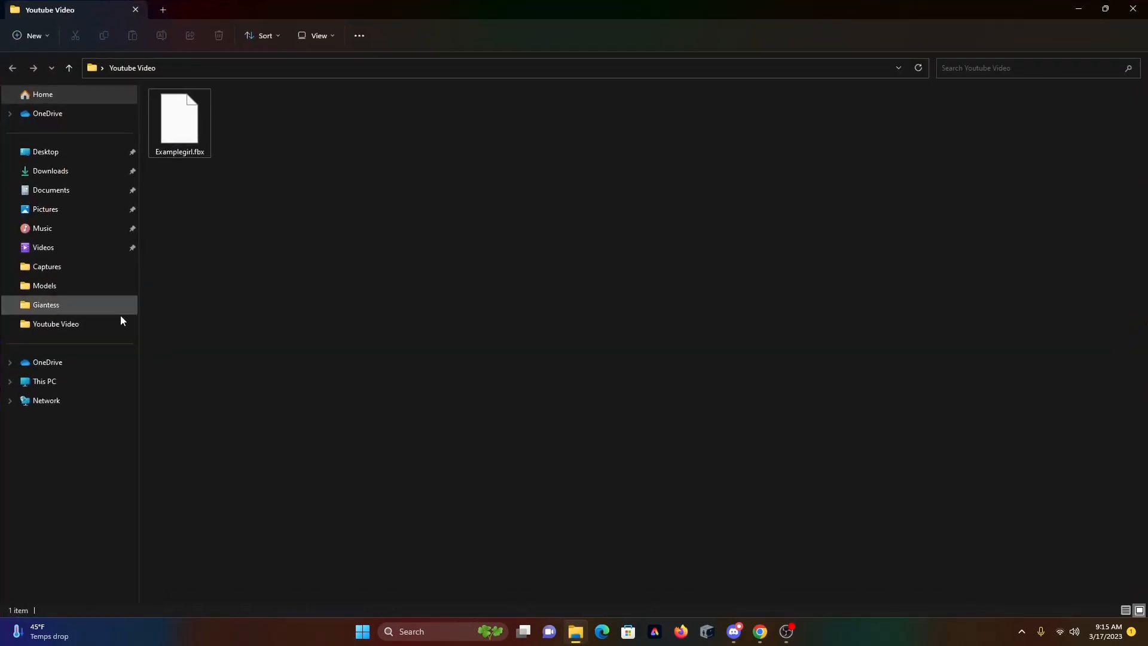
Open the textures folder at C:\Program Files (x86)\Steam\steamapps\common\Blender in File Explorer
click(57, 386)
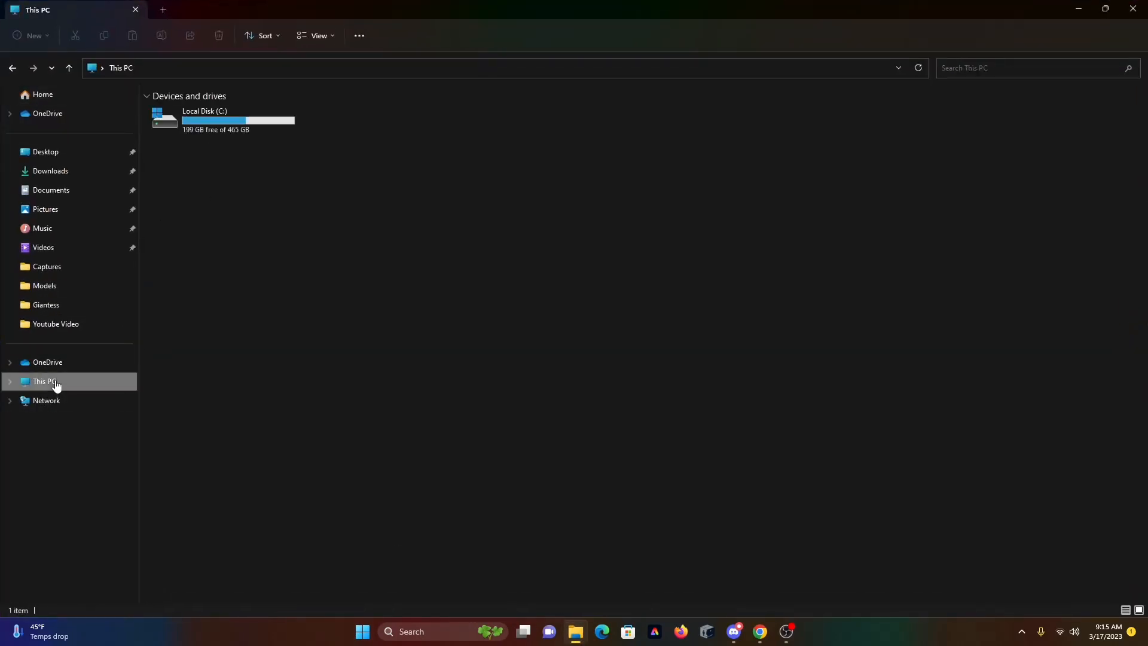
double_click(228, 124)
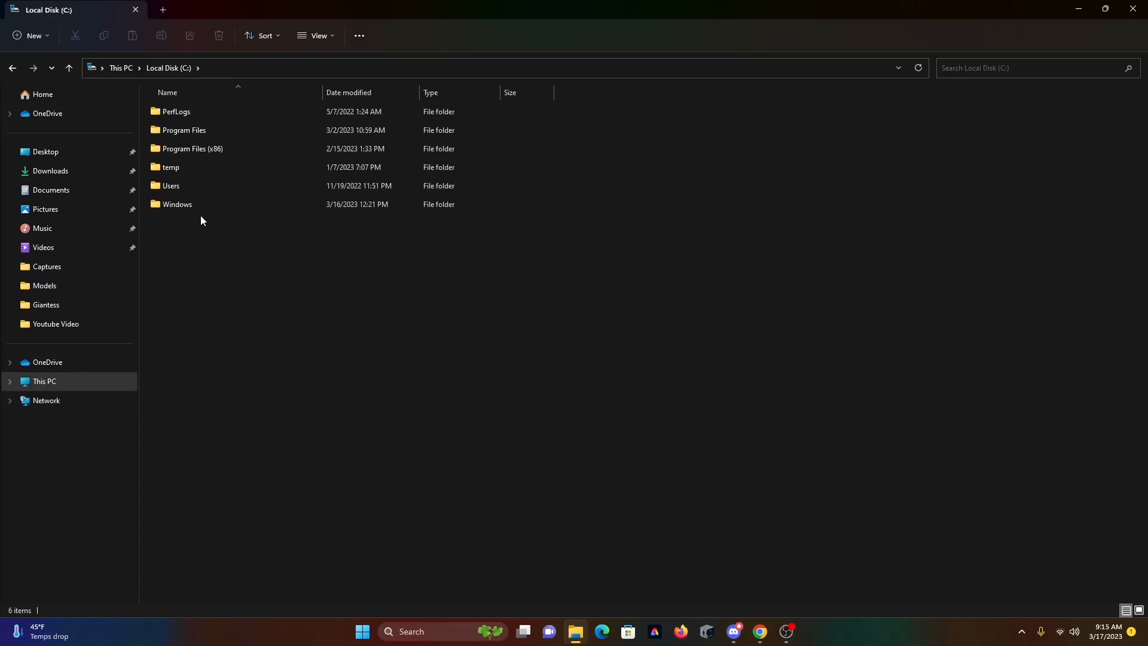
double_click(198, 155)
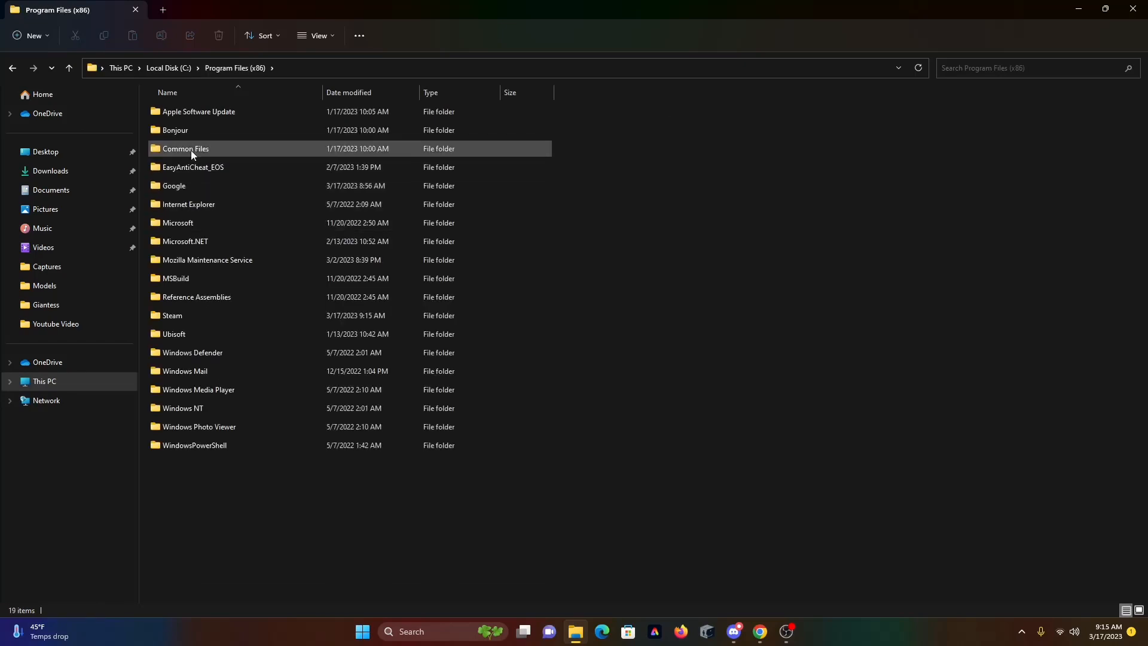
double_click(178, 321)
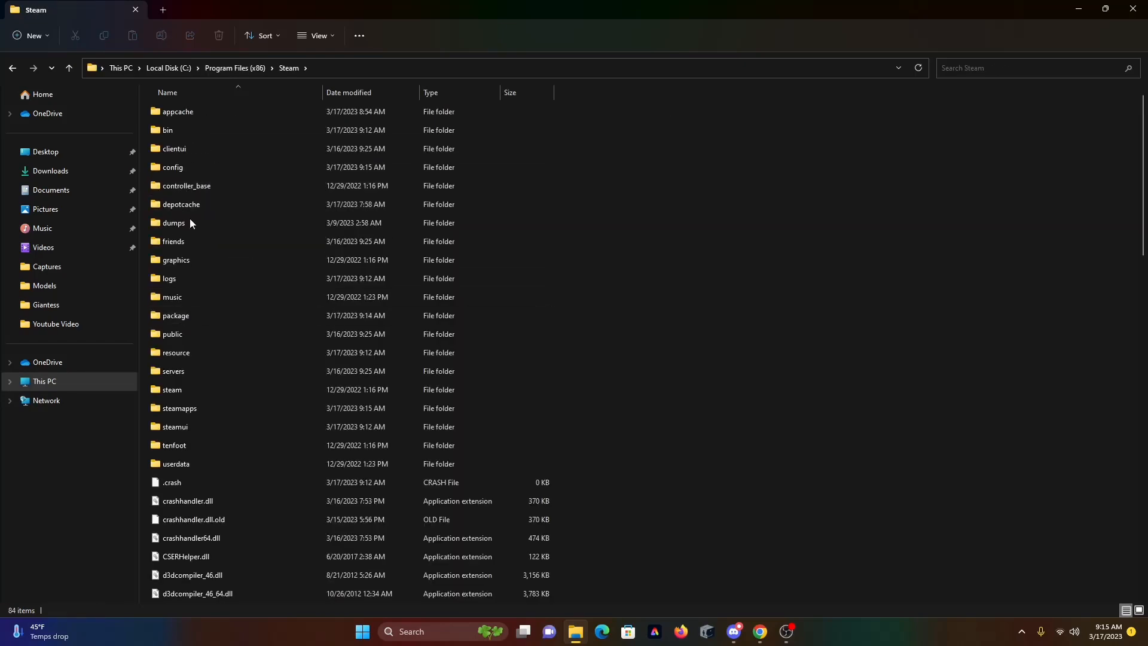
double_click(189, 408)
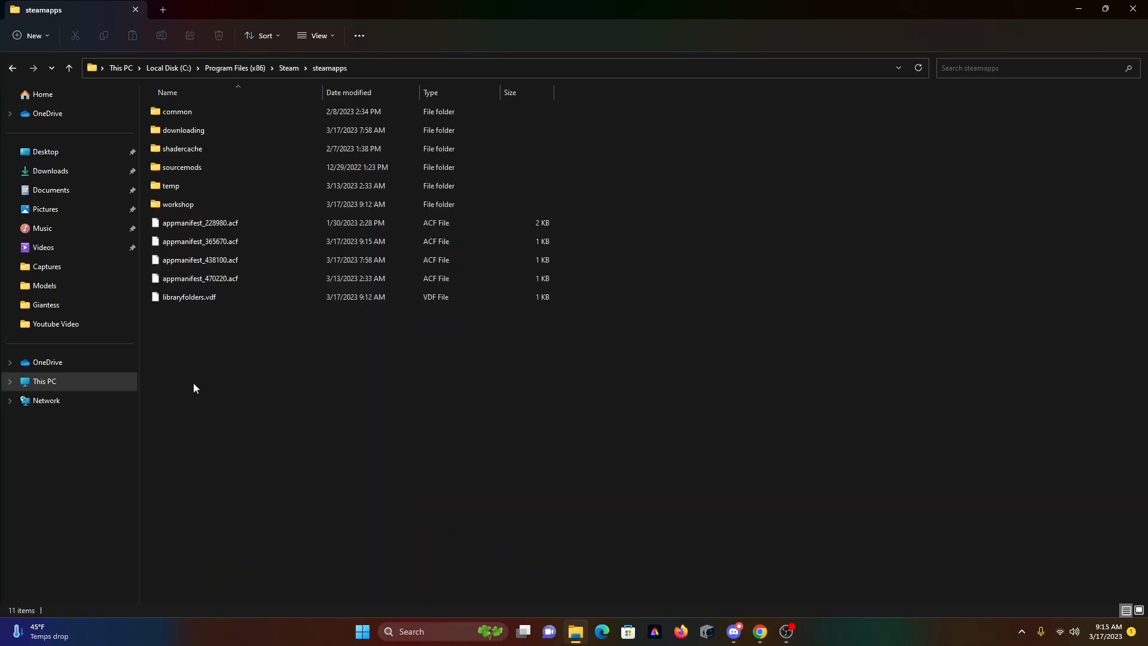
double_click(207, 115)
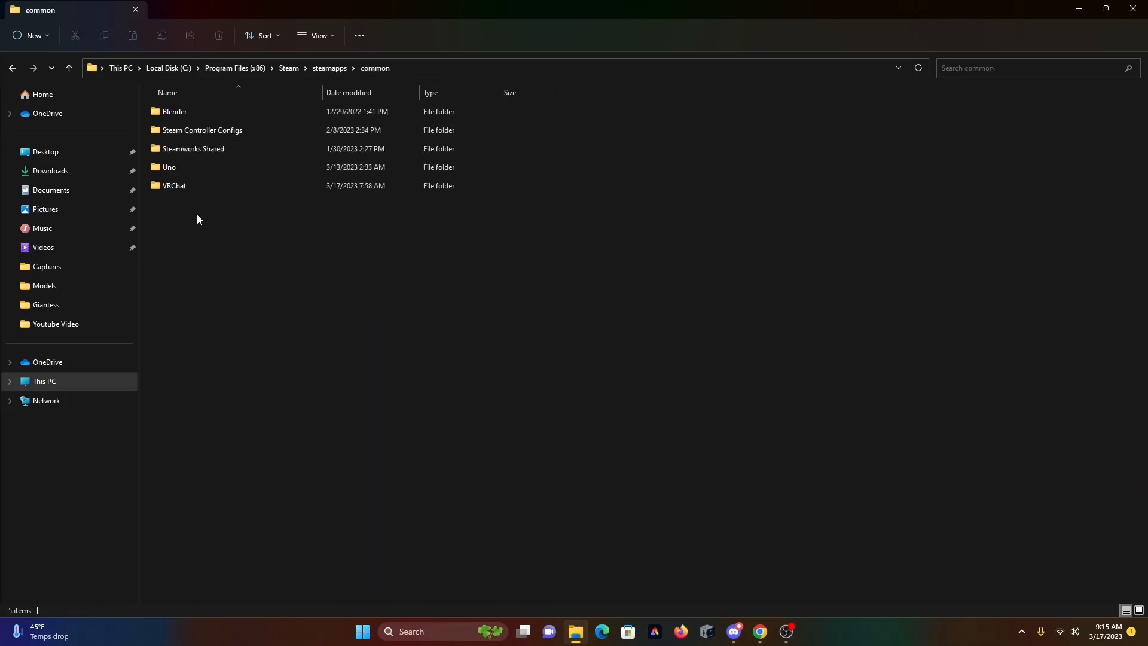
double_click(183, 113)
double_click(171, 168)
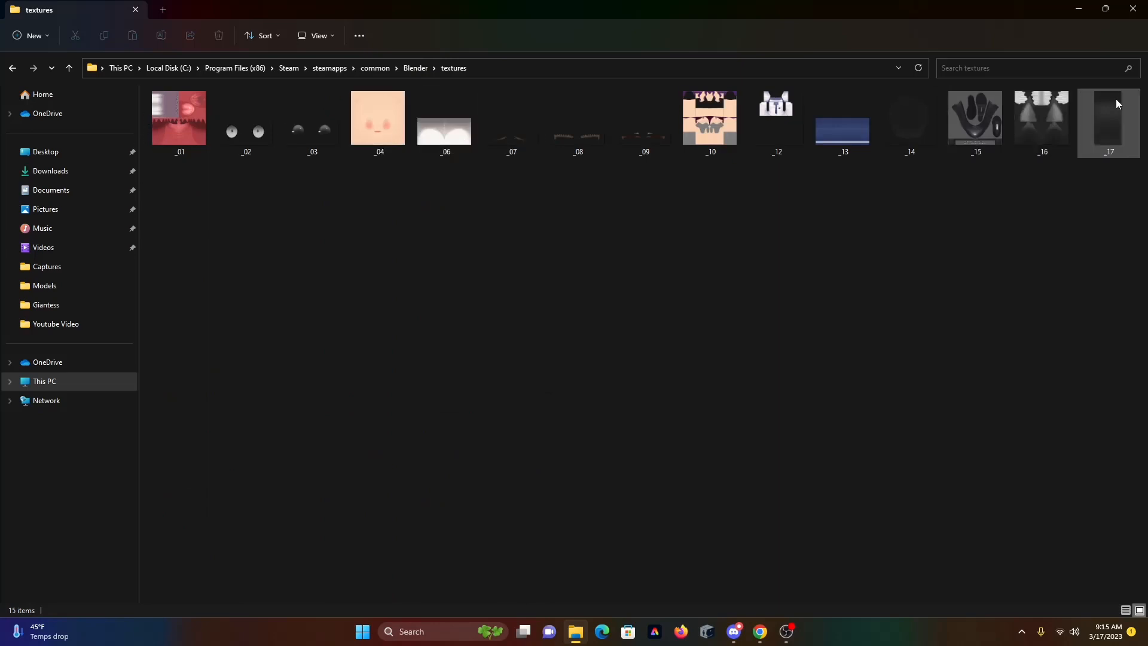
Move all the texture images from the textures folder into the Youtube Video folder on the Desktop
drag(143, 113, 1124, 120)
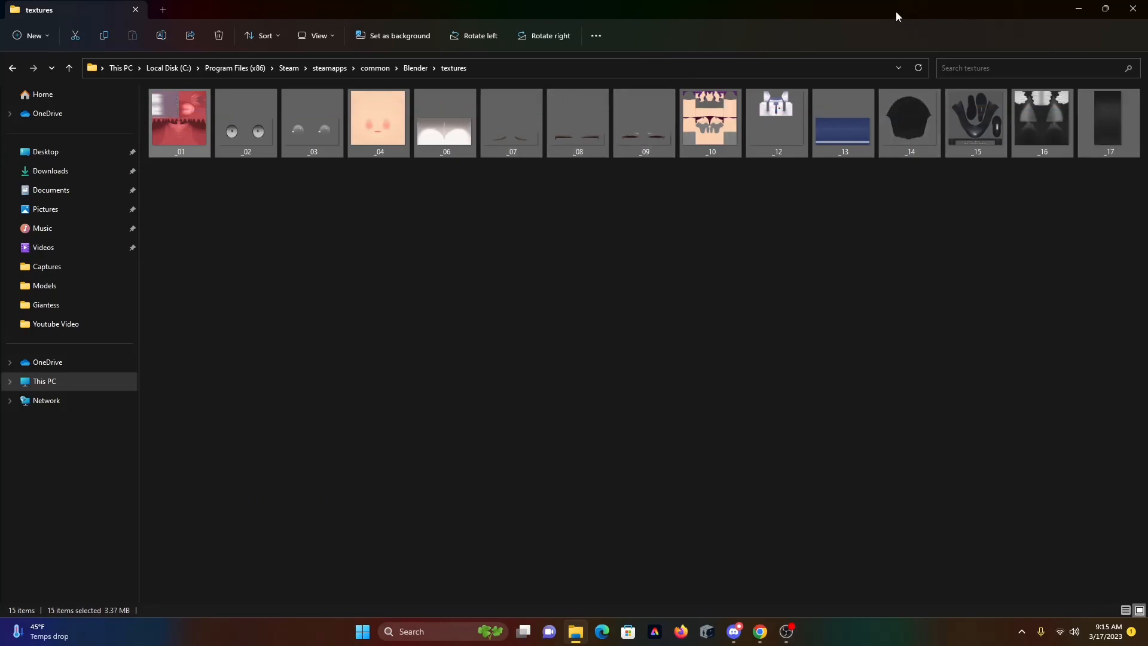
click(1105, 8)
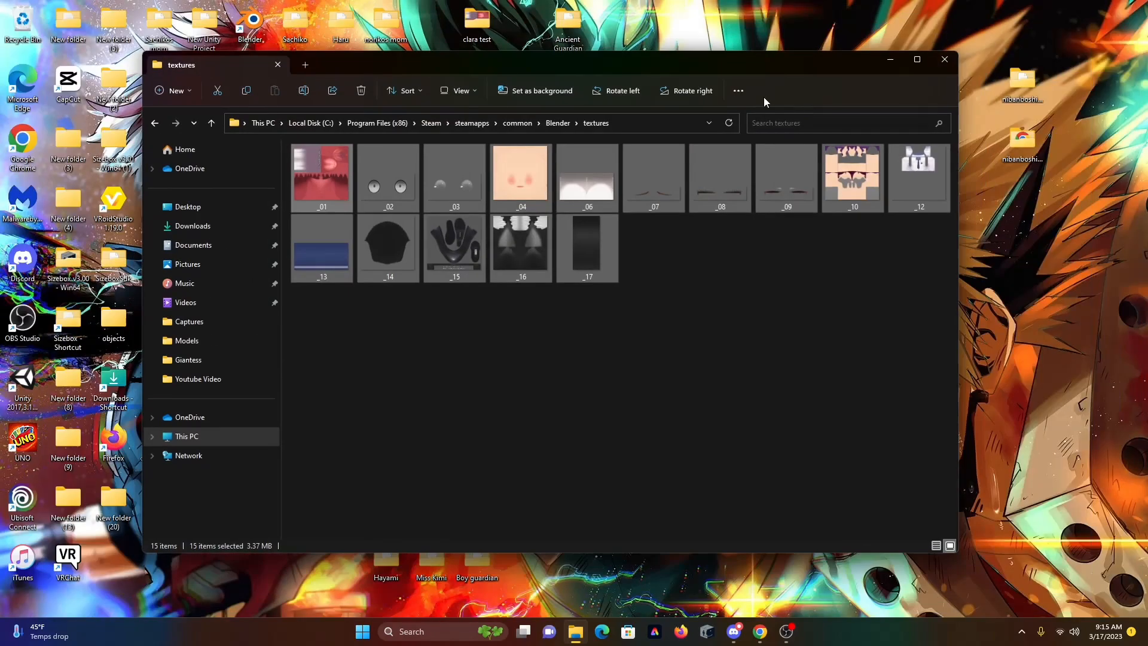
drag(758, 62, 332, 81)
drag(161, 194, 575, 457)
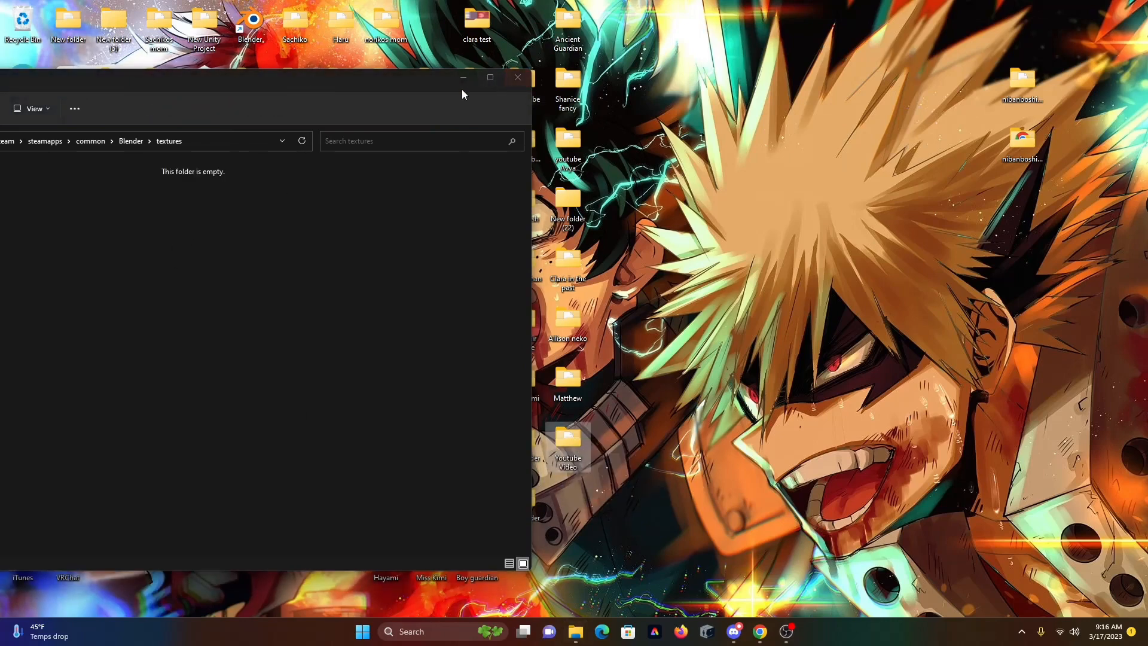
Launch Unity 2017.3.1 from the desktop and open the SizeboxSdk project
drag(436, 88, 835, 42)
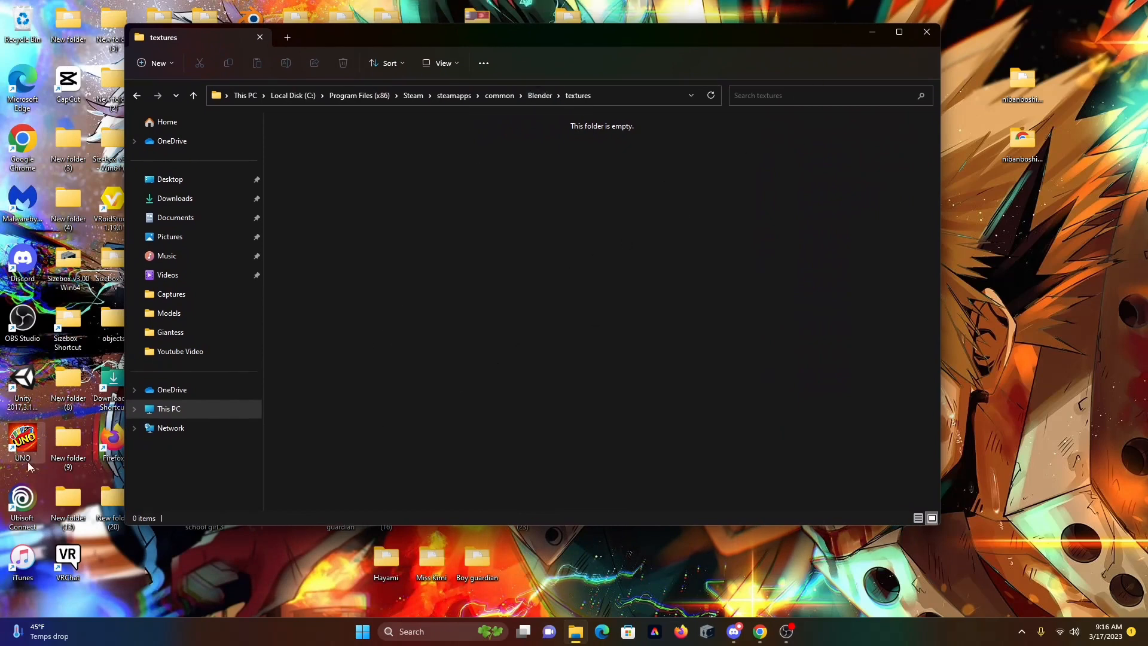
drag(621, 48, 611, 74)
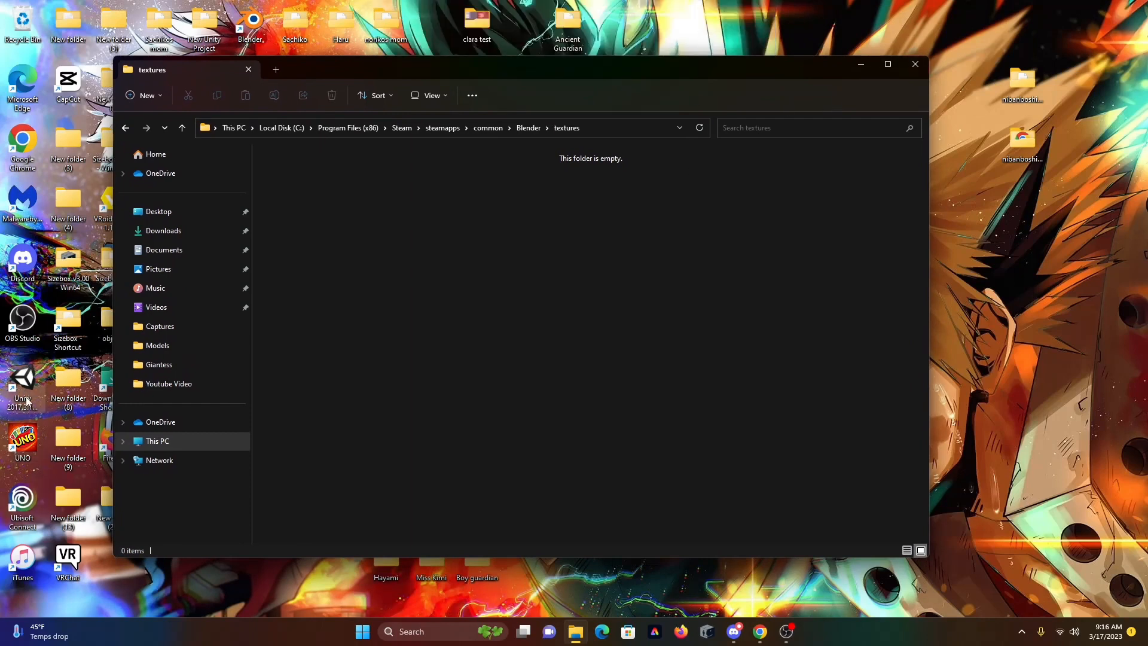
double_click(29, 404)
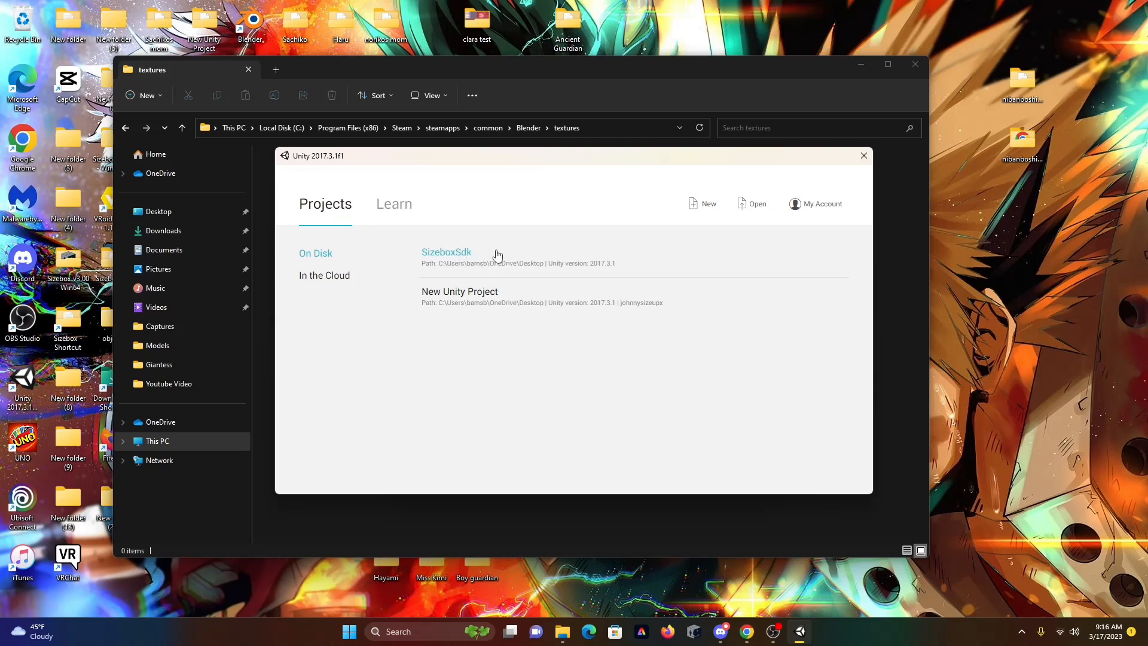
click(452, 254)
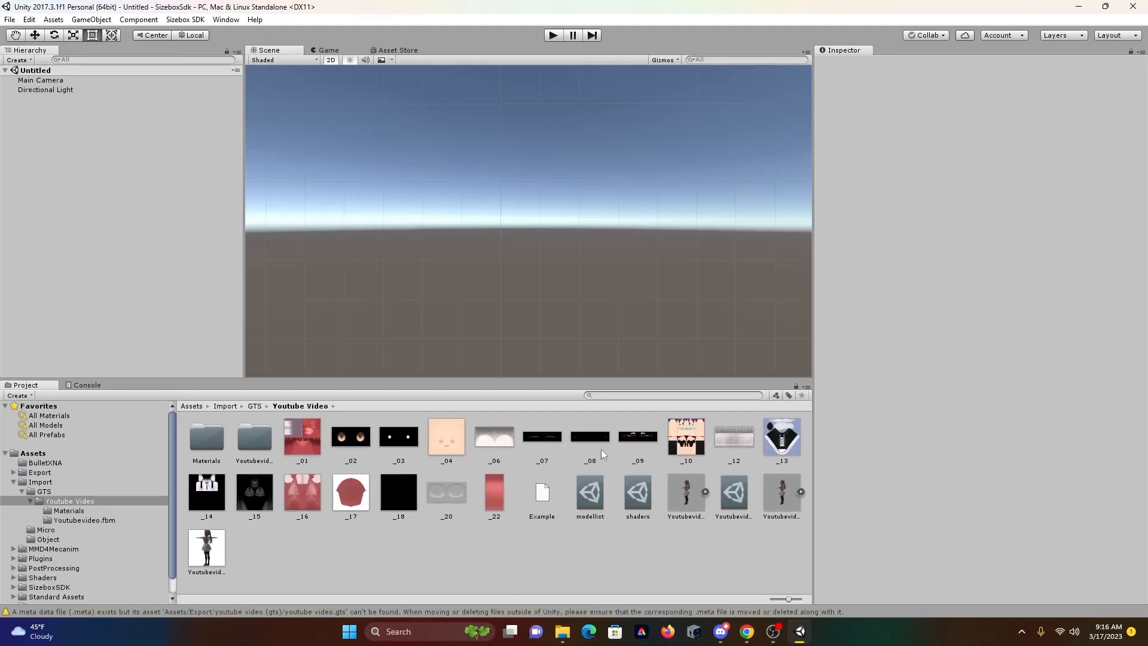
Delete the old Youtube Video folder from Assets/Import/GTS in the project
click(82, 512)
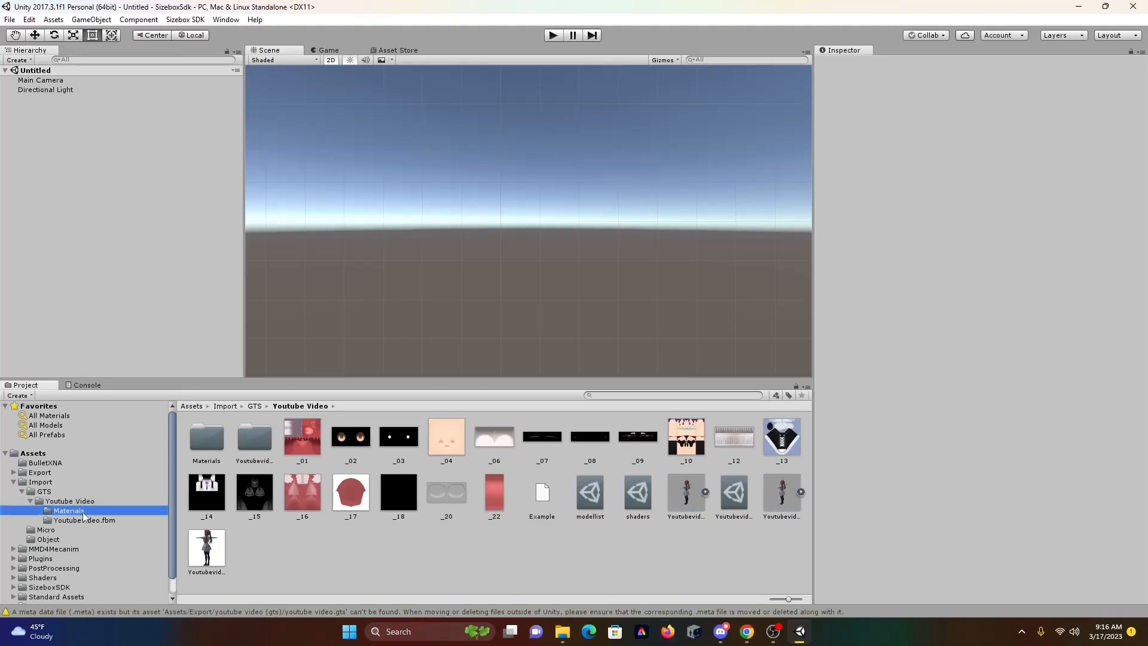
click(84, 530)
click(79, 510)
click(74, 502)
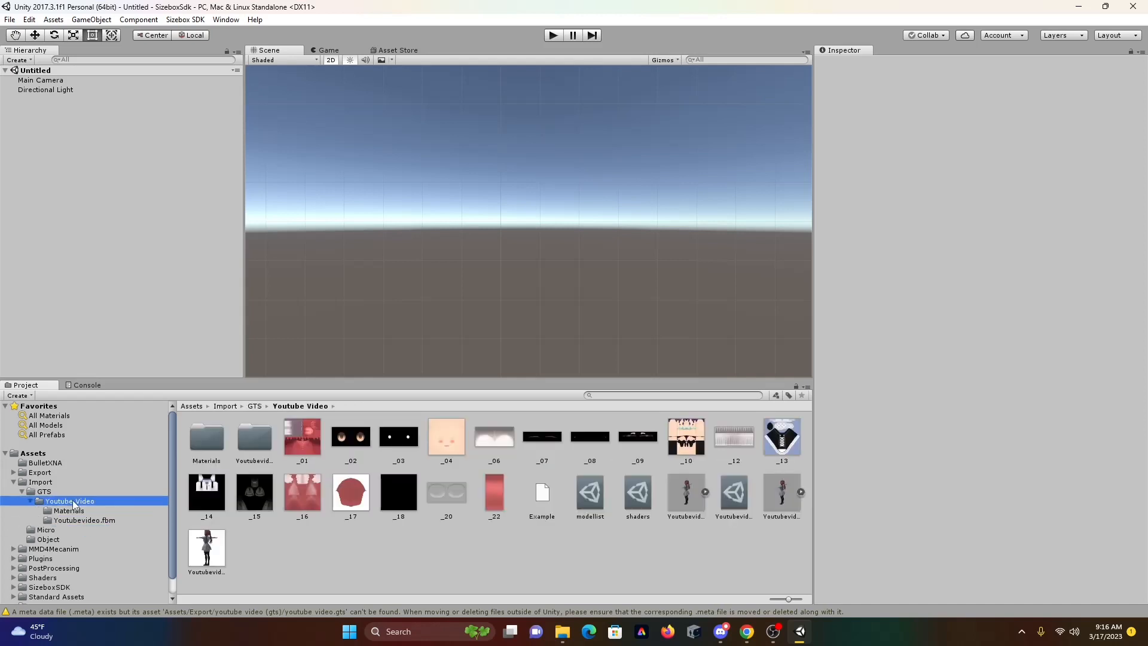
right_click(74, 504)
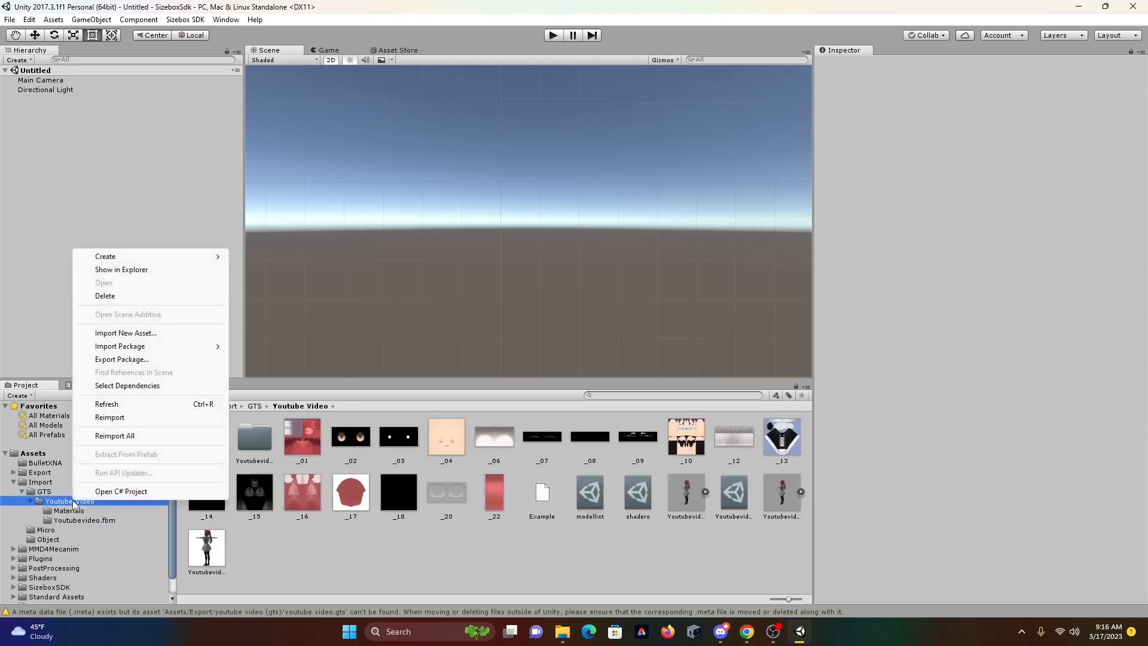
click(117, 296)
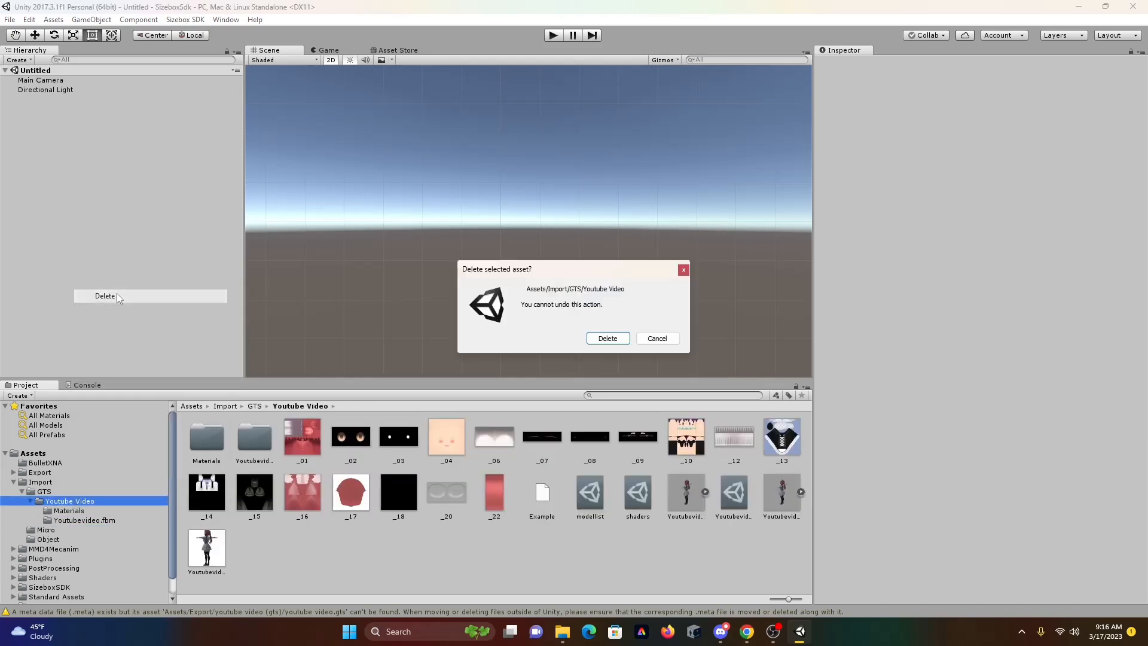
click(613, 339)
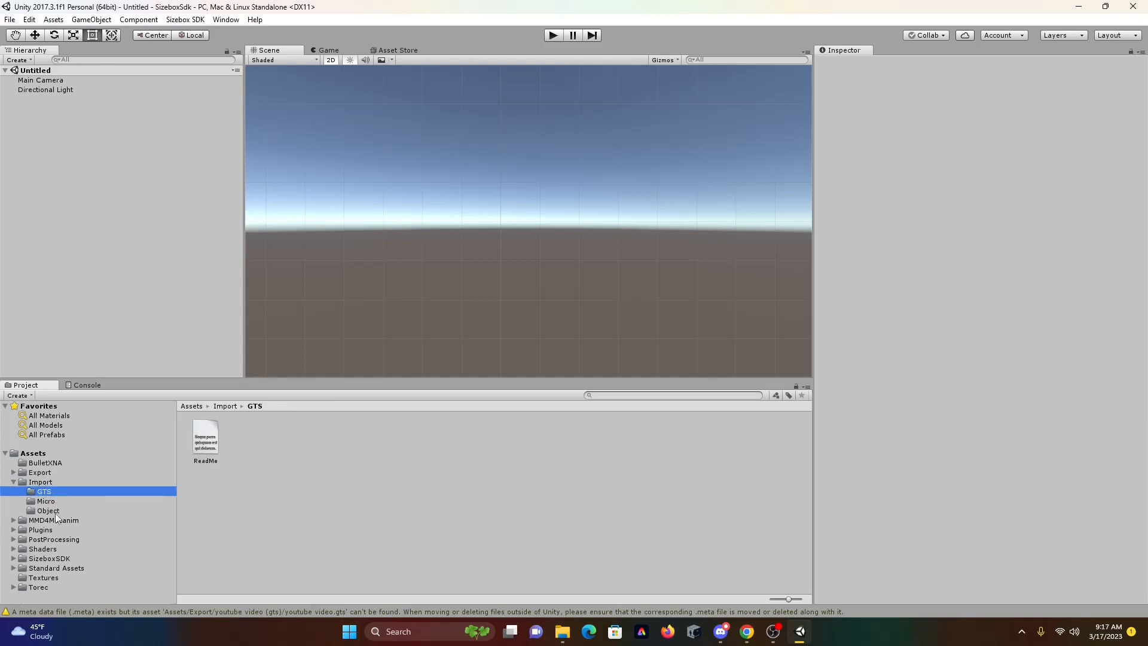
Import the Youtube Video folder from the Desktop into the project's Assets/Import/GTS folder
click(1105, 8)
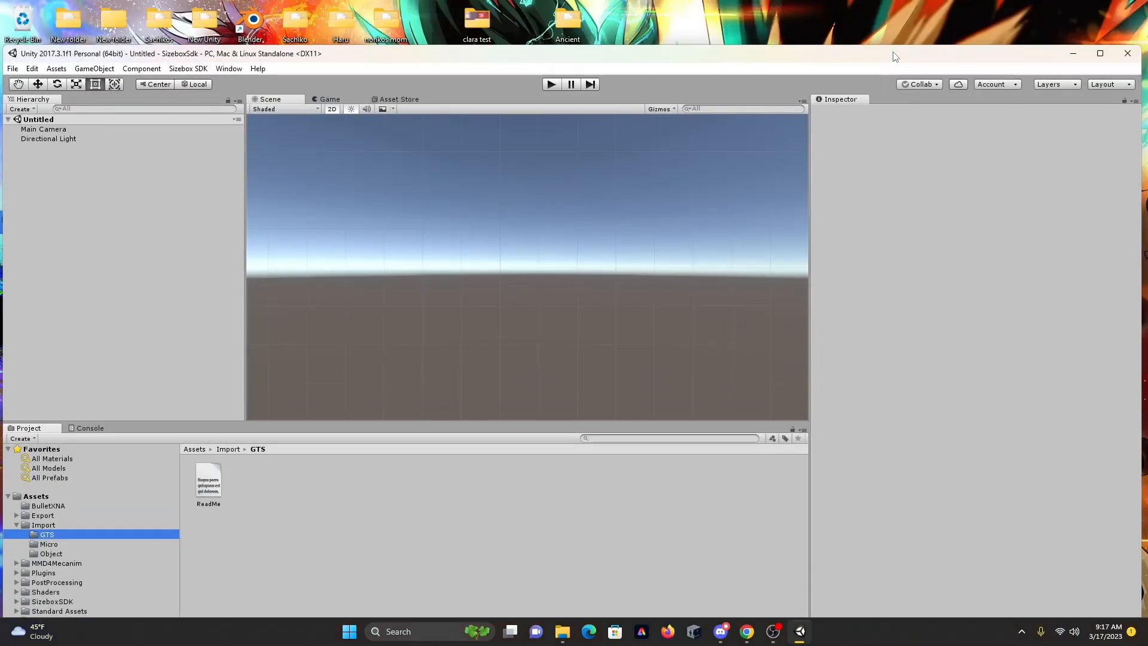
click(1074, 54)
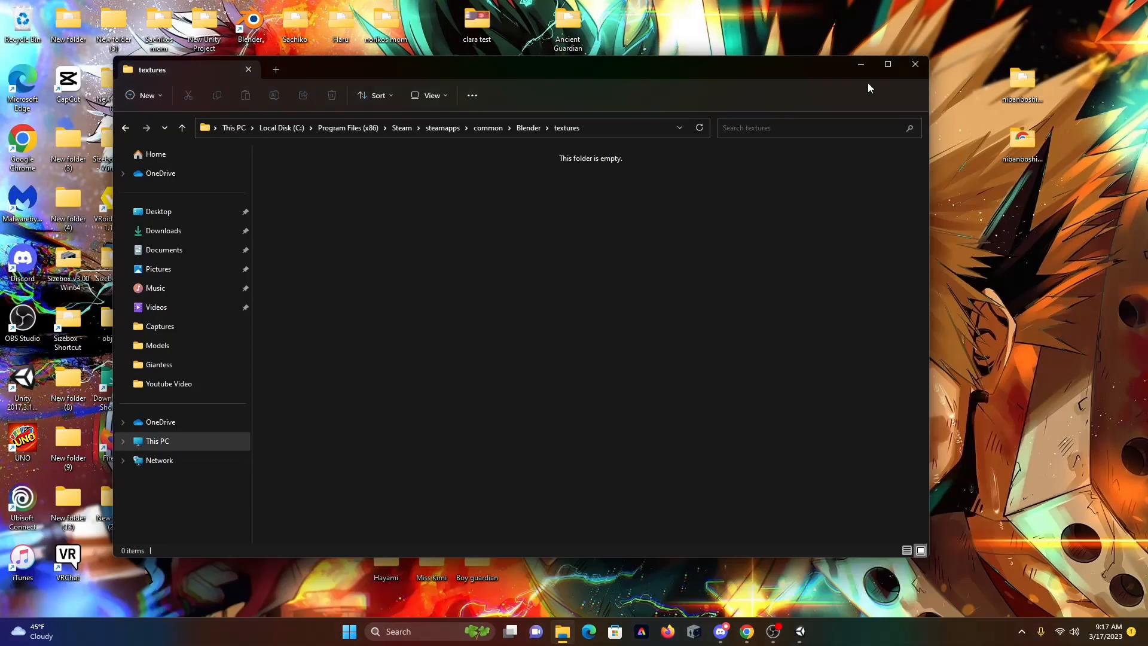
click(926, 71)
drag(567, 443, 52, 533)
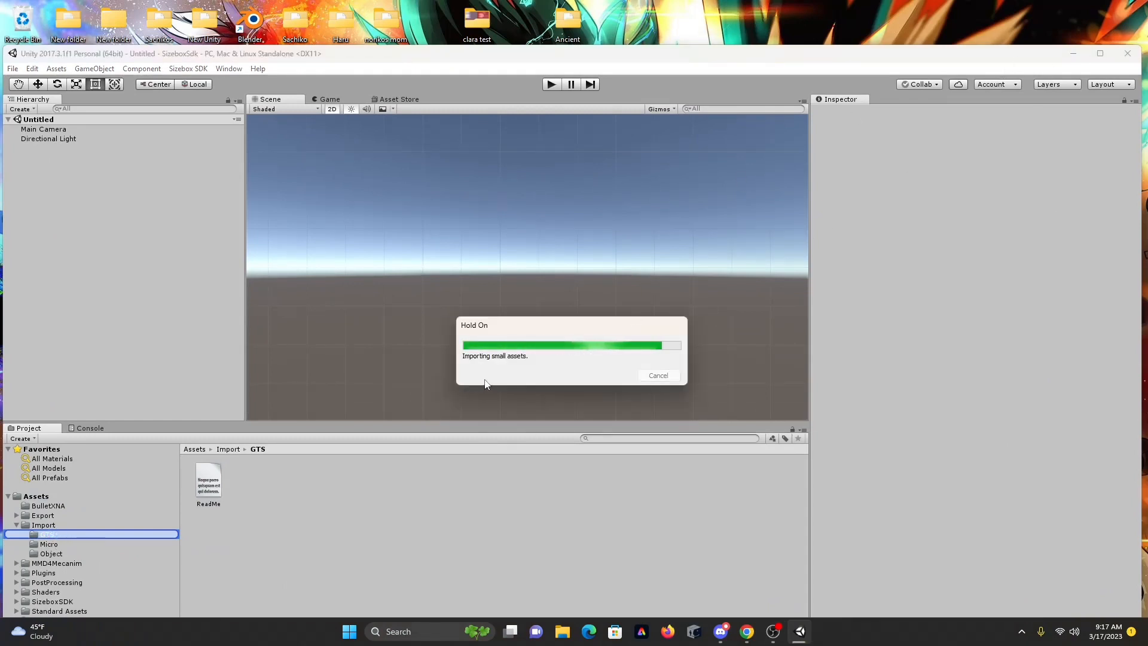
Maximize Unity, open the imported Youtube Video folder and show the Examplegirl model's import settings
click(1103, 54)
double_click(199, 443)
click(352, 496)
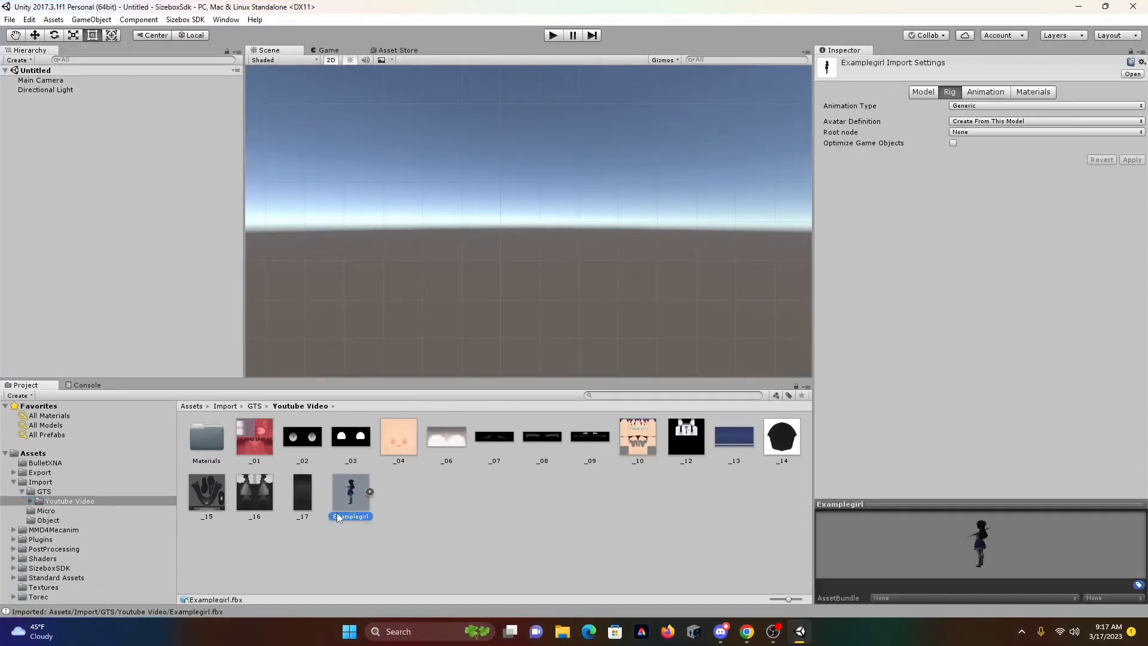
Place the Examplegirl model in the scene and deselect it
drag(407, 458, 532, 312)
scroll(536, 307, down, 3)
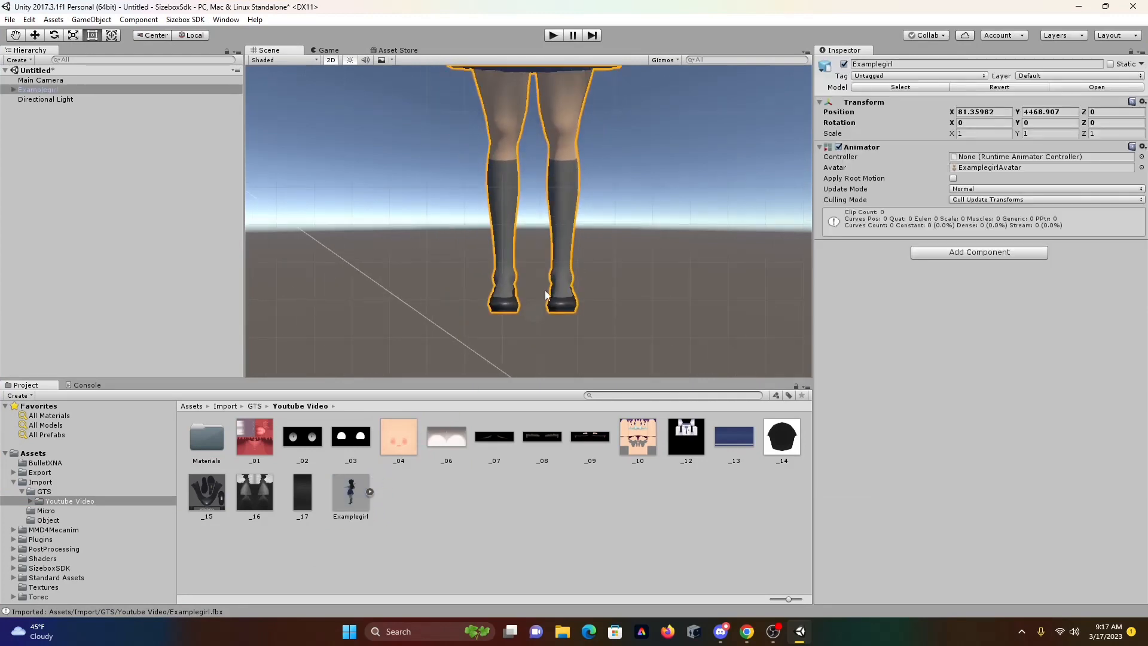
click(541, 293)
Examine the placed model's face, hair, clothing and legs in the scene
key(w)
key(e)
middle_drag(540, 267, 619, 277)
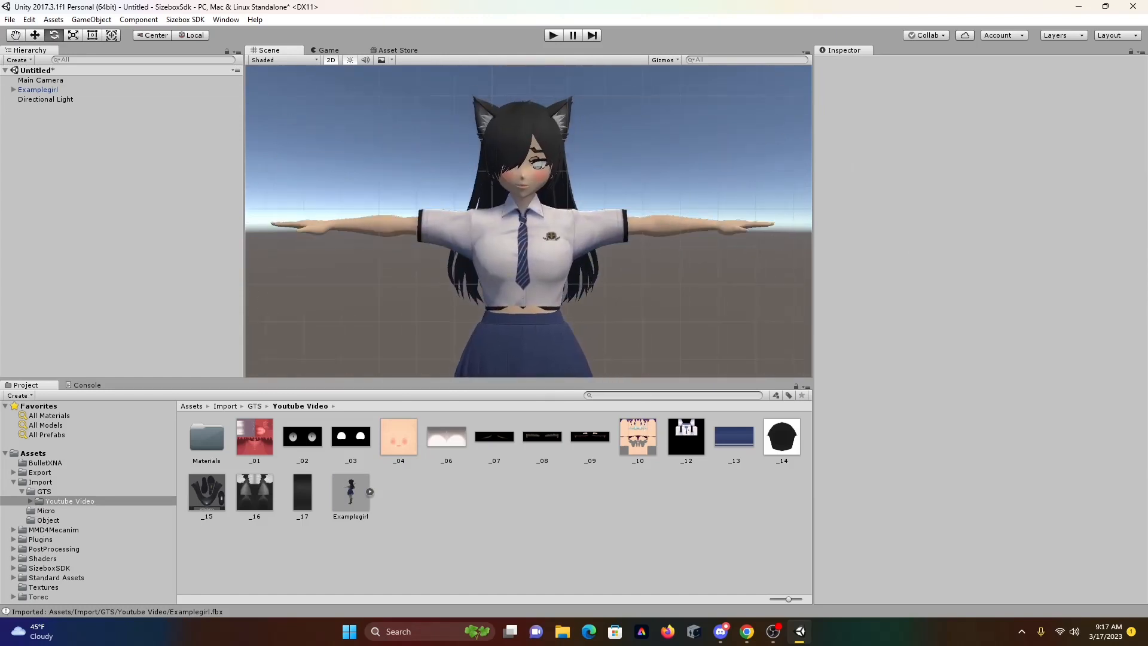
middle_drag(589, 173, 589, 215)
middle_drag(676, 291, 637, 289)
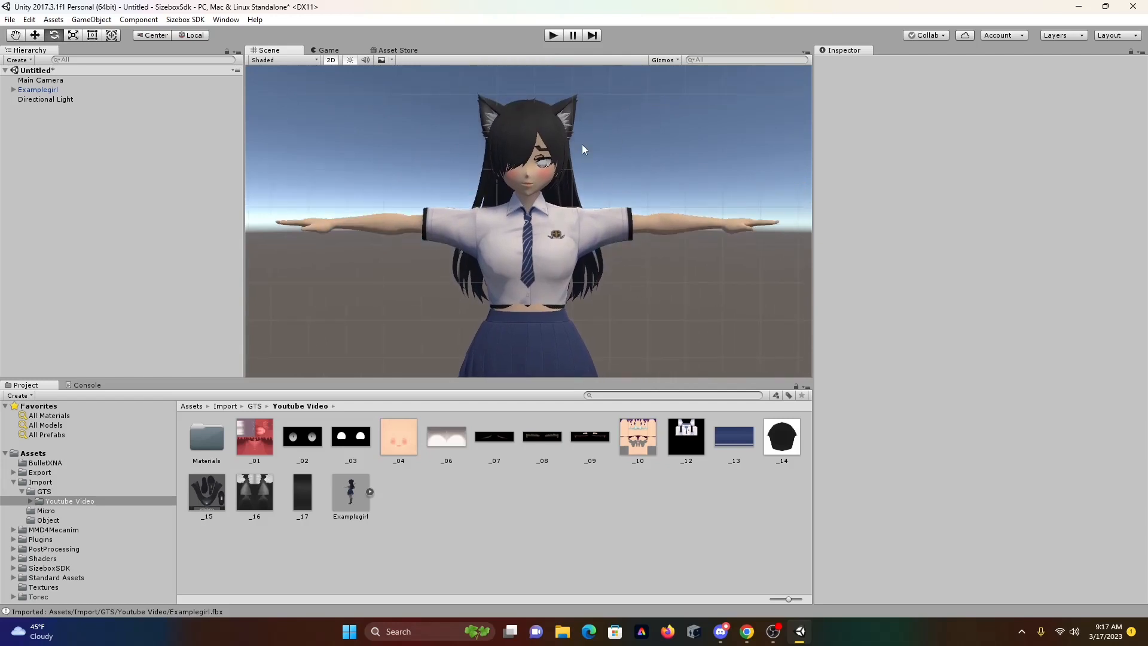
middle_drag(573, 294, 567, 146)
mouse_move(504, 358)
middle_down()
mouse_move(602, 245)
mouse_move(482, 70)
middle_up()
middle_drag(518, 161, 565, 498)
middle_drag(621, 224, 619, 282)
Open the Materials folder of Youtube Video and set material _01 to Cutout rendering mode with the Standard2Sided shader
double_click(206, 444)
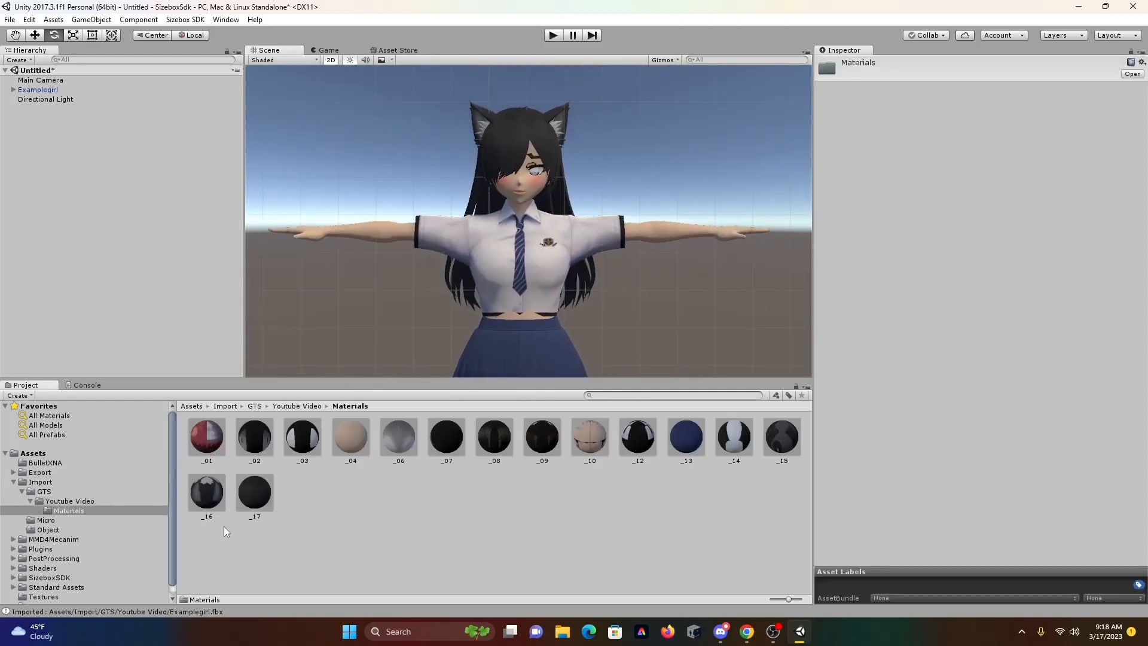
click(198, 436)
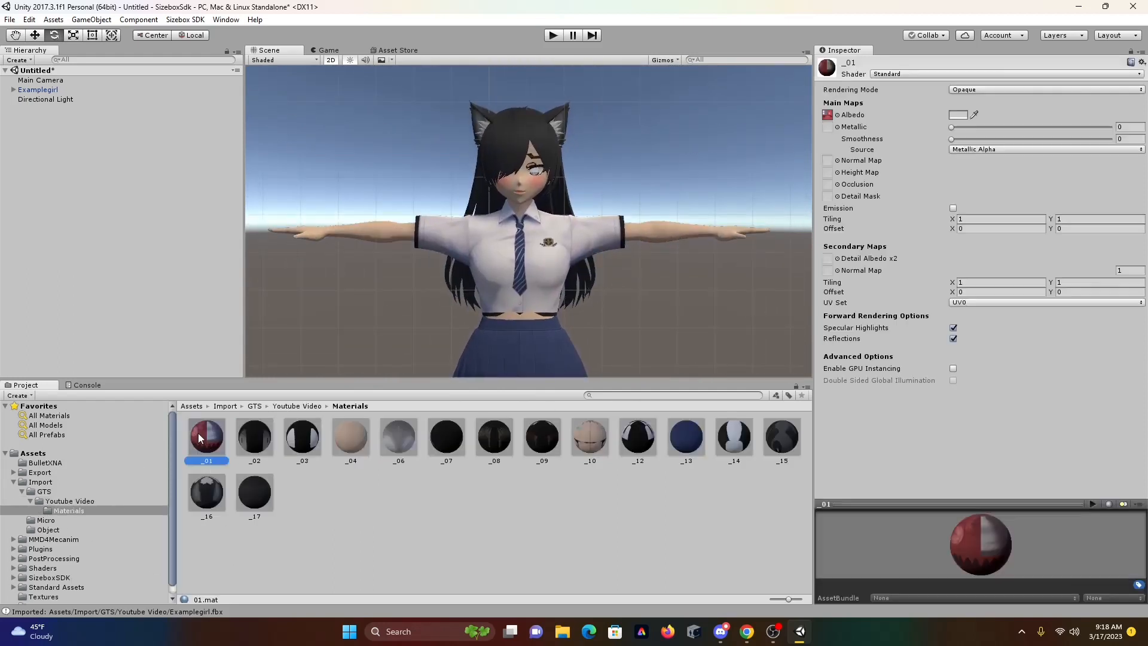
click(984, 92)
click(990, 118)
click(907, 76)
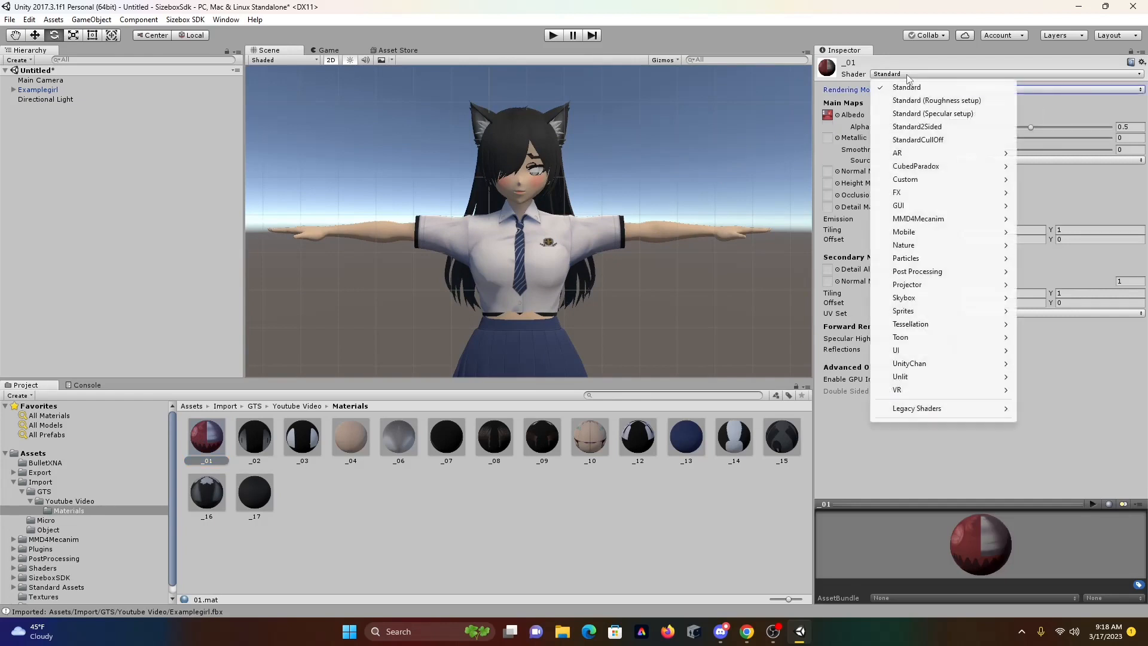
click(926, 127)
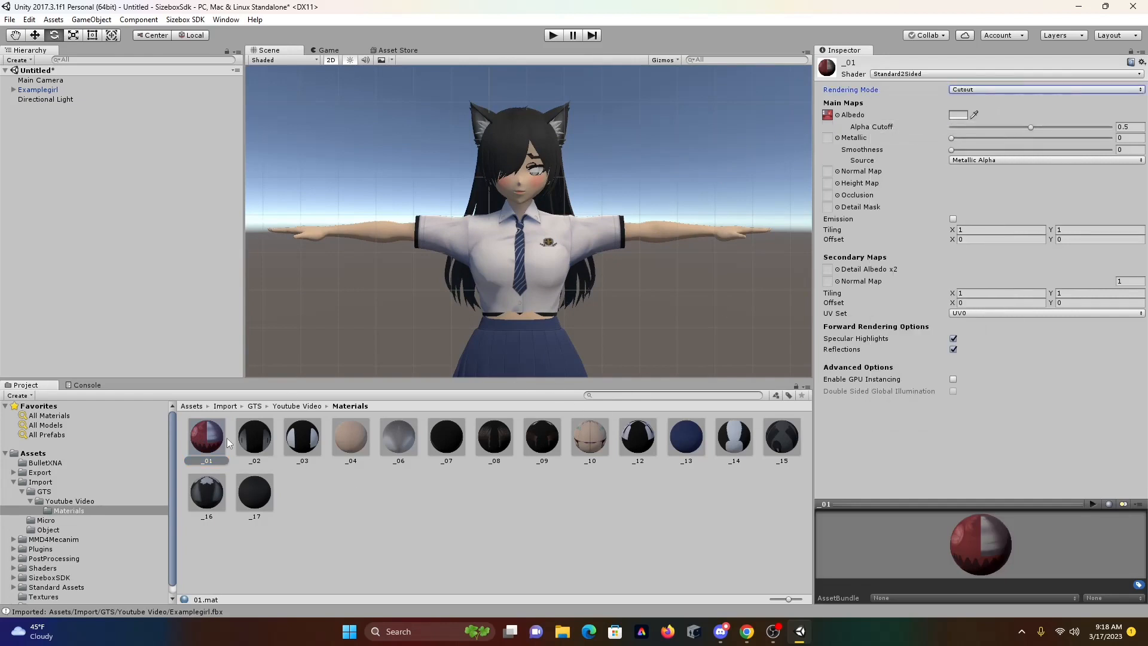
Set material _02 to Cutout rendering mode and the Standard2Sided shader
click(263, 440)
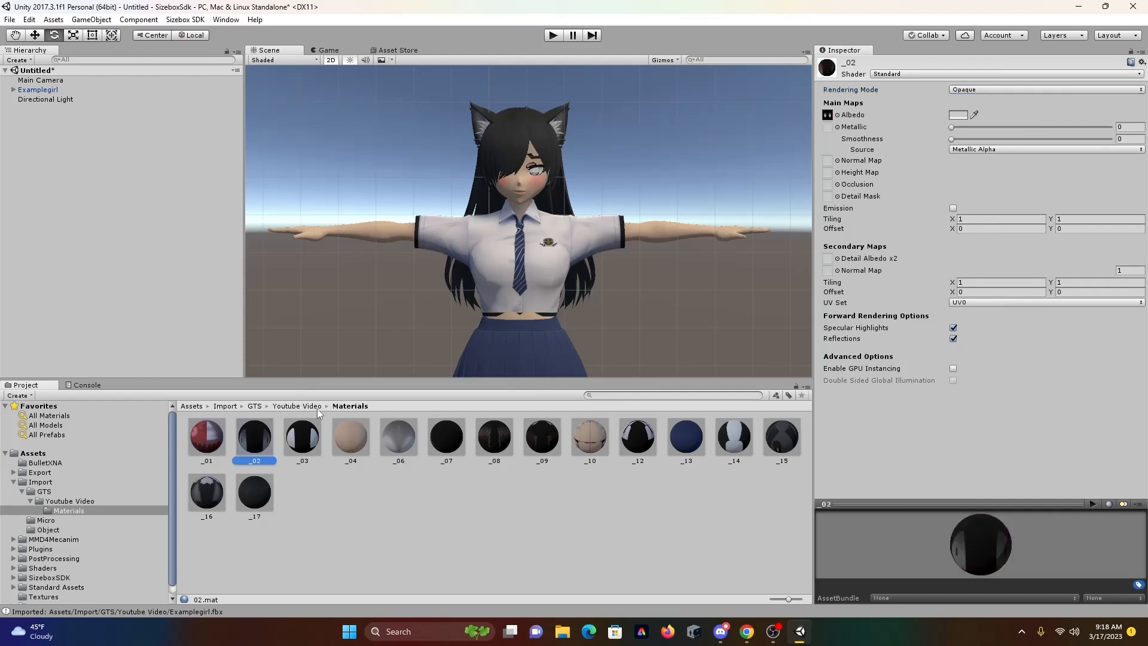
click(997, 91)
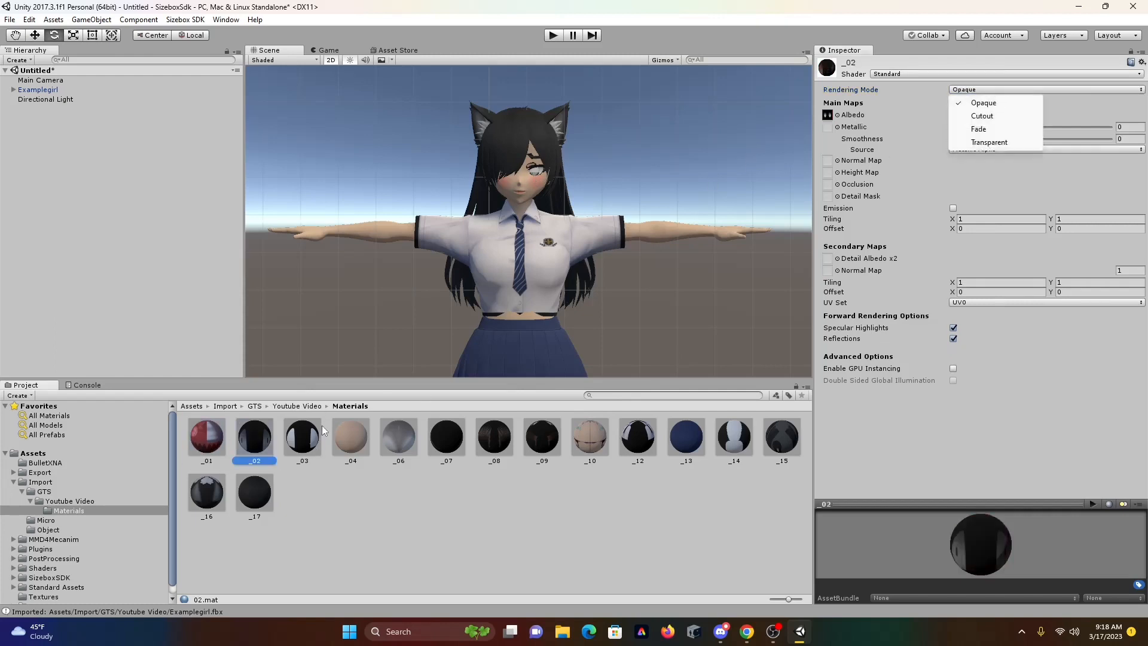
click(982, 116)
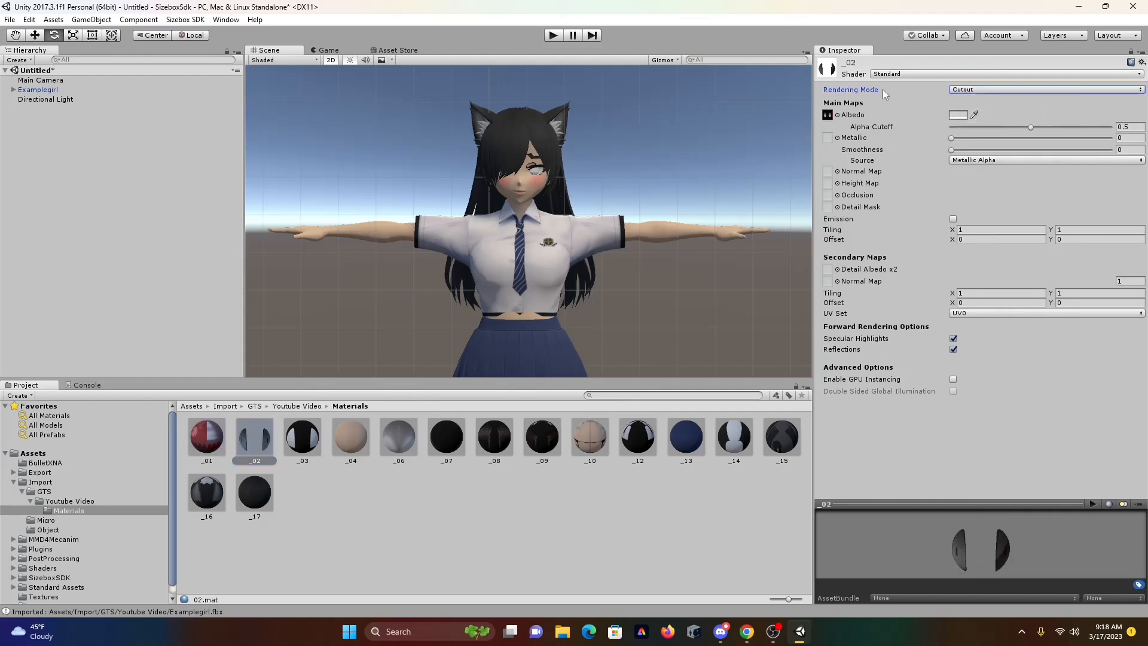
click(910, 76)
click(932, 127)
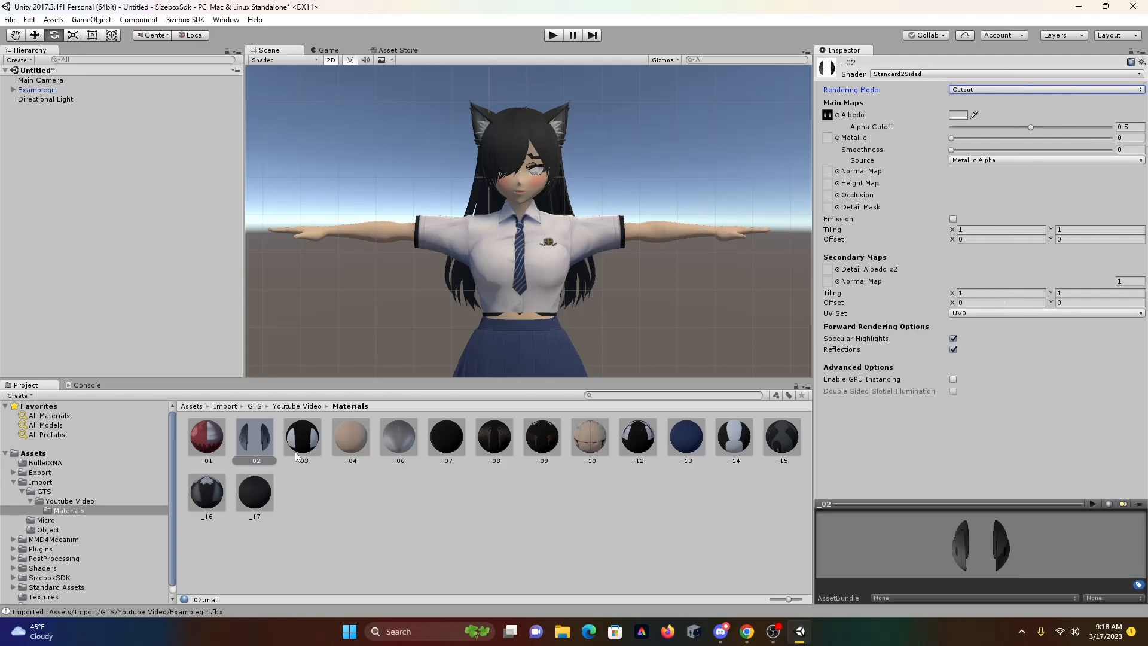
Set material _03 to Cutout rendering mode and the Standard2Sided shader
click(302, 438)
click(993, 90)
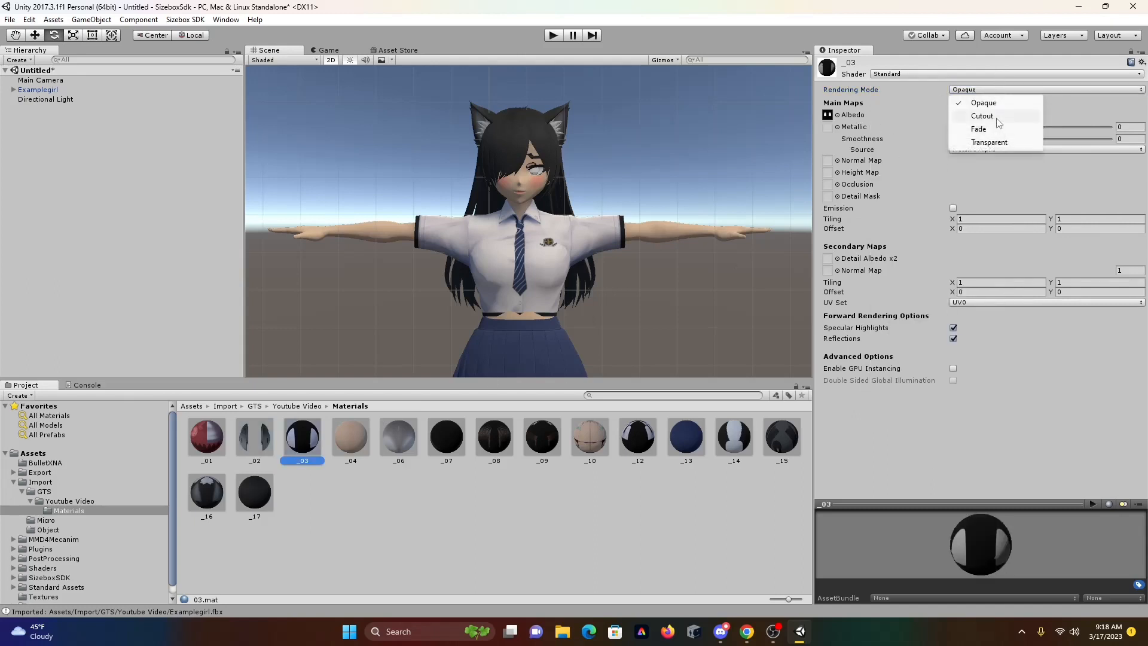
click(997, 118)
click(930, 74)
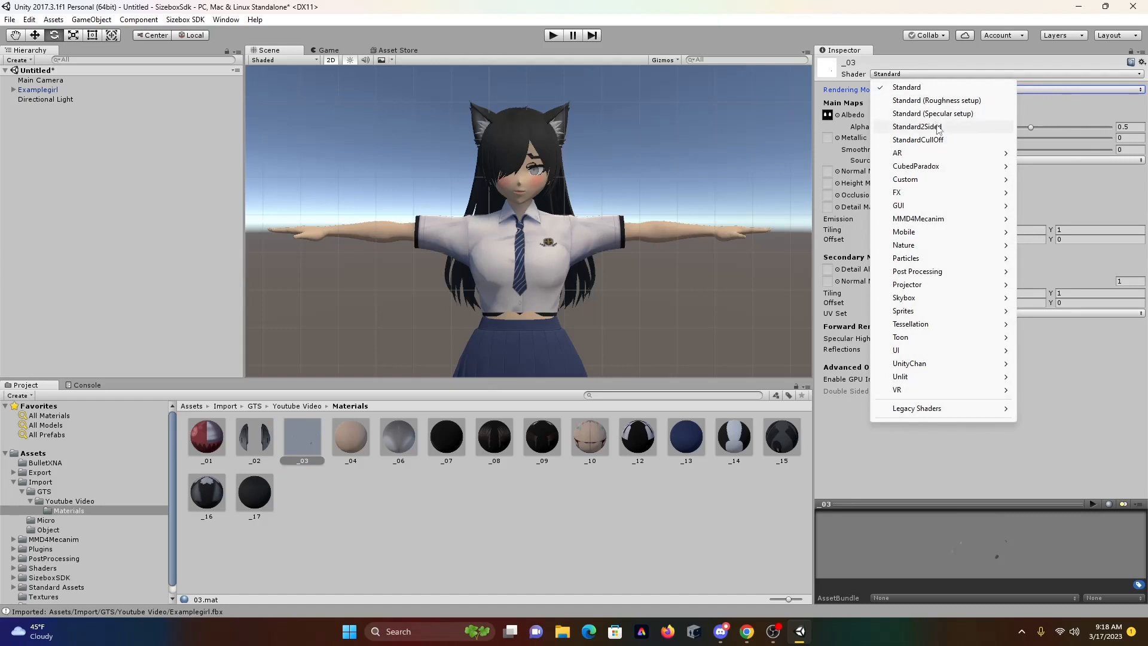
click(921, 126)
Set material _04 to Cutout rendering mode and the Standard2Sided shader
click(352, 435)
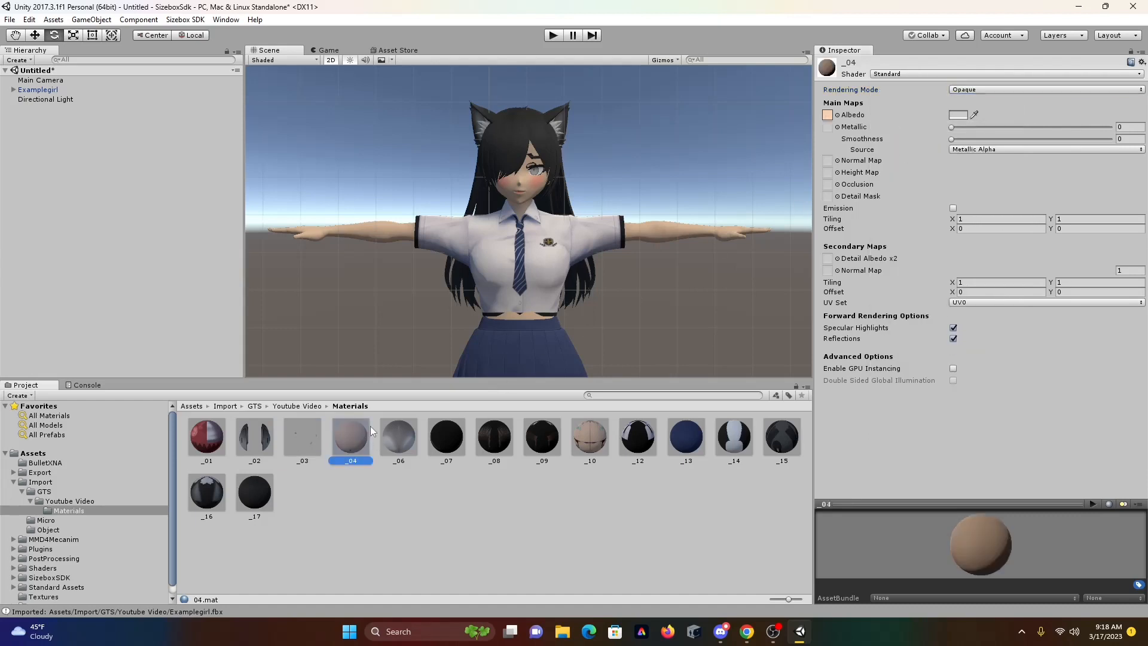
click(975, 90)
click(985, 119)
click(913, 74)
click(920, 128)
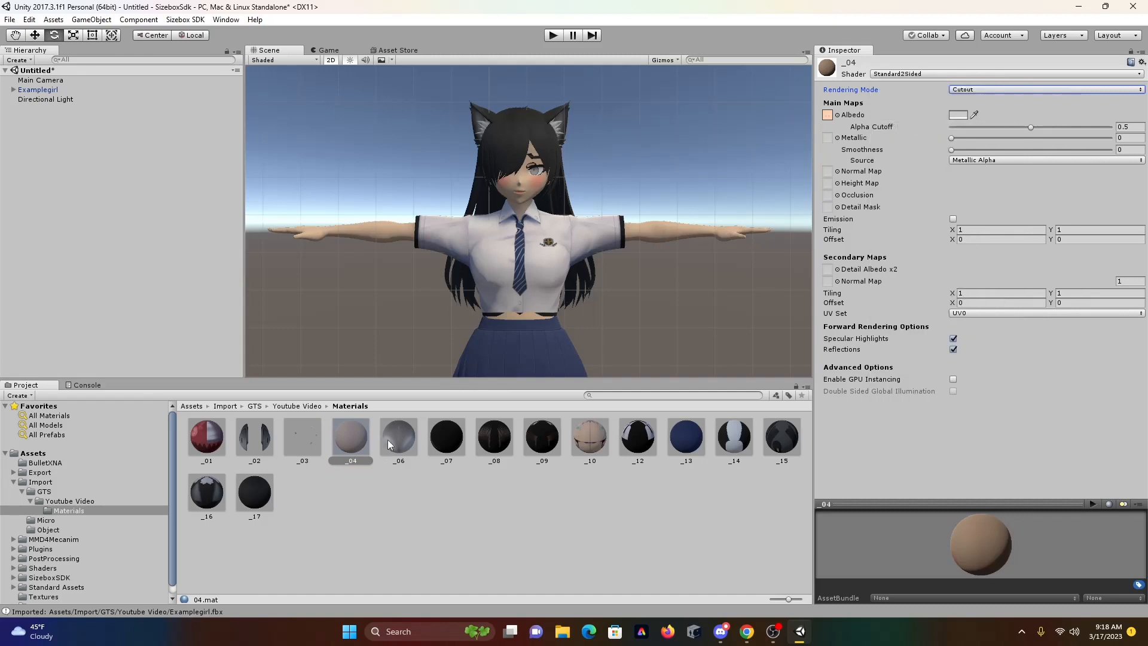
Set material _06 to Cutout rendering mode and the Standard2Sided shader
click(389, 440)
click(1003, 119)
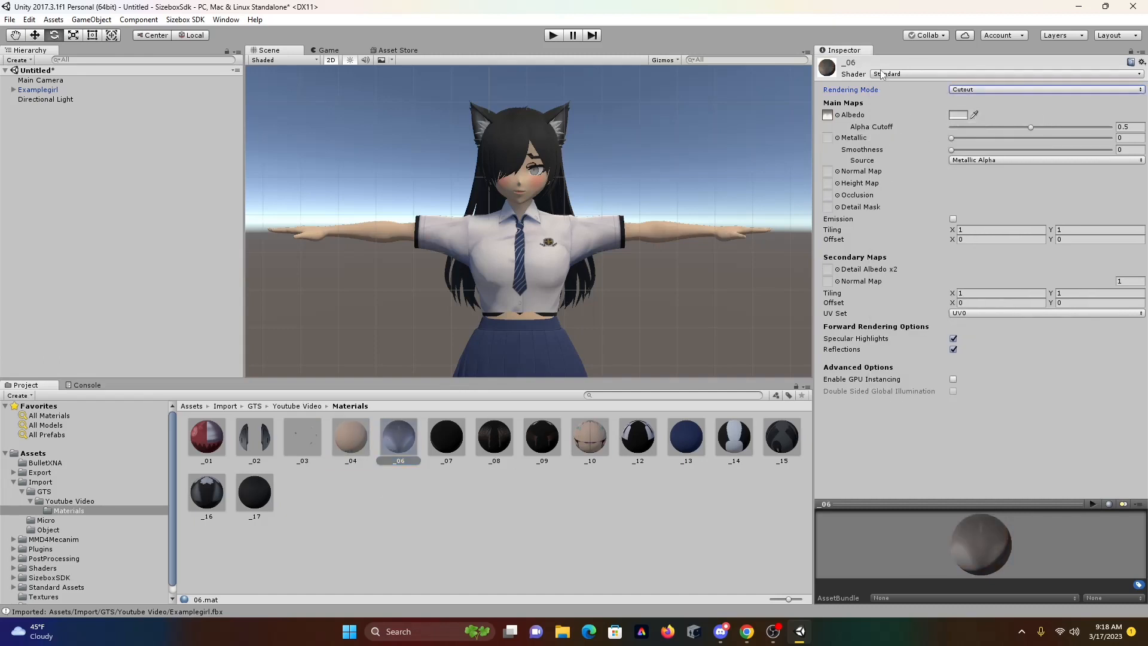
click(888, 75)
click(885, 127)
click(425, 448)
click(406, 451)
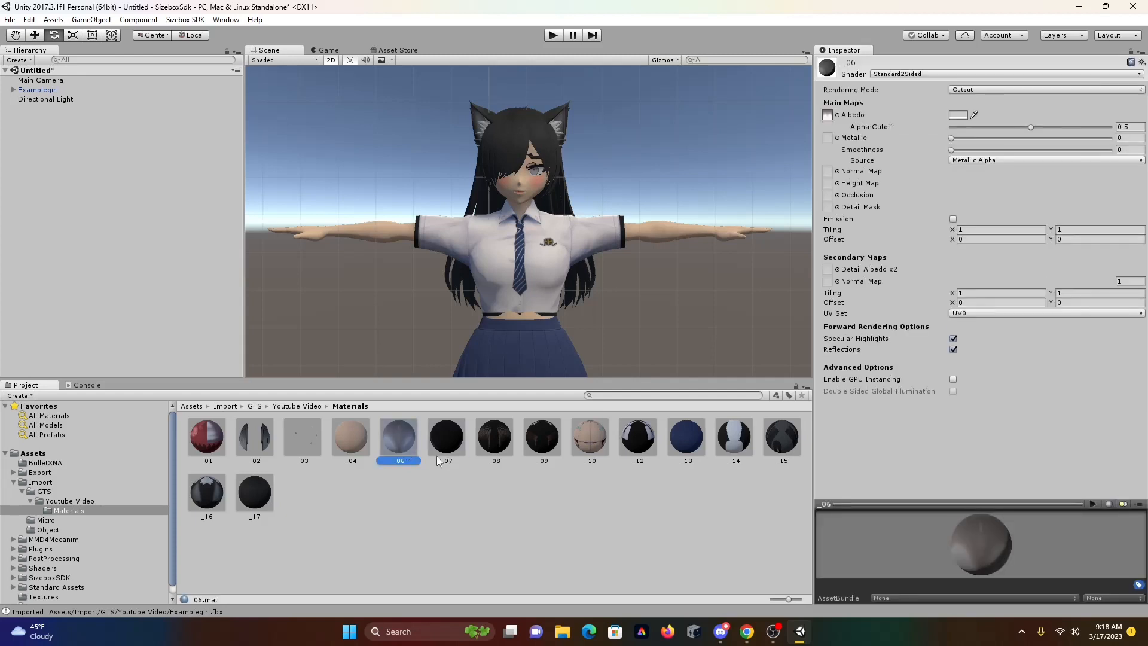
Set material _07 to Cutout rendering mode and the Standard2Sided shader
click(463, 453)
click(990, 90)
click(990, 113)
click(888, 74)
click(917, 128)
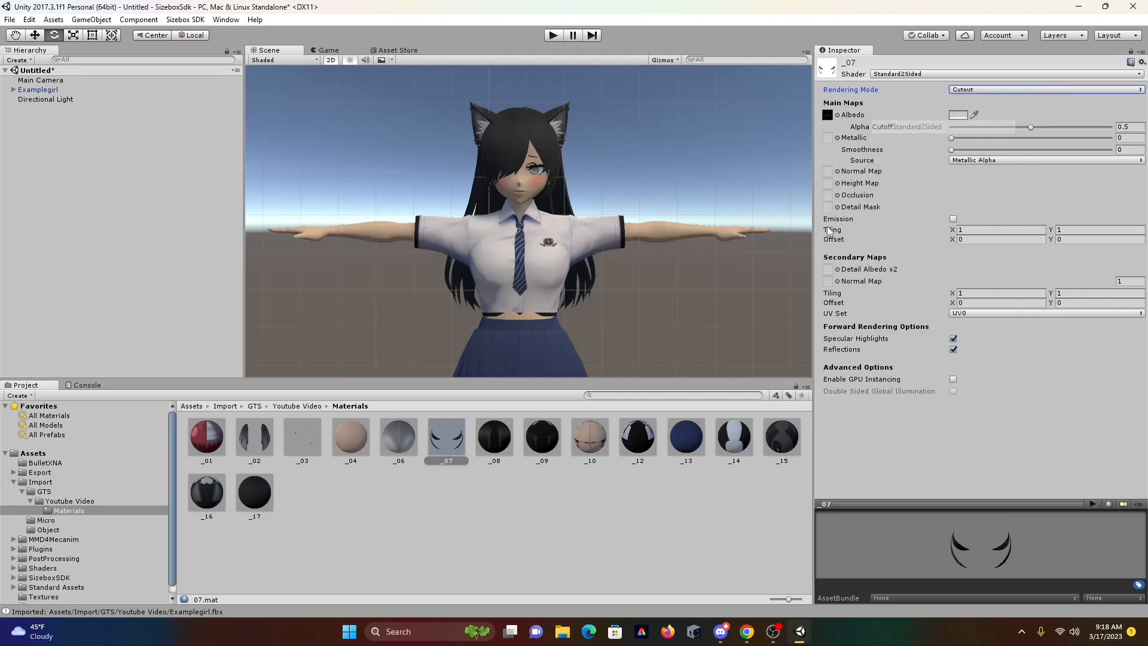
Set materials _08 and _09 one after the other to Cutout rendering mode and the Standard2Sided shader
click(501, 444)
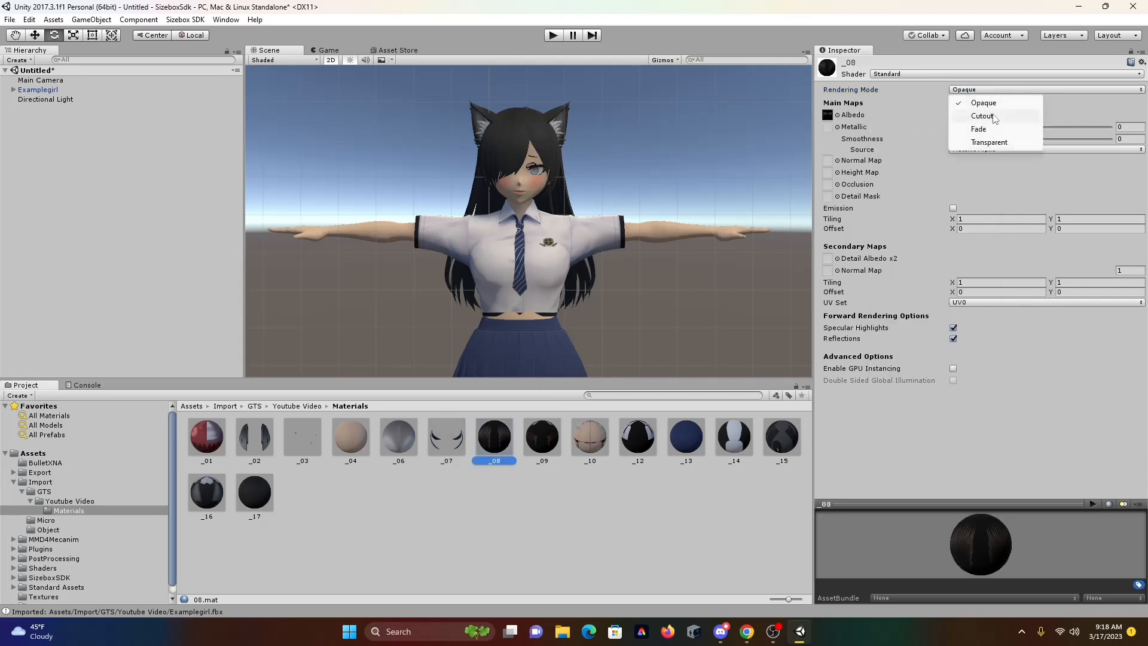
click(995, 117)
click(917, 74)
click(927, 128)
click(551, 425)
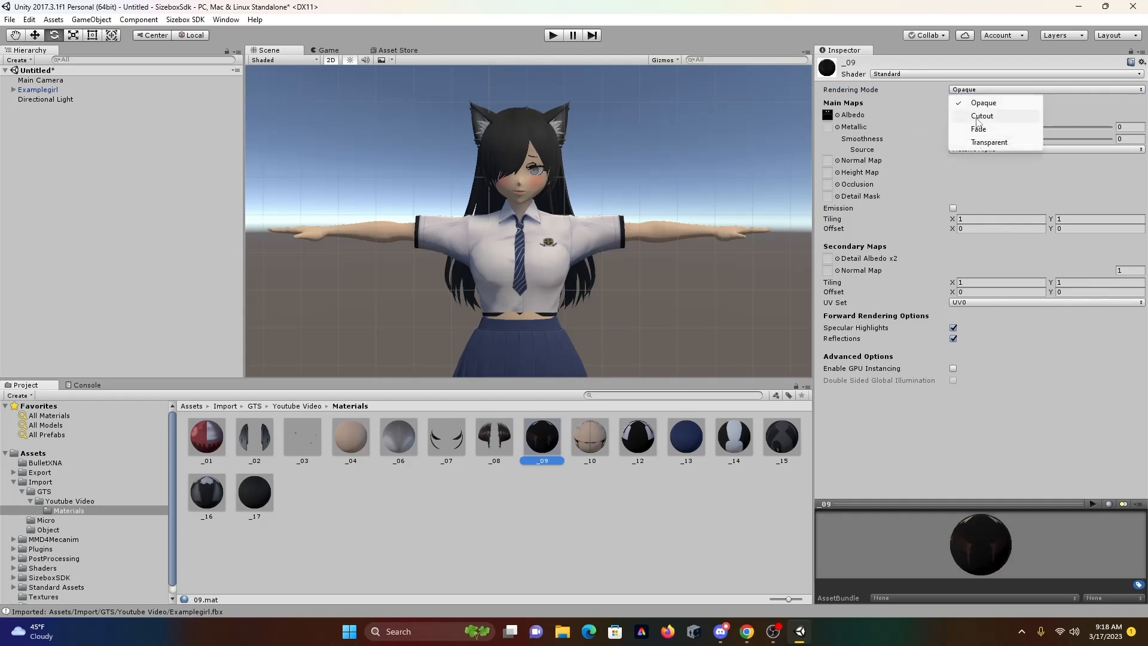
click(979, 119)
click(917, 74)
click(927, 128)
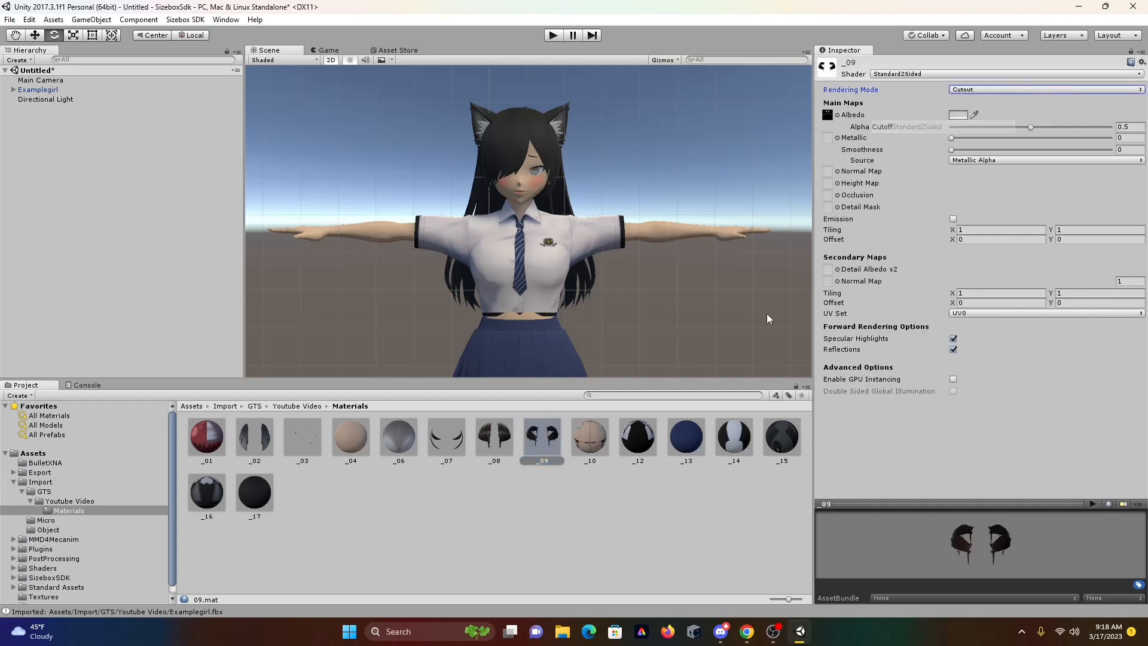
Set materials _10 and _12 one after the other to Cutout rendering mode and the Standard2Sided shader
click(590, 435)
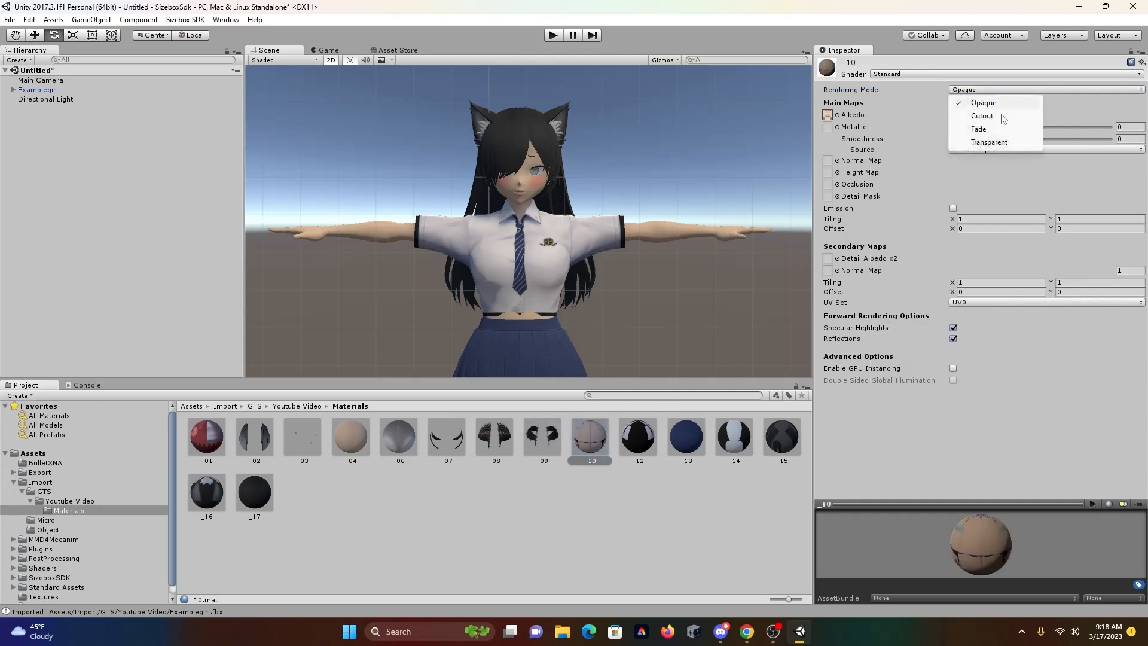
click(999, 117)
click(926, 74)
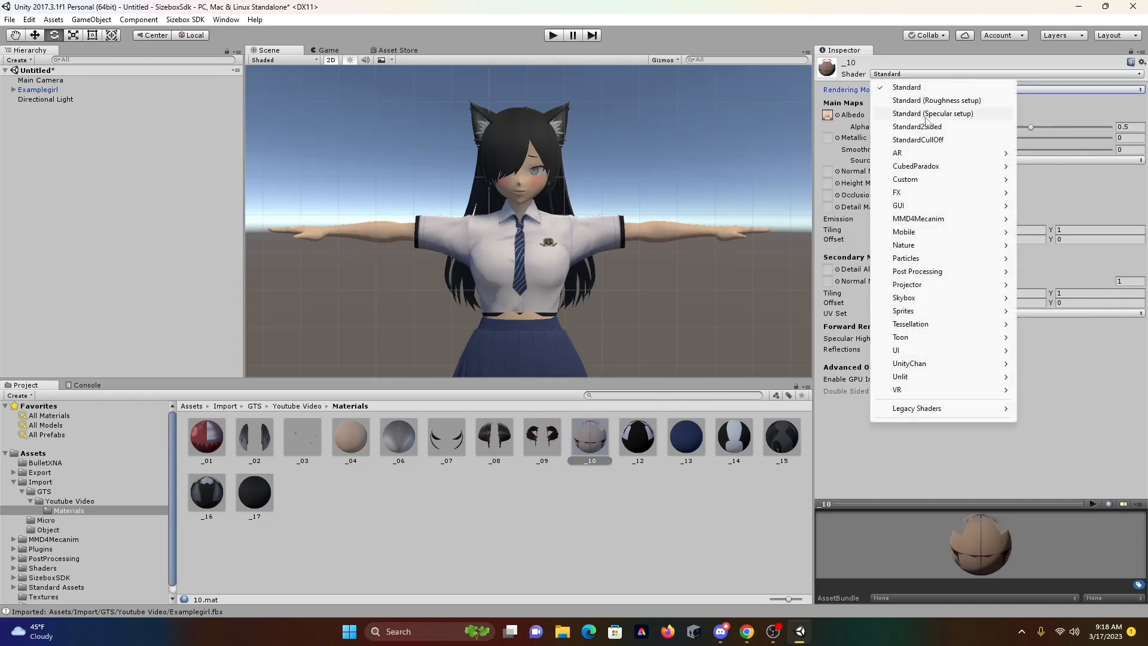
click(927, 127)
click(637, 435)
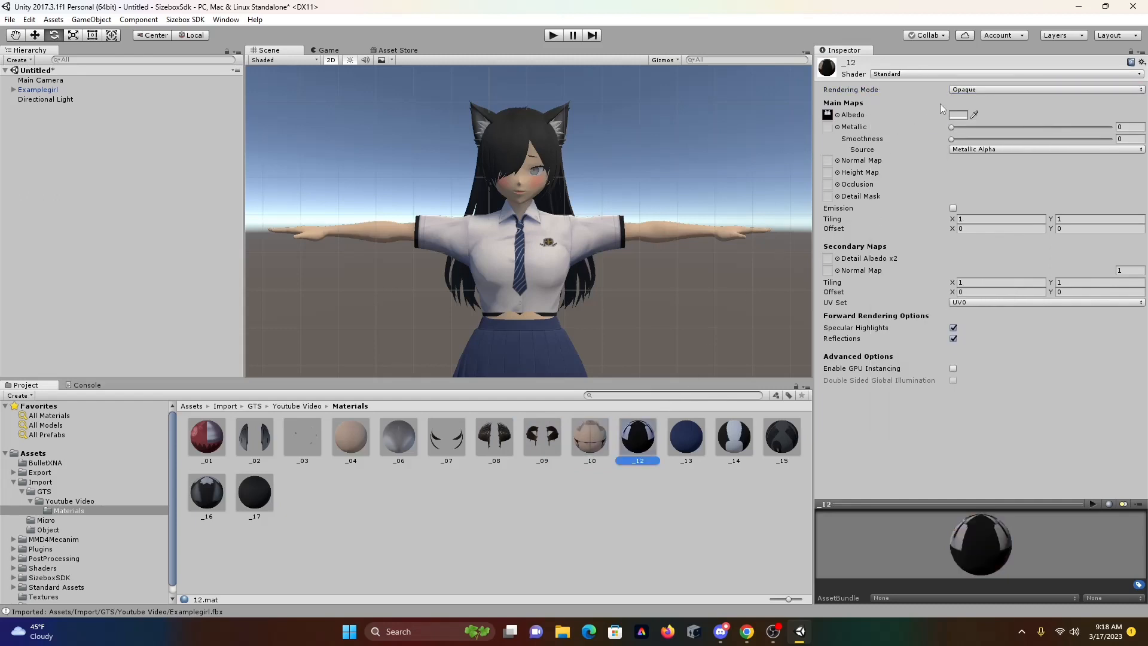
click(999, 117)
click(926, 74)
click(928, 127)
Set materials _13 and _14 one after the other to Cutout rendering mode and the Standard2Sided shader
click(688, 440)
click(1000, 117)
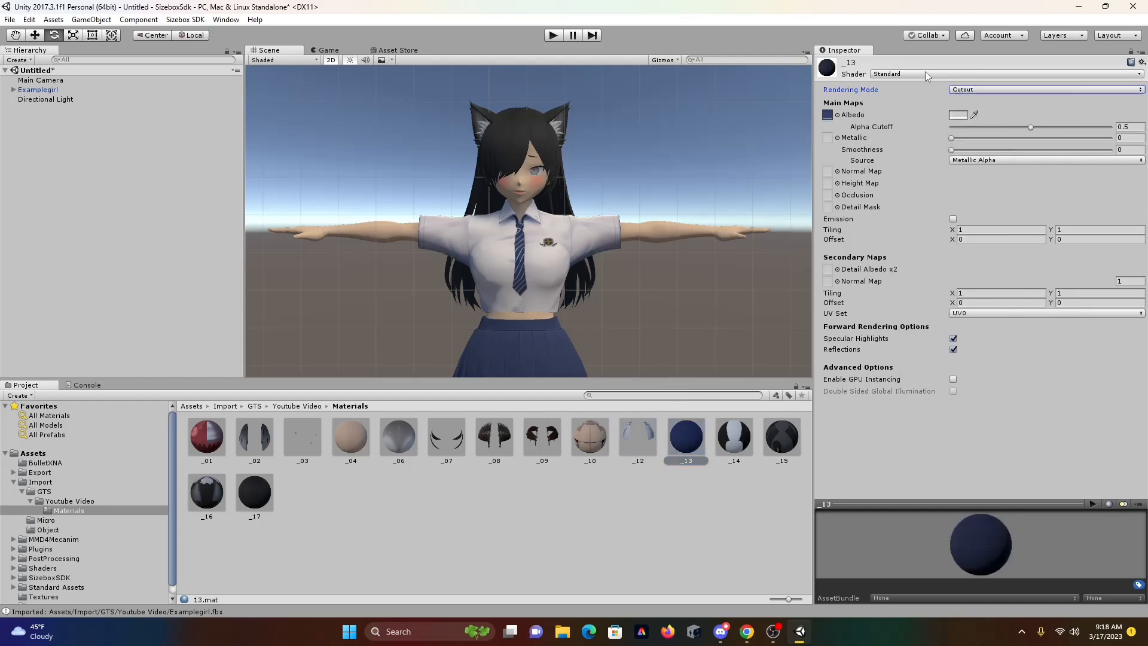
click(926, 74)
click(918, 128)
click(731, 437)
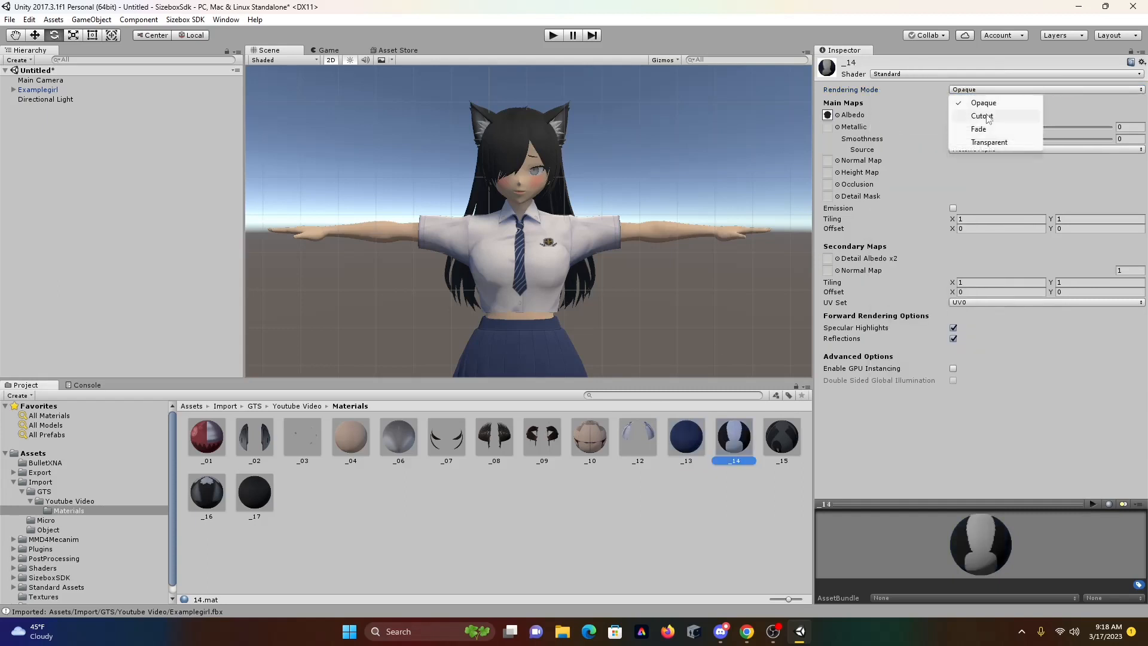
click(988, 117)
click(921, 74)
click(938, 129)
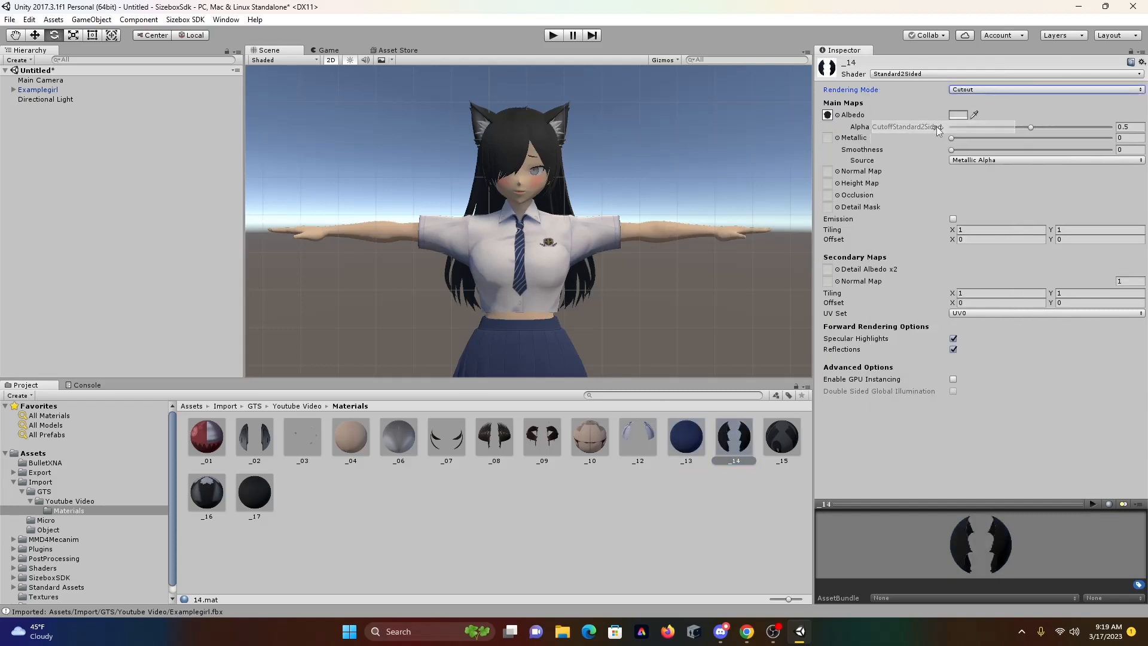
Set material _15 to Cutout rendering mode and the Standard2Sided shader
click(775, 445)
click(981, 90)
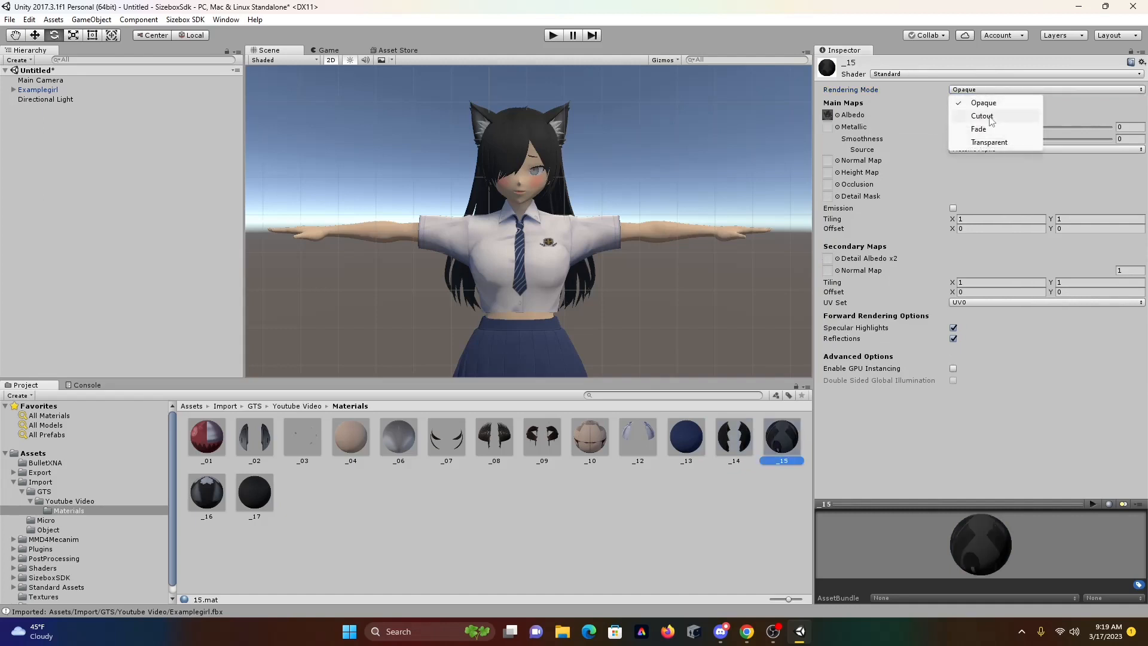
click(984, 118)
click(921, 74)
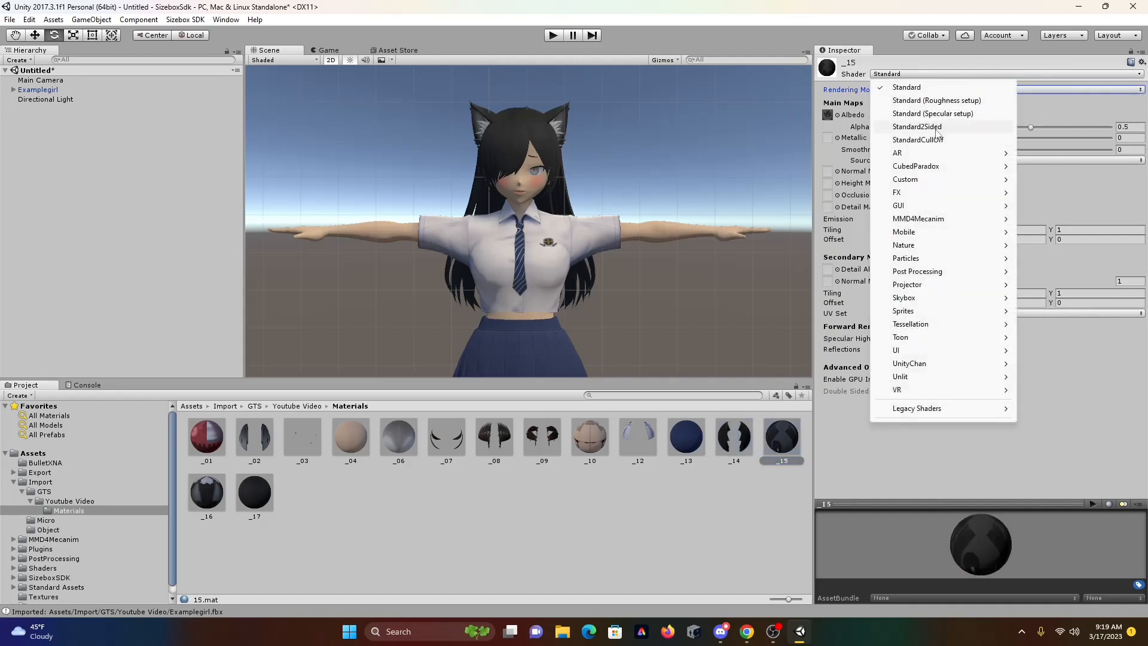
click(937, 127)
Set material _16 to Cutout rendering mode and the Standard2Sided shader
click(194, 509)
click(981, 90)
click(991, 119)
click(921, 74)
click(937, 127)
Set material _17 to Cutout rendering mode and the Standard2Sided shader
click(261, 488)
click(1004, 90)
click(1010, 119)
click(921, 74)
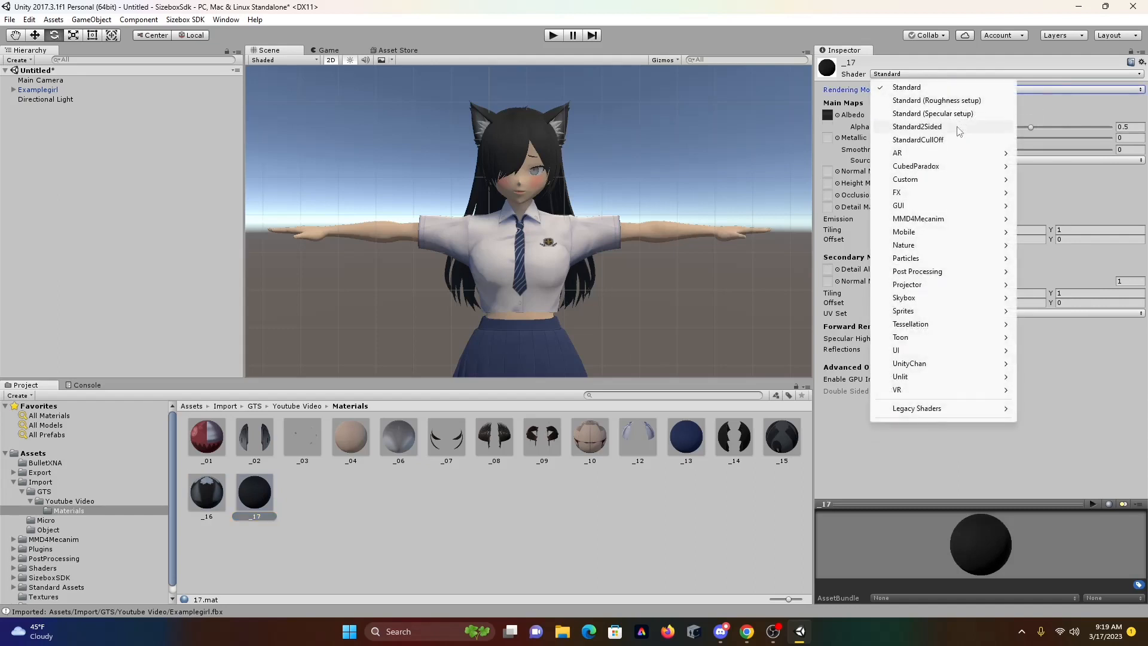
click(939, 127)
mouse_move(531, 286)
mouse_down()
mouse_move(515, 147)
mouse_move(552, 299)
mouse_move(532, 72)
mouse_move(550, 254)
mouse_move(542, 278)
mouse_up()
key(e)
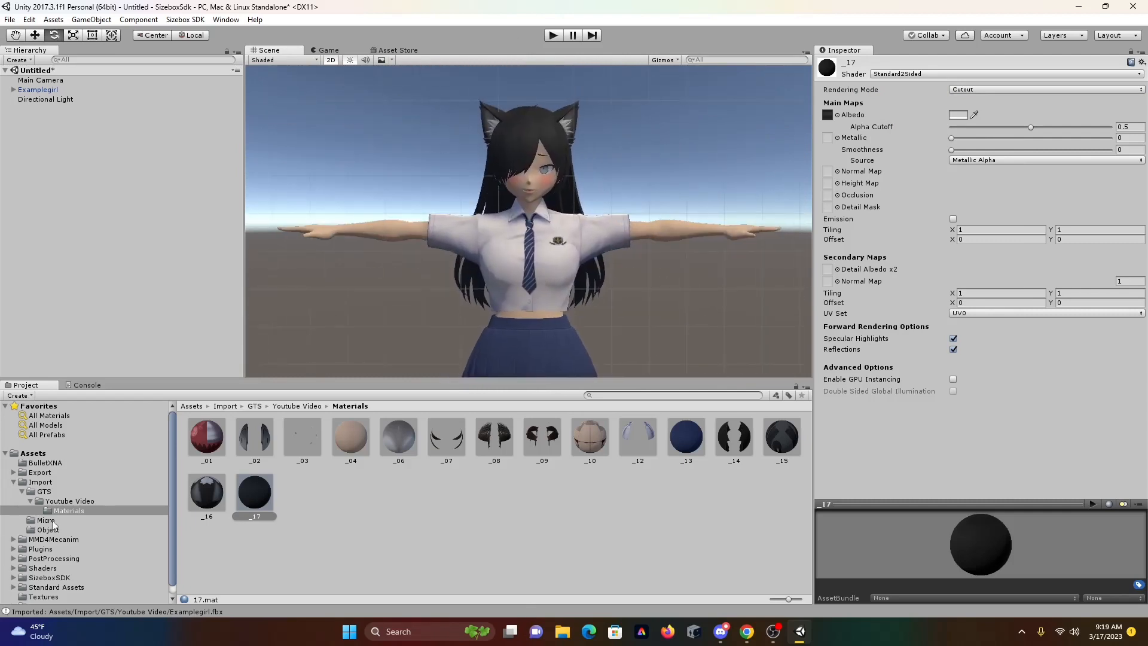
Set the rig animation type of the Examplegirl model in the Youtube Video folder to Humanoid and apply it
click(60, 502)
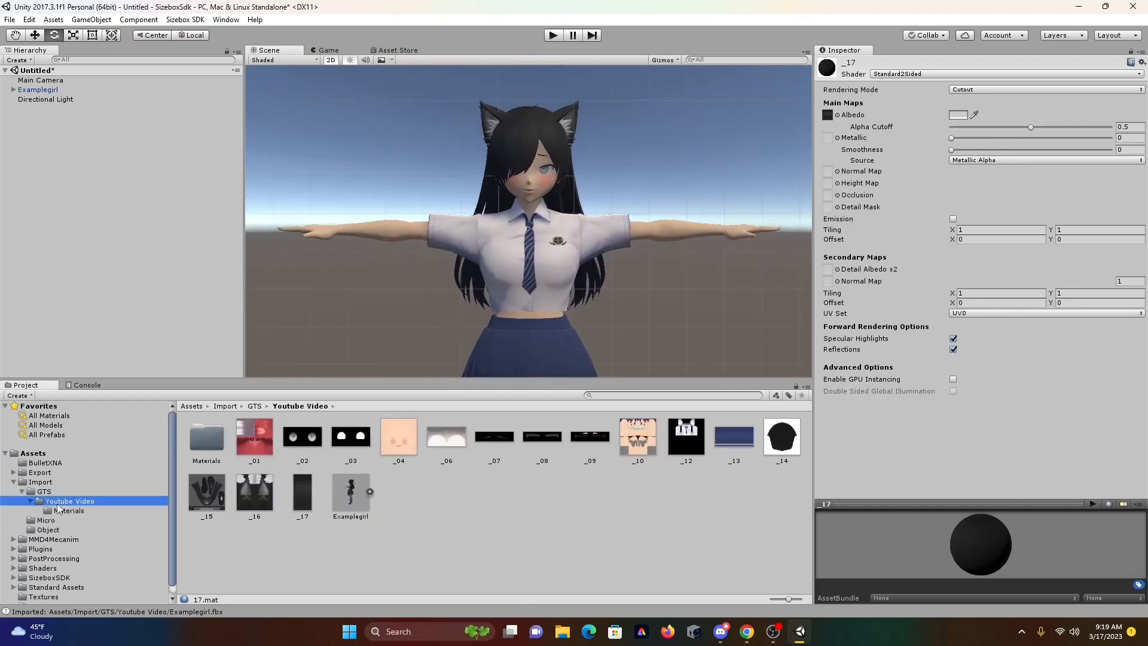
click(358, 498)
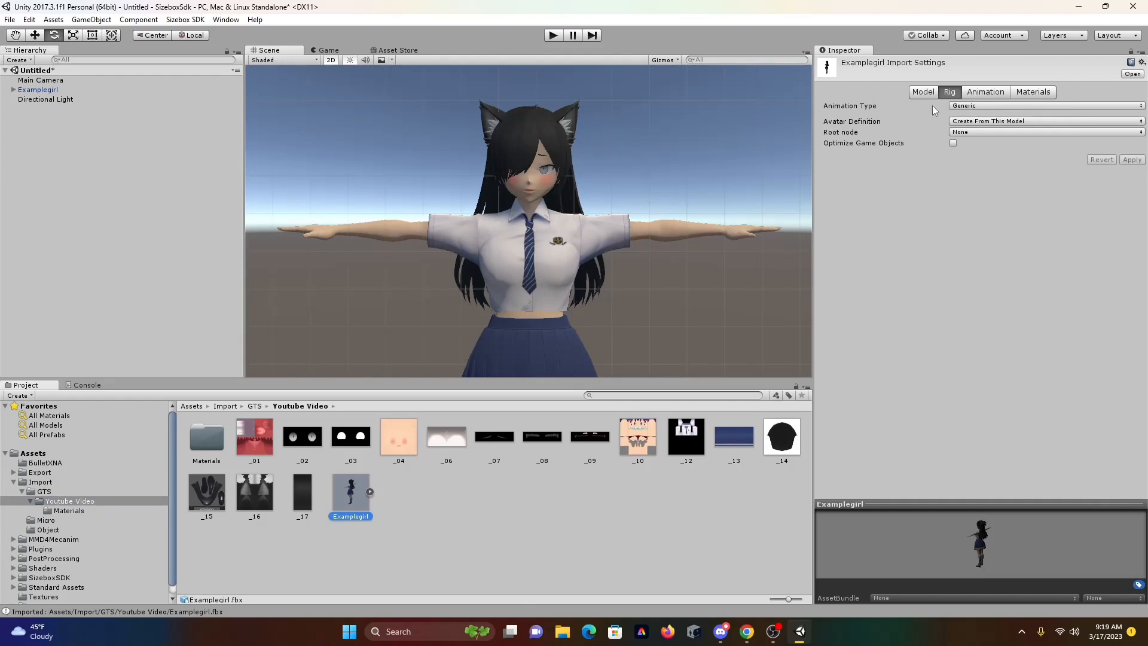
click(957, 108)
click(995, 160)
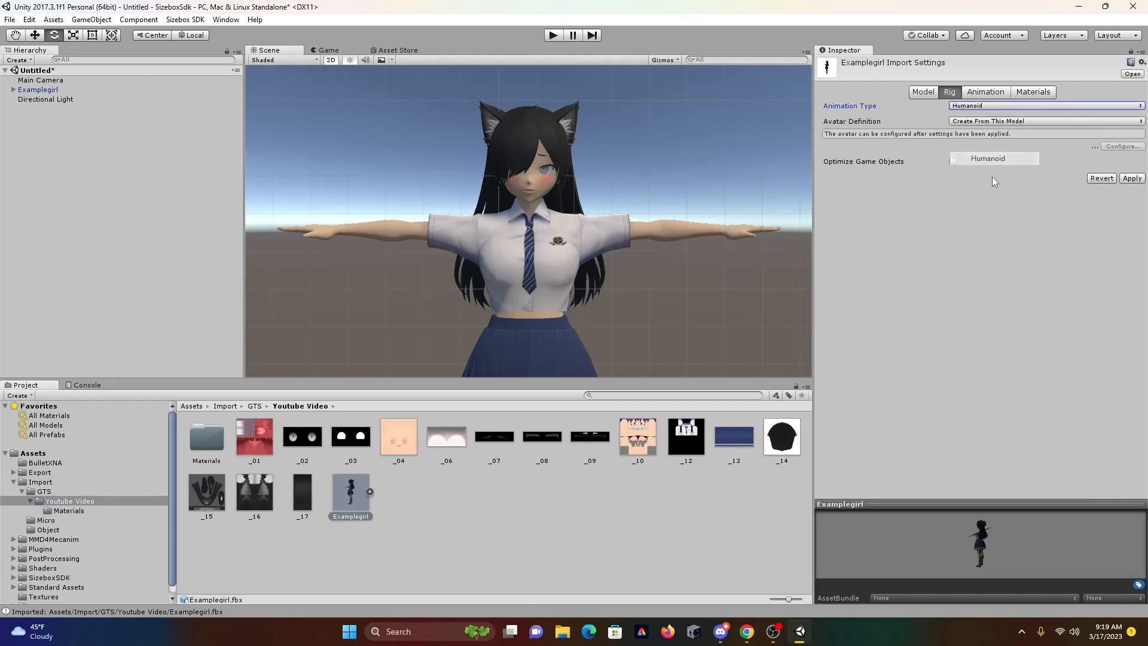
click(1140, 179)
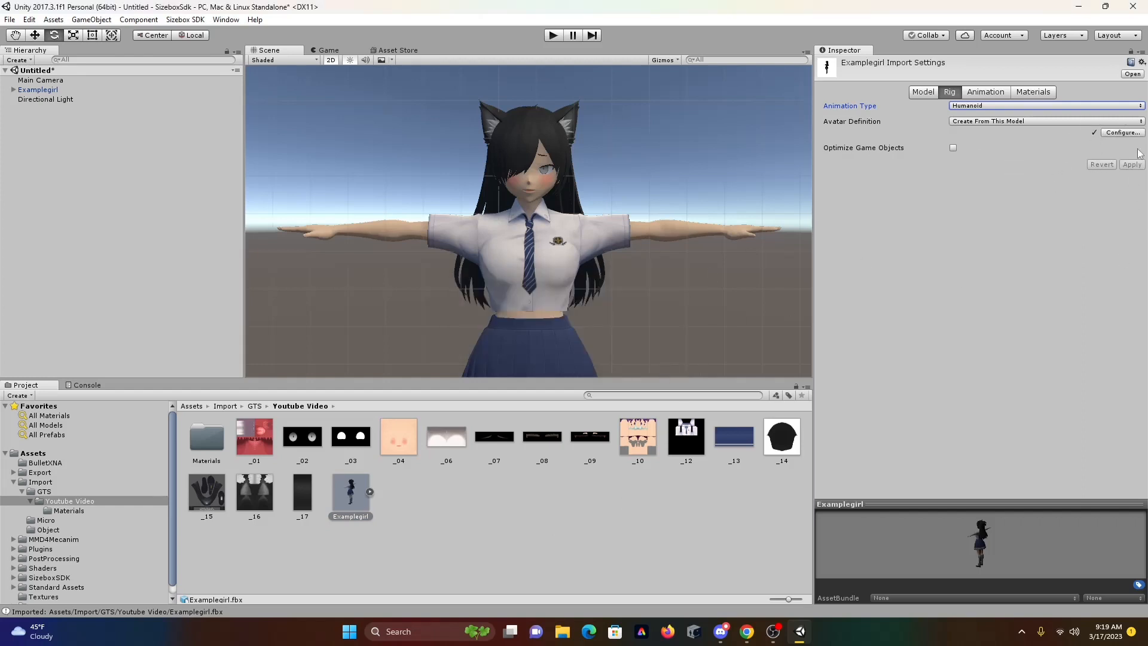
Export the Examplegirl model with the Sizebox SDK's model export
middle_drag(695, 204, 680, 184)
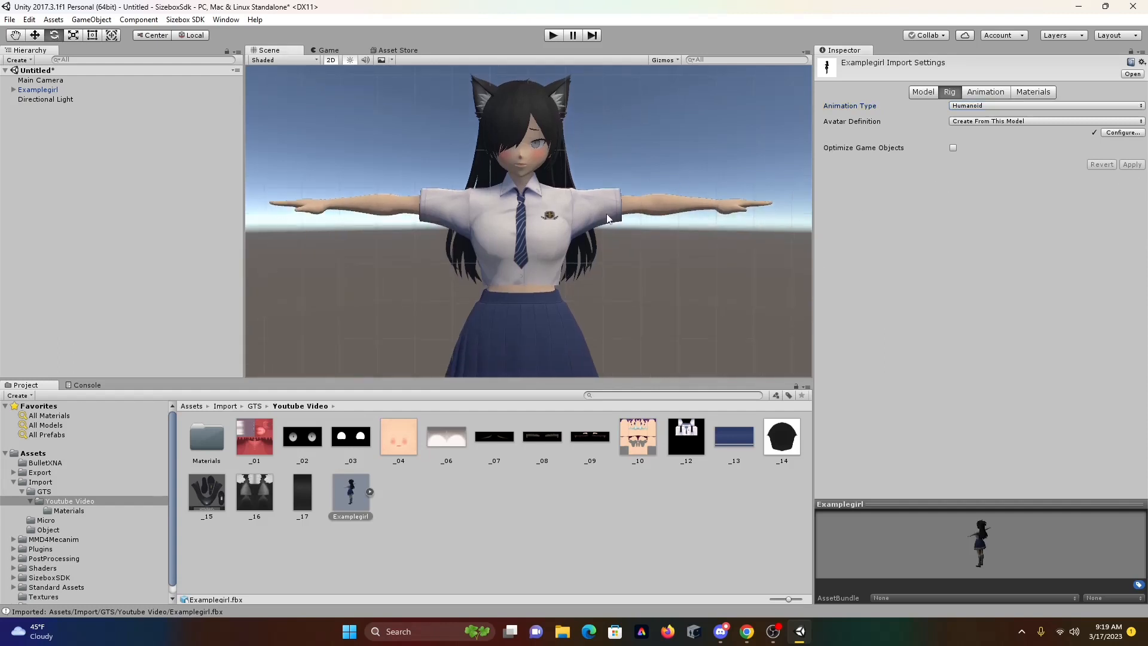
middle_drag(565, 233, 610, 357)
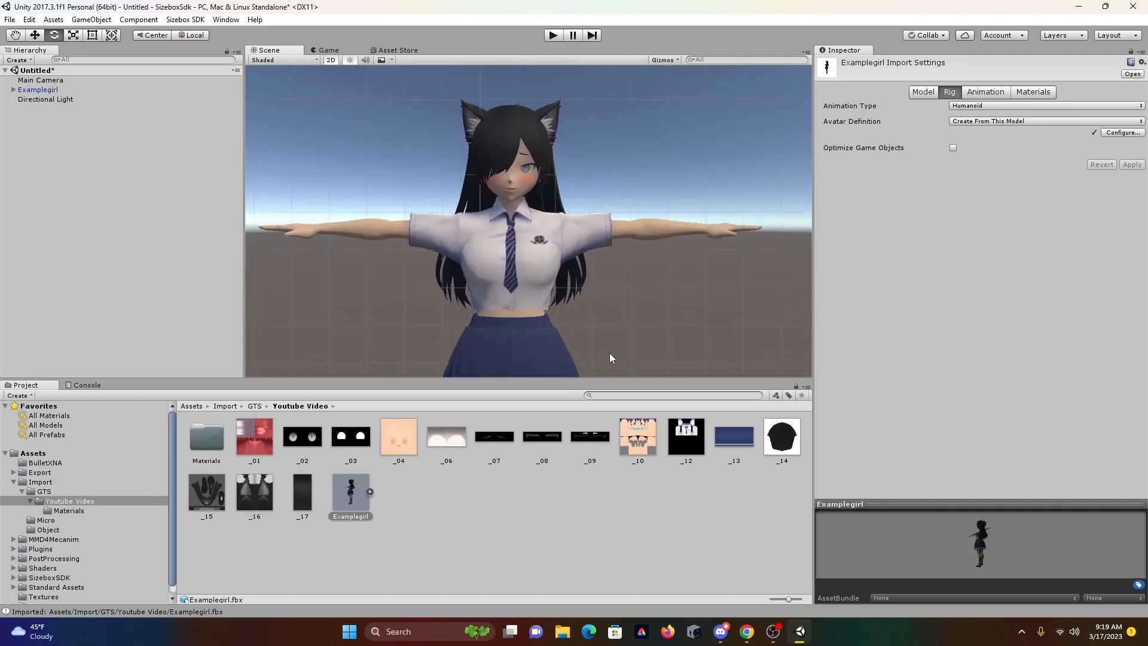
click(199, 23)
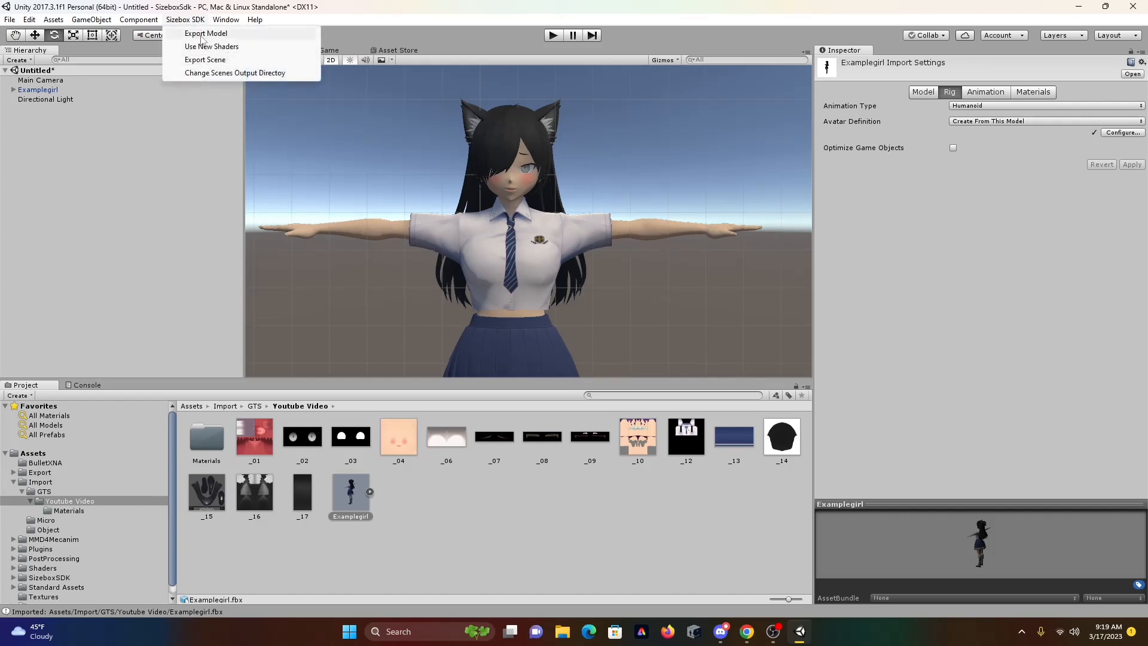
click(197, 34)
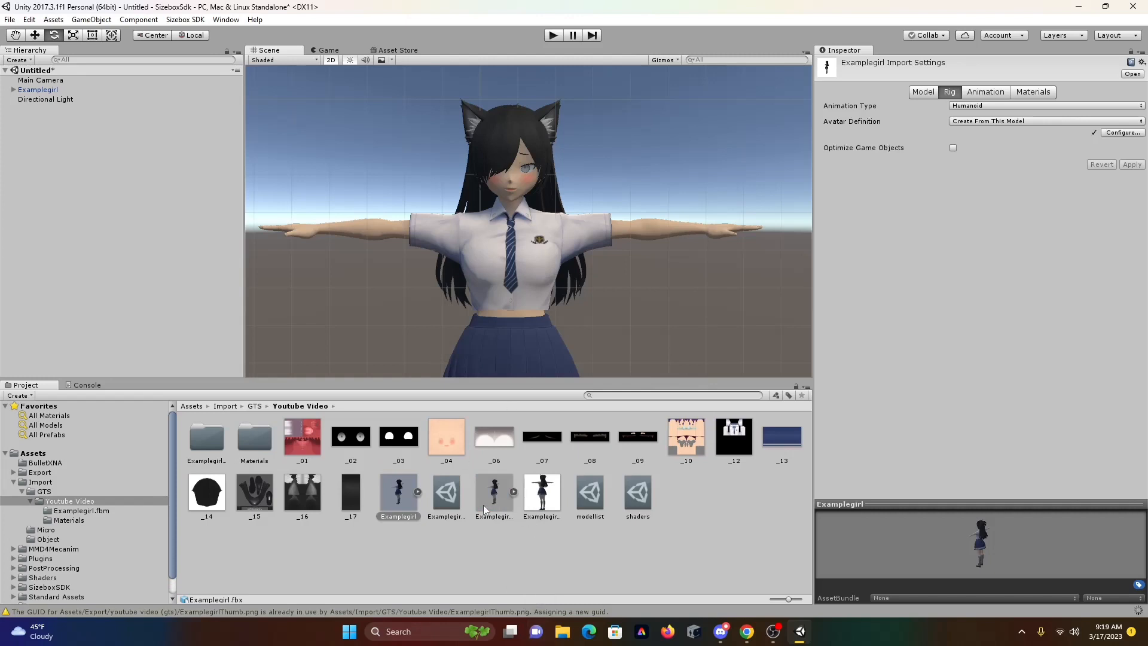
Preview the exported ExamplegirlThumb image and close Unity without saving the scene
click(542, 495)
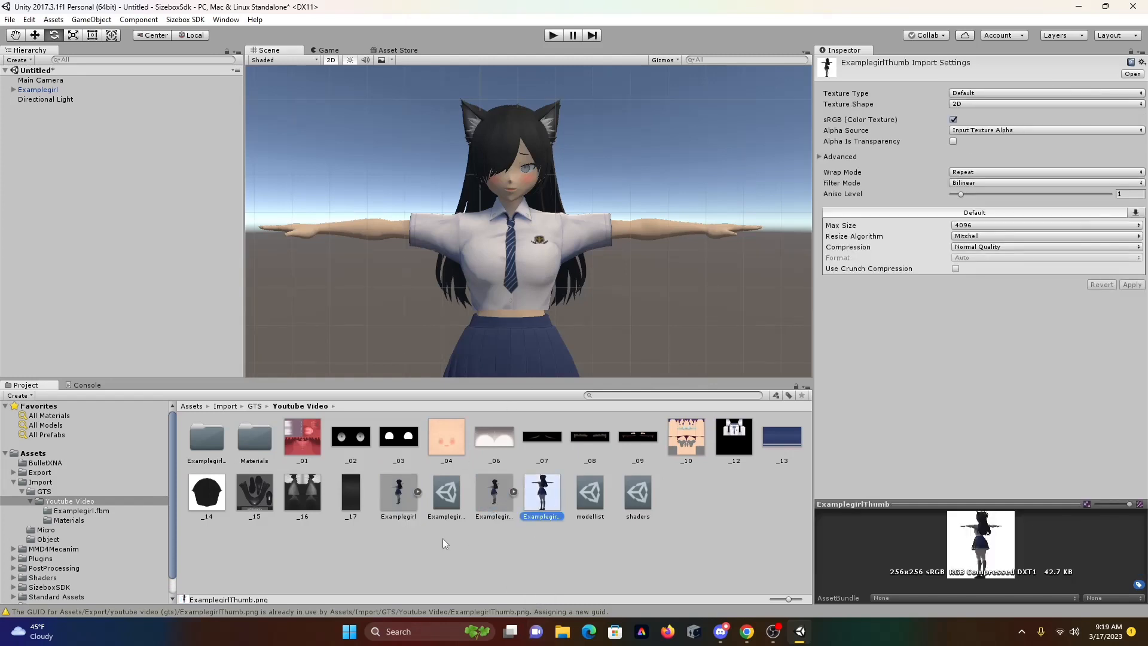
click(1133, 6)
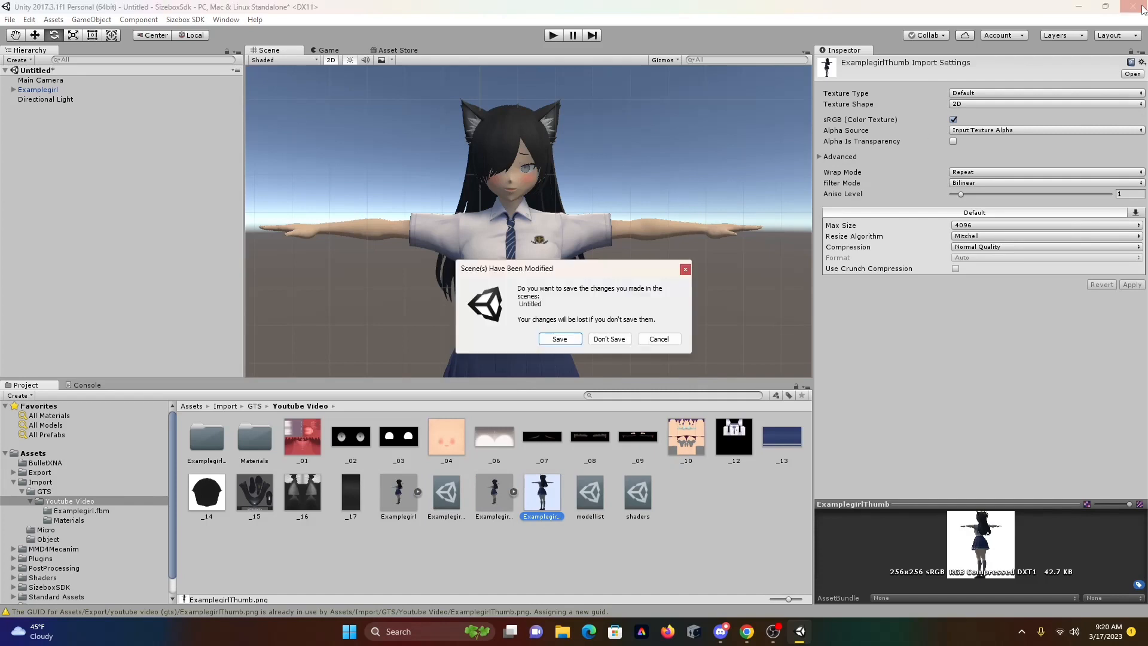
click(609, 339)
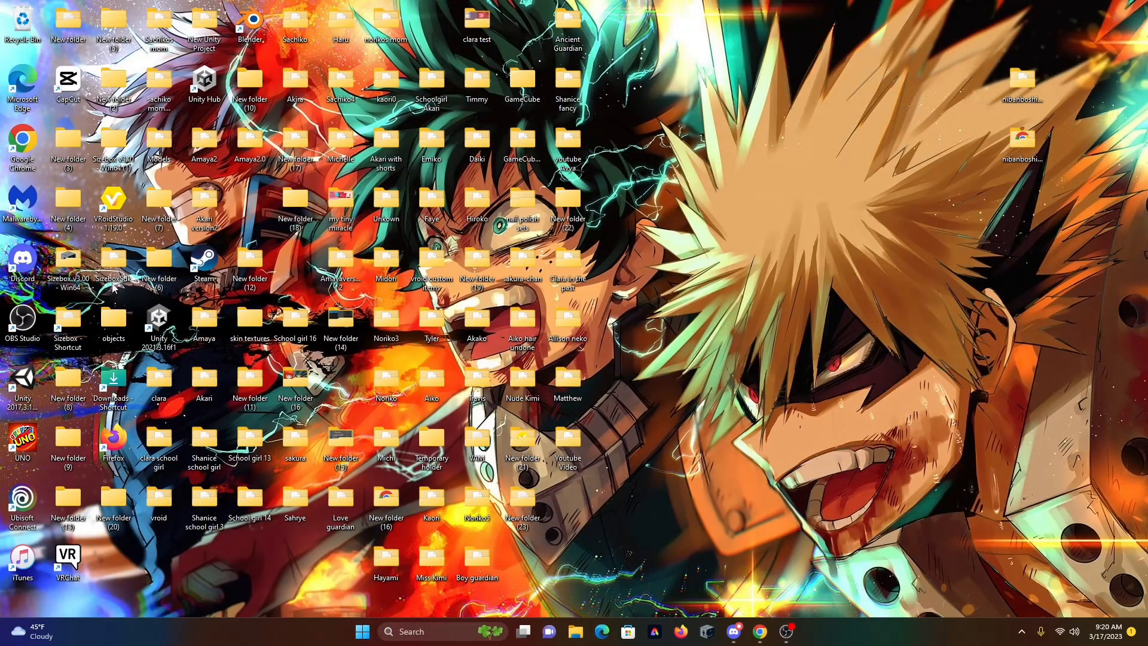
In File Explorer, open the Giantess models folder inside Sizebox v3.00 - Win64 and move its window aside
double_click(68, 266)
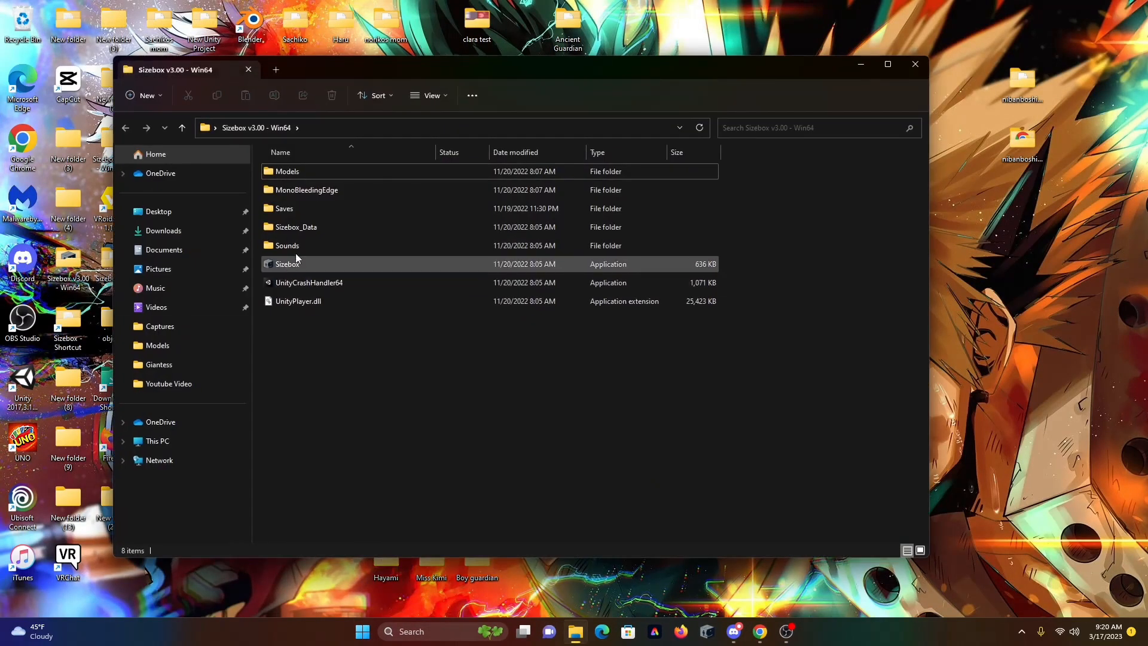
double_click(308, 173)
double_click(309, 191)
drag(358, 69, 558, 18)
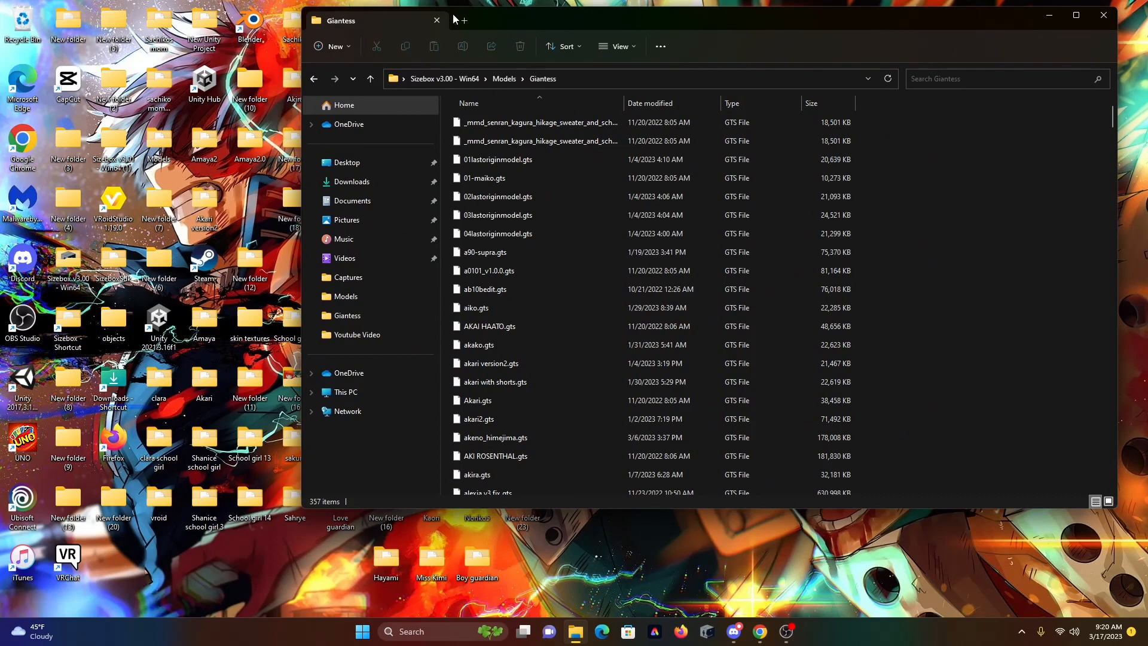
drag(513, 17, 569, 30)
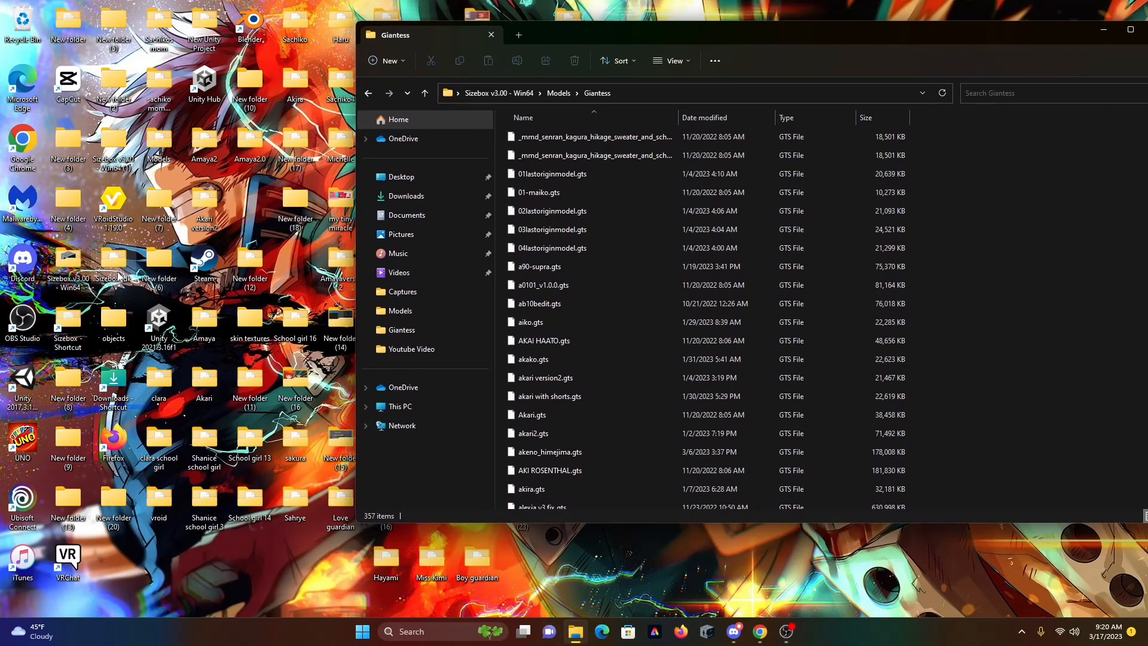
Open the youtube video (gts) folder under Assets and Export in the SizeboxSdk project in a second window
double_click(114, 258)
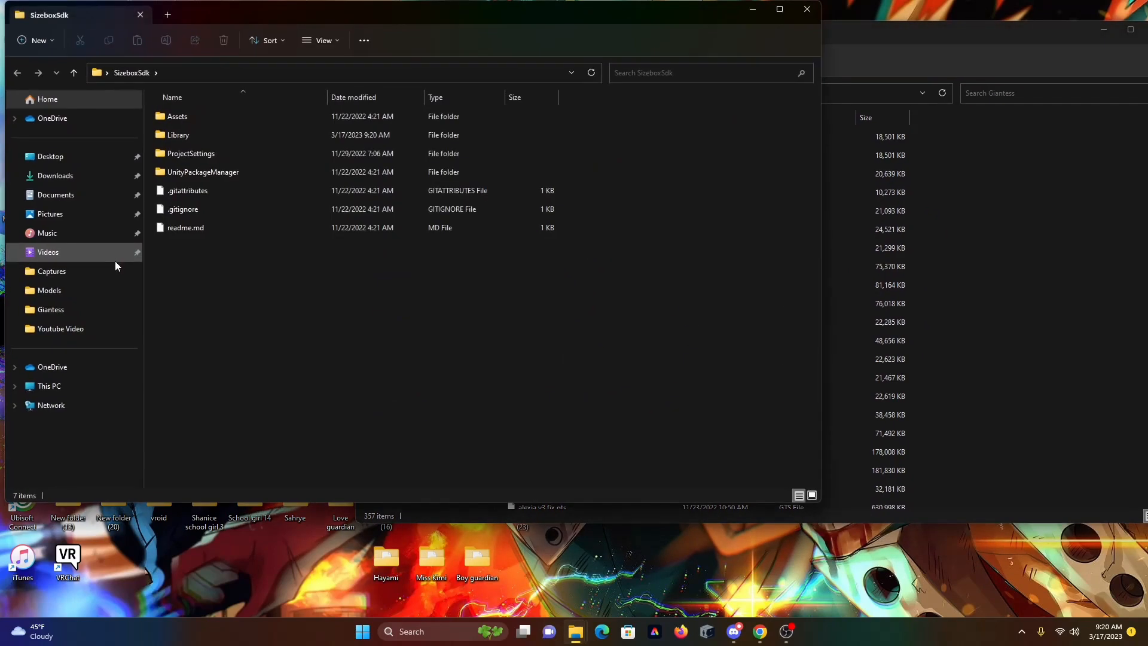
double_click(199, 116)
double_click(182, 137)
scroll(224, 334, down, 15)
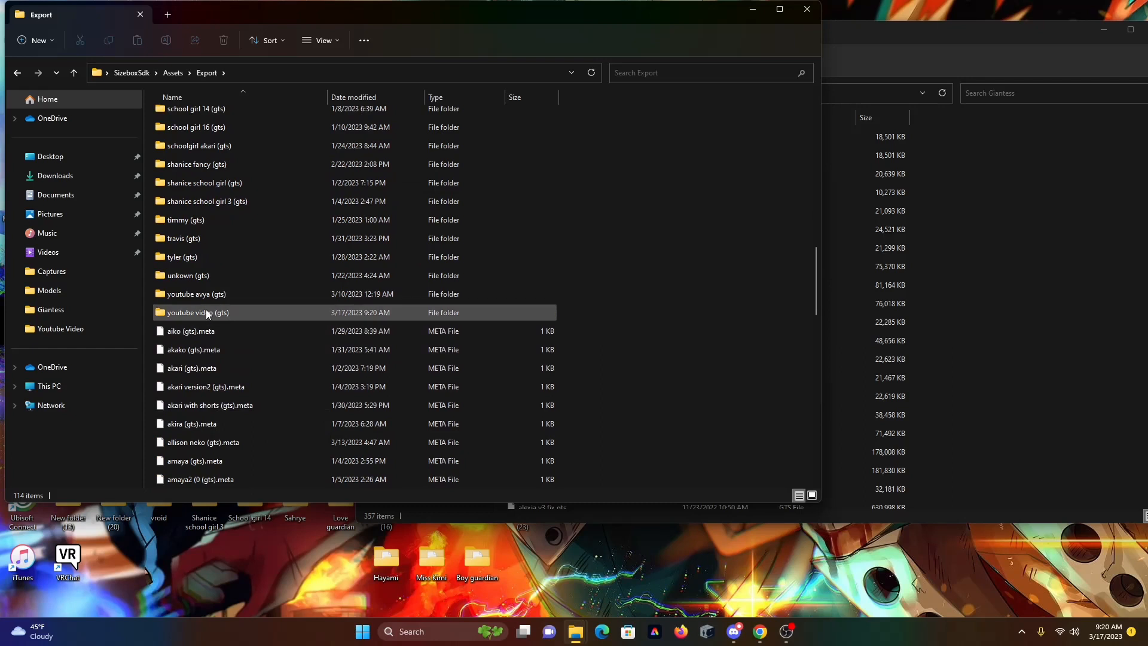
double_click(209, 313)
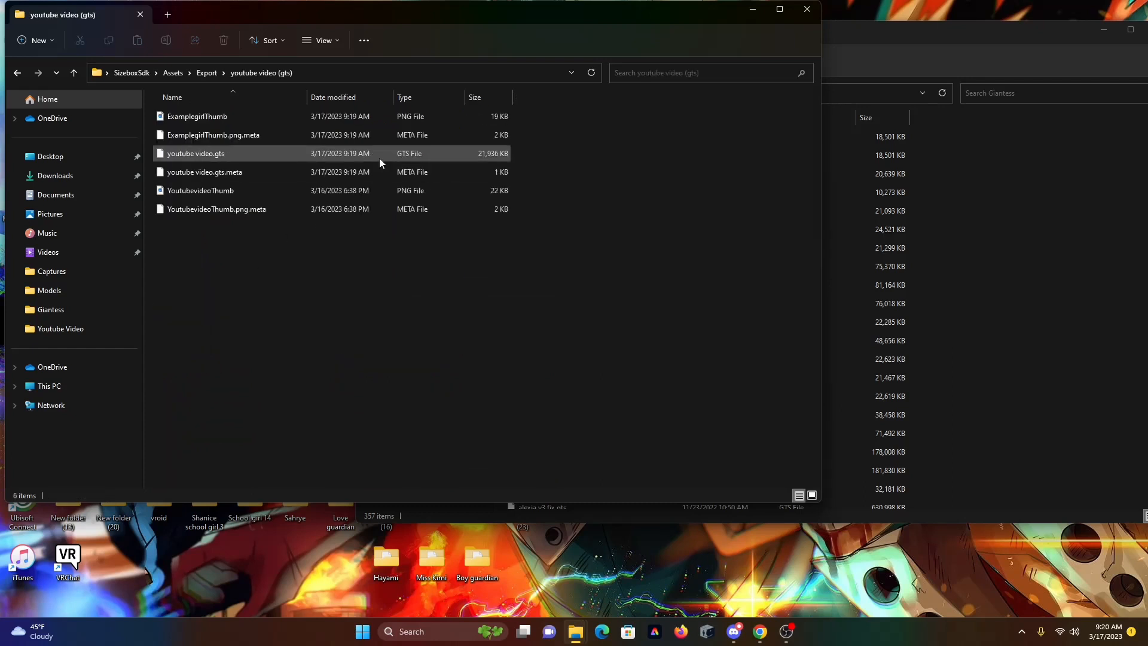
Move youtube video.gts into the Giantess folder, replacing the existing file, and close the export folder window
click(210, 156)
drag(197, 154, 902, 231)
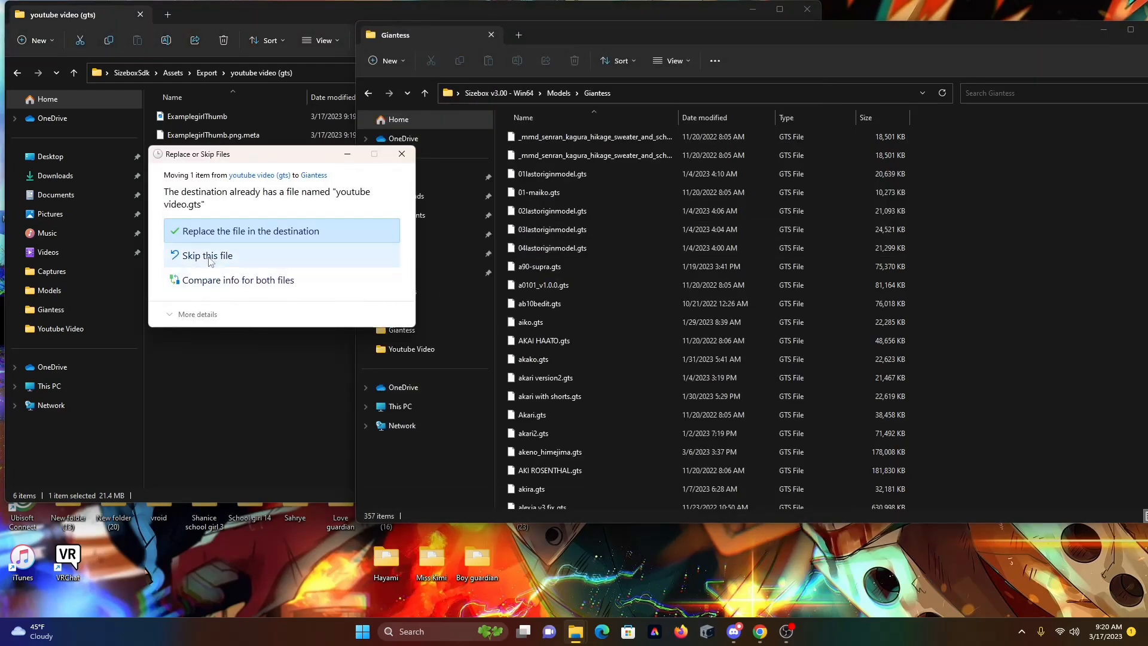
click(232, 234)
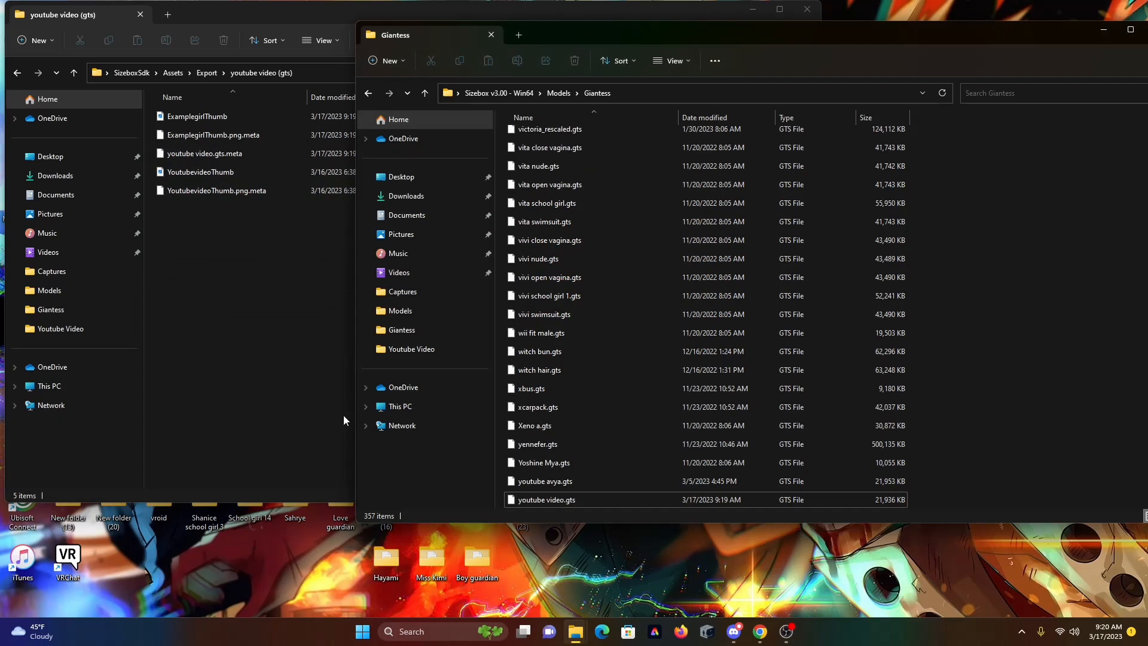
click(290, 13)
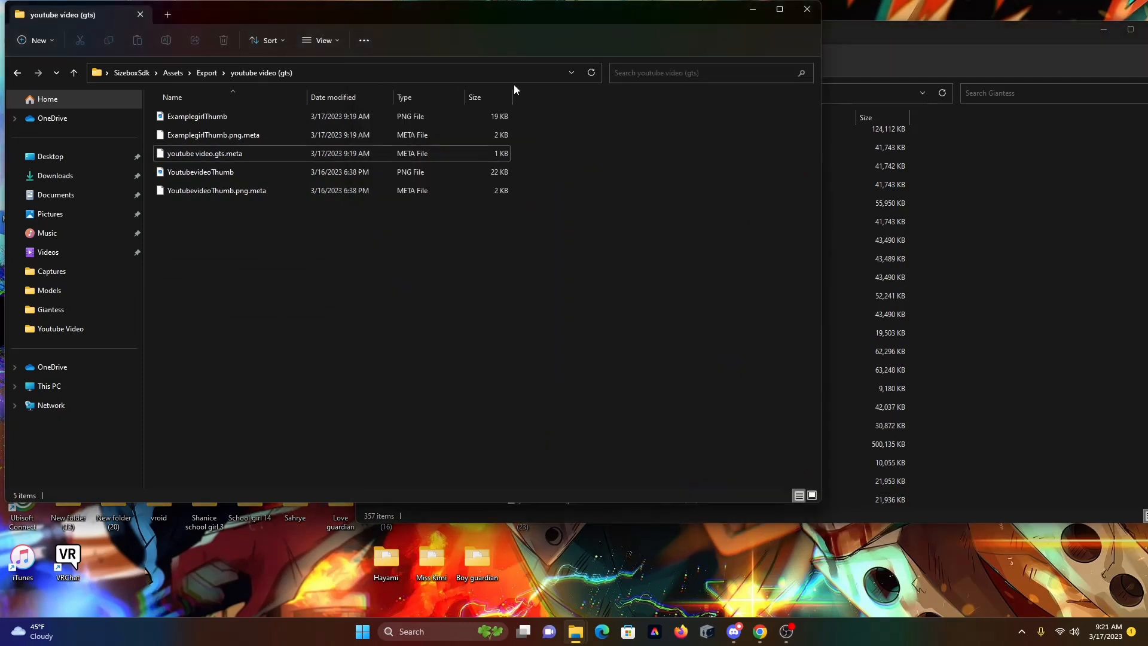
click(816, 10)
Return to the Sizebox v3.00 - Win64 folder and launch the Sizebox application
drag(820, 29, 654, 49)
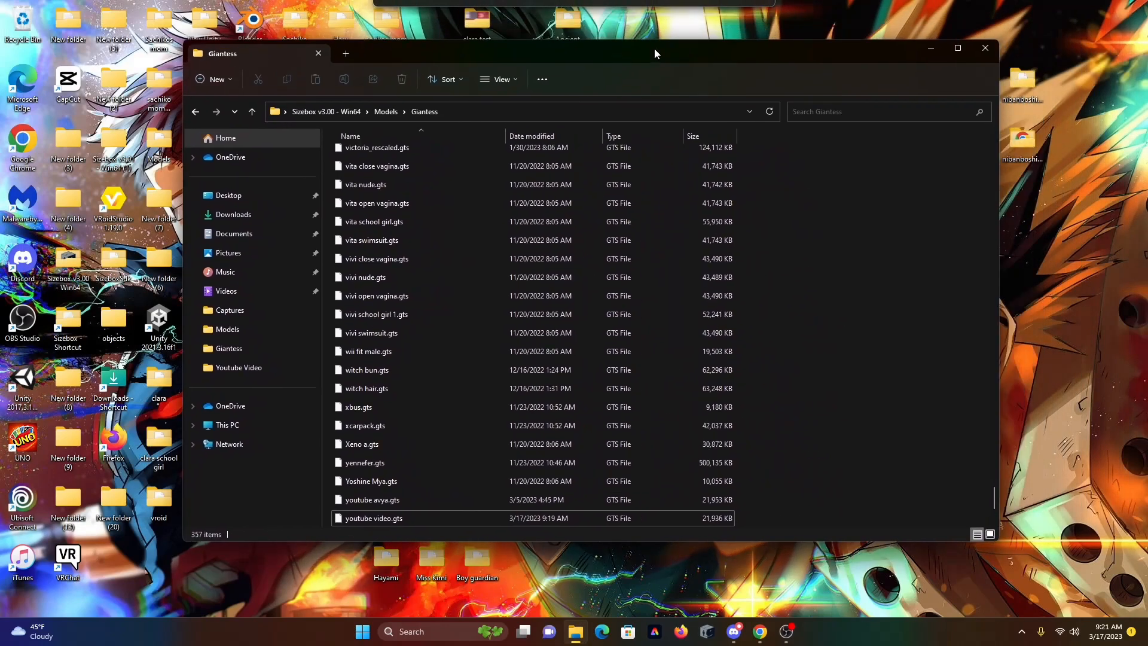
click(195, 113)
click(195, 112)
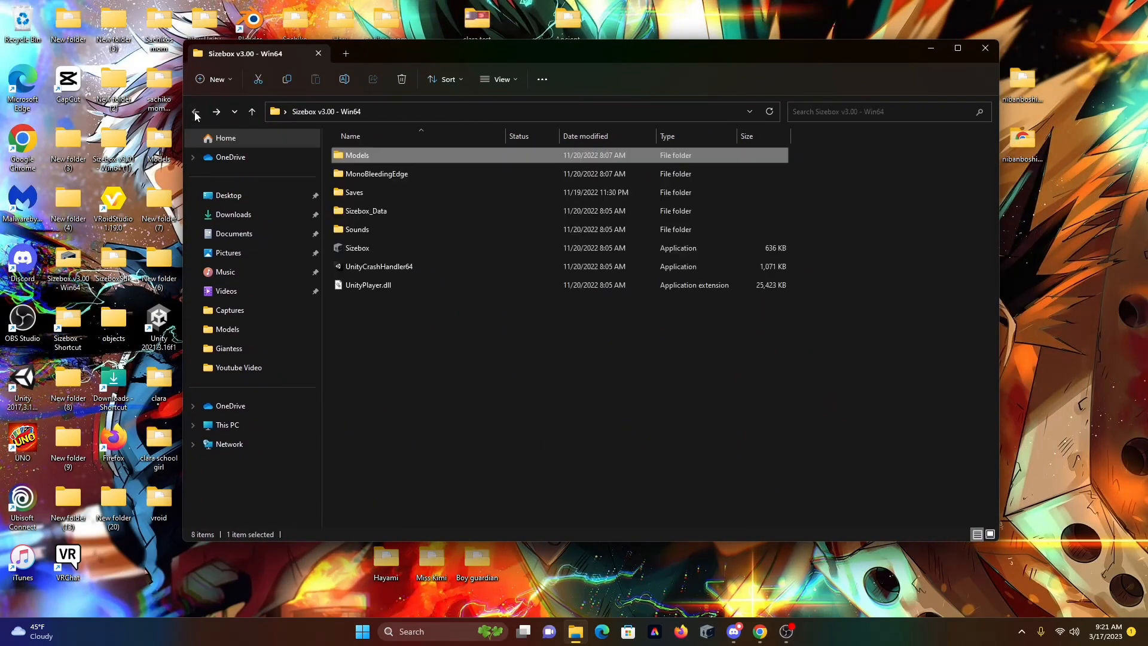
double_click(385, 248)
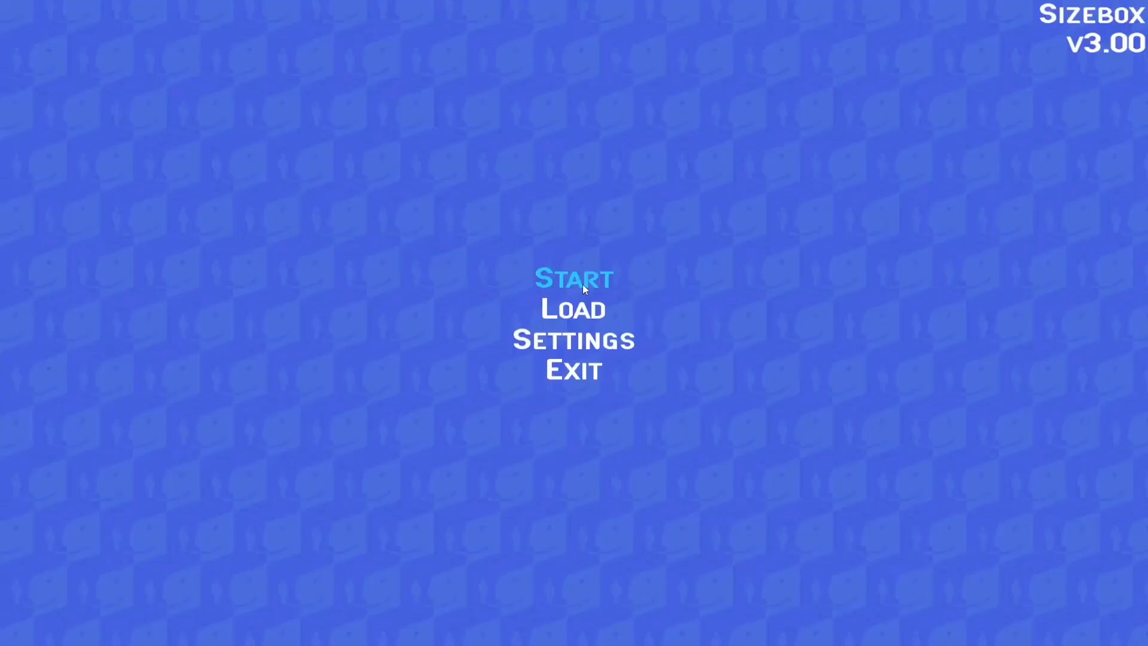
Start a new game, browse through the available scenes and load the flat desert scene
click(603, 277)
click(679, 307)
click(679, 308)
click(679, 307)
click(678, 306)
click(678, 307)
click(677, 307)
click(677, 306)
click(628, 440)
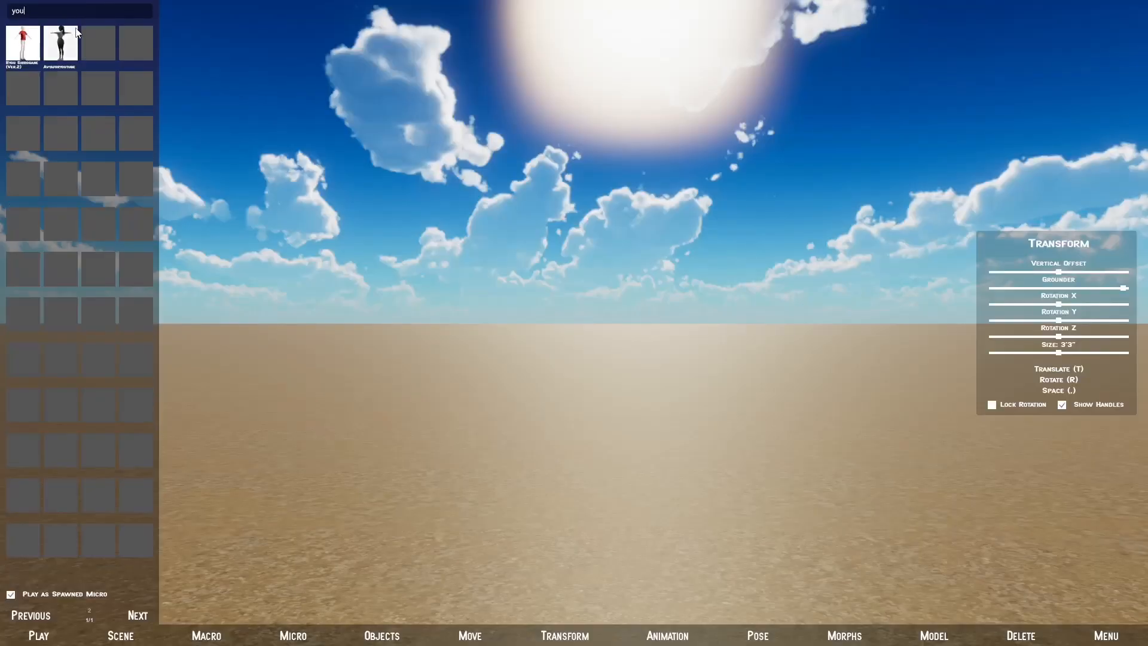
Clear the current micro model search and search for "exa" instead
key(BackSpace)
key(BackSpace)
key(BackSpace)
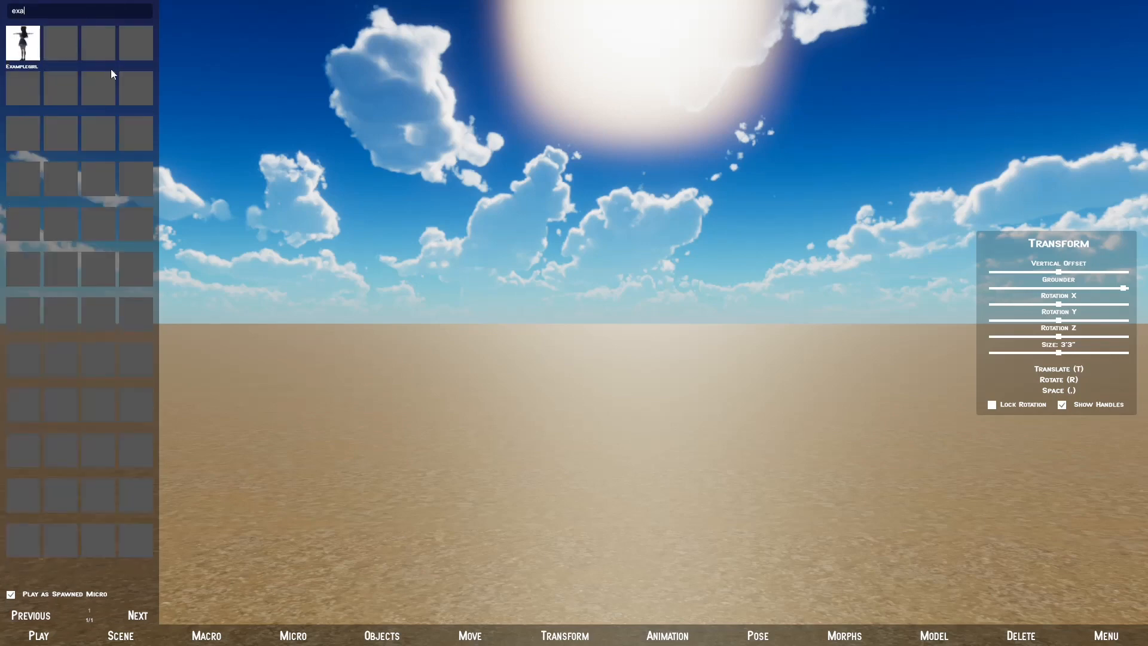
Search the macro models for "exa" and spawn Examplegirl on the desert ground
click(219, 636)
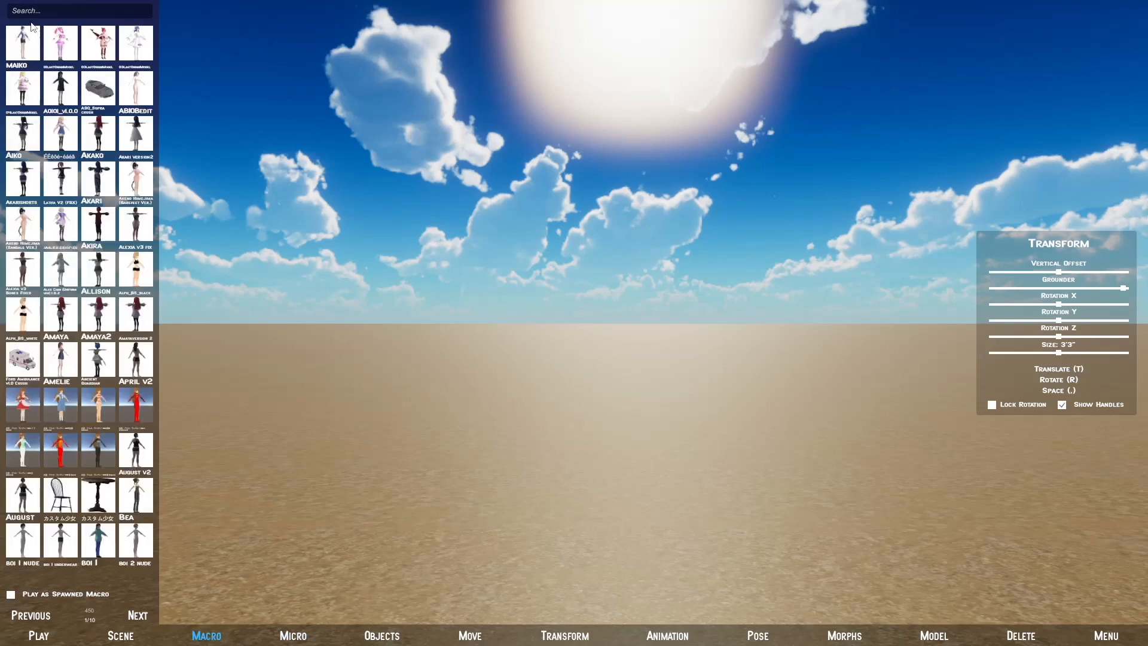
click(36, 10)
text(exa)
click(36, 57)
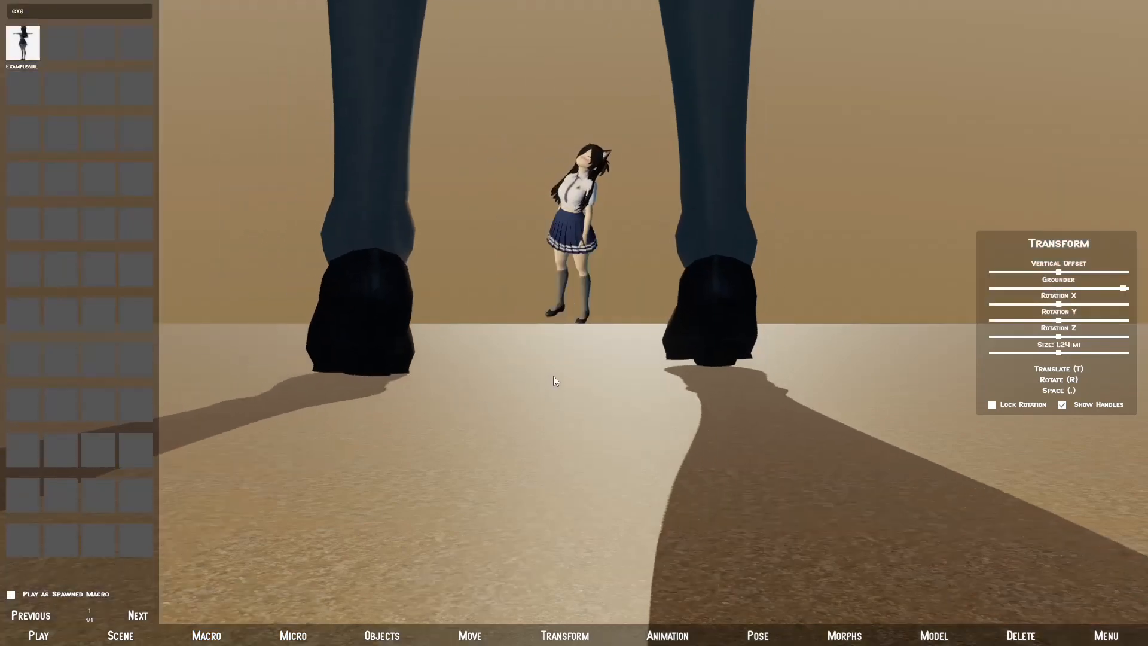
click(565, 377)
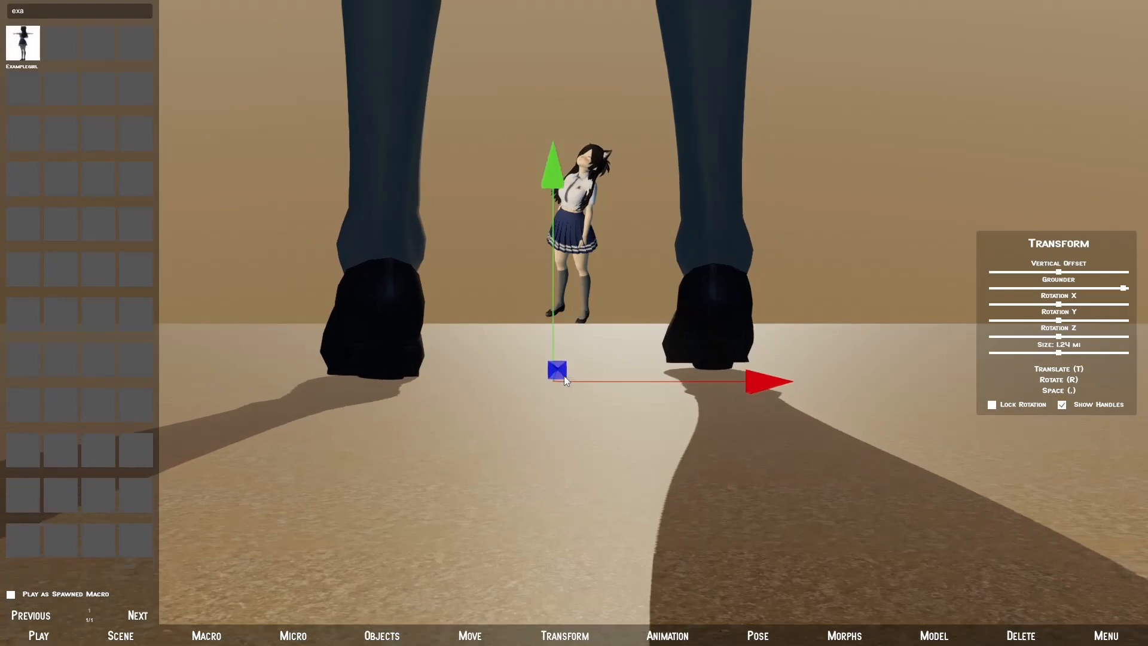
key(e)
right_drag(565, 376, 791, 336)
key(a)
key(d)
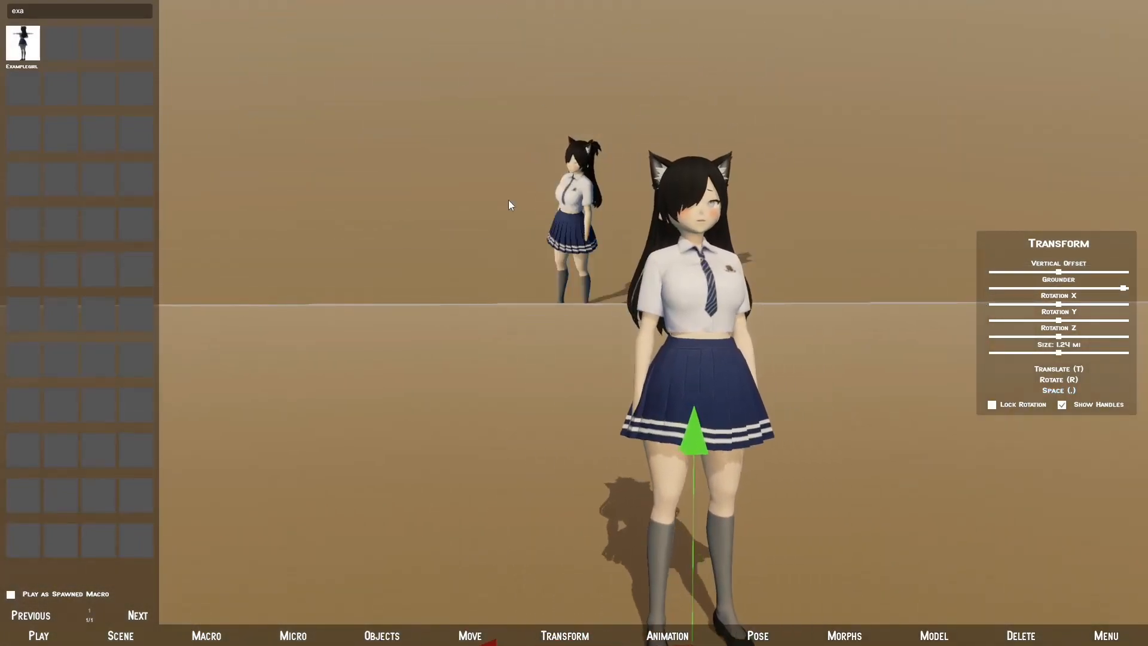
Search the objects for "sky", place a blue Skydome in the scene and enlarge it to 43.8 mi
click(381, 636)
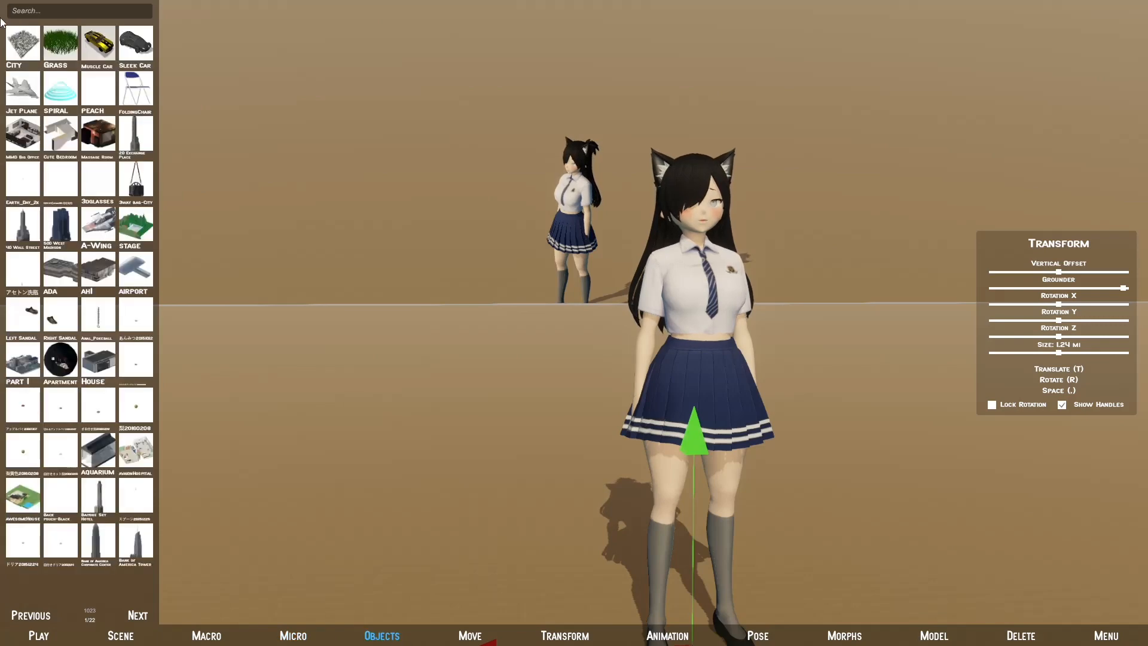
click(33, 11)
text(sk)
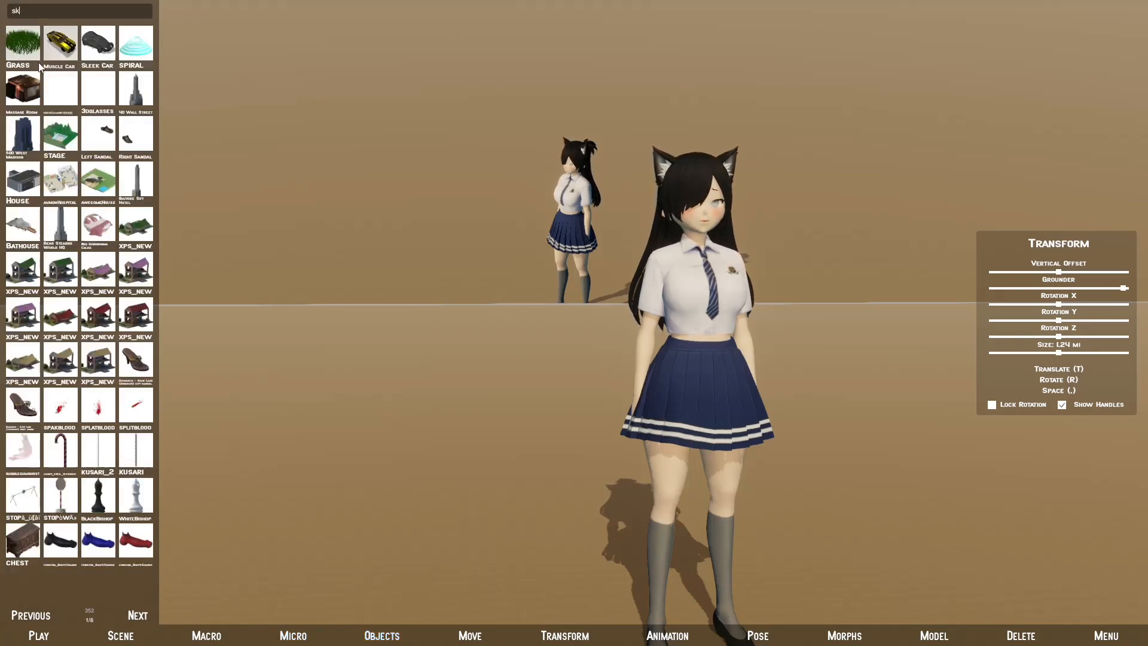
text(y)
click(58, 97)
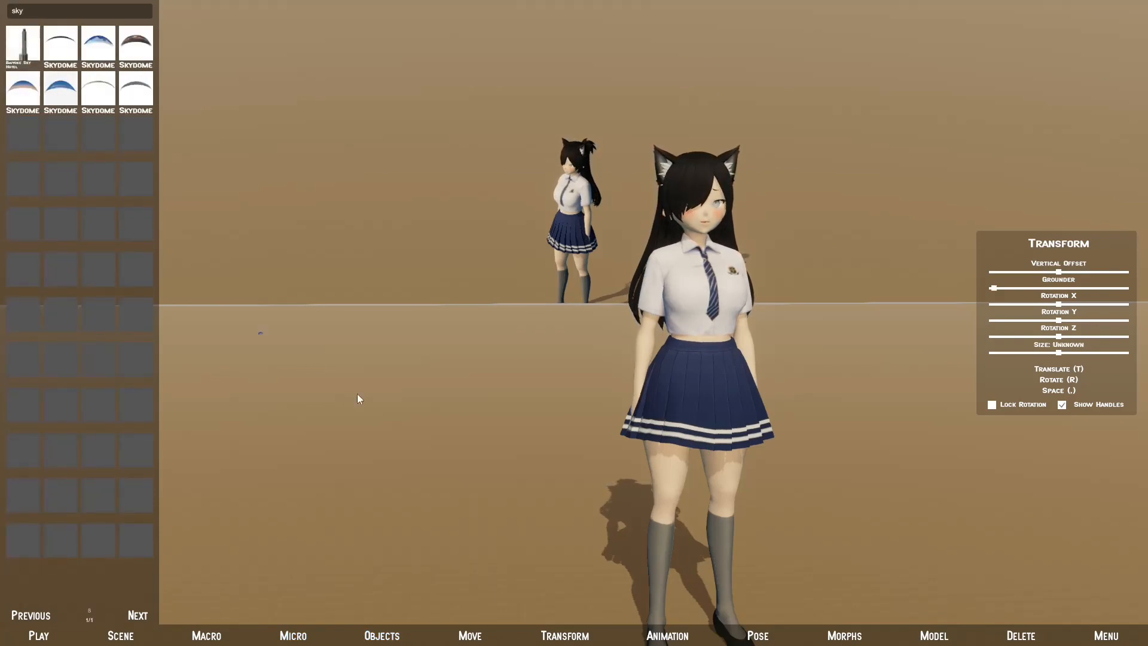
click(499, 487)
drag(1059, 353, 1129, 368)
right_drag(461, 289, 533, 342)
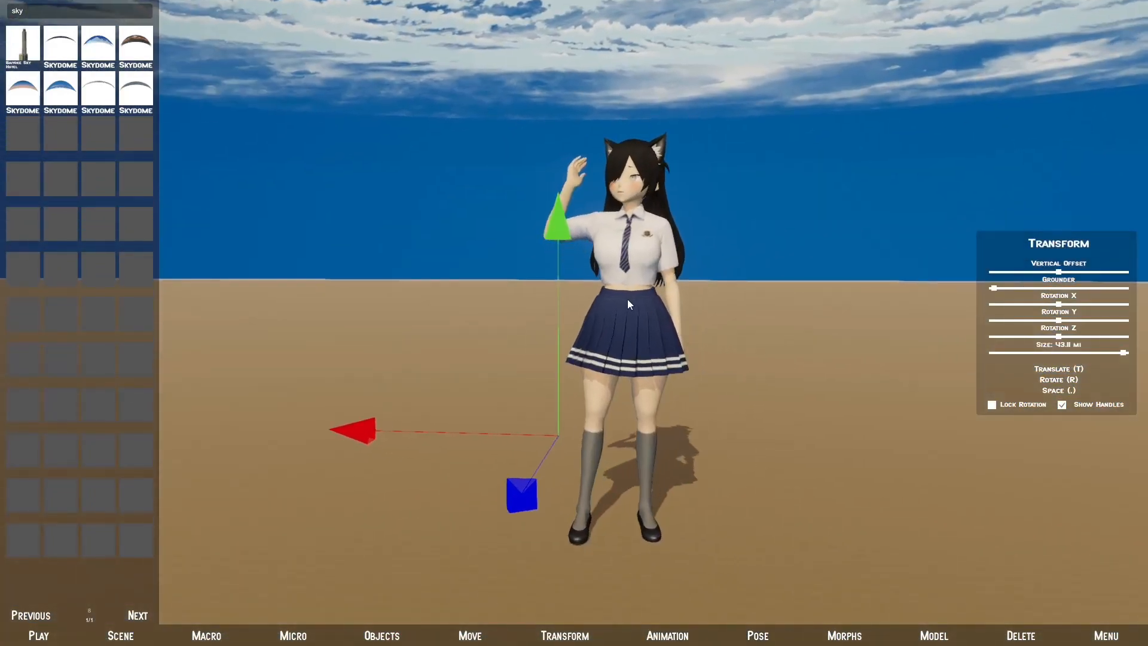
Select the Examplegirl character under the skydome and reduce her size to about 790 ft
click(626, 301)
drag(1058, 351, 1039, 352)
right_drag(854, 402, 858, 378)
key(w)
key(w)
key(w)
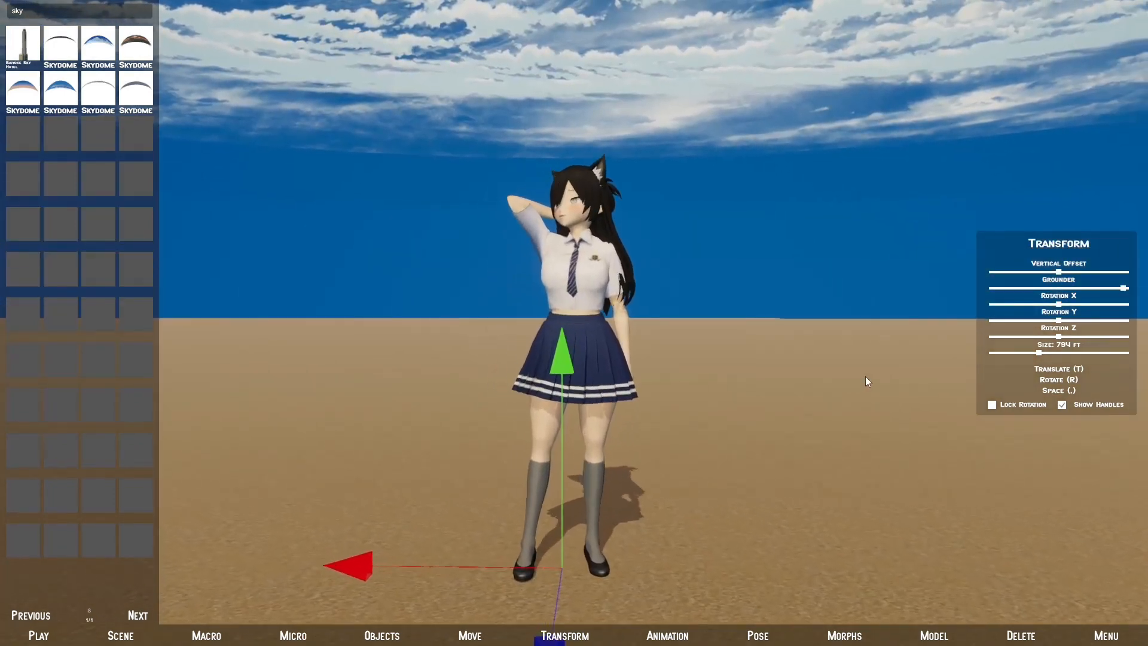
Apply the Idle_00 pose to the Examplegirl character
click(758, 636)
click(21, 183)
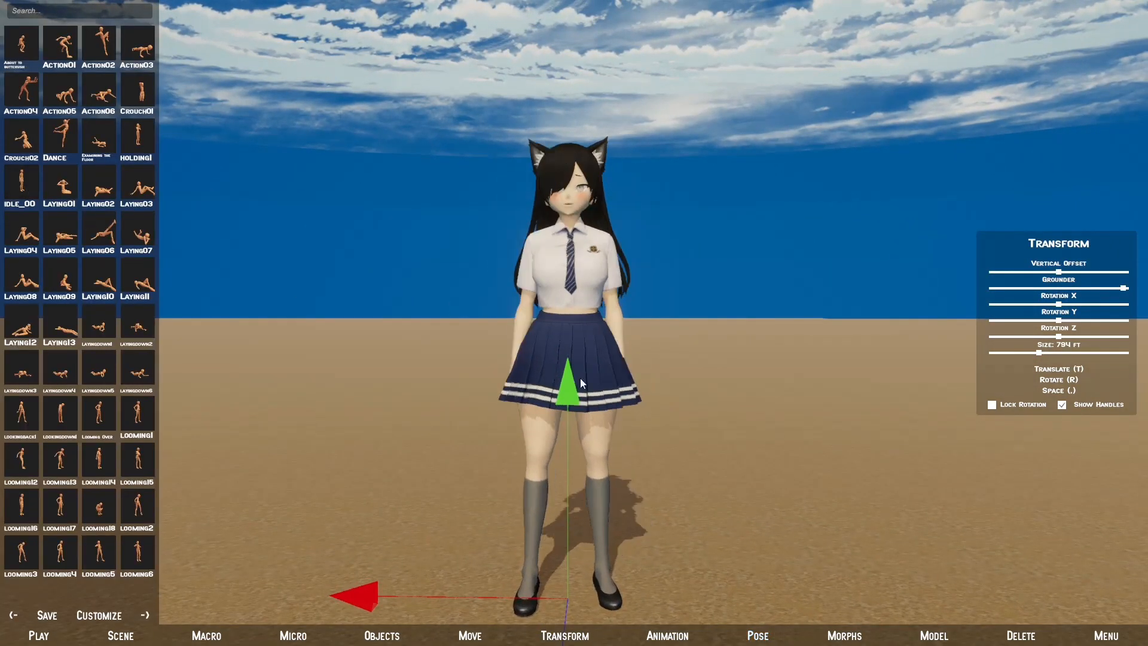
right_drag(594, 356, 639, 375)
key(w)
Start model editing on the character and show the advanced body skeleton controls
click(926, 636)
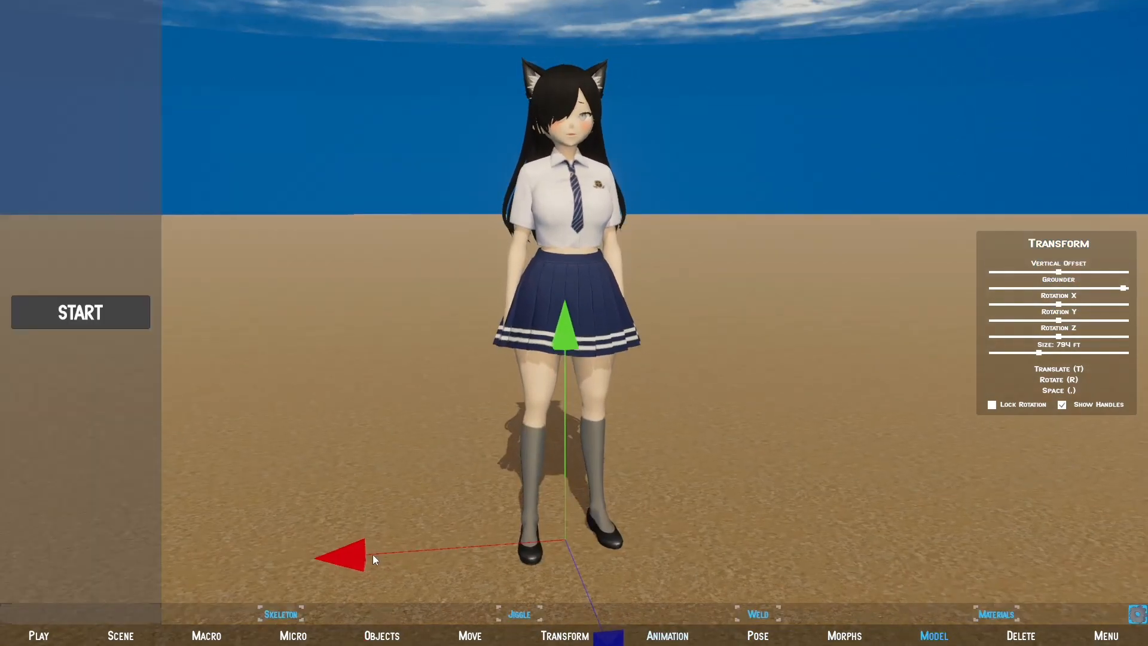
click(108, 311)
click(281, 614)
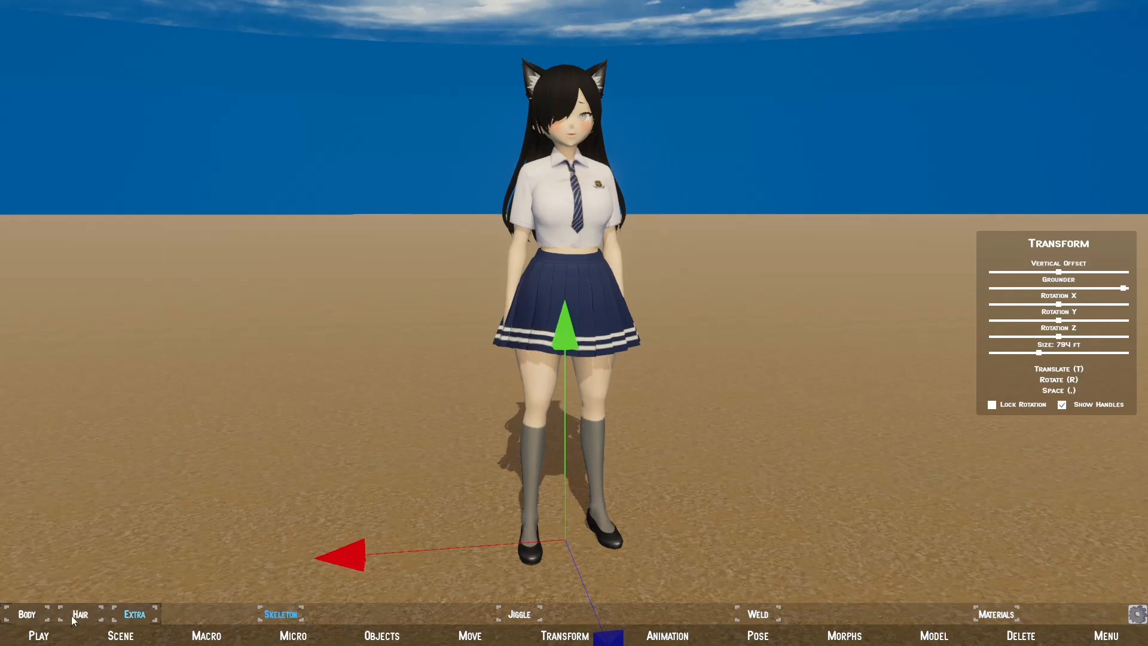
click(28, 615)
click(129, 598)
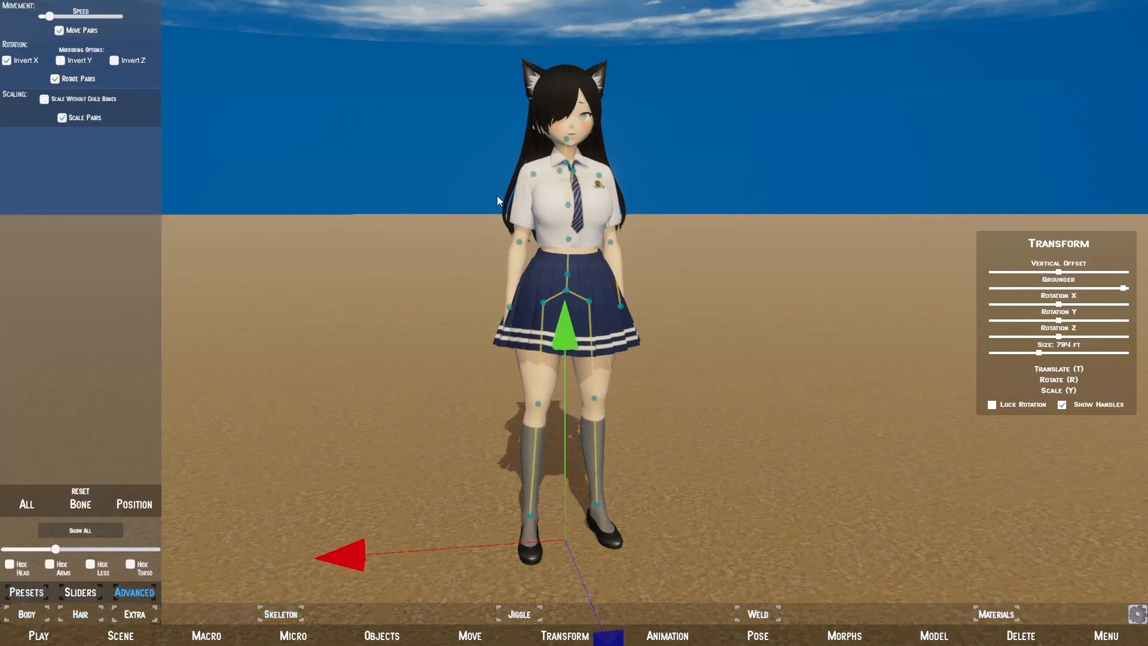
Rotate the paired upper-arm bones until both of the character's arms stretch straight out sideways
click(534, 175)
click(1055, 378)
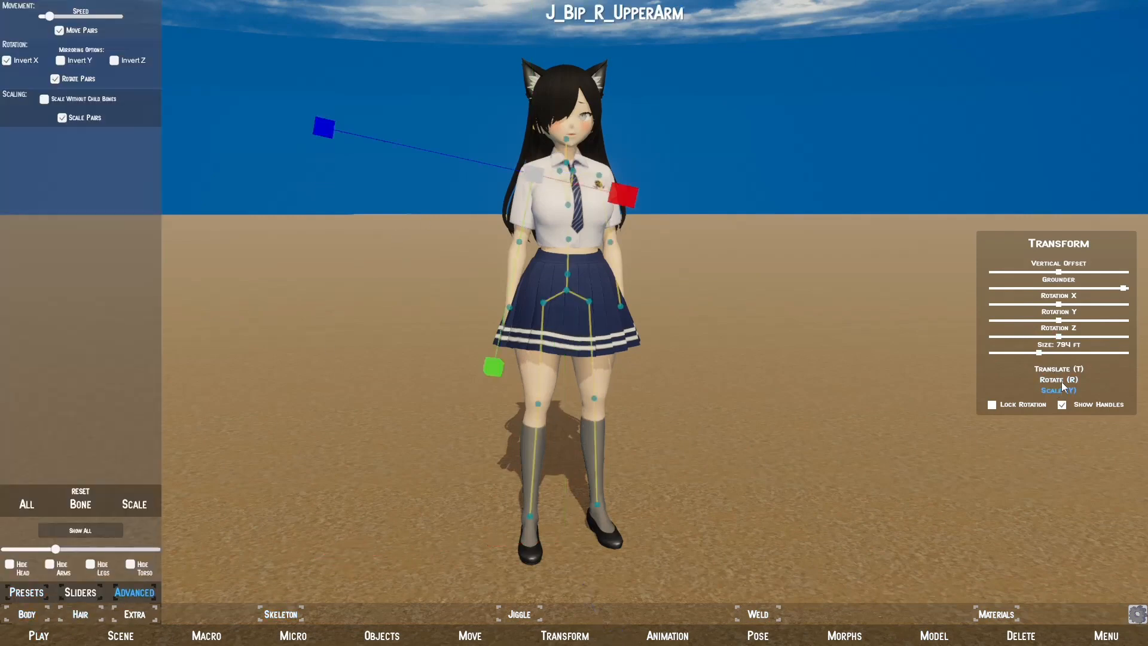
drag(368, 295, 295, 214)
drag(306, 138, 271, 62)
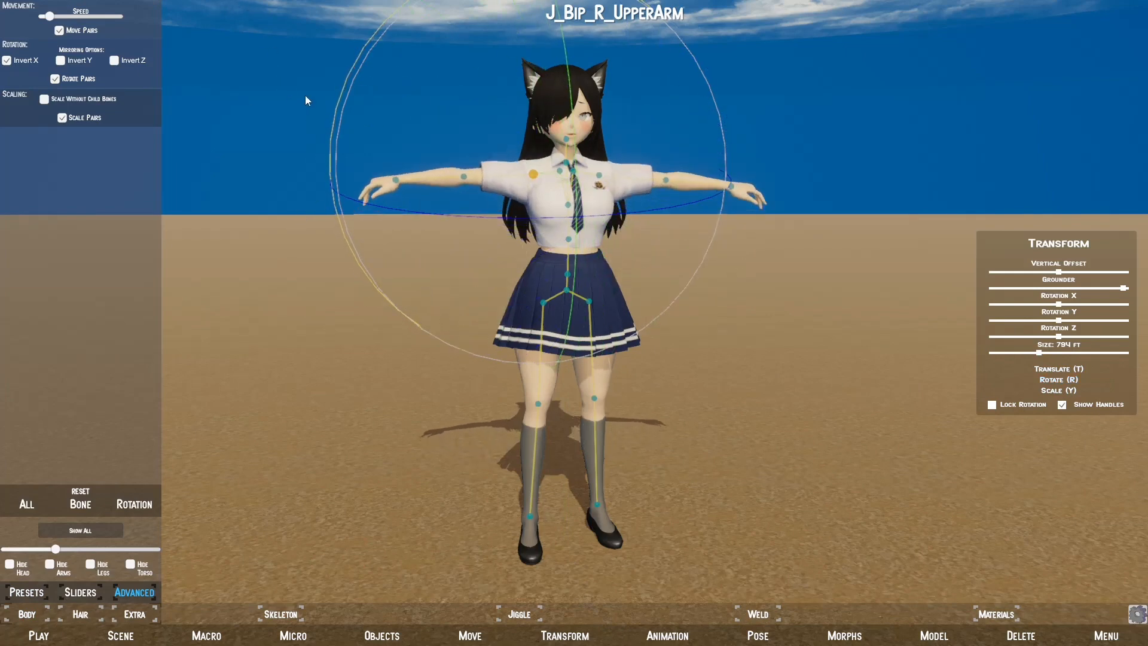
scroll(307, 98, up, 3)
scroll(390, 250, down, 3)
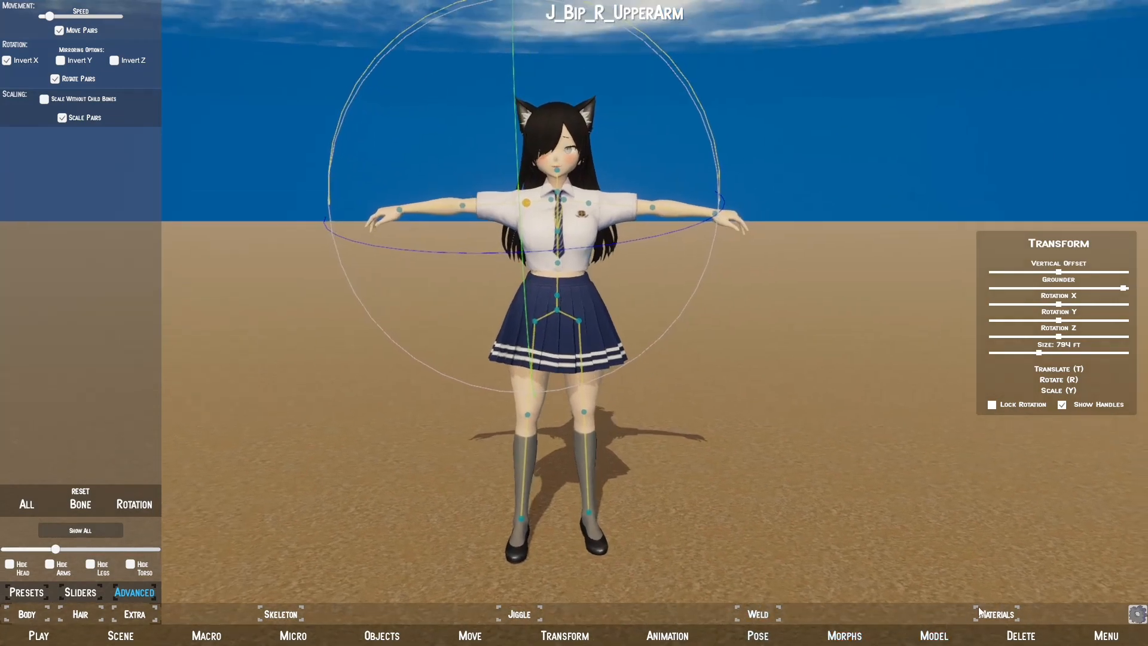
Open the character's materials for editing and show the settings of material _10
click(995, 617)
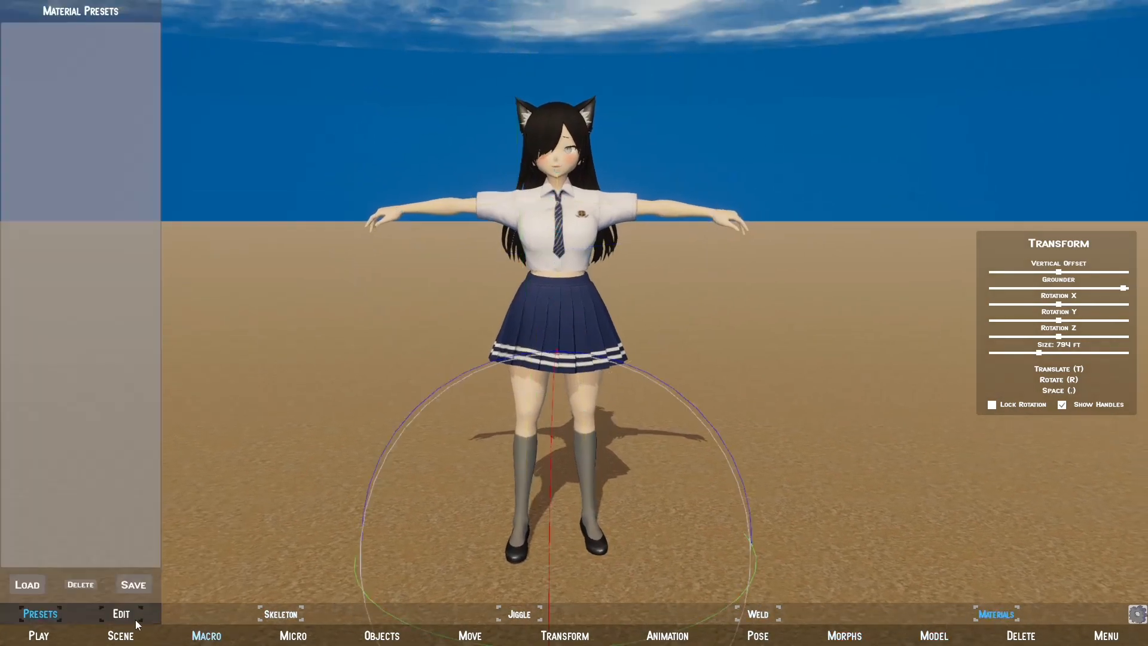
click(119, 615)
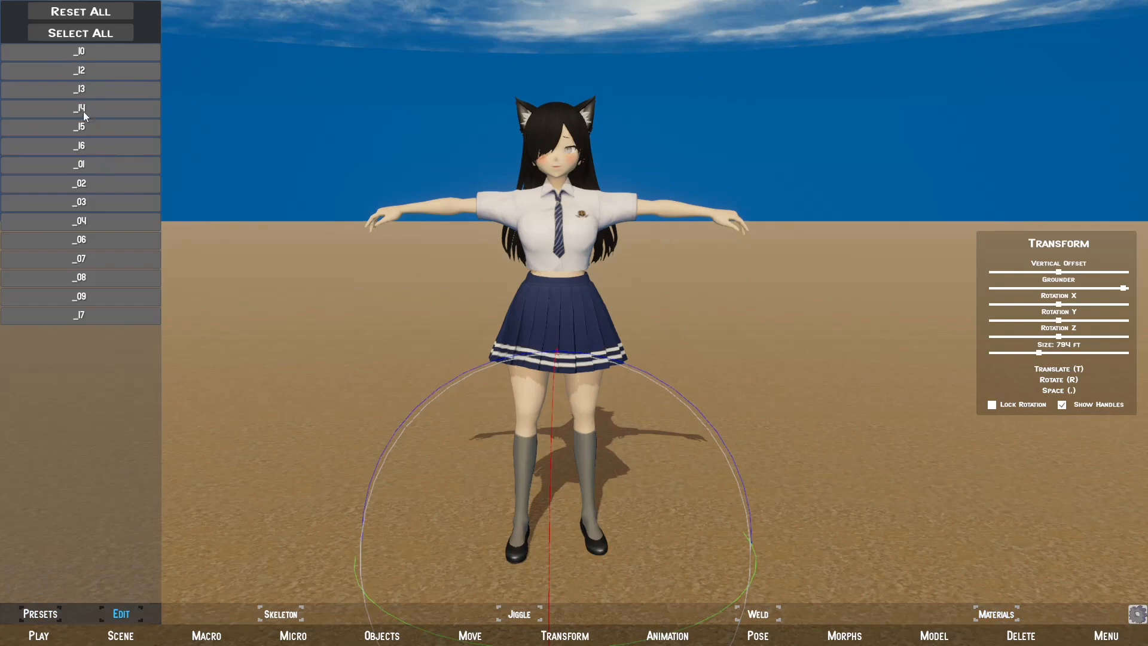
click(81, 53)
click(37, 164)
click(51, 88)
drag(27, 153, 9, 174)
drag(1, 48, 1, 46)
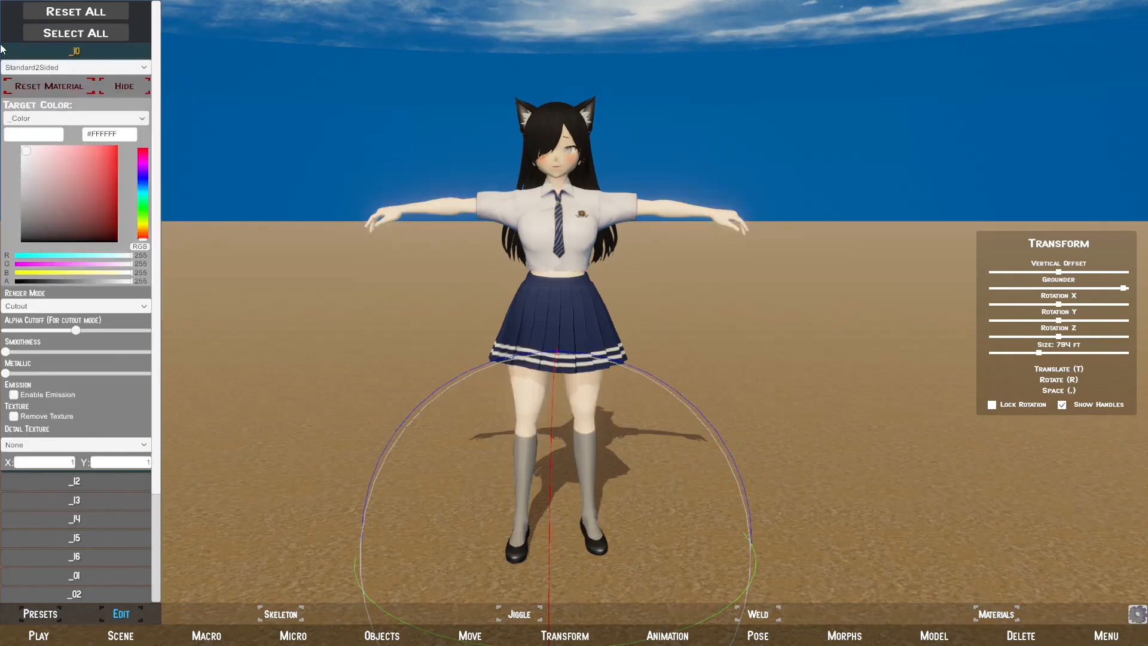
Try selecting all of the character's materials together, and collapse the material settings again
click(90, 51)
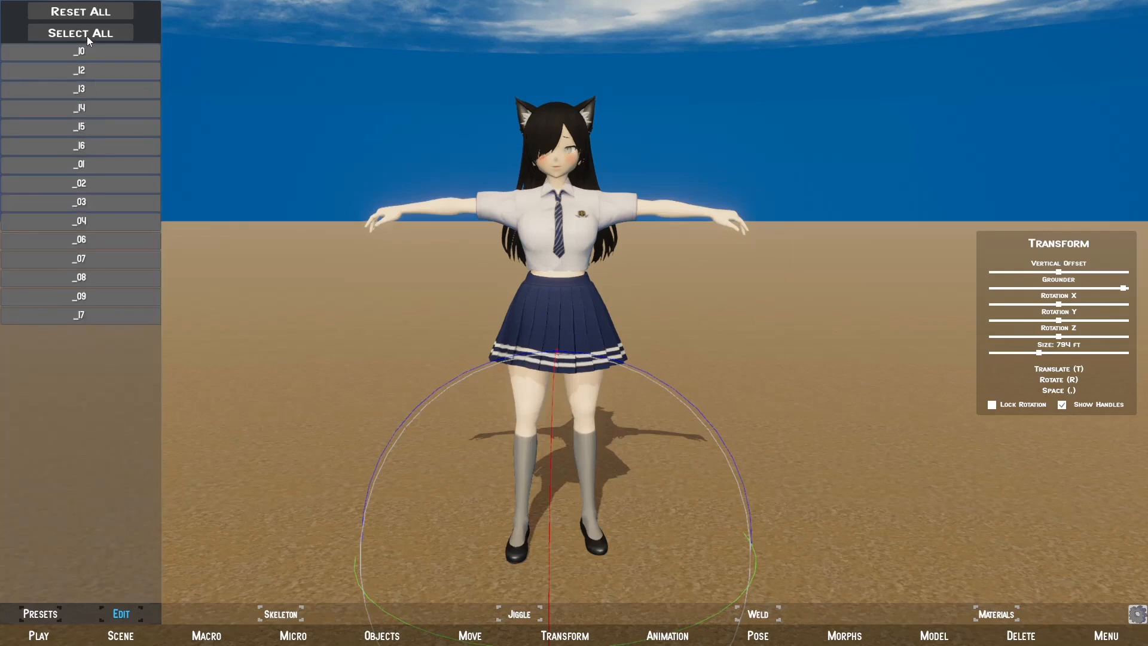
click(71, 50)
click(73, 44)
click(73, 35)
drag(30, 153, 1, 3)
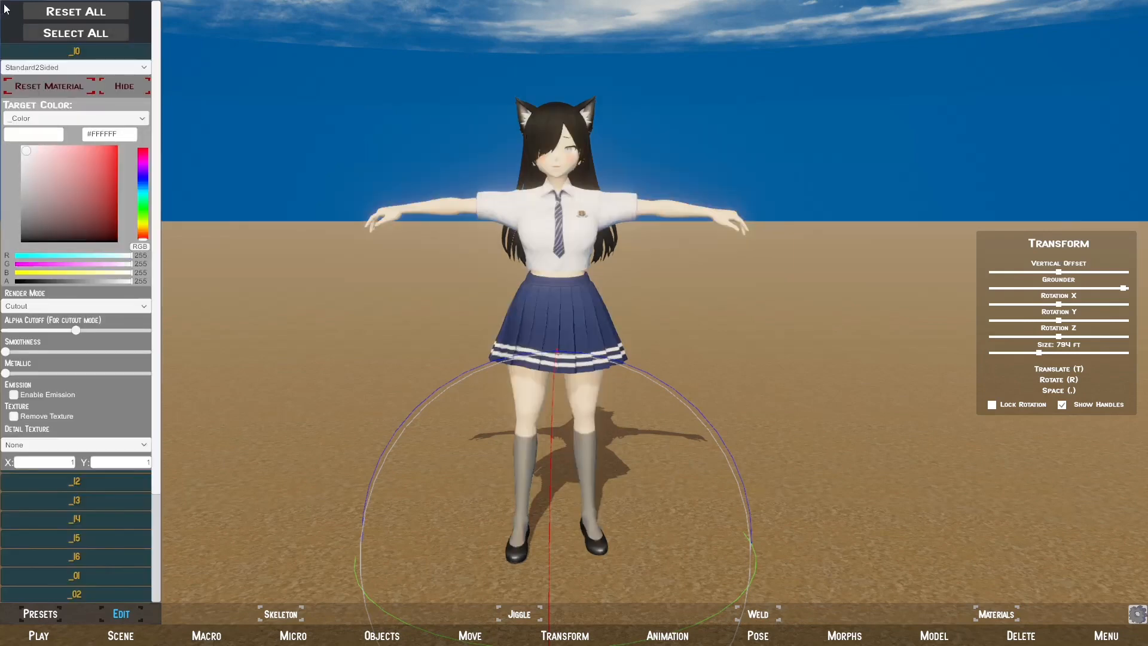
click(107, 57)
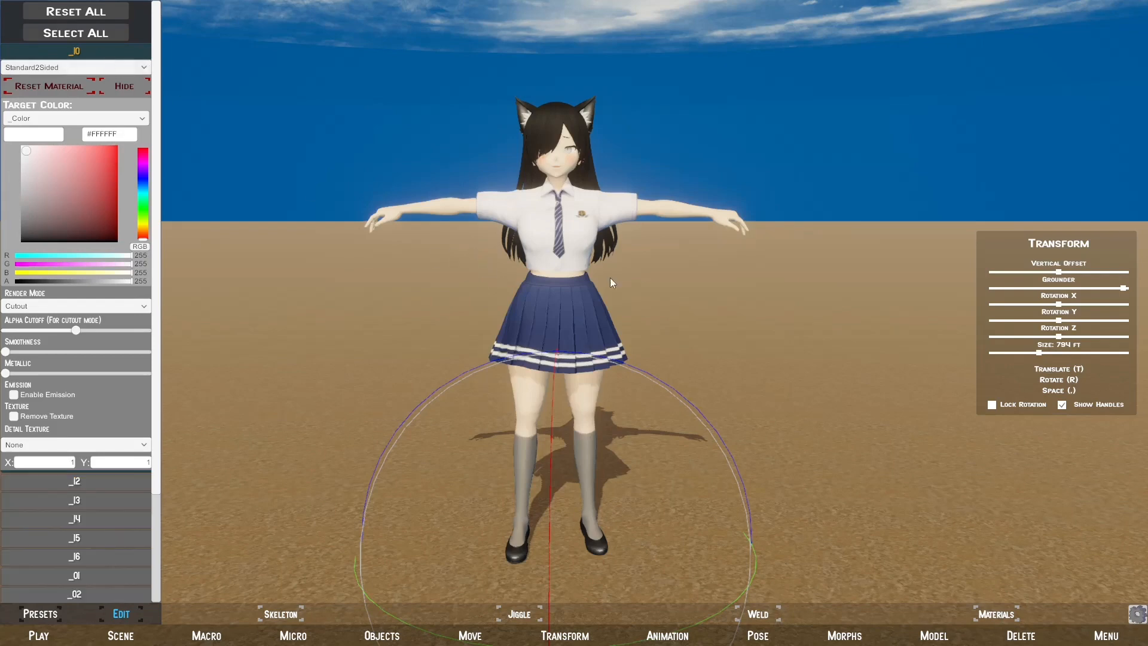
click(107, 53)
Return to skeleton editing and reset all of the character's bones
right_drag(487, 219, 541, 212)
key(a)
key(w)
key(e)
key(w)
right_drag(718, 357, 604, 440)
key(s)
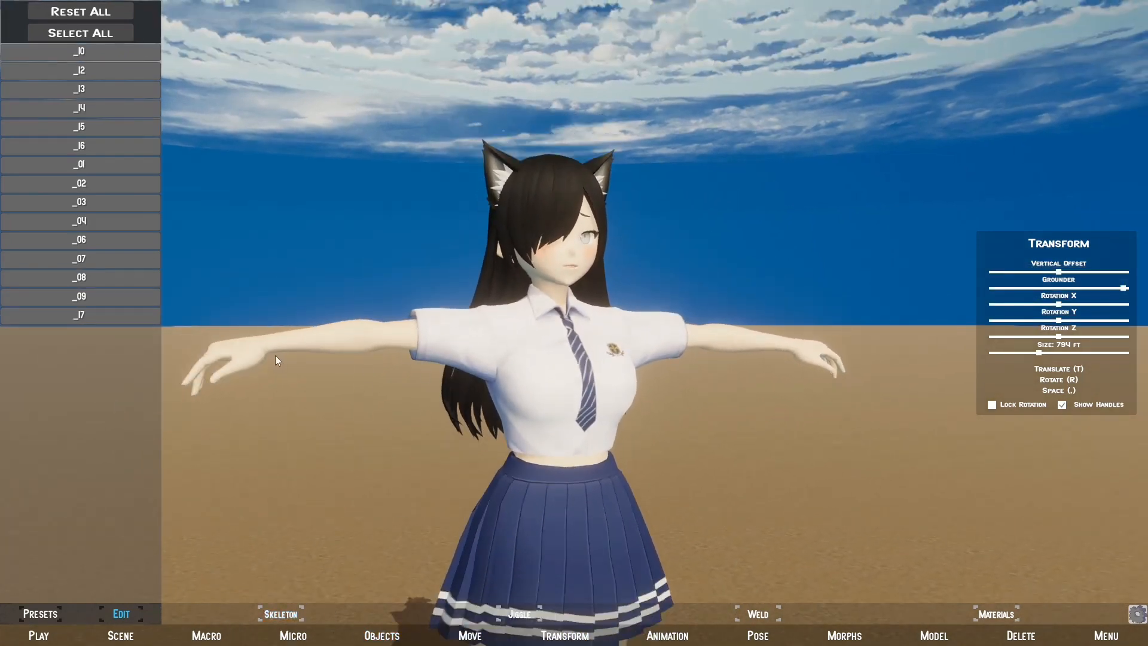
click(295, 616)
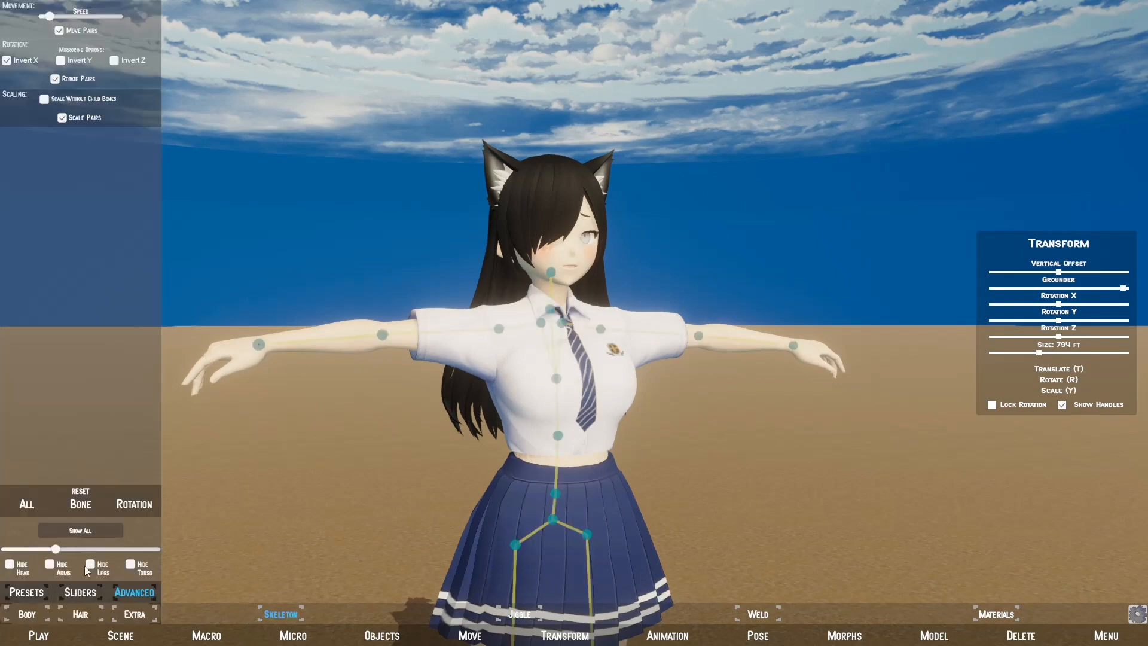
click(25, 506)
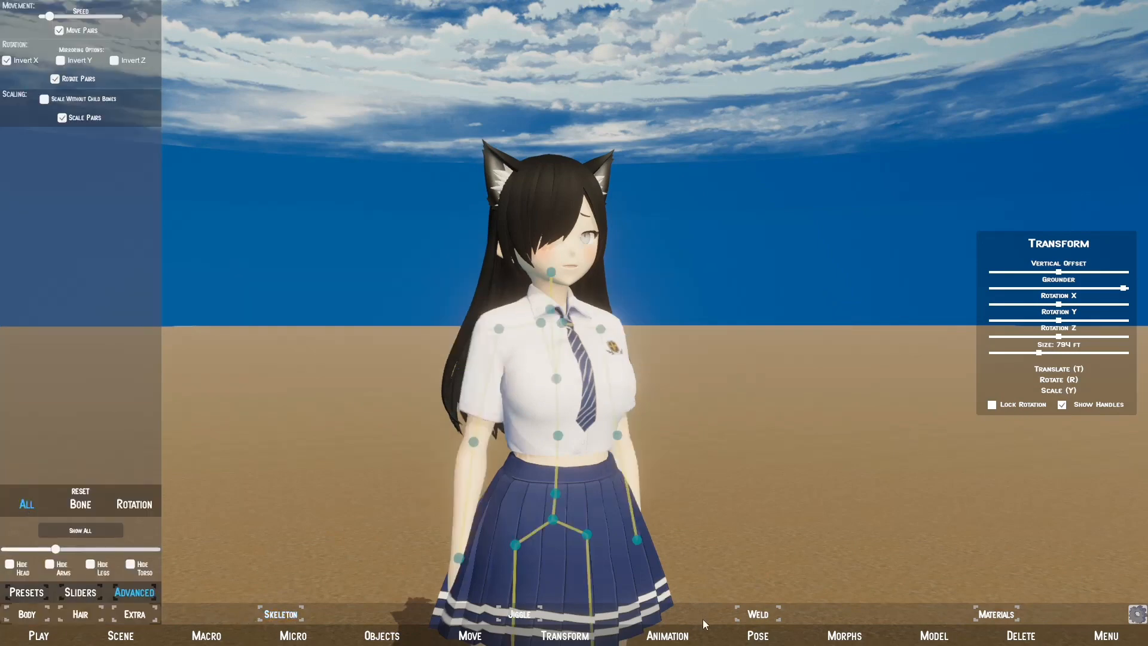
Rotate the J_Bip_C_Head bone so the character's head turns and tilts to one side
key(w)
click(545, 260)
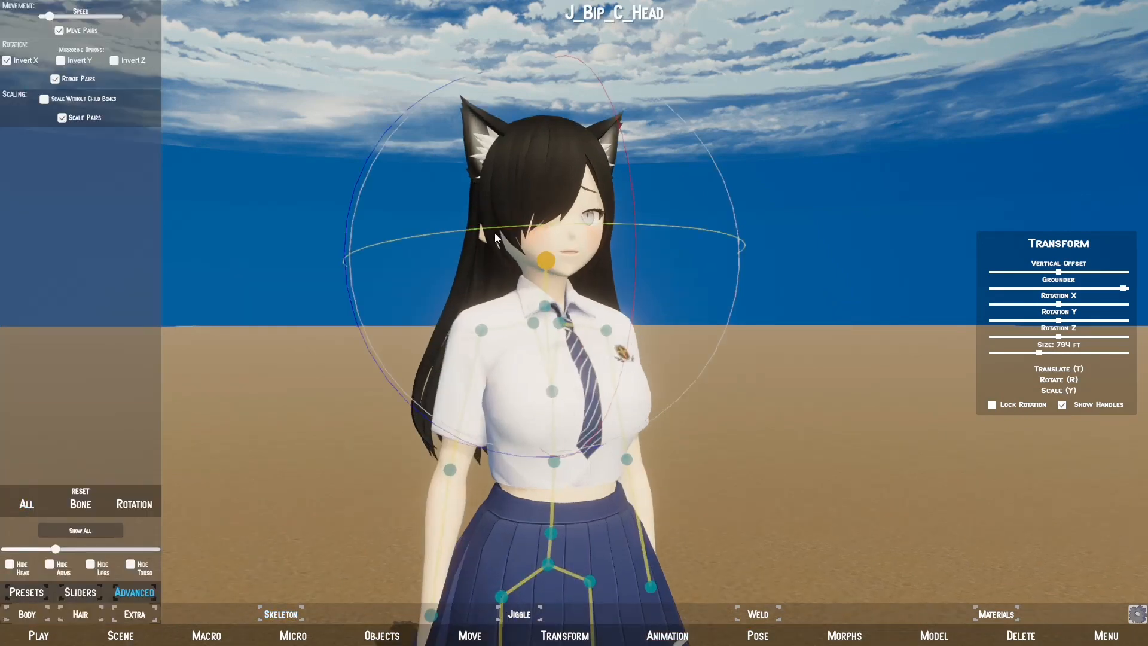
drag(557, 280, 570, 338)
drag(762, 214, 627, 274)
drag(558, 185, 755, 483)
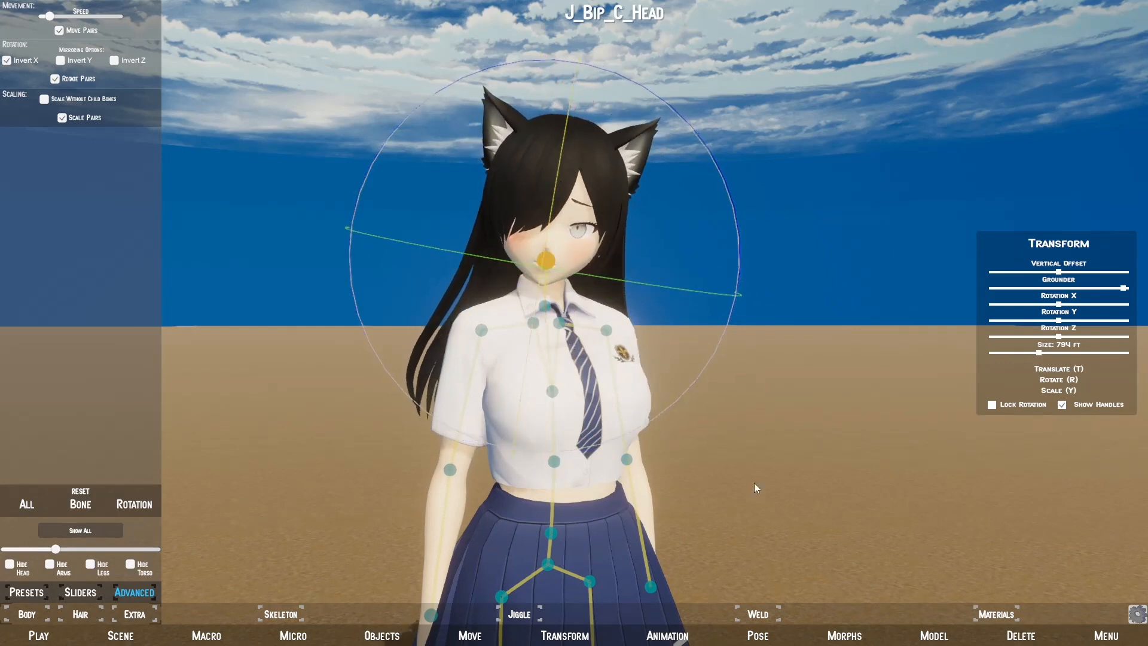
Raise the TARGET_2 morph to its maximum and the TARGET_5 morph most of the way to change the facial expression
click(854, 637)
drag(85, 68, 150, 68)
drag(86, 116, 115, 116)
click(82, 117)
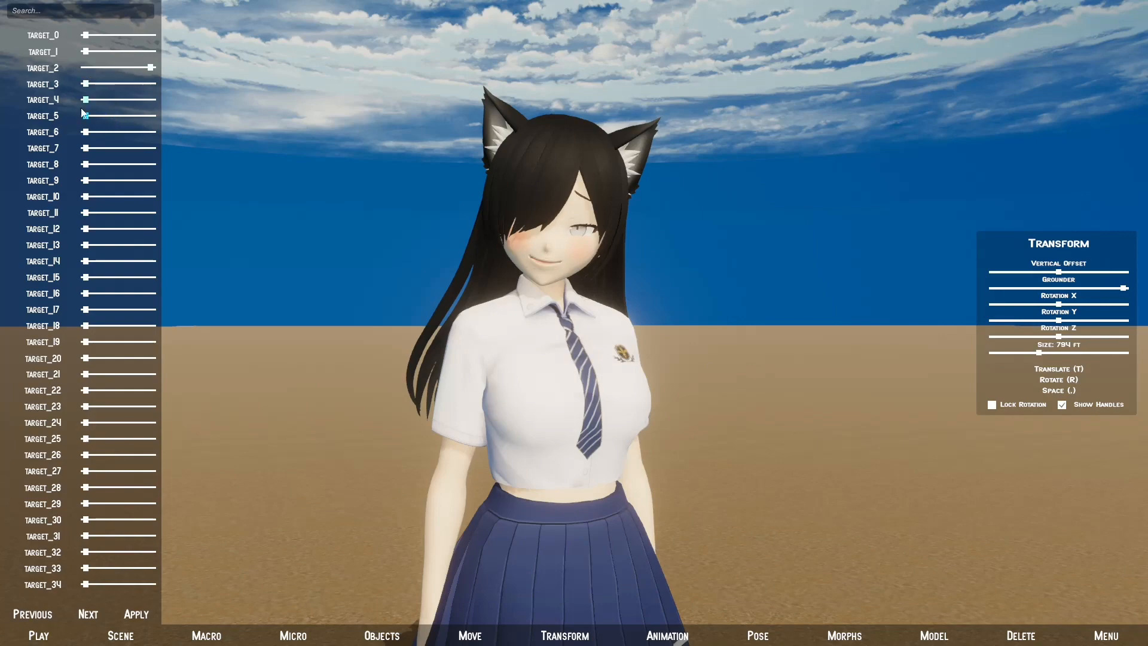
drag(110, 115, 135, 115)
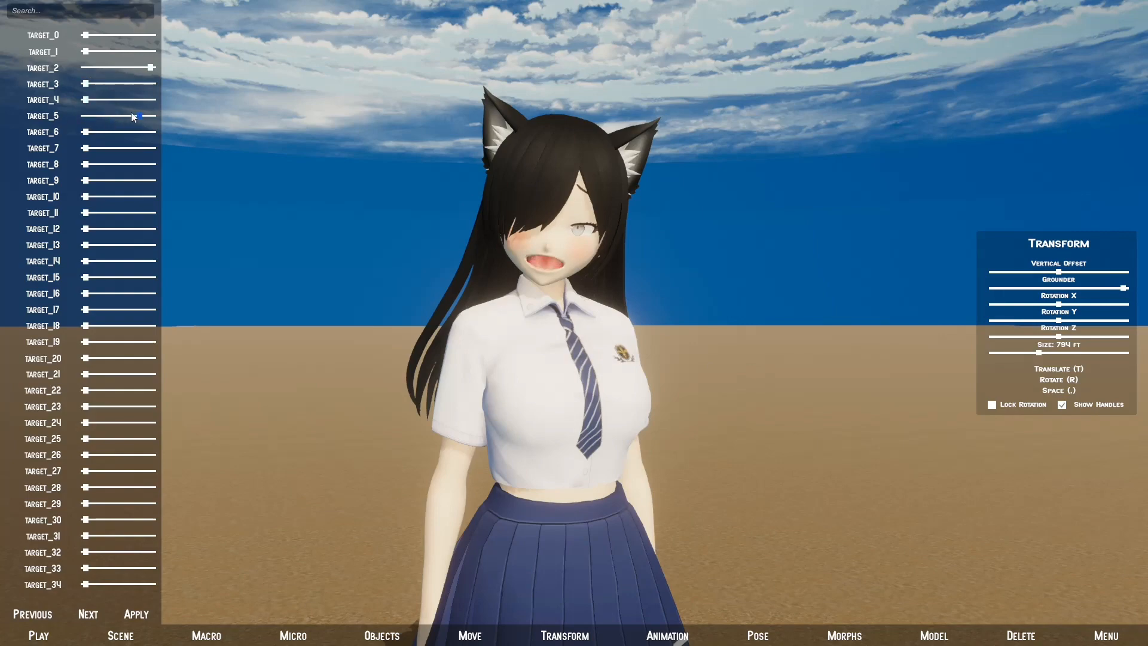
Set the TARGET_5 morph back to zero to close the character's mouth
key(w)
right_drag(132, 112, 133, 92)
key(q)
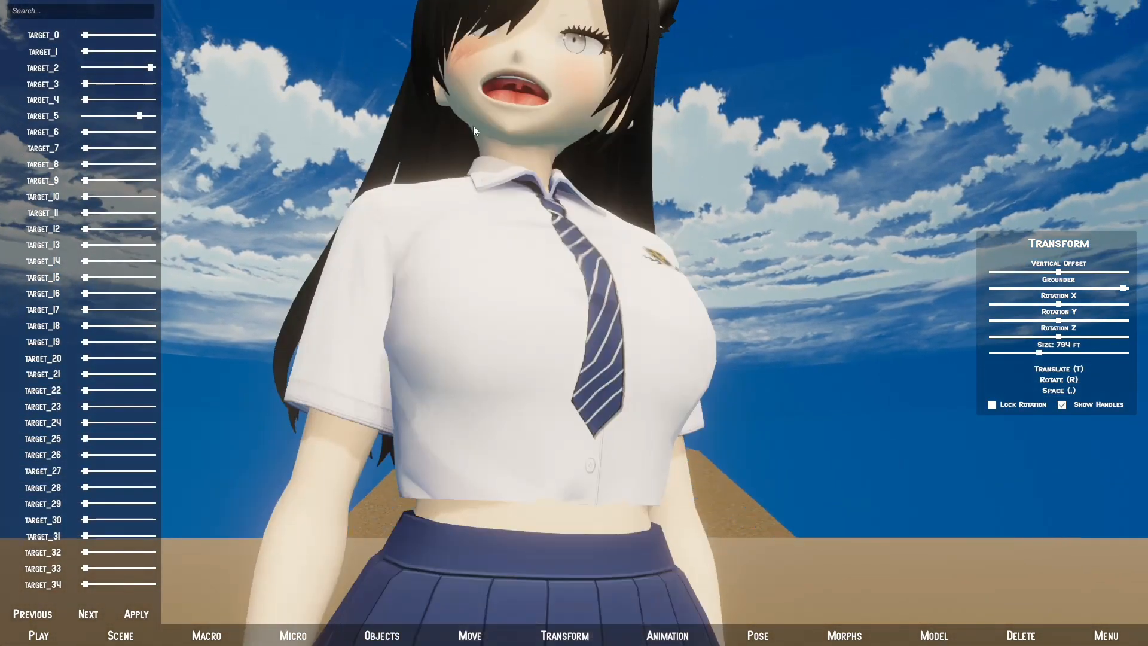
key(e)
drag(140, 116, 2, 125)
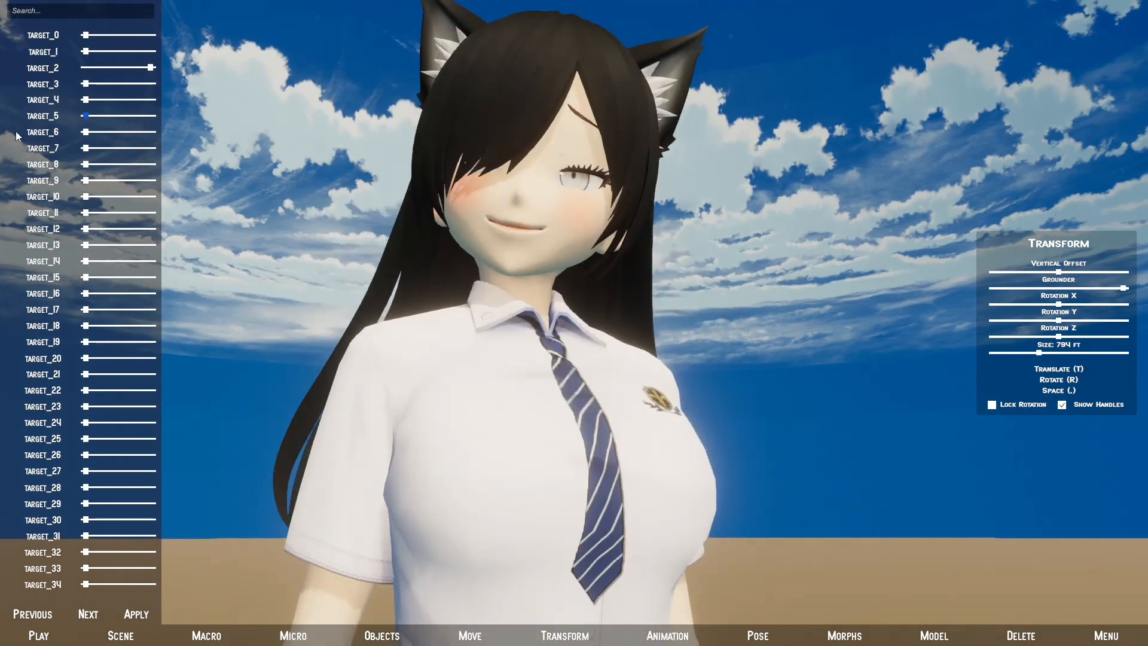
Lower the TARGET_2 morph to a slight amount, raise TARGET_31 to its maximum and TARGET_3 slightly
drag(149, 68, 94, 68)
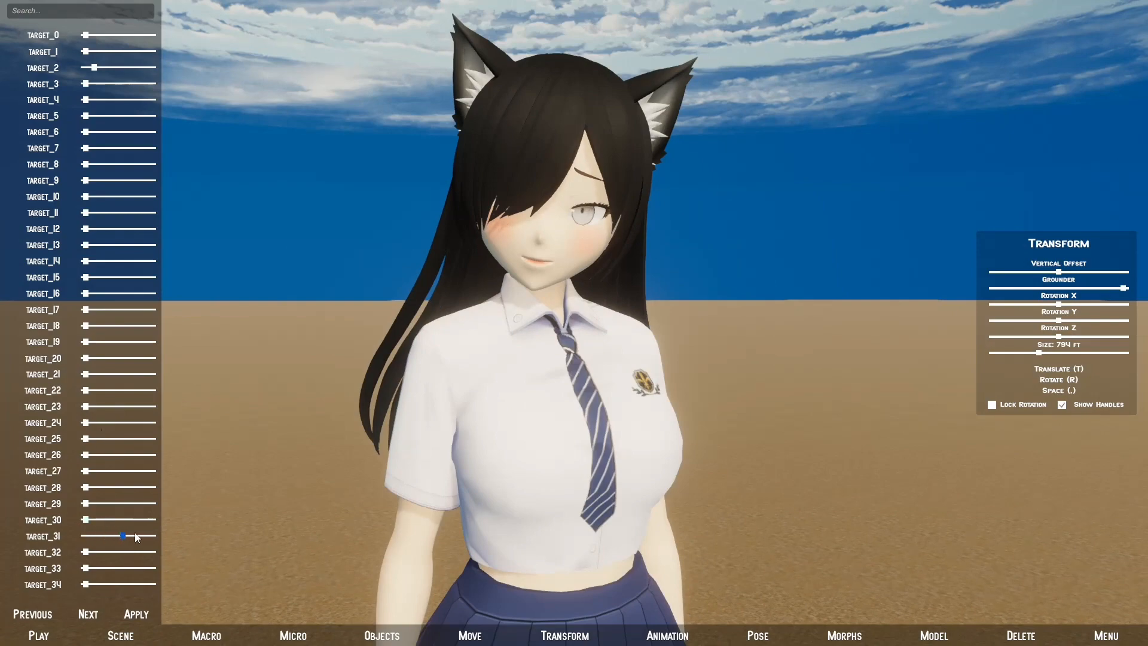
right_drag(212, 518, 65, 268)
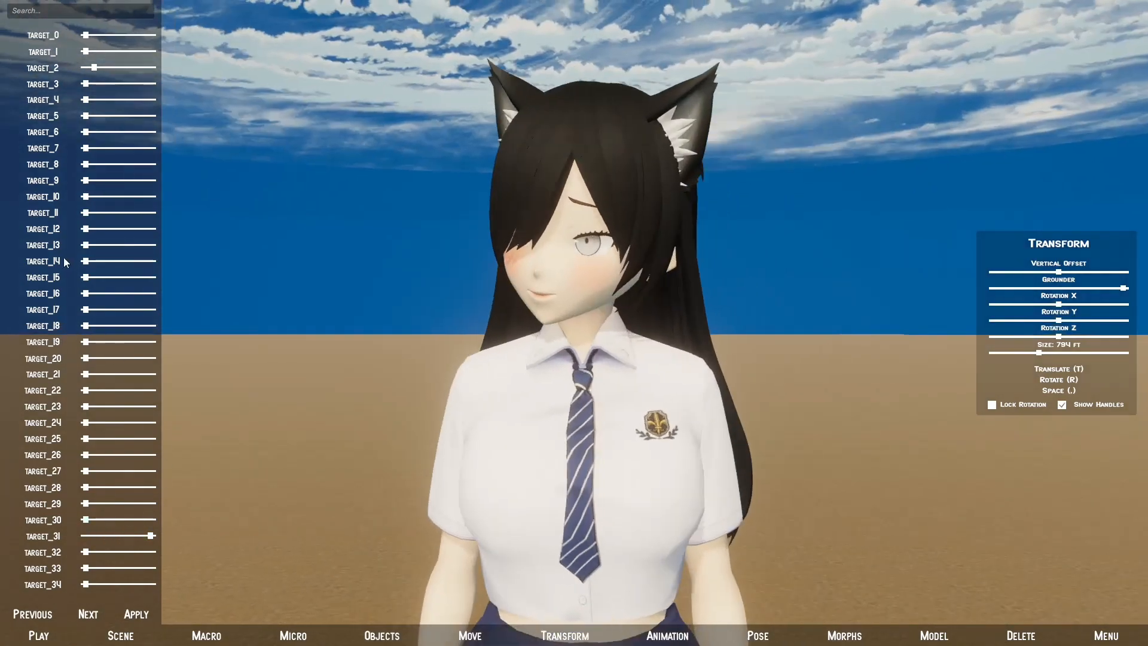
mouse_move(95, 84)
mouse_down()
mouse_move(110, 89)
mouse_move(94, 89)
mouse_up()
key(s)
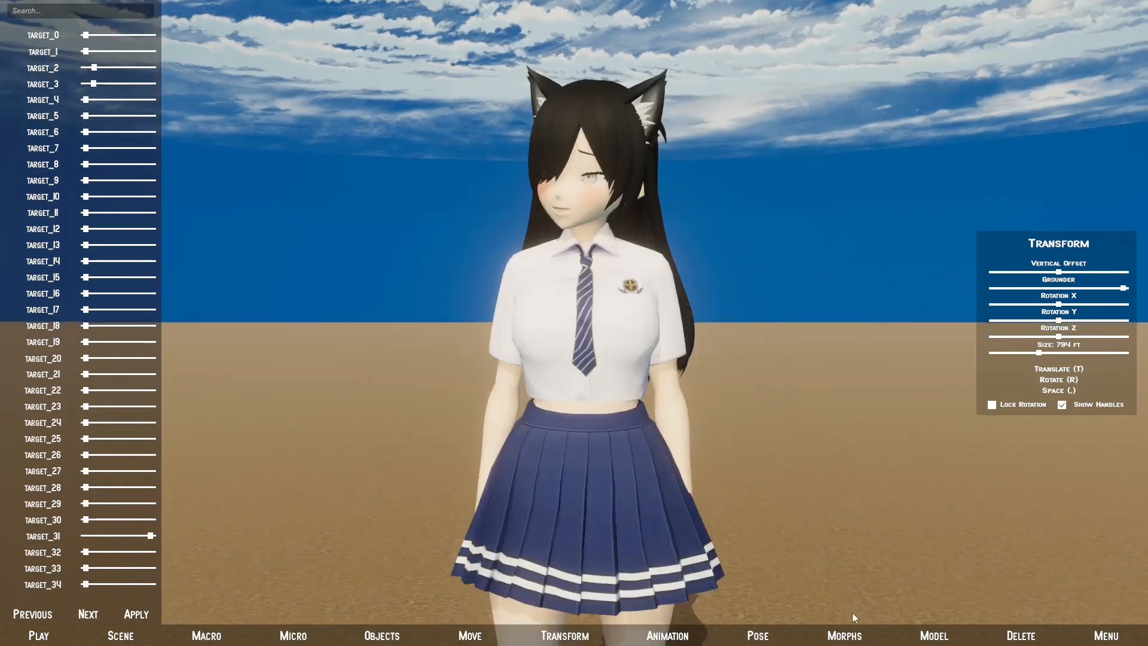
Resume model editing and rotate the head bone so the face points forward with a slight sideways tilt
click(933, 635)
click(587, 210)
drag(777, 248, 802, 259)
drag(752, 75, 715, 275)
drag(702, 228, 579, 285)
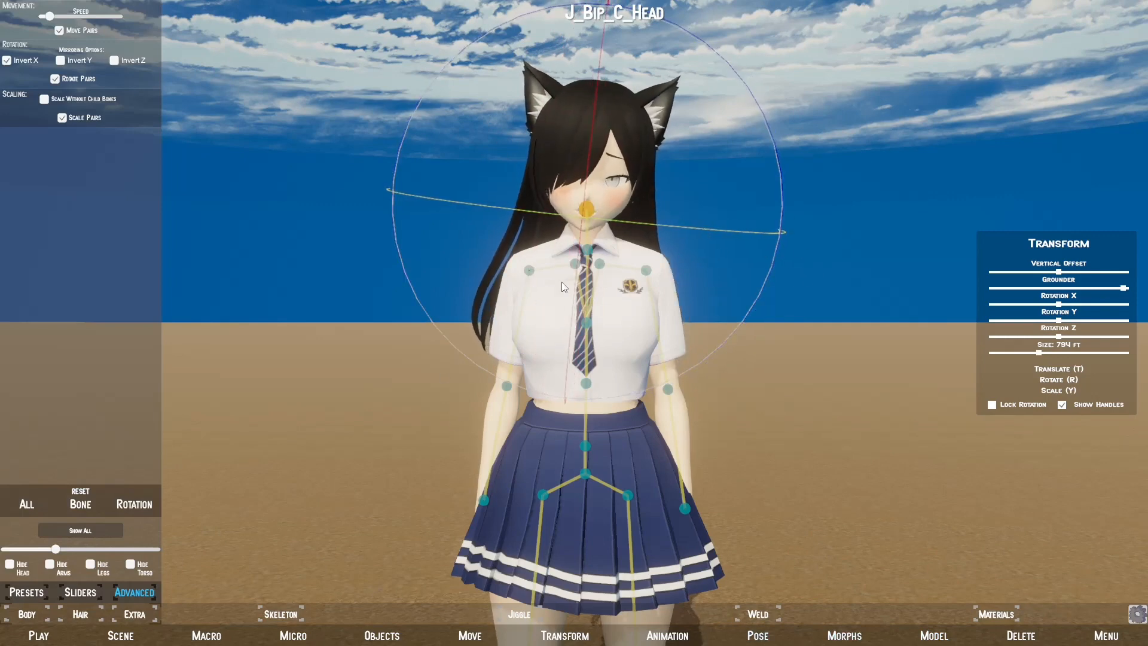
Swing the paired upper arms slightly outward and bend the elbows so both hands meet in front of the chest
click(529, 270)
drag(362, 159, 454, 477)
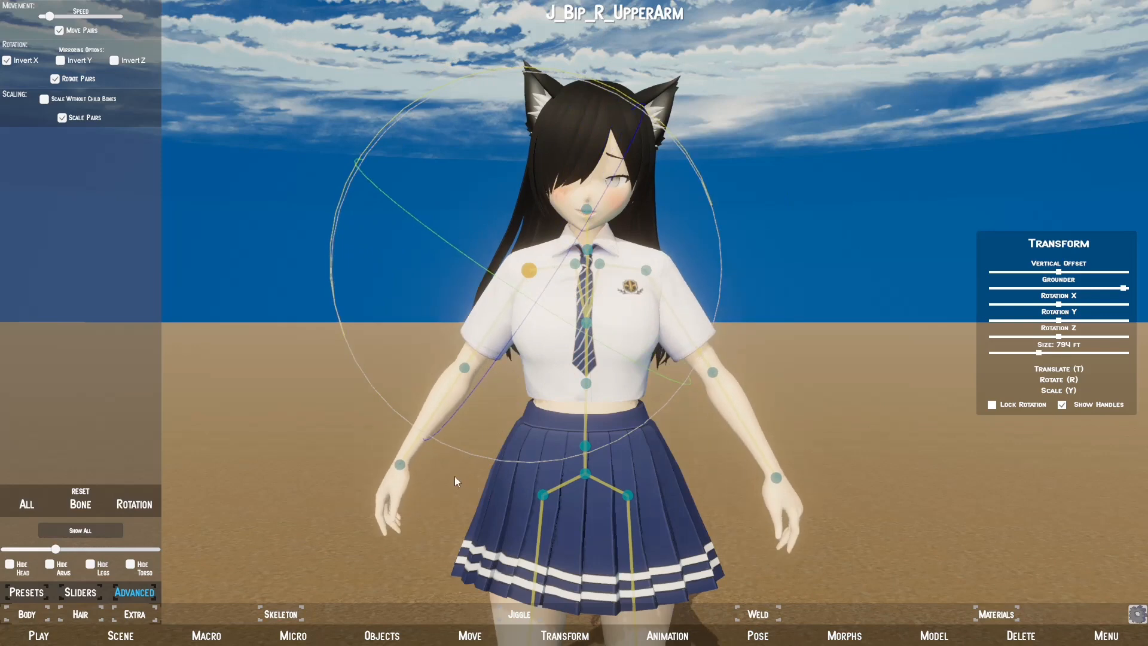
click(465, 370)
drag(446, 381, 570, 9)
Refine the turn and tilt of the J_Bip_C_Head bone
click(586, 209)
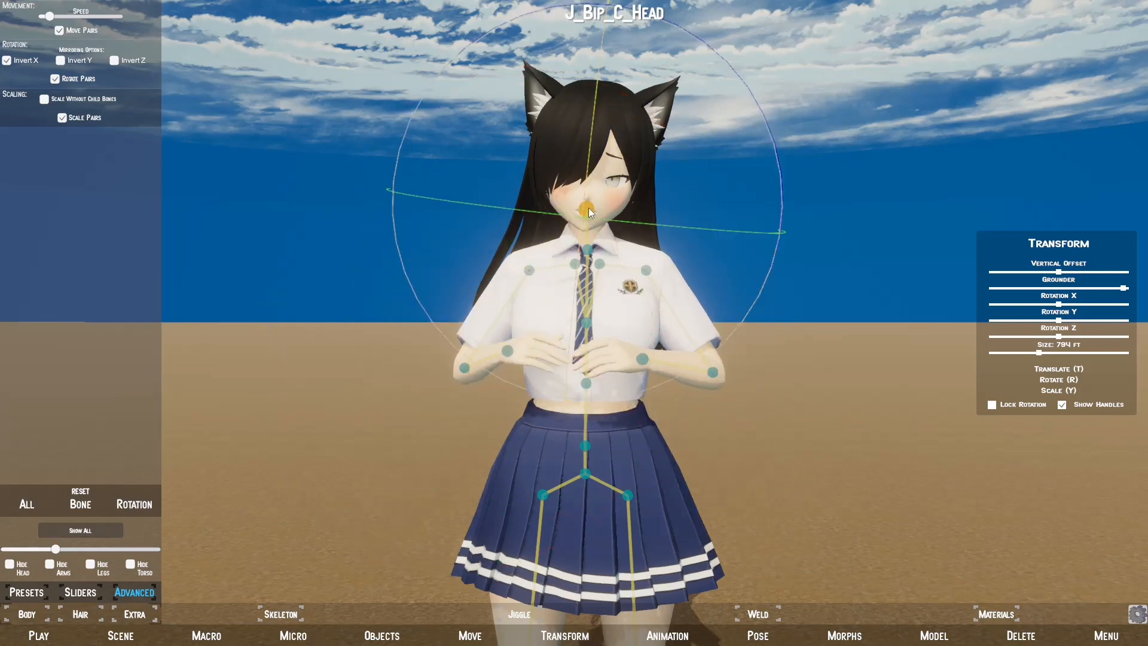
drag(580, 234, 615, 246)
right_drag(639, 261, 756, 265)
key(a)
drag(622, 157, 398, 194)
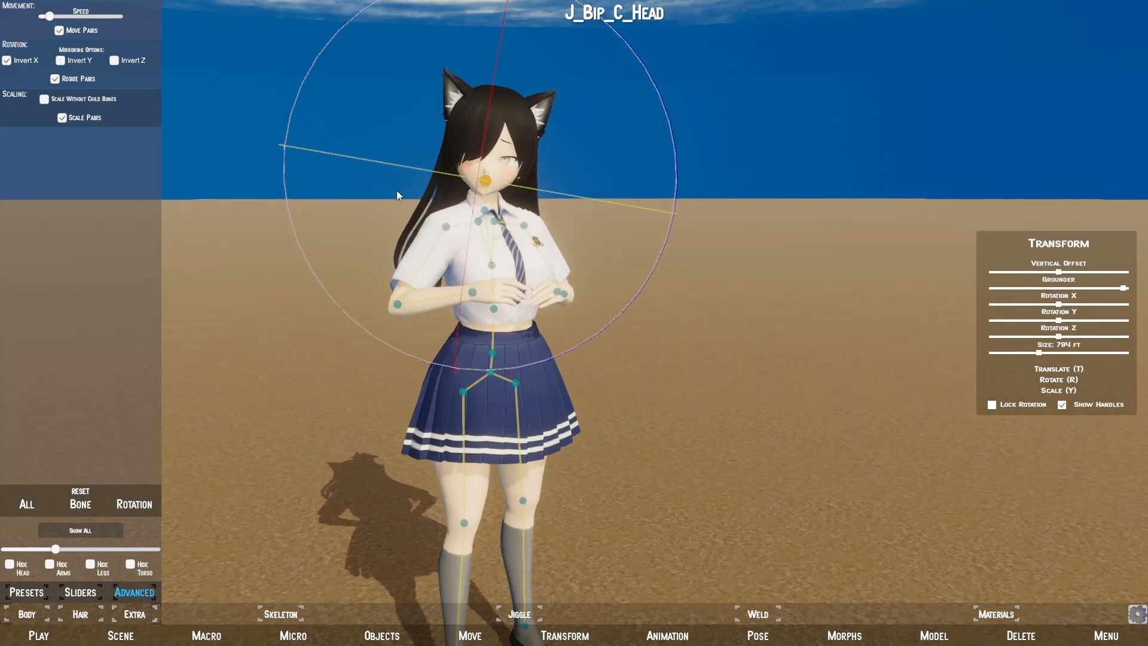
Turn off paired rotation, raise the right forearm upright and rotate the right hand into a wave
click(398, 305)
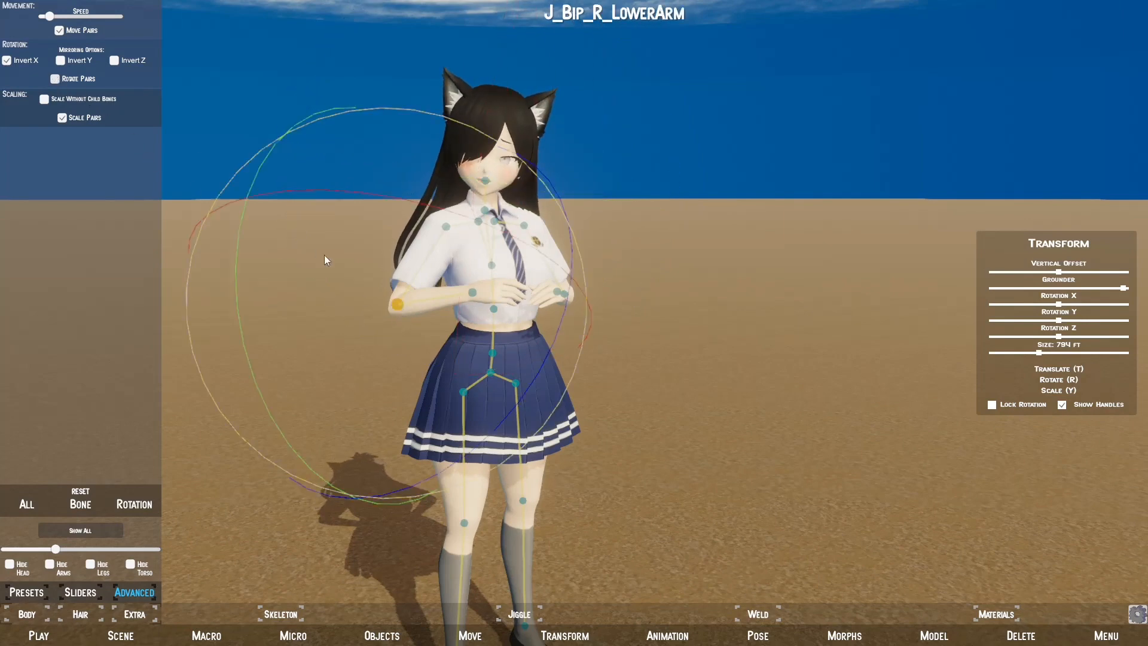
drag(406, 196, 393, 245)
click(389, 232)
drag(483, 138, 366, 91)
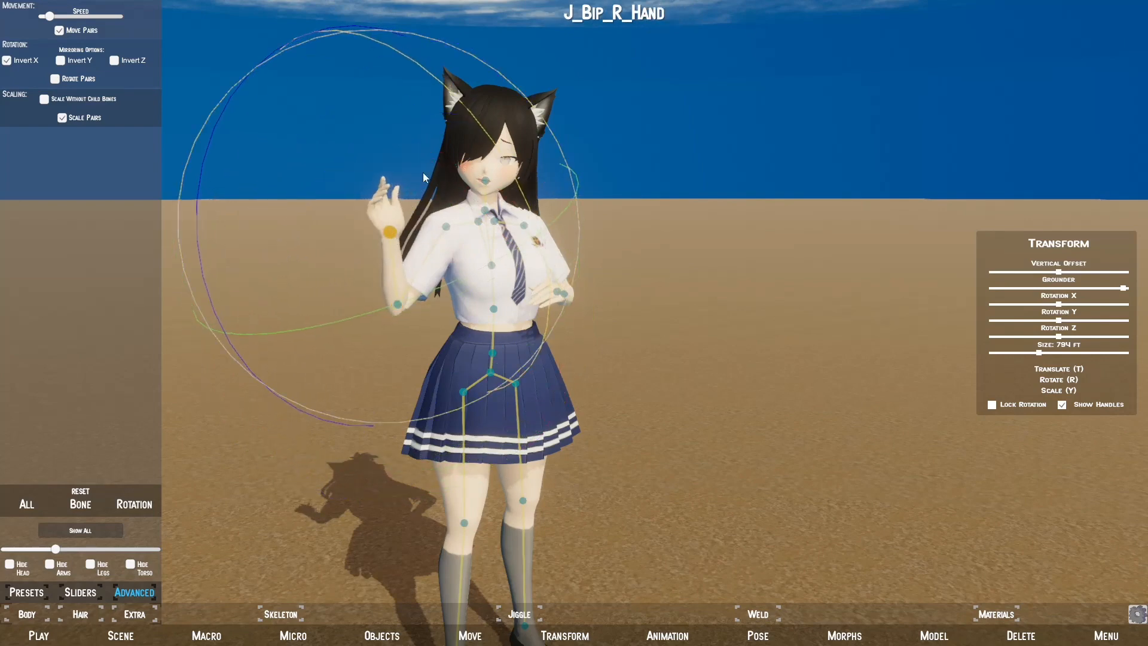
scroll(386, 279, up, 3)
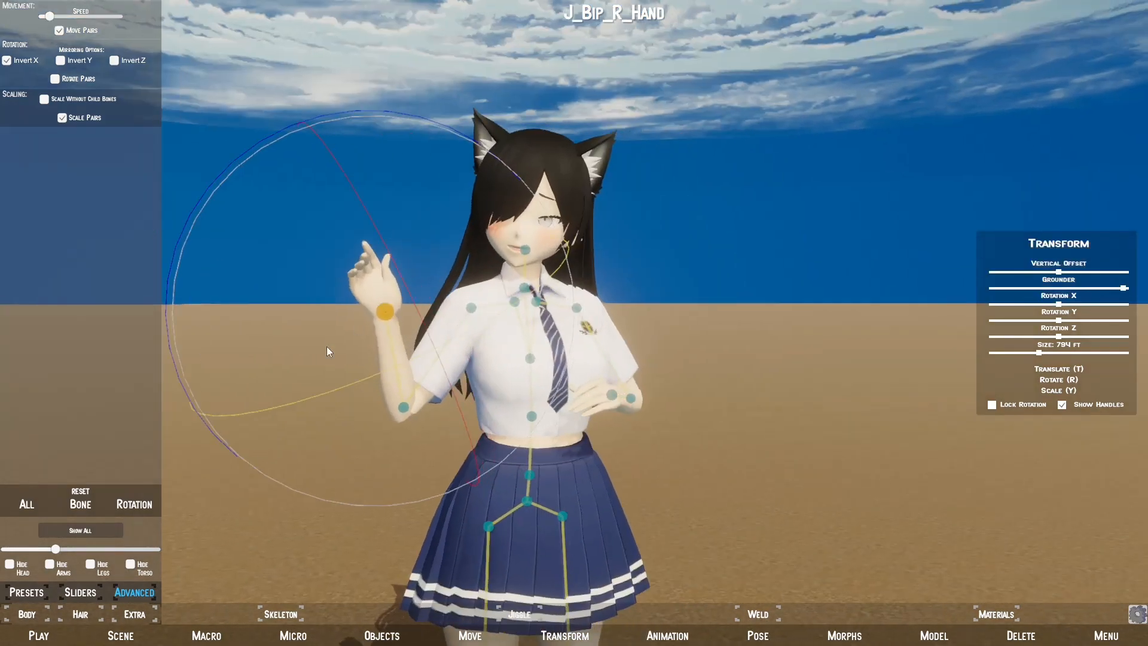
Show all bones of the skeleton and rotate the right hand's thumb base bone outward
key(w)
key(a)
key(e)
key(w)
key(a)
key(q)
key(a)
click(113, 534)
key(s)
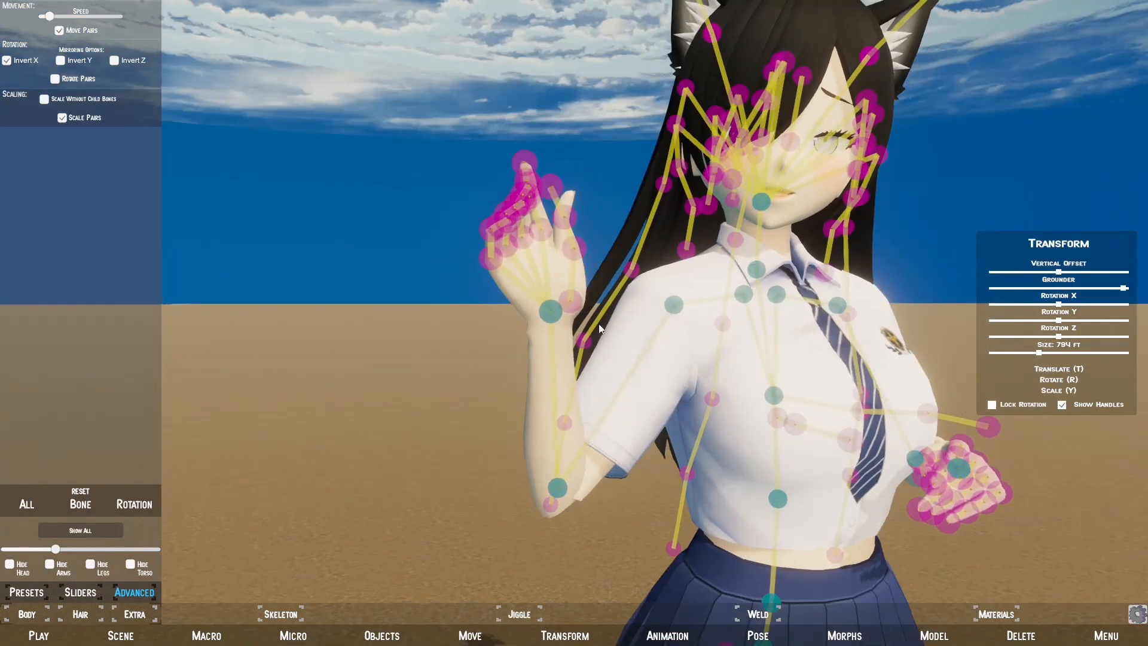
click(571, 301)
drag(636, 318, 640, 233)
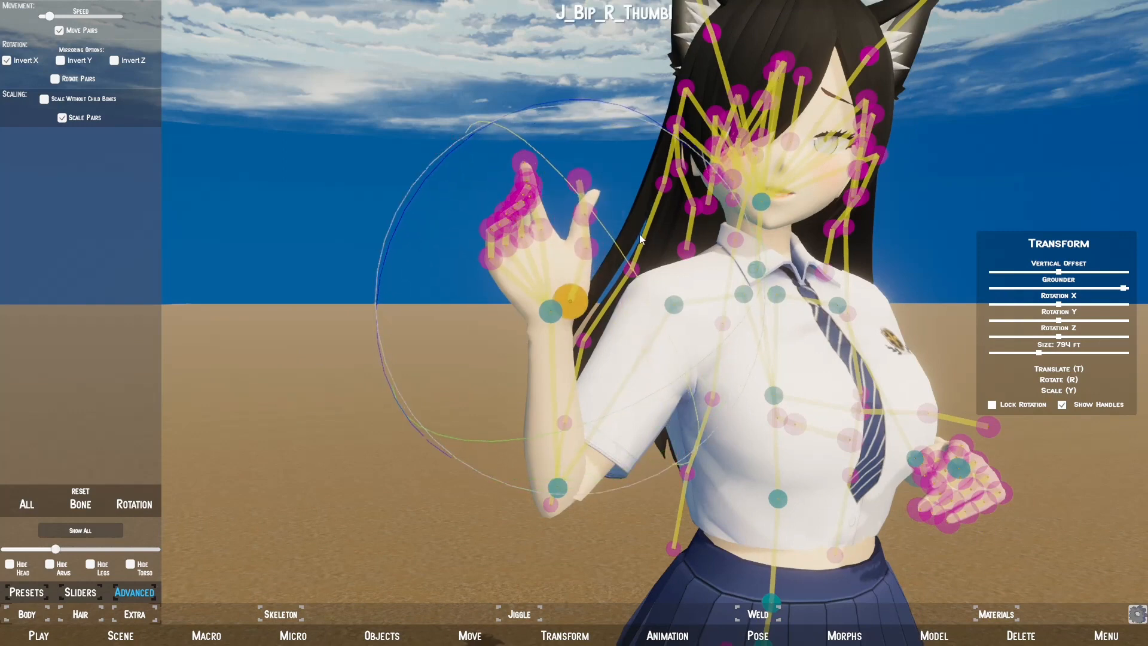
Shrink the bone markers and rotate the right hand's finger bones one by one into a relaxed, open wave
click(541, 230)
drag(55, 549, 15, 549)
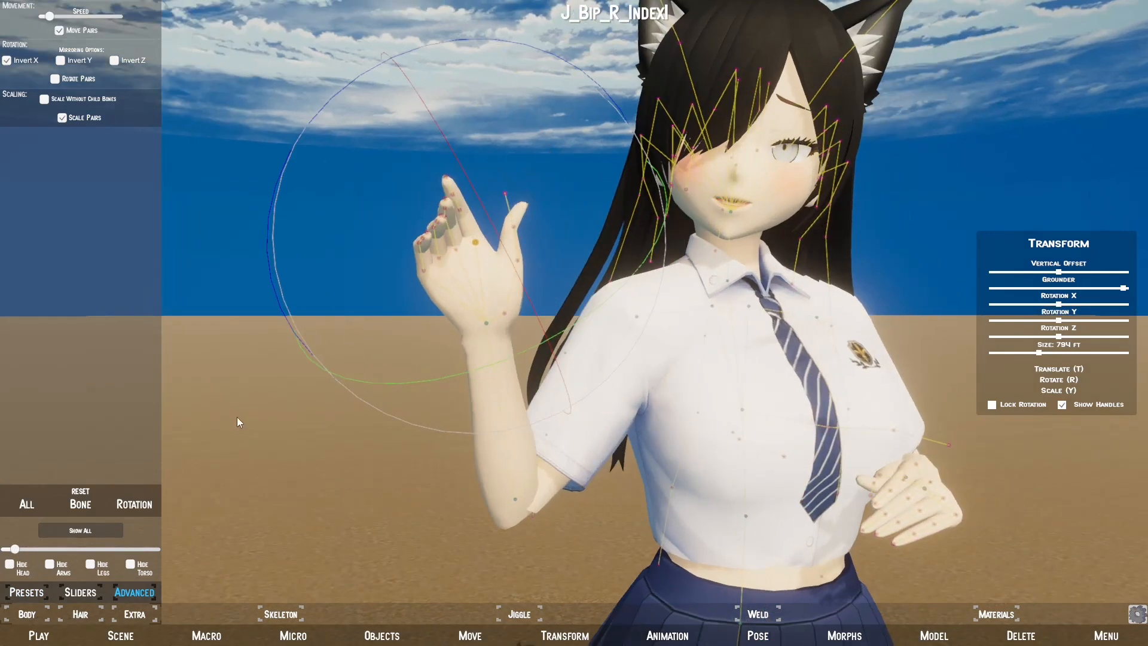
drag(274, 177, 464, 263)
click(457, 250)
drag(465, 202, 440, 257)
click(440, 257)
drag(515, 292, 422, 268)
click(423, 269)
drag(493, 299, 232, 168)
drag(481, 274, 461, 247)
Finish model editing and hide the interface to view the full waving pose from several sides
right_drag(461, 247, 547, 268)
scroll(504, 268, down, 3)
scroll(504, 267, down, 3)
scroll(549, 268, up, 2)
click(933, 635)
right_drag(866, 566, 866, 566)
key(Tab)
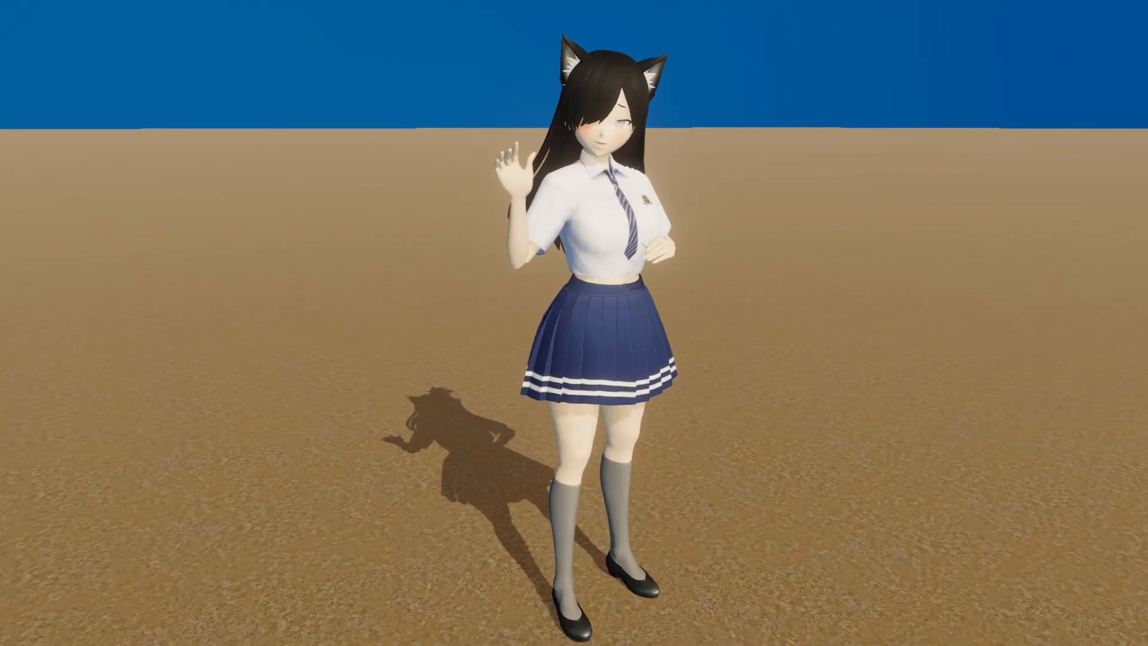
key(d)
key(d)
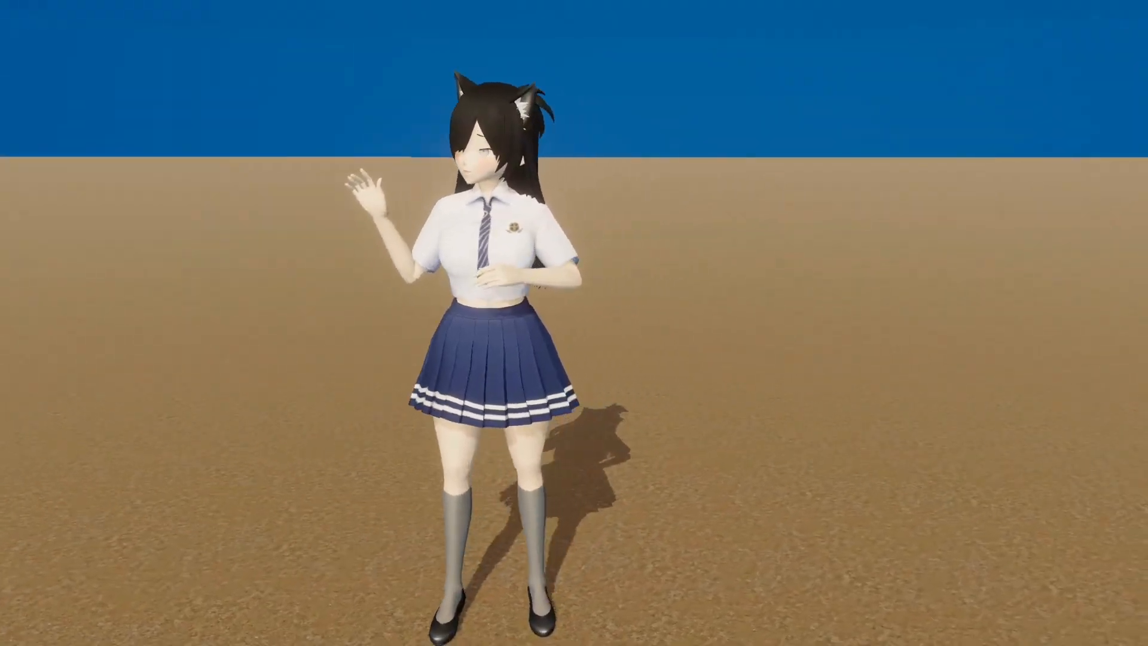
key(d)
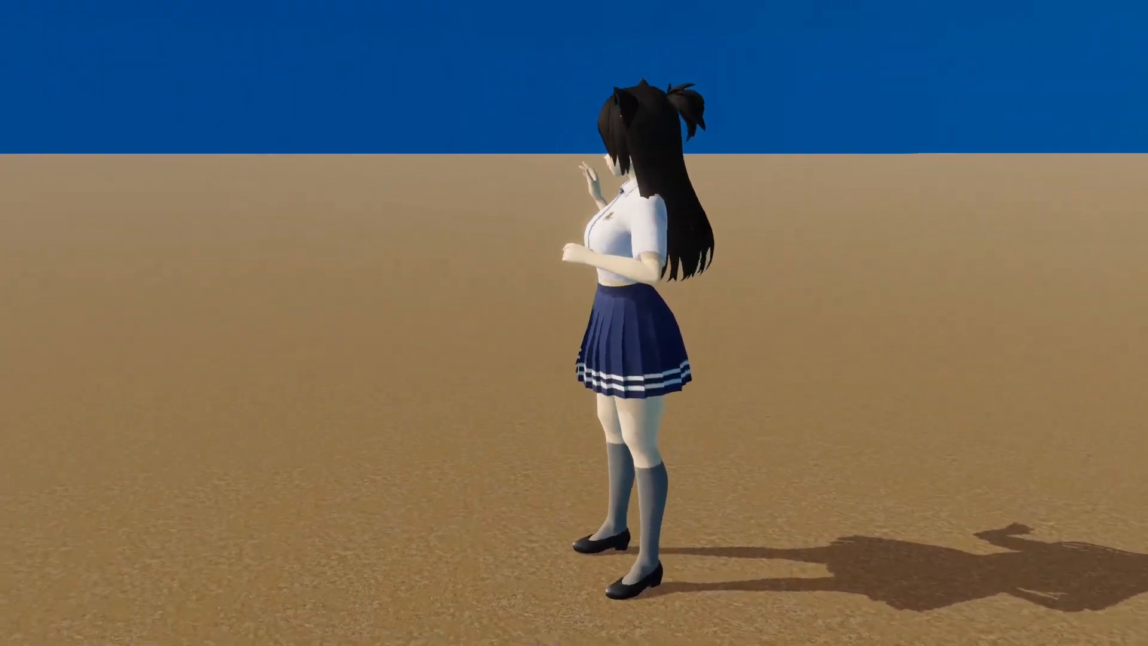
key(d)
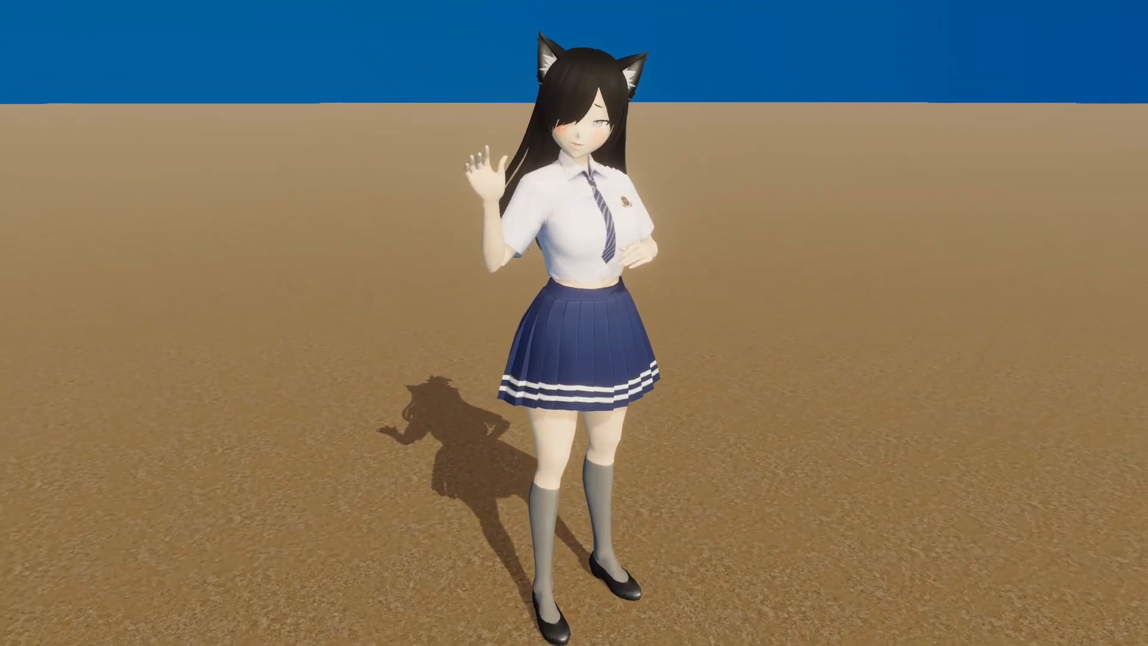
Show the interface again and preview the TARGET_18, TARGET_29 and TARGET_24 face morphs at full strength, resetting each to zero
key(Tab)
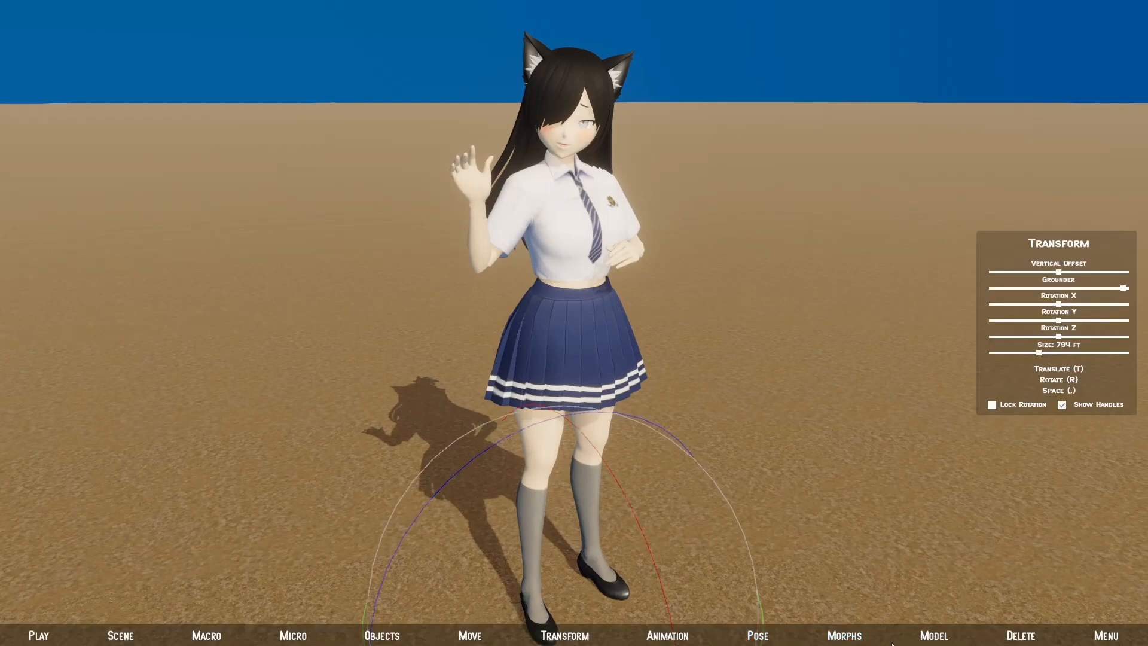
drag(86, 326, 160, 327)
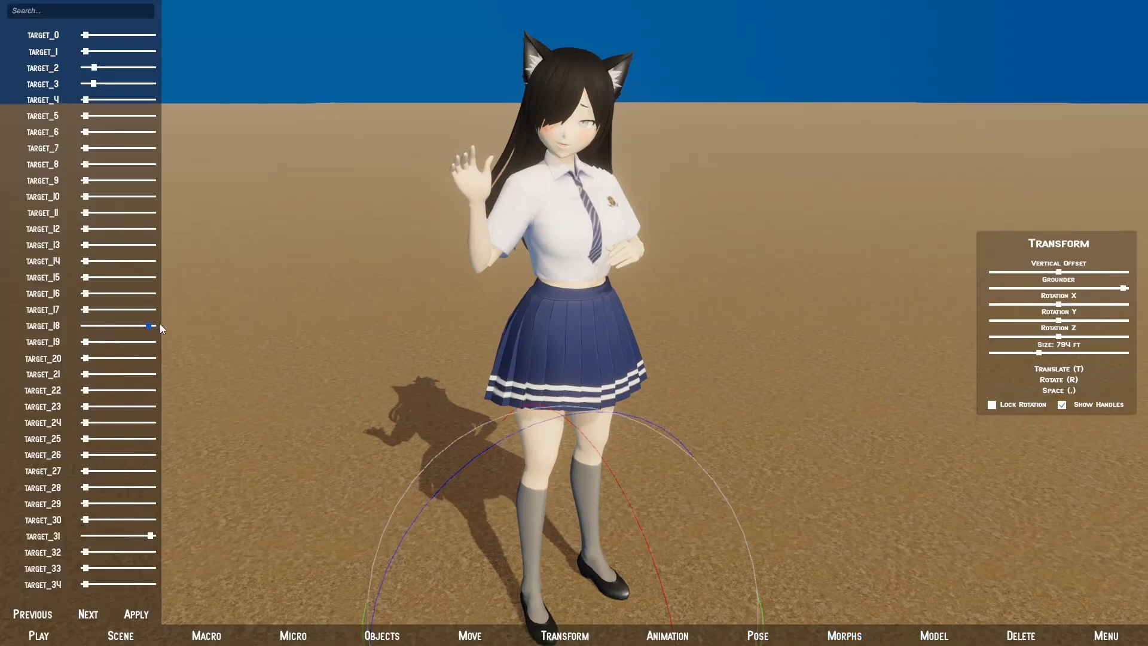
drag(1, 357, 3, 359)
drag(86, 504, 150, 504)
drag(13, 504, 14, 503)
drag(86, 423, 150, 429)
drag(2, 440, 70, 427)
Set the TARGET_22 morph to full, TARGET_21 to about a quarter and TARGET_2 to about three quarters for a smiling expression
drag(87, 408, 207, 396)
mouse_move(88, 373)
mouse_down()
mouse_move(144, 379)
mouse_move(101, 386)
mouse_up()
right_drag(314, 313, 312, 256)
scroll(312, 256, up, 5)
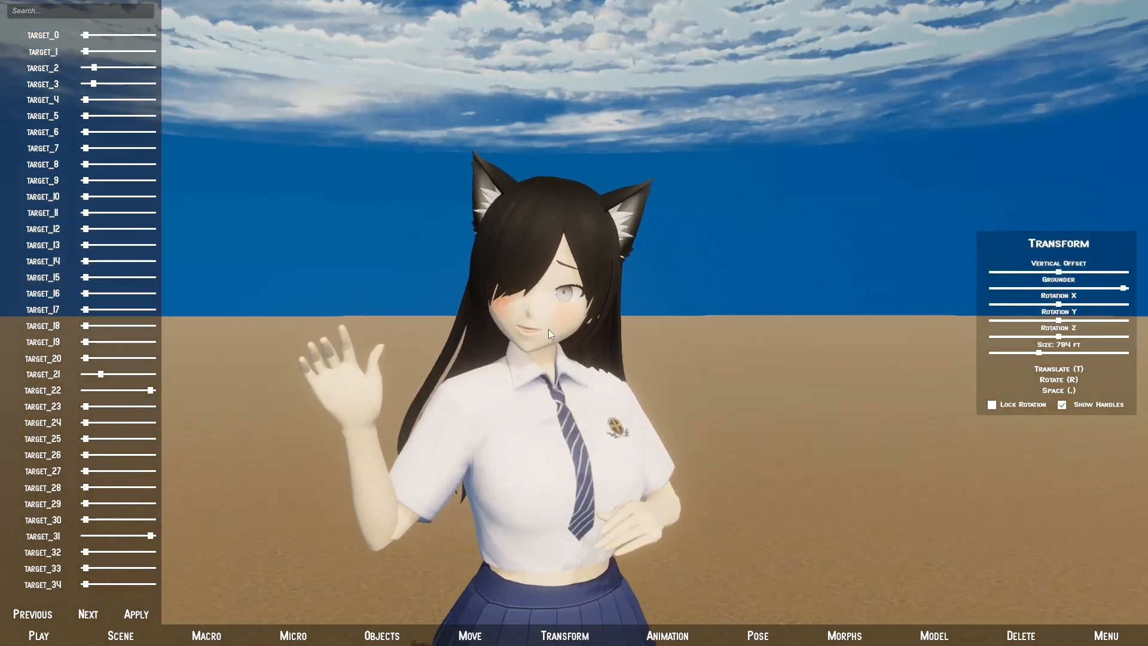
drag(113, 70, 134, 68)
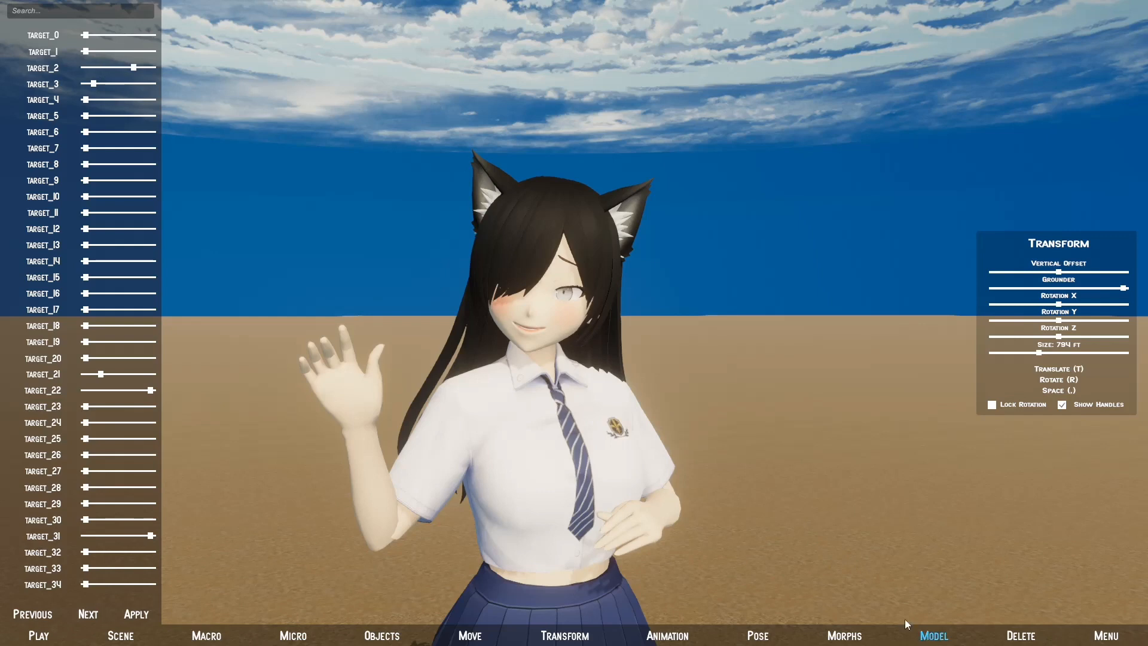
Rotate the head bone slightly sideways in advanced model editing, and close the model editor
click(929, 638)
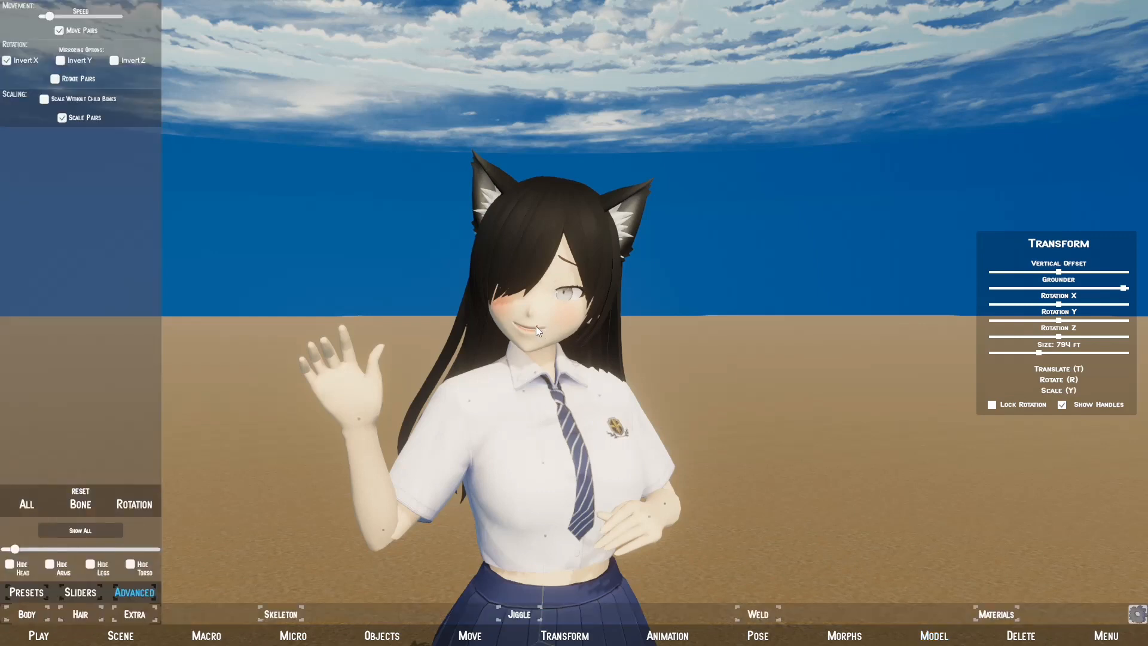
click(537, 327)
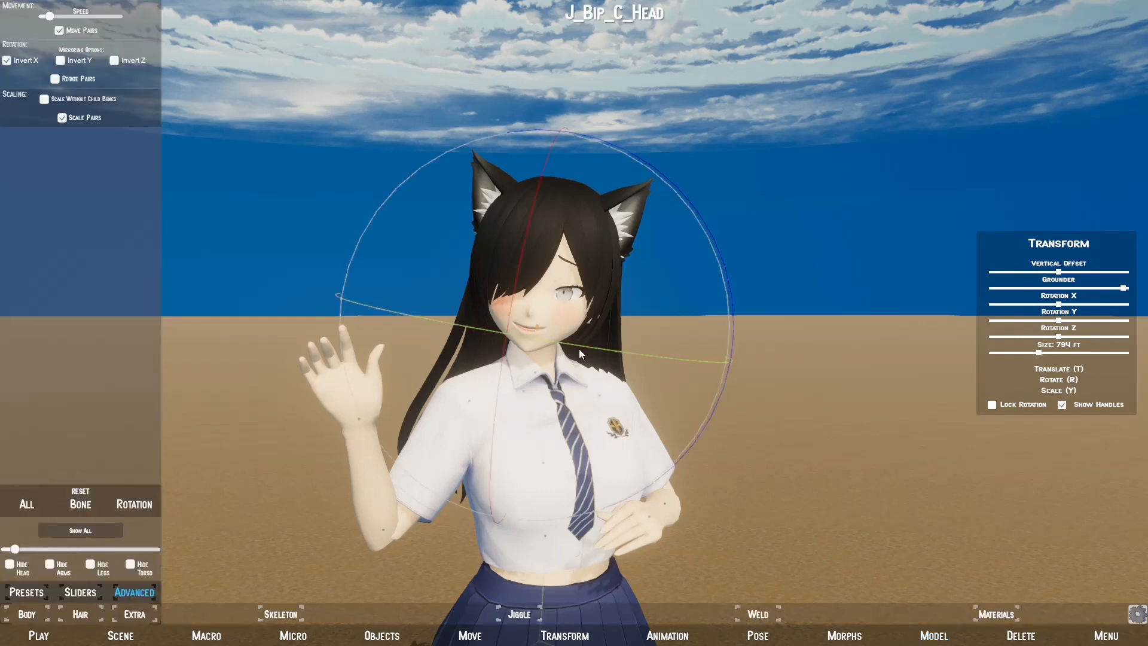
click(934, 635)
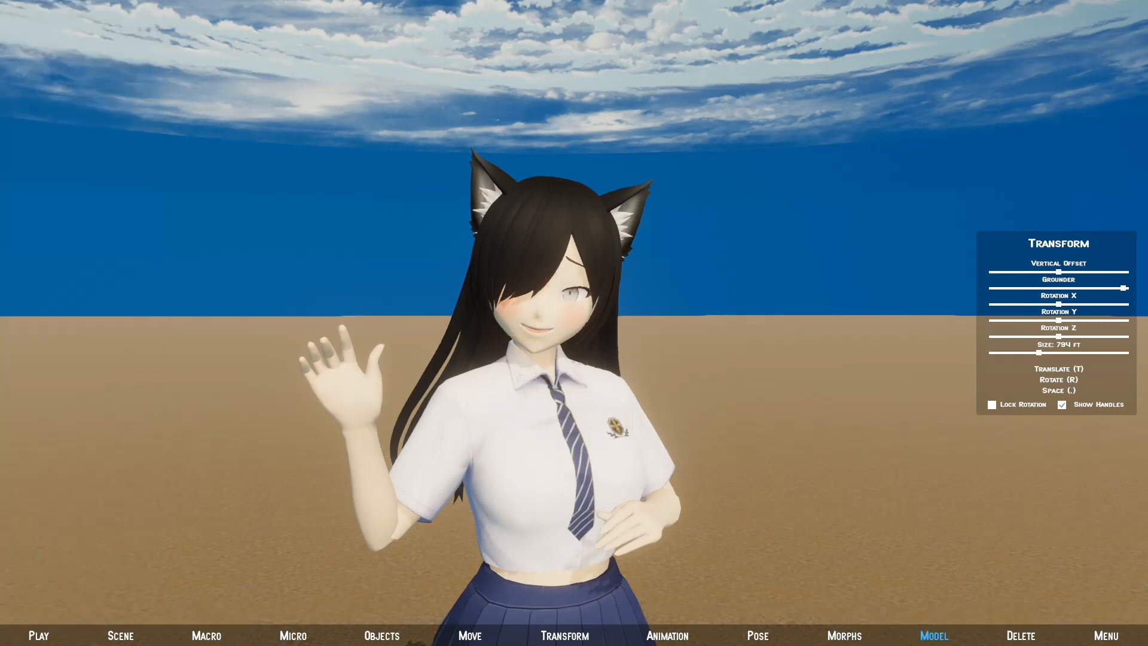